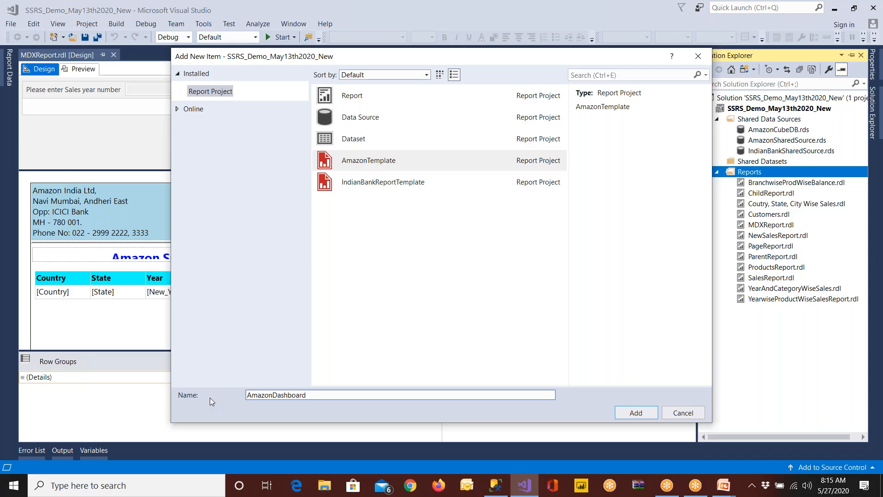
Add the AmazonDashboard report from AmazonTemplate and replace its report name placeholder with "Amazon Dashboard"
left_click(650, 412)
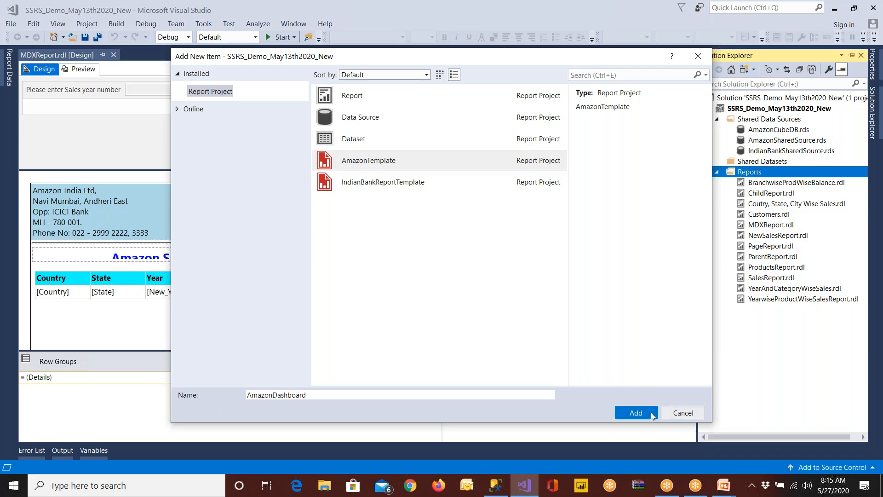
left_click(199, 261)
left_click_drag(136, 258, 261, 259)
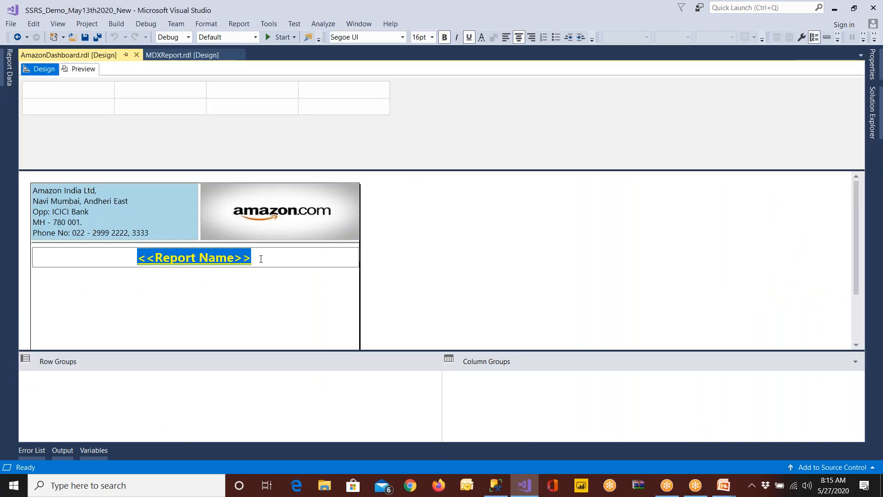
type("dash")
key("BackSpace")
key("BackSpace")
key("BackSpace")
key("BackSpace")
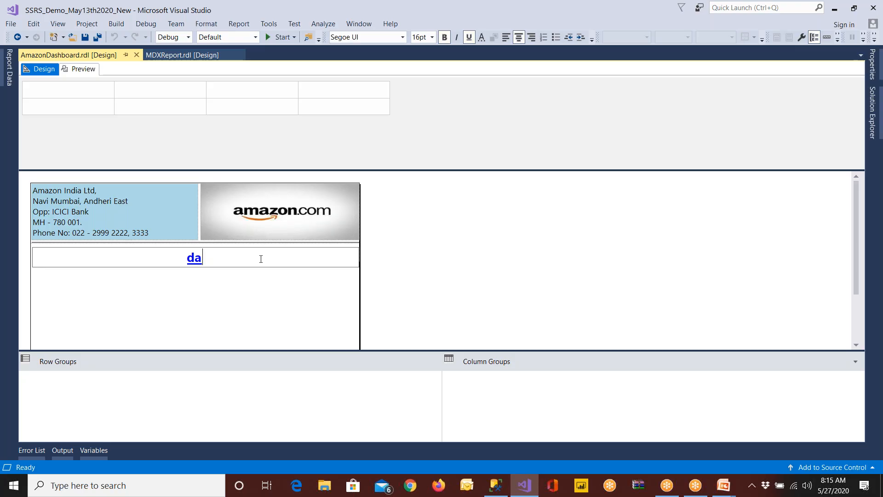
type("Amazon ")
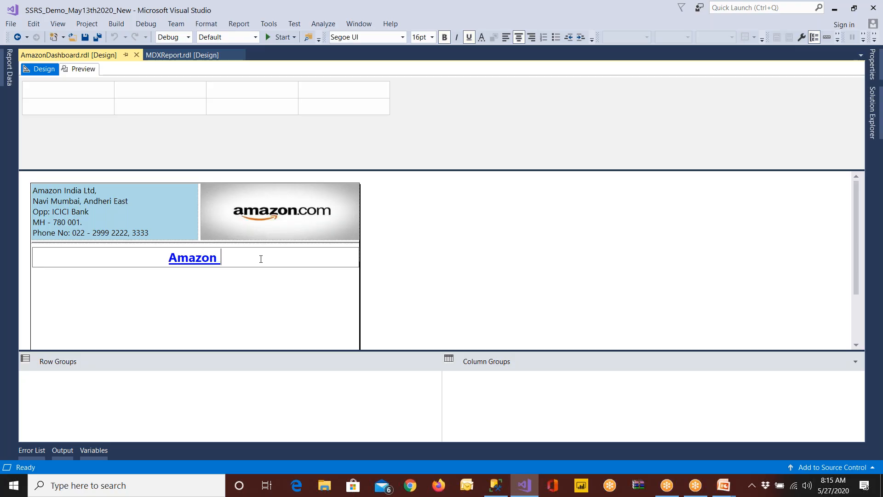
type("Dashboard")
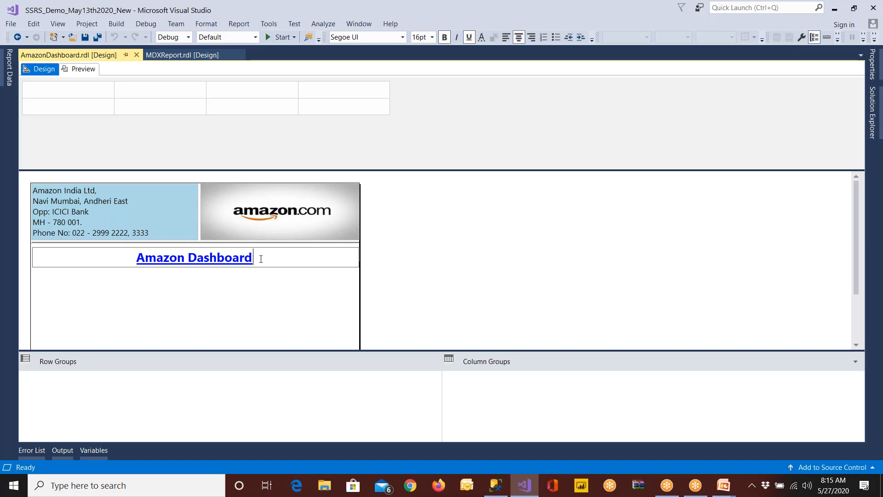
Enlarge the report design surface by shrinking the parameters area above it and the row and column groups area below
left_click_drag(394, 171, 398, 125)
left_click_drag(412, 350, 417, 391)
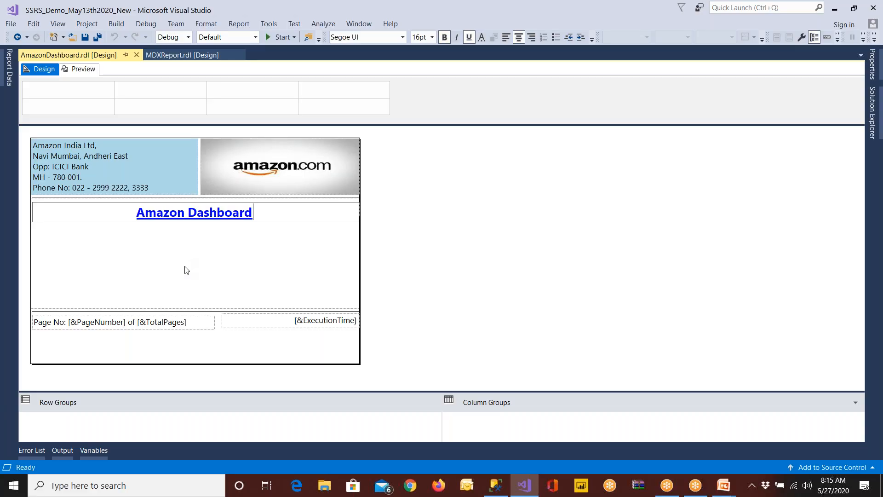
left_click(10, 79)
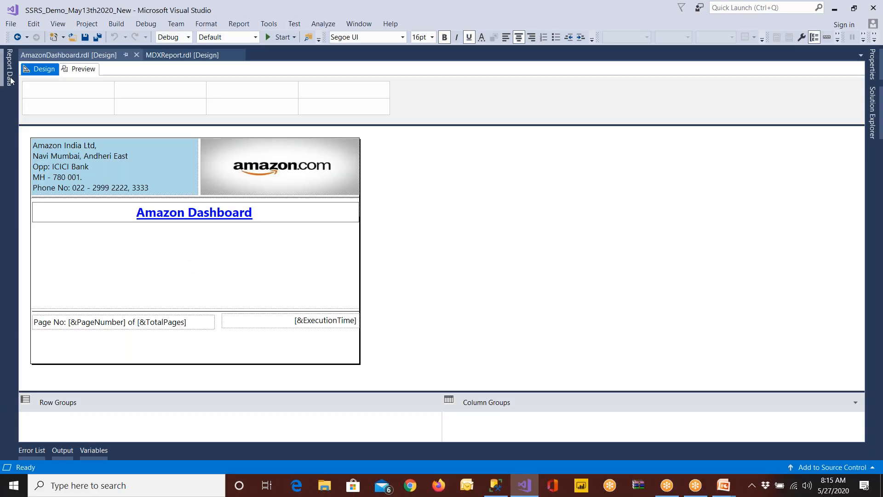
left_click(211, 254)
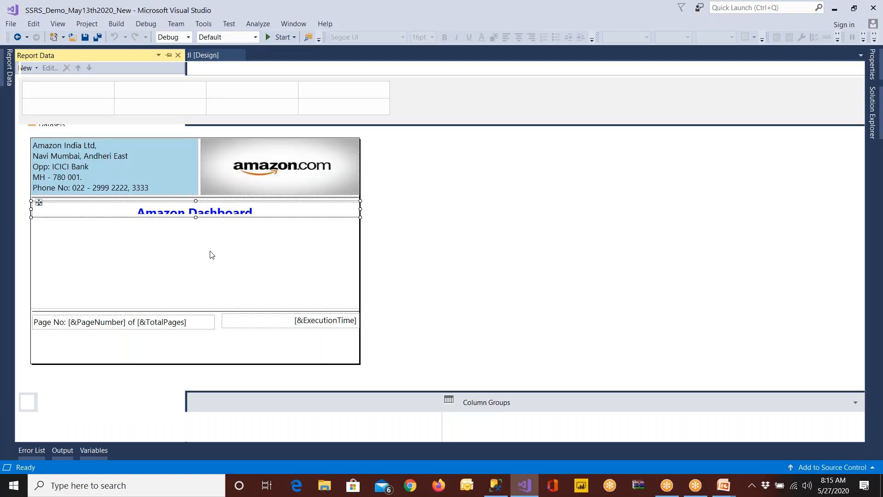
Insert a text box in the report body below the title and enlarge it
right_click(78, 229)
mouse_move(104, 271)
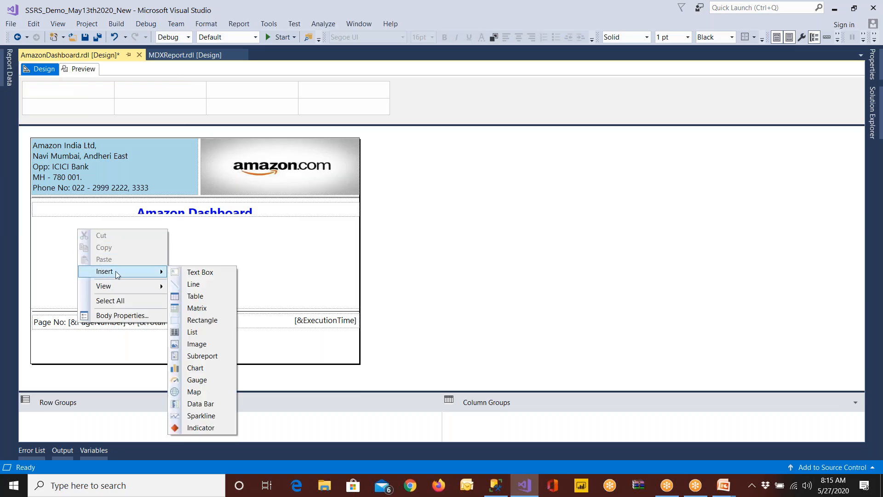
left_click(196, 273)
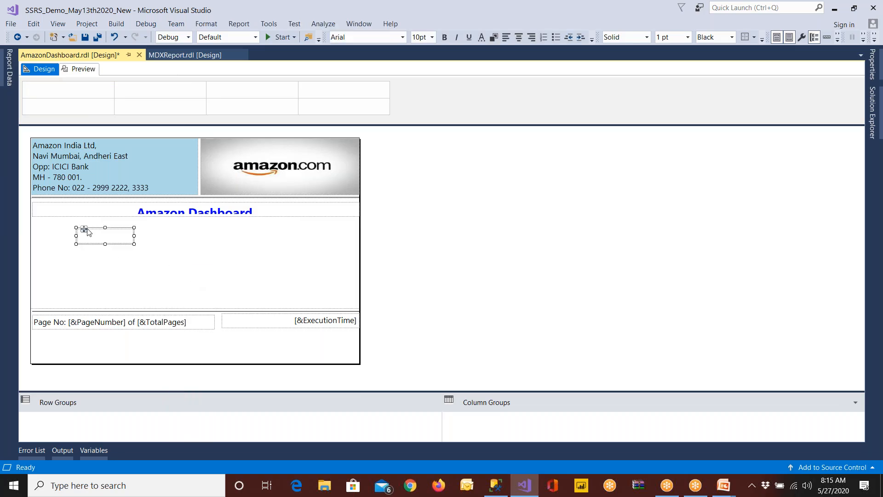
left_click_drag(74, 228, 71, 229)
left_click_drag(120, 244, 173, 252)
left_click(250, 257)
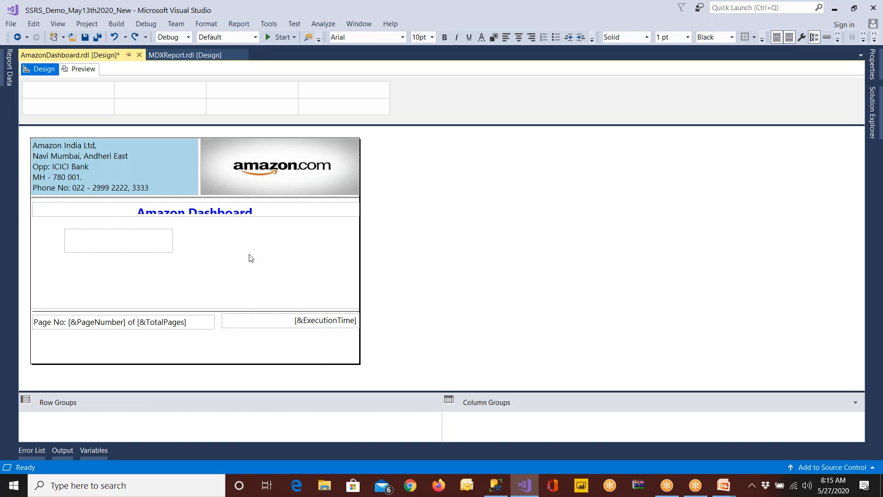
Display the Toolbox docked beside the report design and close Report Data
left_click(10, 71)
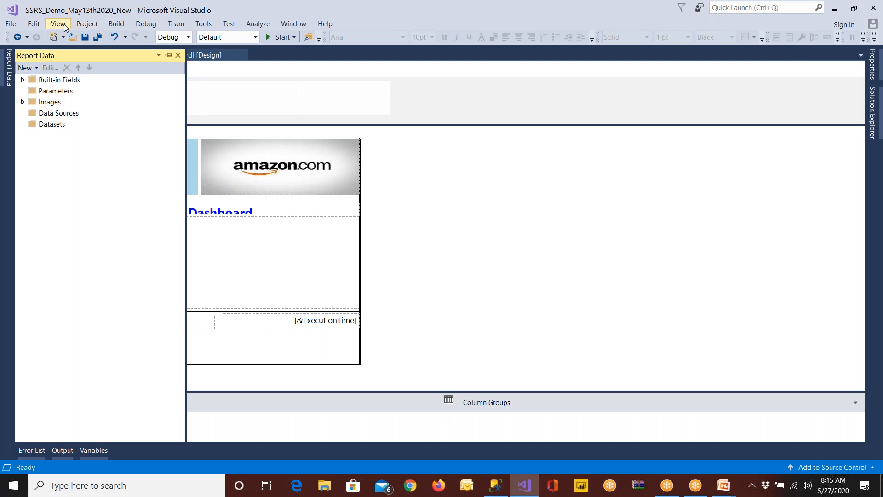
left_click(80, 29)
mouse_move(52, 28)
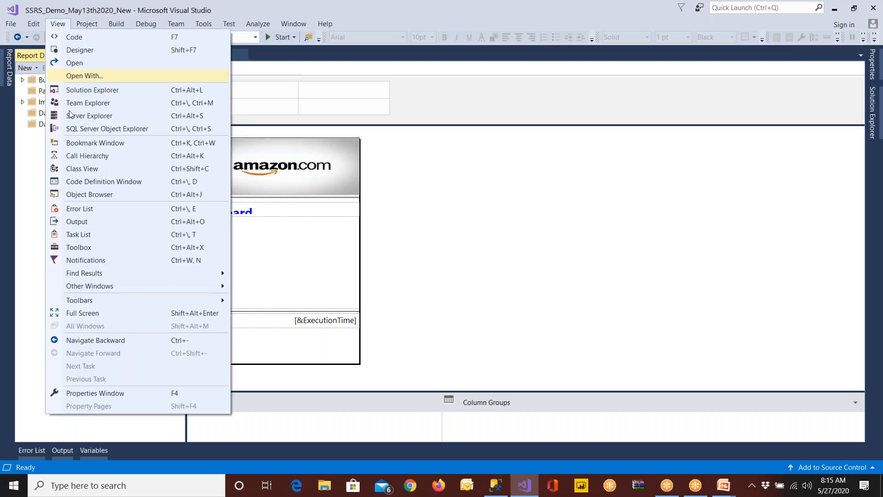
left_click(87, 248)
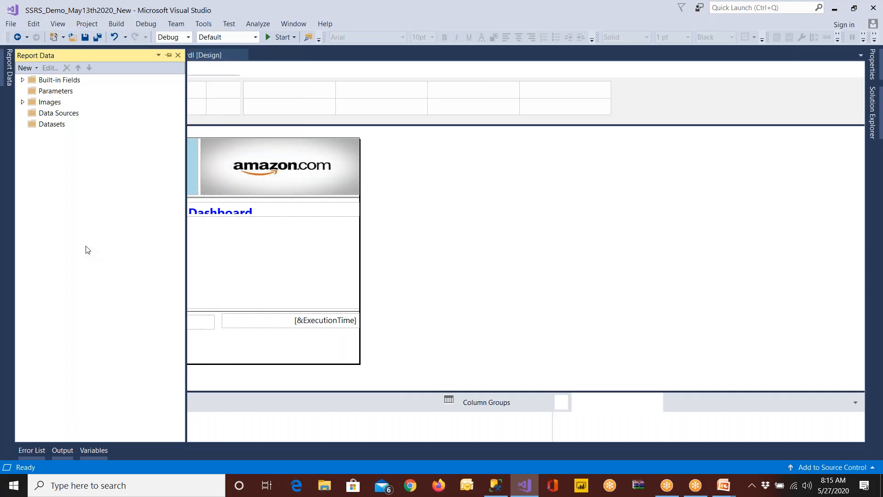
left_click(168, 57)
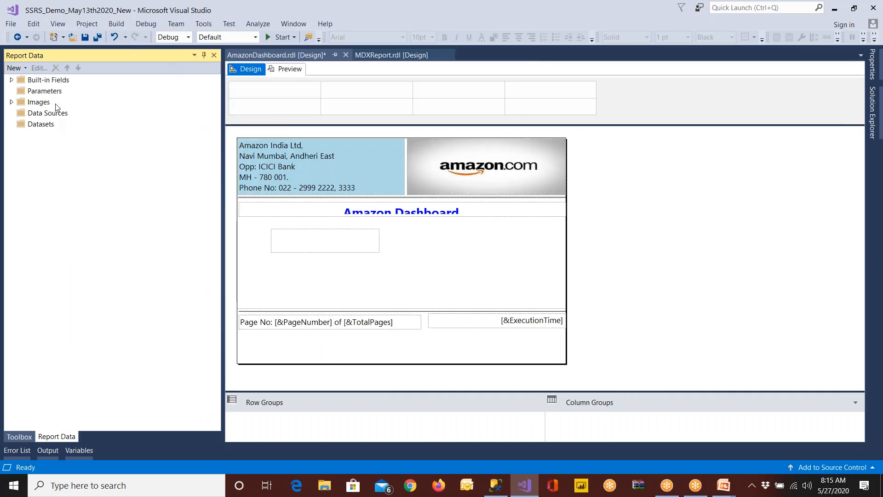
left_click(214, 55)
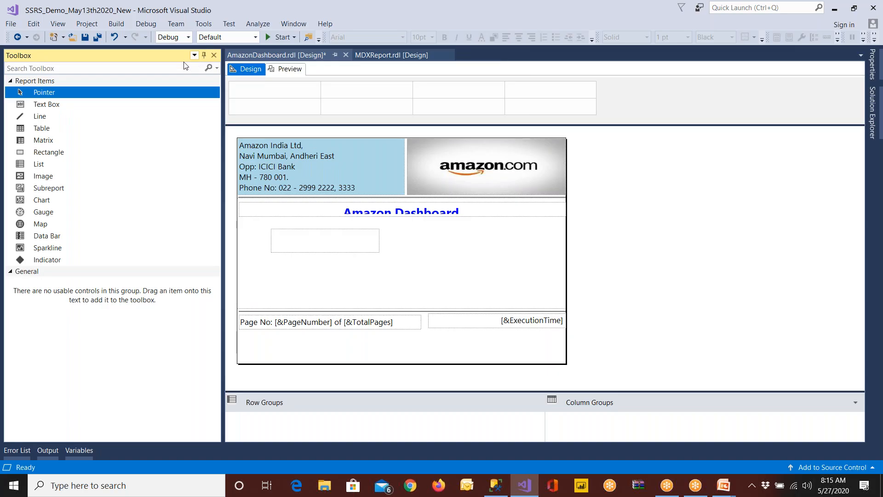
Add a subreport below the title in place of the empty text box and reduce its height to a wide rectangle
left_click_drag(64, 191, 295, 246)
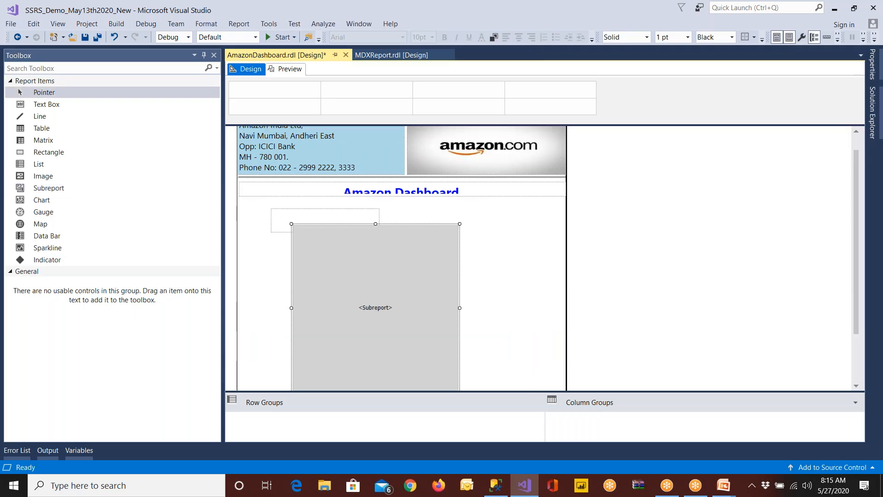
left_click(282, 221)
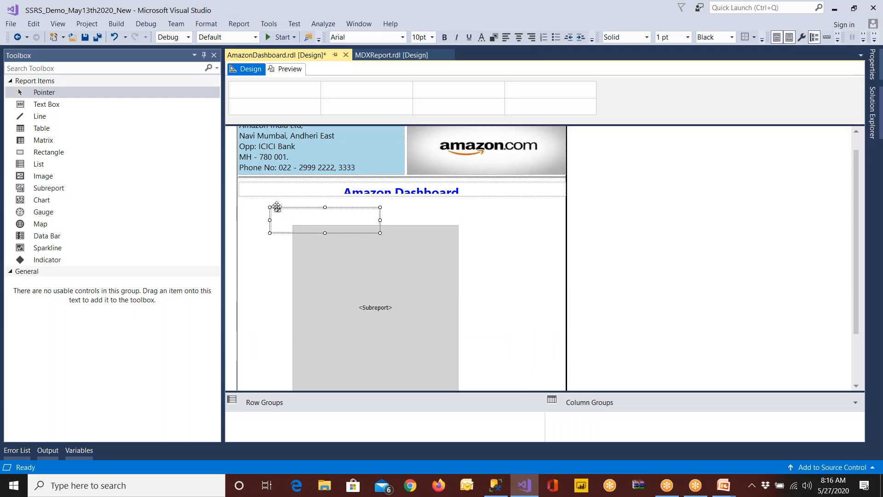
left_click_drag(315, 266, 267, 235)
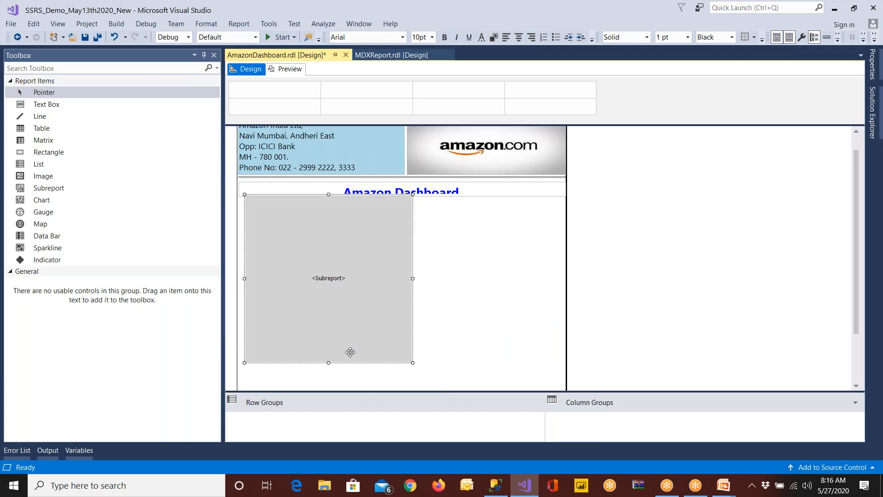
left_click_drag(328, 362, 330, 258)
left_click_drag(329, 223, 329, 247)
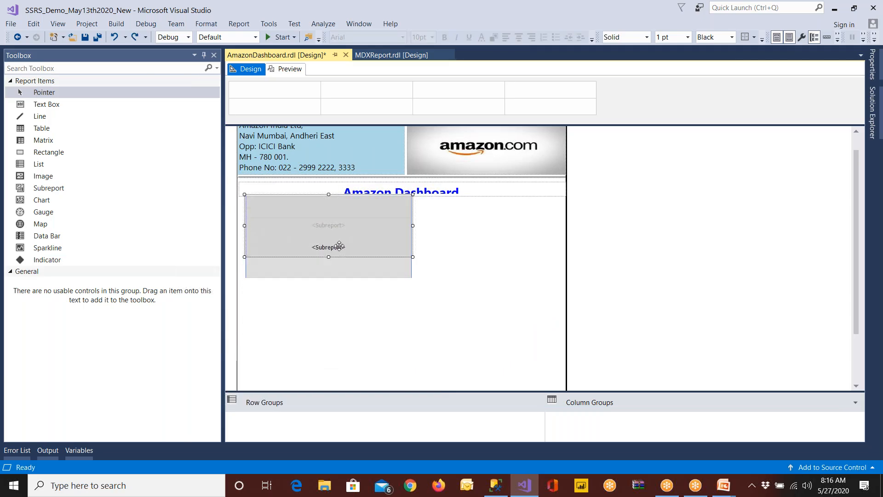
Add a second subreport to the right of the first and shorten it to a similar height
left_click(69, 188)
left_click(464, 297)
left_click_drag(535, 295, 501, 238)
left_click_drag(511, 335, 511, 233)
left_click_drag(513, 198, 511, 183)
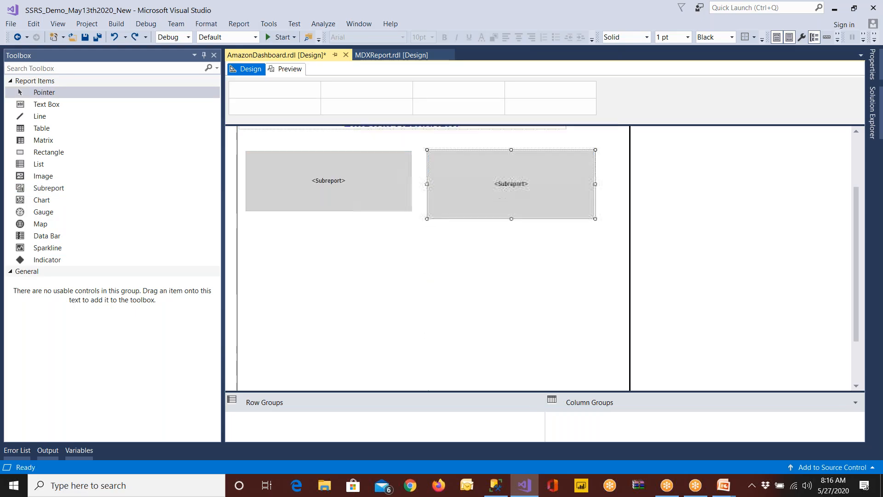
Resize the first subreport to match the second one's height and narrow the report body to just beyond the second subreport
left_click(374, 204)
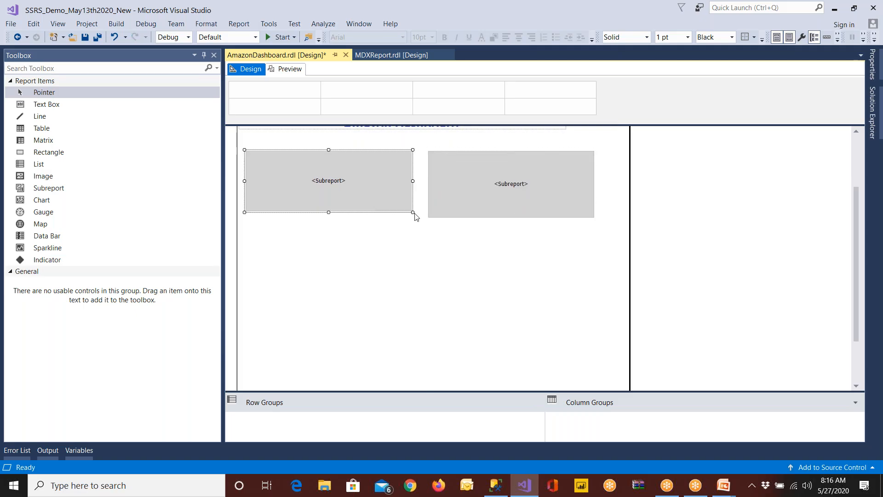
key("ctrl+z")
left_click(483, 219)
left_click(364, 202)
scroll(368, 283, "up", 3)
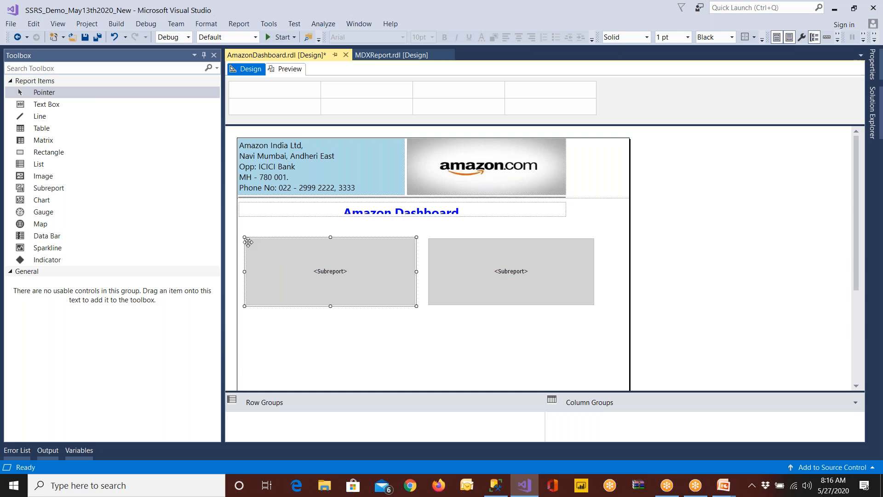
left_click(593, 280)
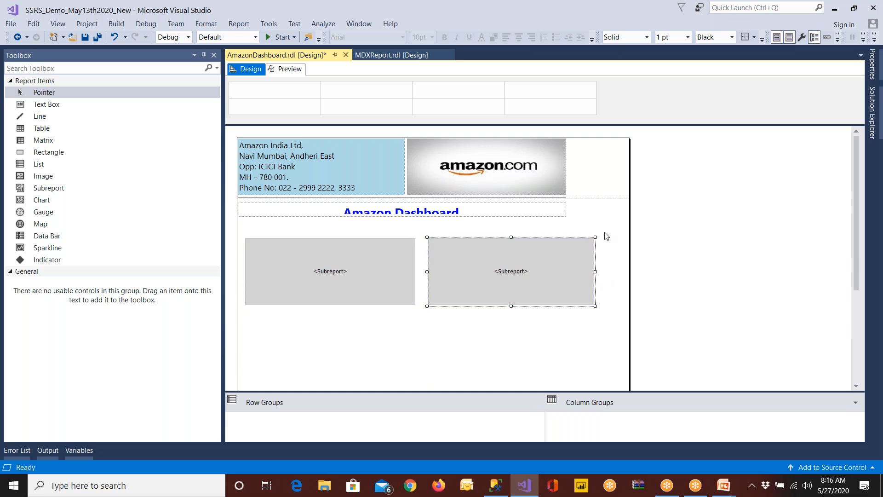
left_click_drag(627, 254, 607, 258)
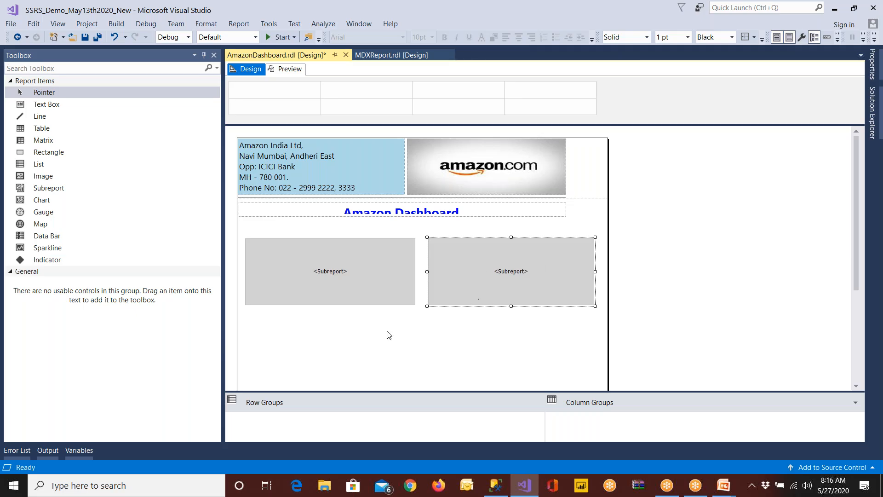
Switch to Chrome and search Google Images for "dashboard" to examine example layouts
left_click(412, 487)
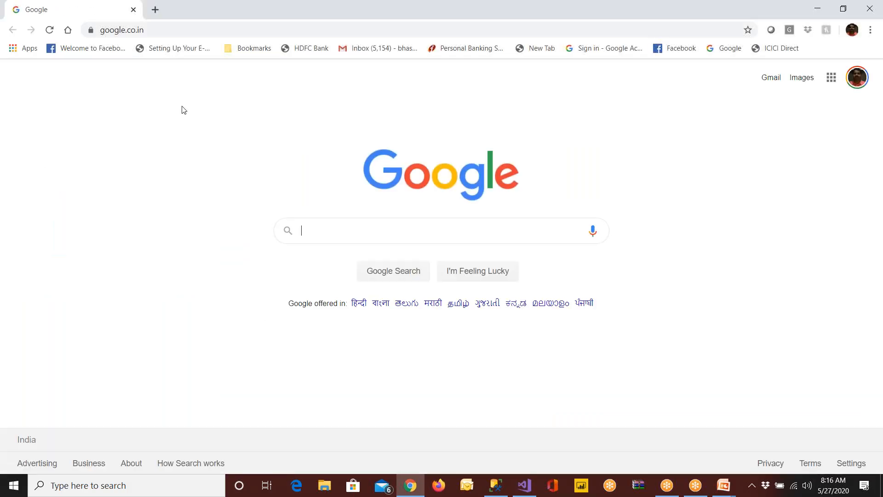
type("dash")
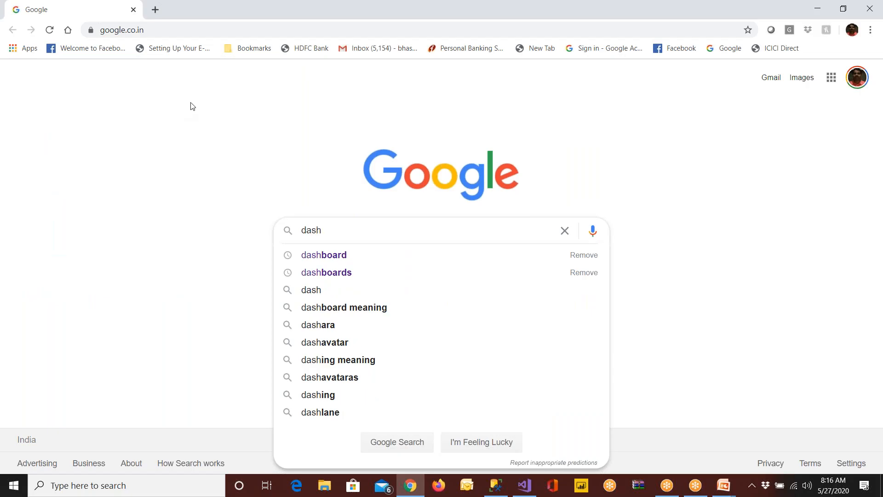
left_click(361, 256)
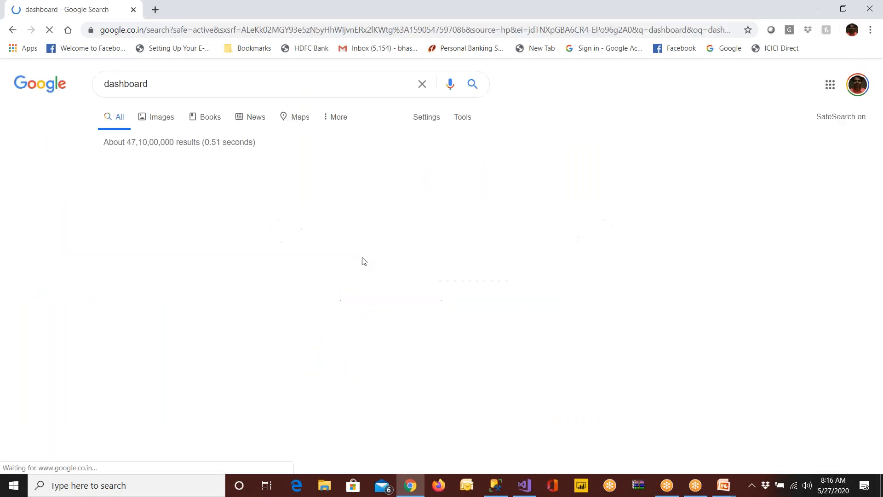
left_click(161, 117)
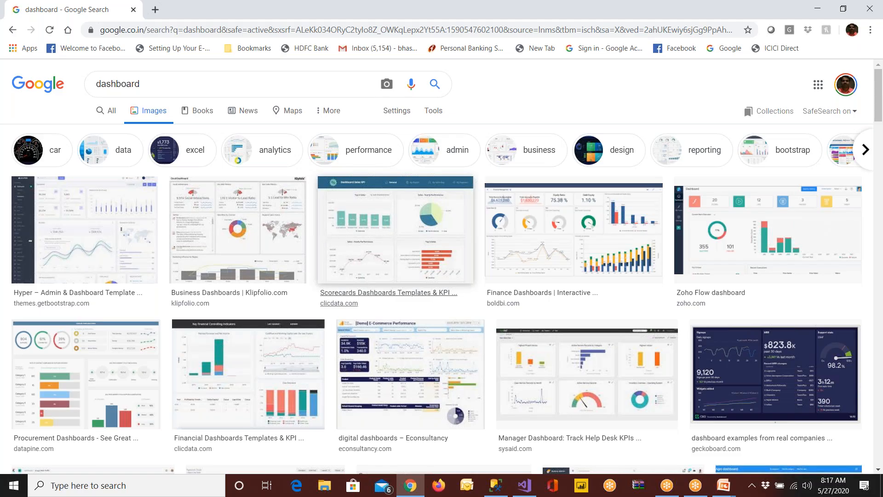
Return to Visual Studio and set the left subreport to use MDXReport
left_click(525, 485)
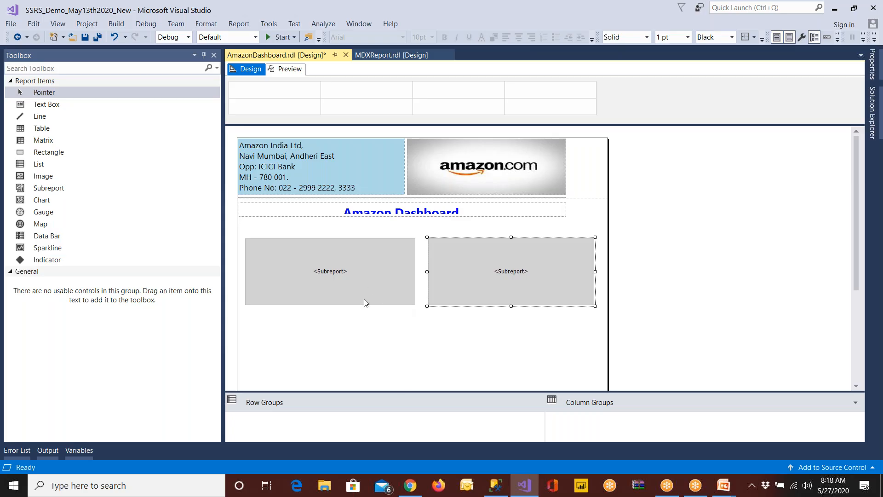
right_click(375, 303)
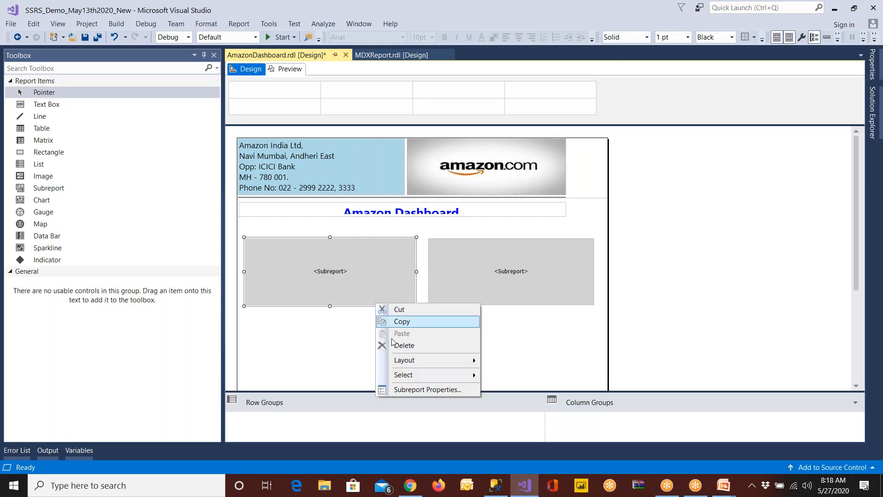
left_click(409, 390)
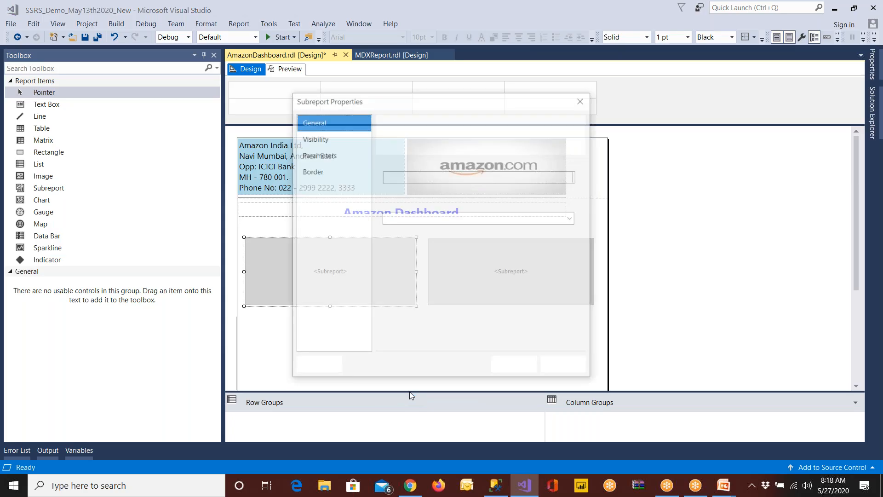
left_click(572, 218)
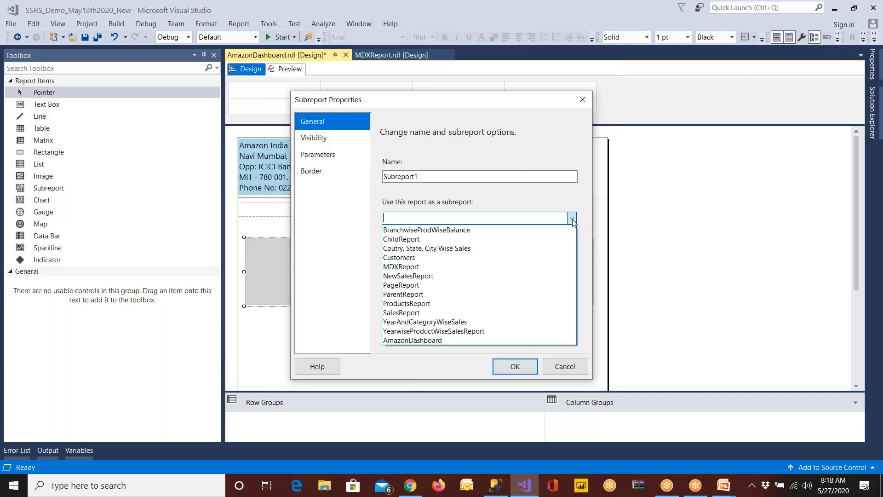
left_click(438, 266)
left_click(512, 366)
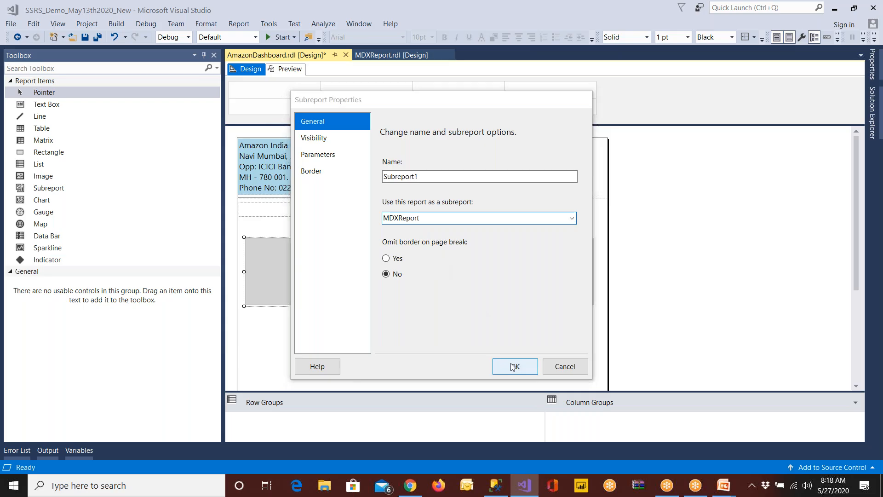
Set the right subreport to use SalesReport as its source report
left_click(483, 289)
right_click(483, 288)
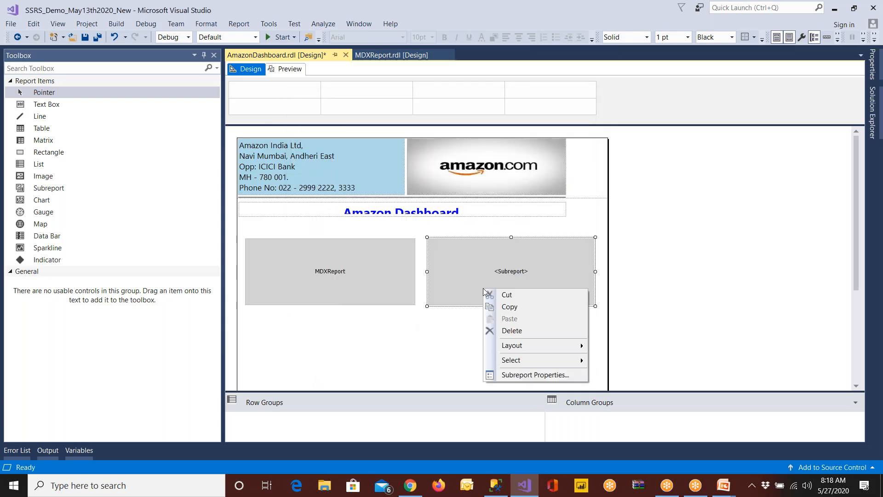
left_click(515, 375)
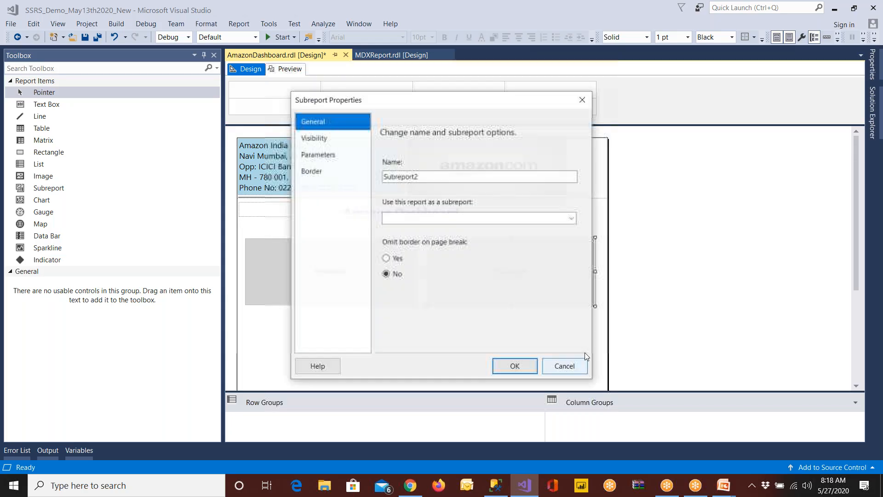
left_click(573, 218)
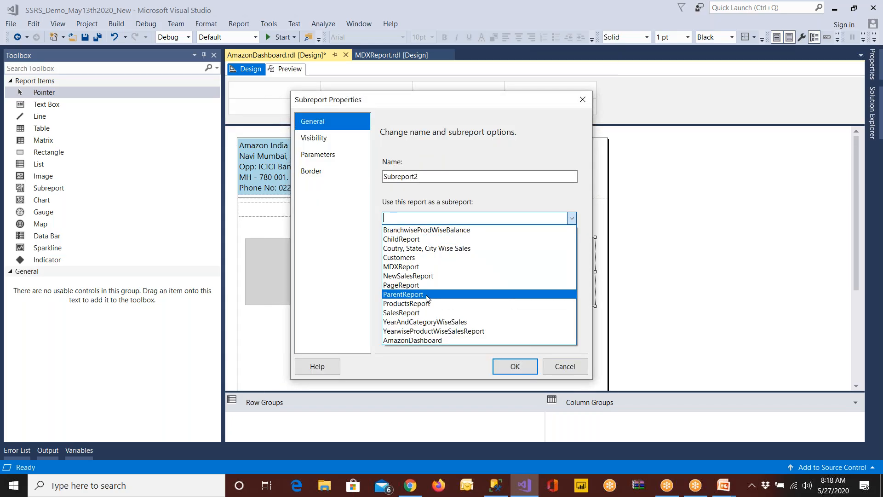
left_click(413, 312)
left_click(515, 366)
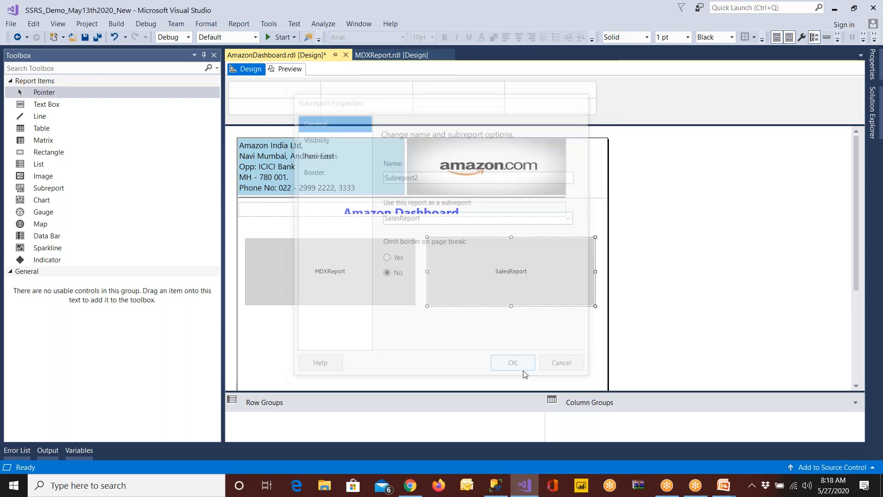
Save the dashboard report and preview it to check how both subreports render
left_click(86, 38)
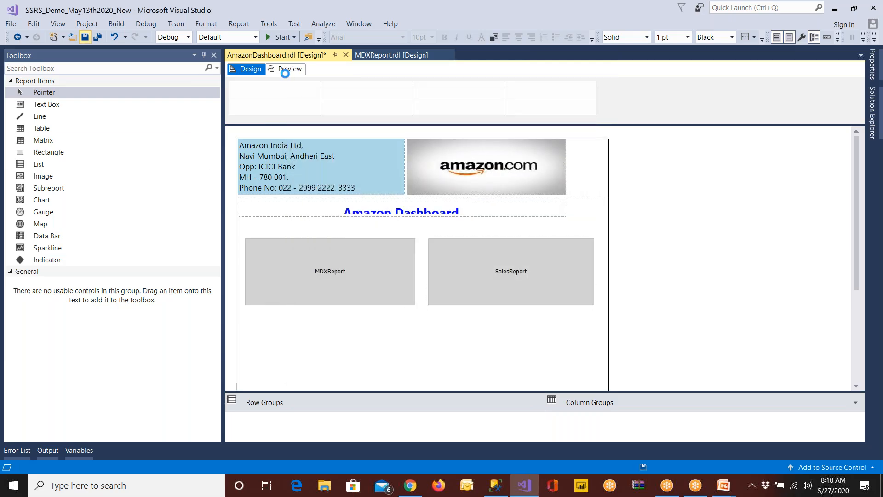
left_click(286, 70)
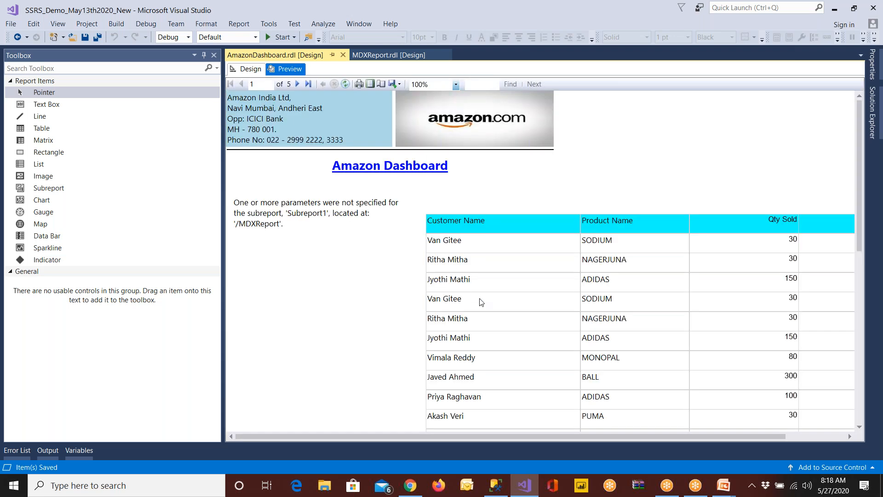
scroll(481, 302, "down", 10)
scroll(610, 325, "up", 10)
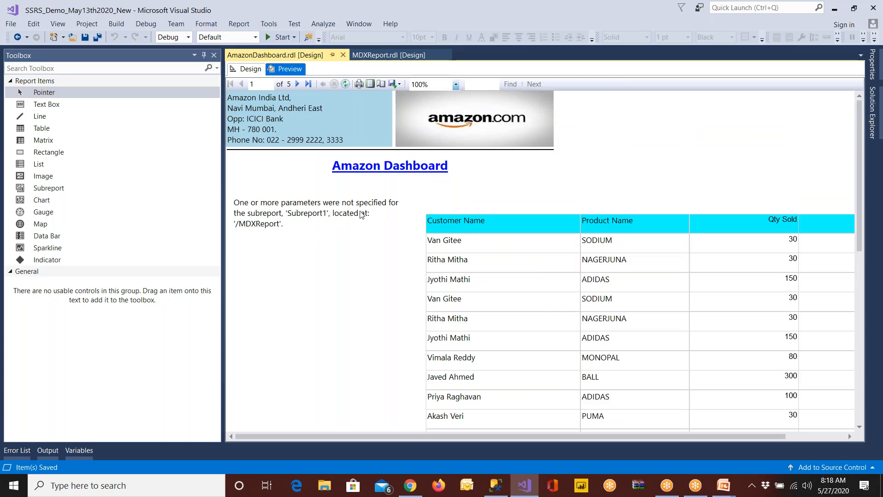
Set the left subreport to use the Customers report, and save and preview the dashboard
left_click(251, 69)
left_click(315, 302)
right_click(315, 301)
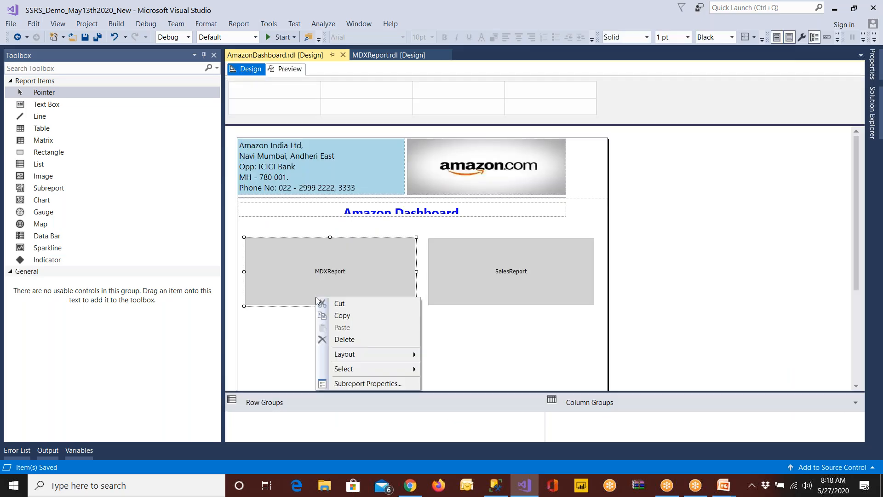
left_click(354, 386)
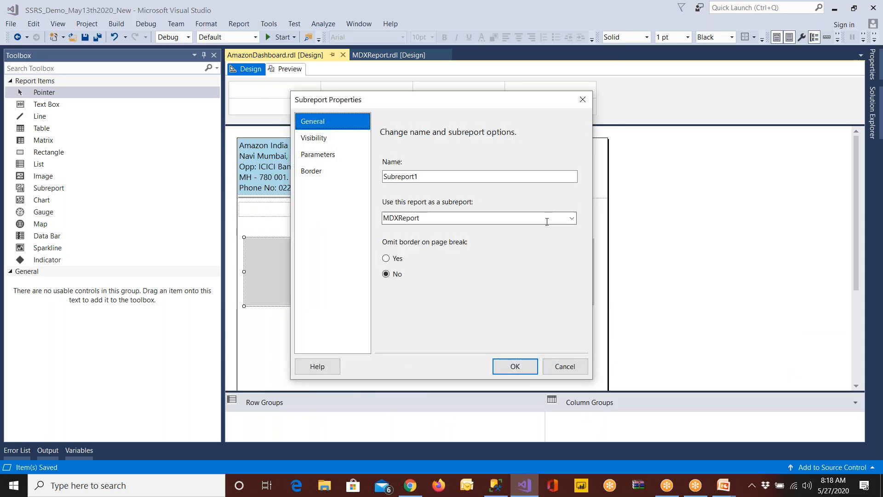
left_click(572, 219)
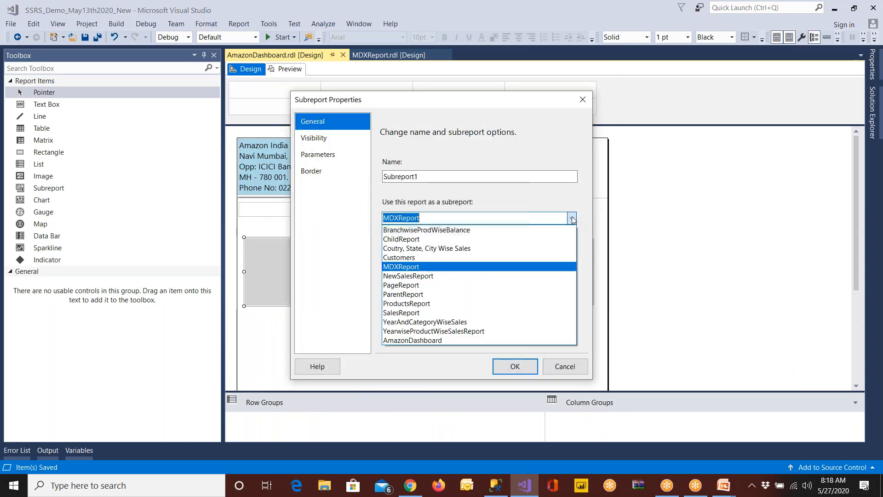
left_click(444, 257)
left_click(514, 366)
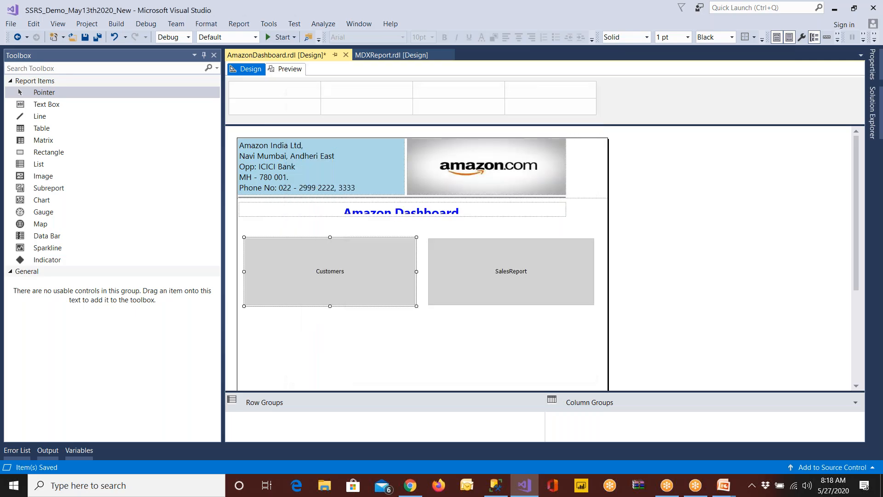
left_click(85, 37)
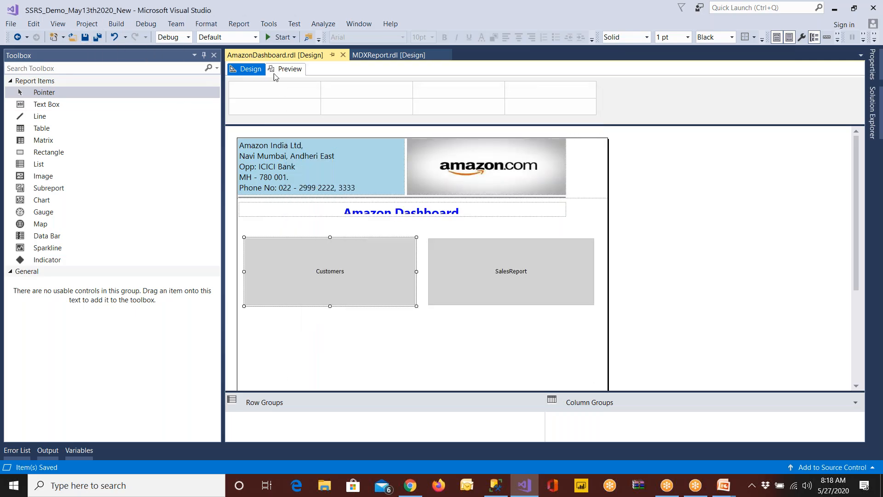
left_click(289, 69)
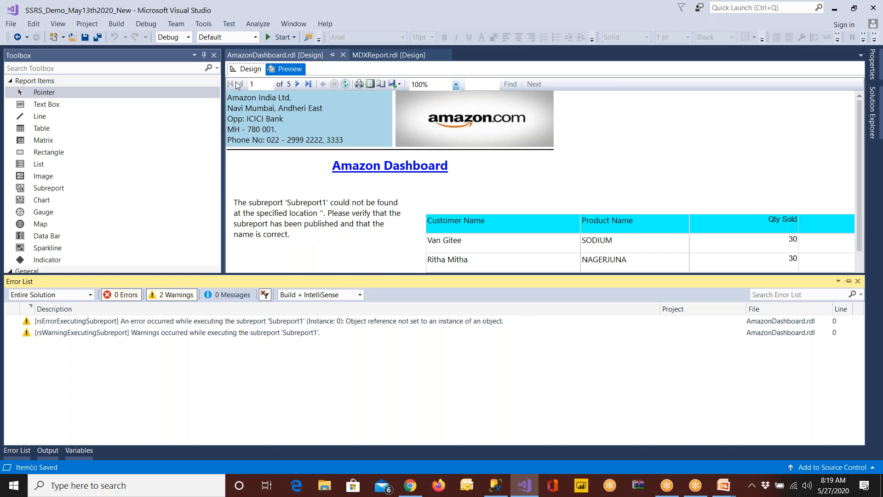
Set the left subreport to use ProductsReport, and save and preview the dashboard again
left_click(248, 68)
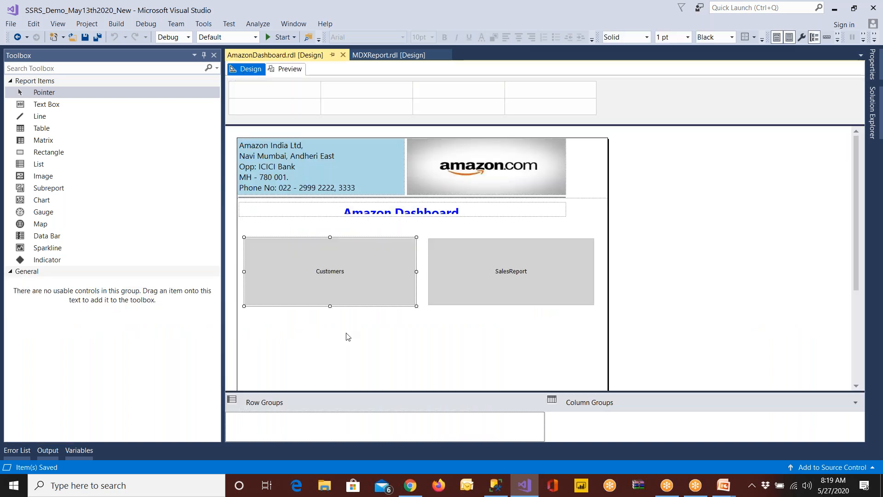
right_click(349, 293)
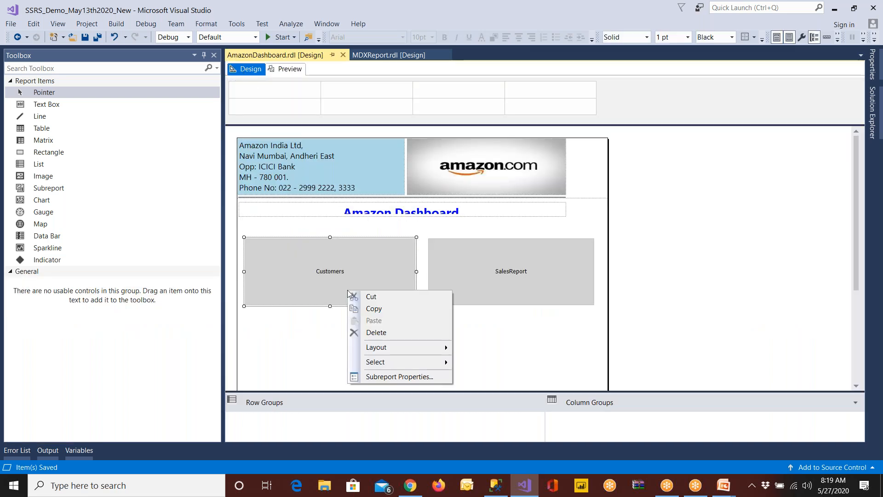
left_click(384, 380)
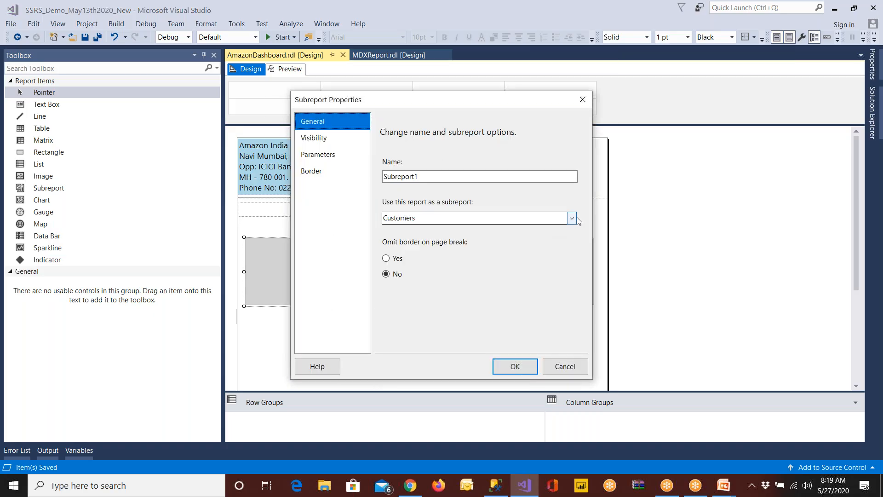
left_click(572, 219)
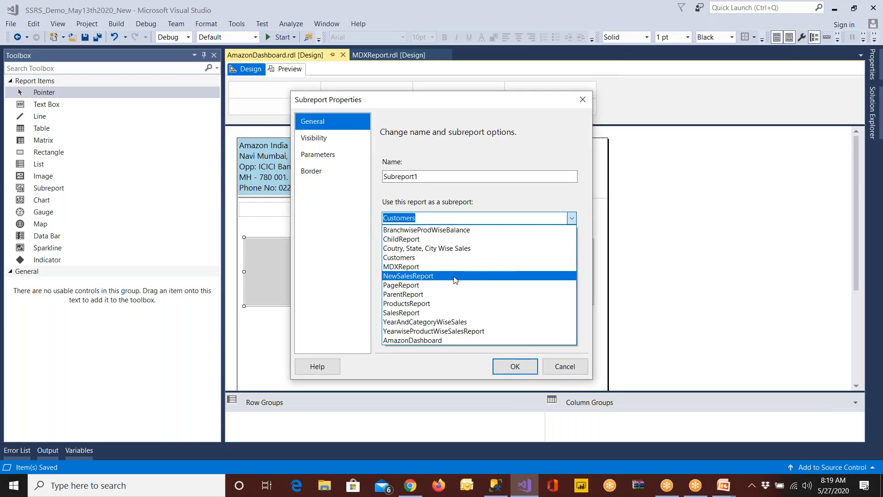
left_click(446, 239)
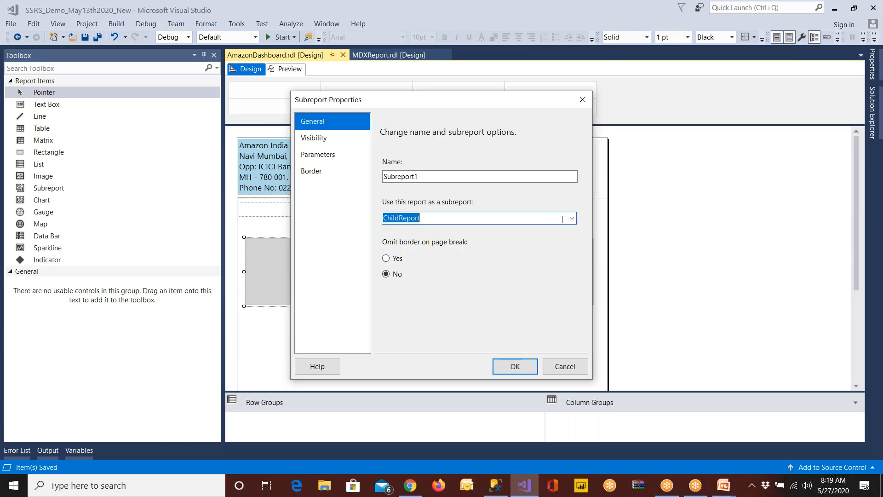
left_click(568, 219)
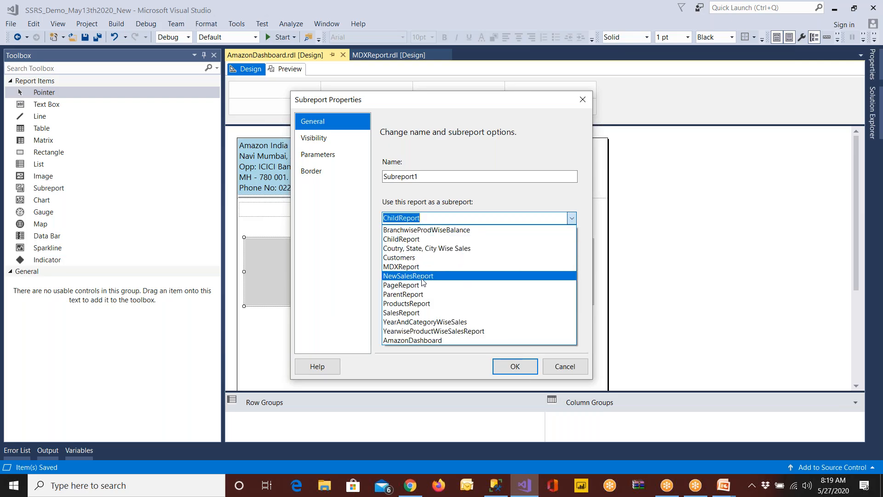
left_click(432, 304)
left_click(506, 372)
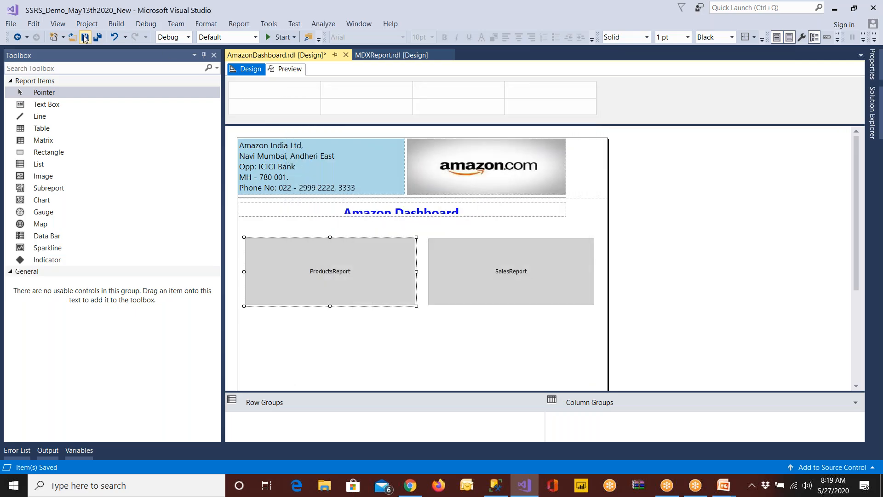
left_click(84, 38)
left_click(286, 70)
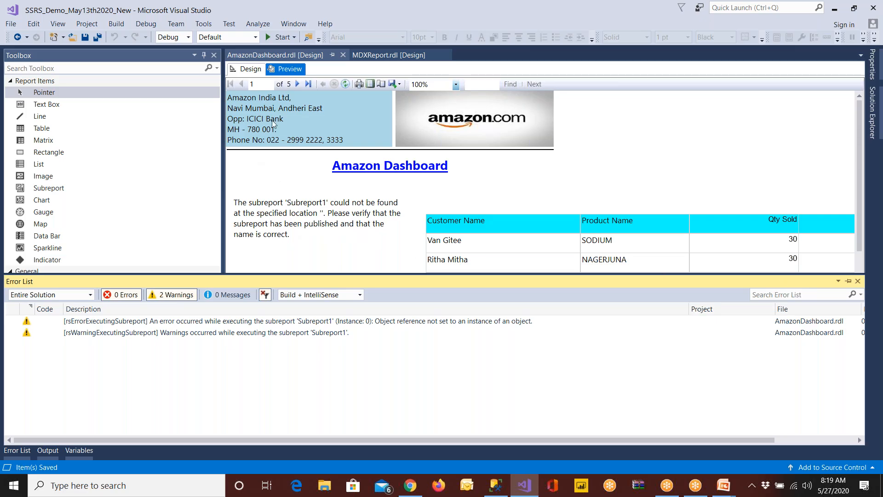
Return to the report design and switch to Chrome to examine the example dashboard images
left_click(247, 70)
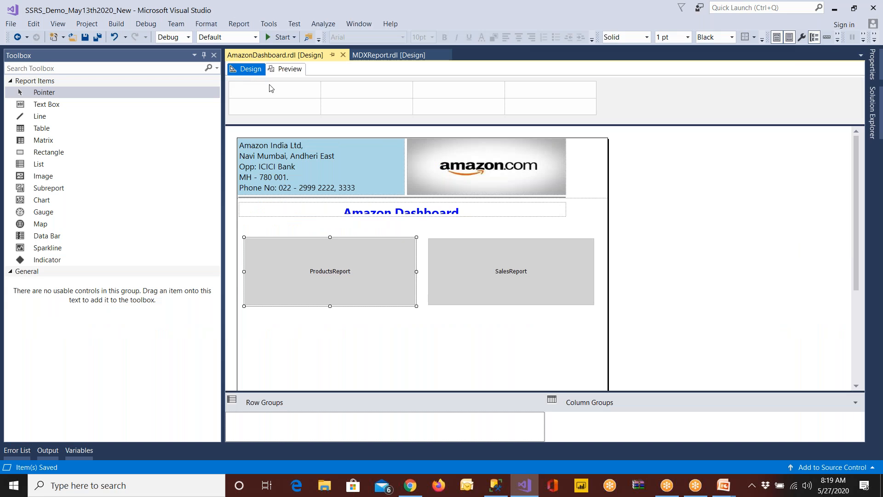
left_click(490, 279)
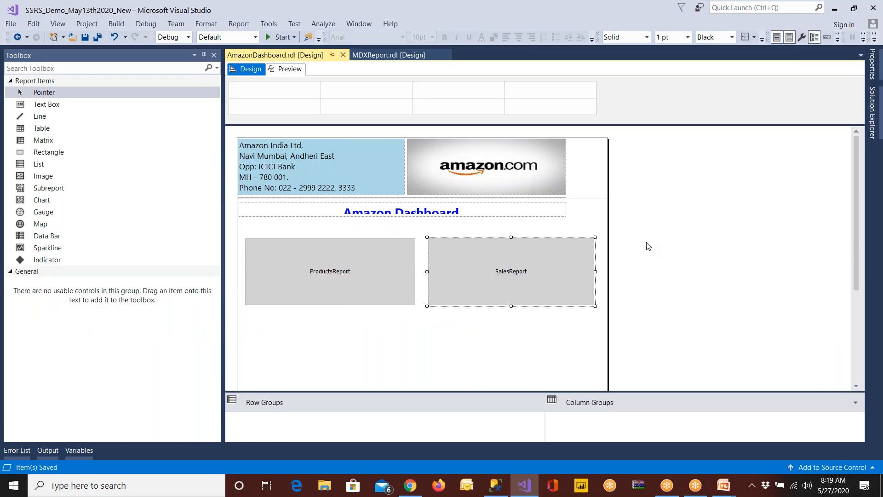
left_click(413, 486)
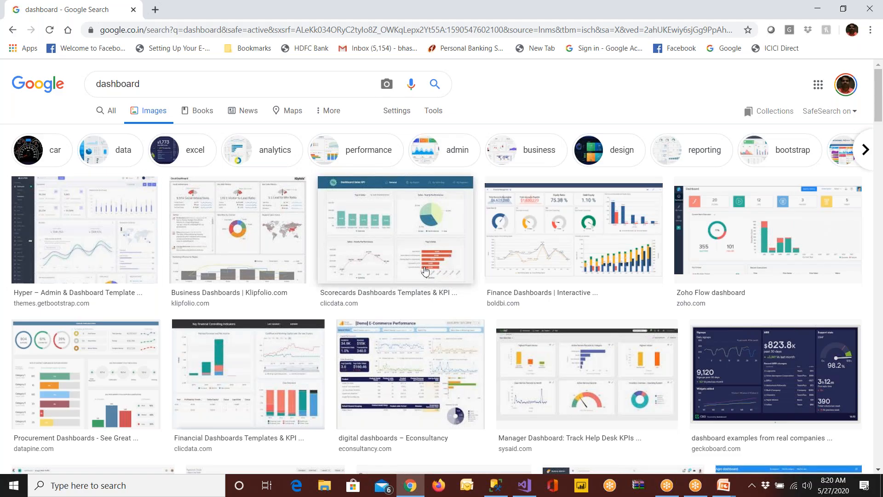
Return to Visual Studio and locate AmazonDashboard.rdl among the project's reports
left_click(526, 491)
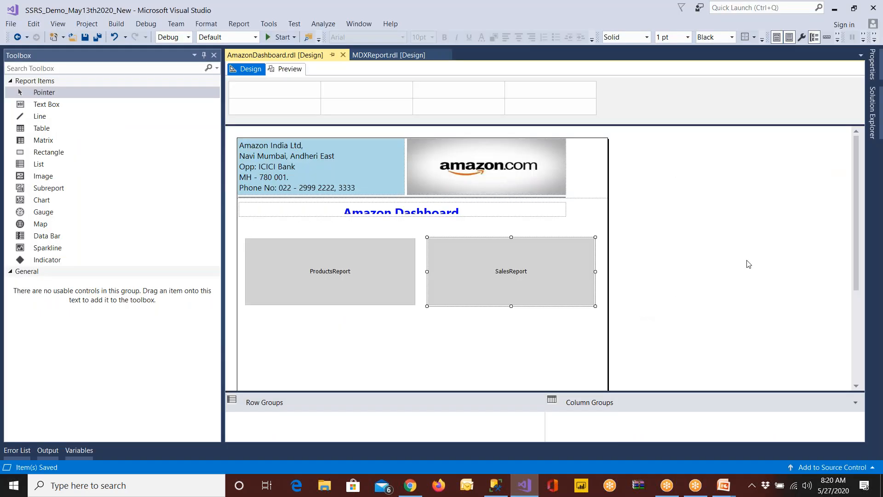
left_click(871, 117)
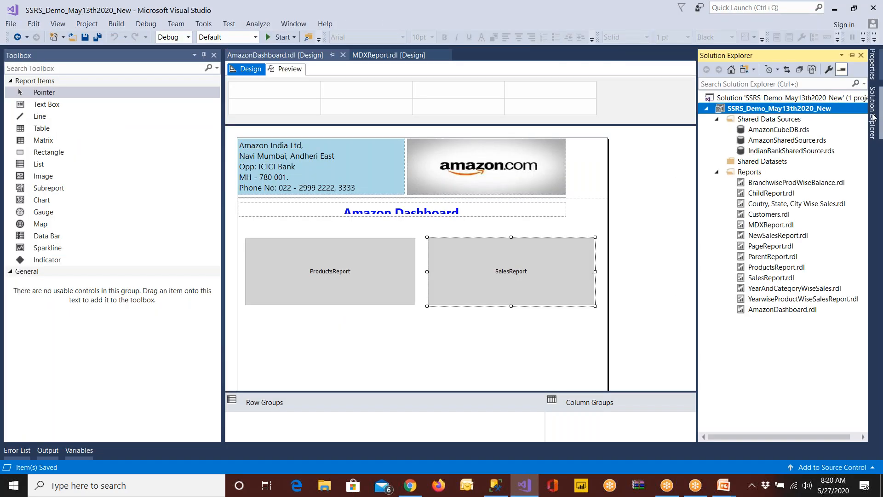
left_click(782, 309)
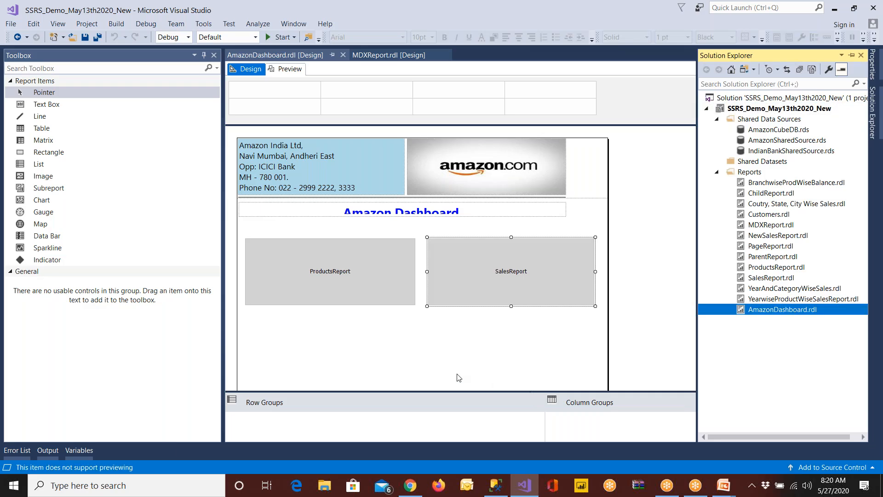
Delete the ProductsReport and SalesReport subreports from the dashboard body and save the report
left_click(388, 266)
left_click(378, 272)
key("Delete")
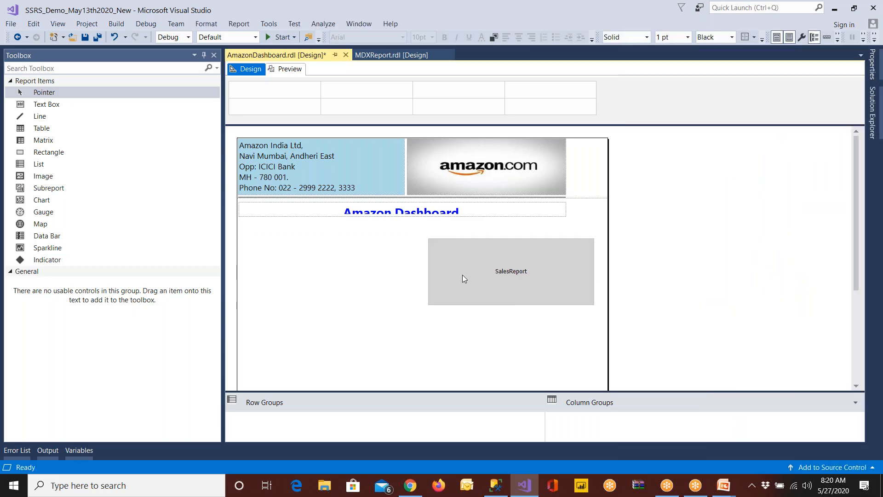
left_click(462, 275)
key("Delete")
key("ctrl+s")
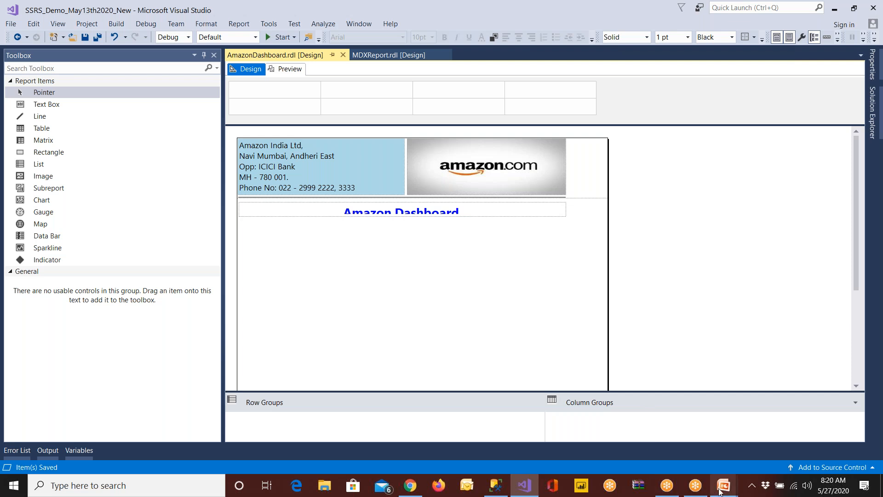
Switch to the PowerPoint slide show and advance to the Agenda slide to read the planned dashboard controls
mouse_move(726, 486)
left_click(751, 444)
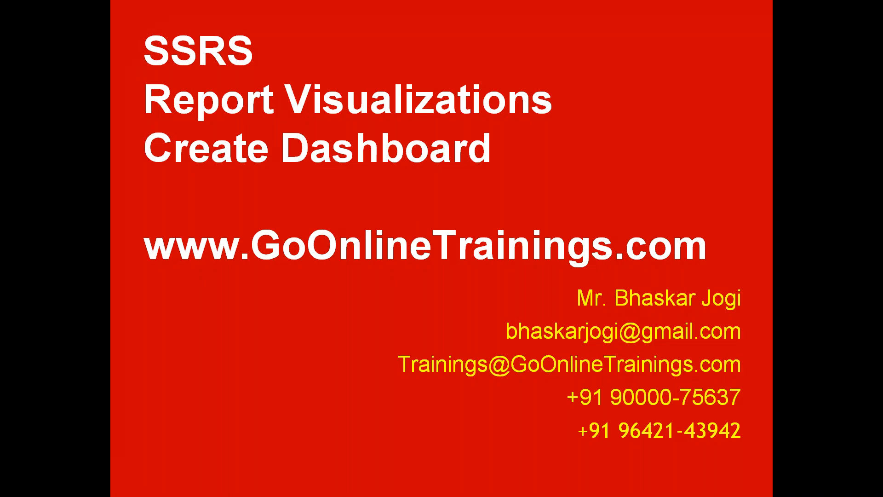
key("Right")
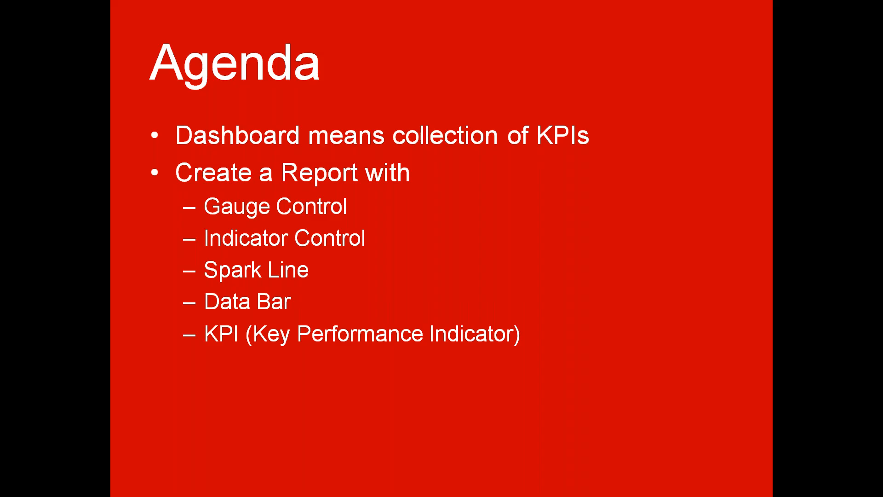
Return to Visual Studio and review the available Chart and Gauge report items
key("super")
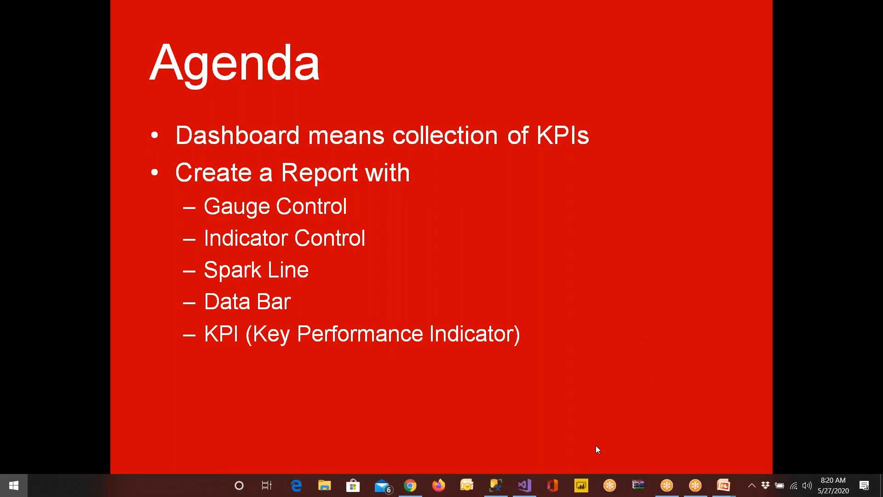
left_click(524, 485)
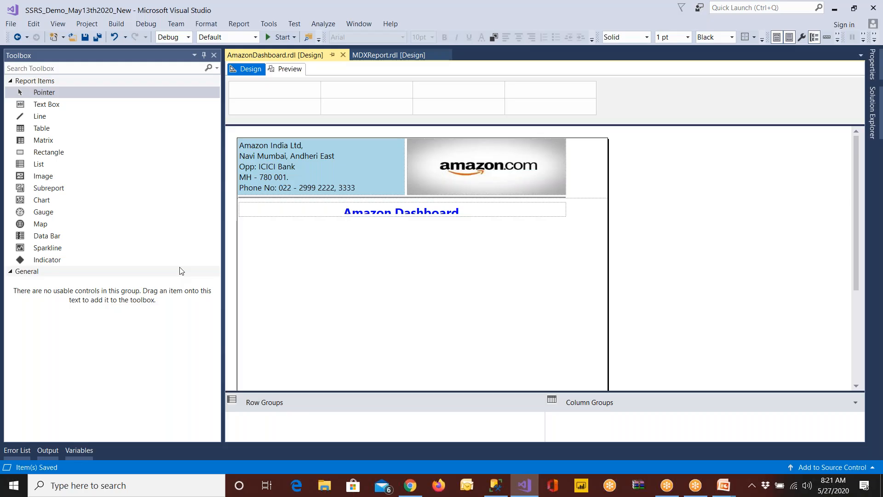
left_click(55, 203)
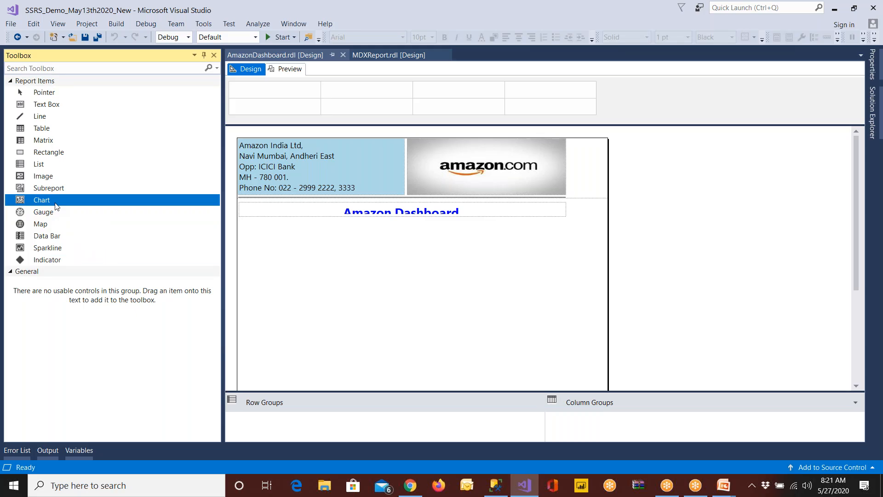
left_click(61, 216)
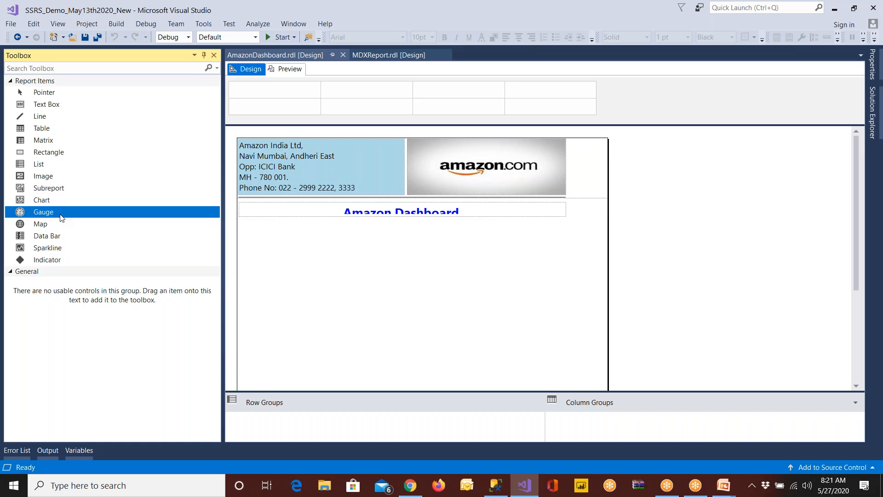
Open the gauge type choices for a new gauge on the dashboard body and examine the linear gauge styles
left_click_drag(61, 216, 312, 266)
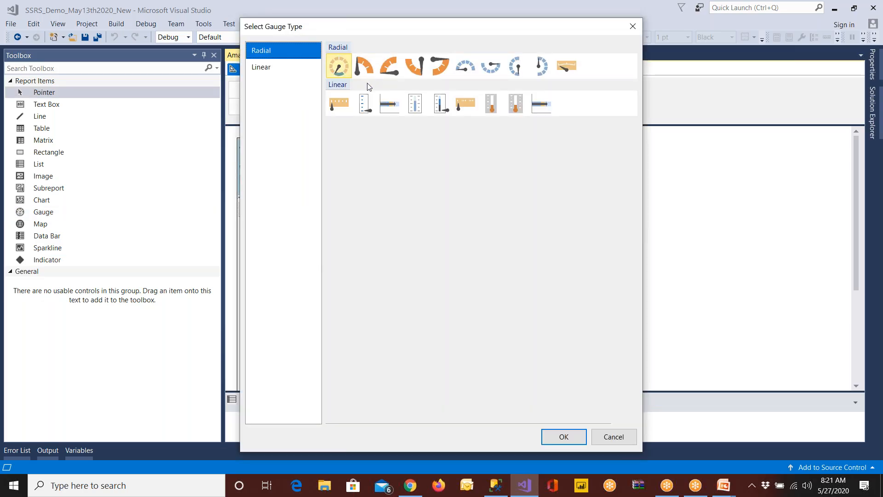
left_click(267, 67)
left_click(265, 60)
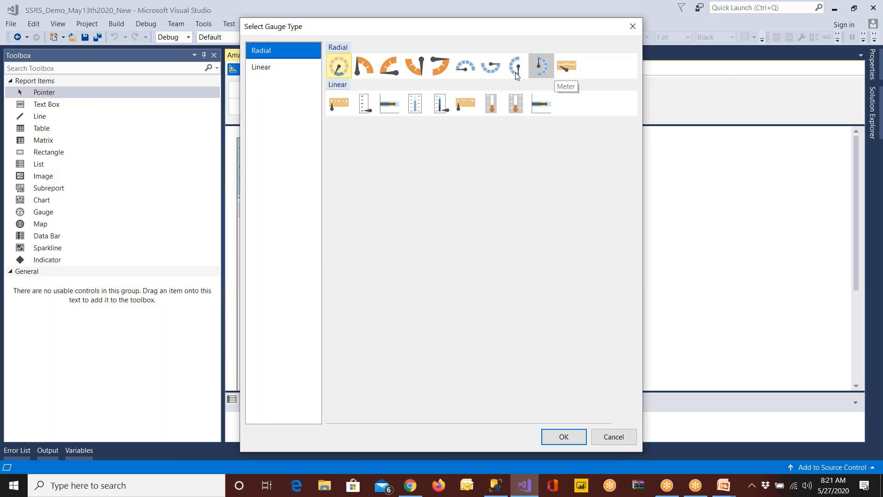
left_click(272, 73)
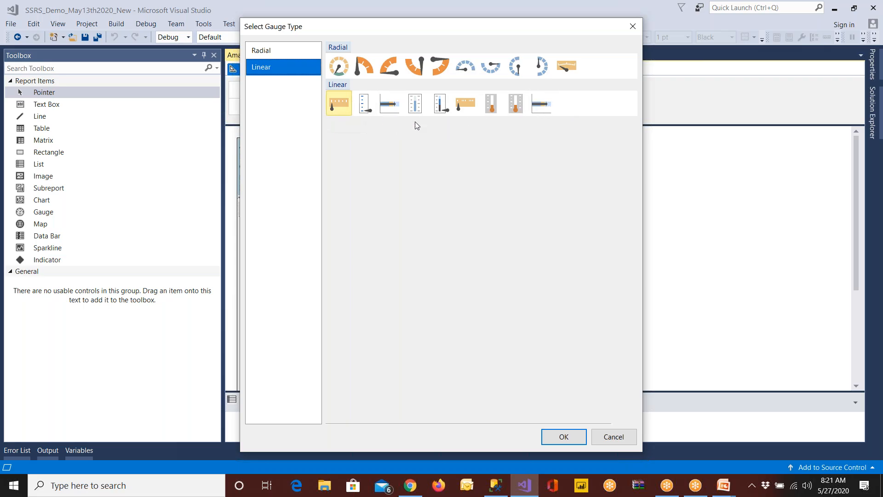
left_click(545, 109)
left_click(515, 109)
left_click(464, 112)
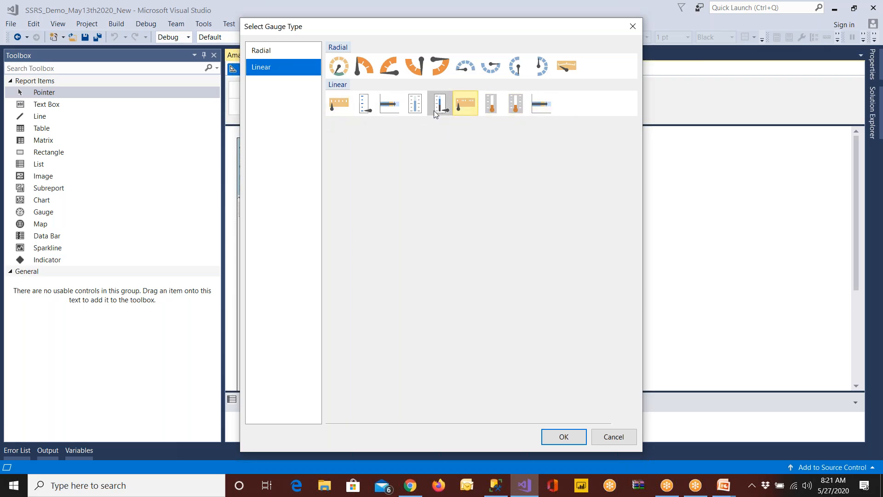
left_click(420, 109)
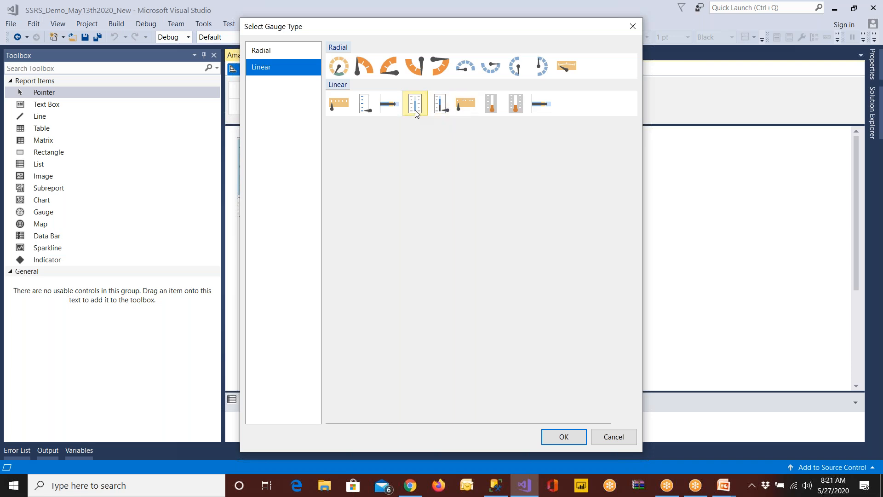
left_click(343, 109)
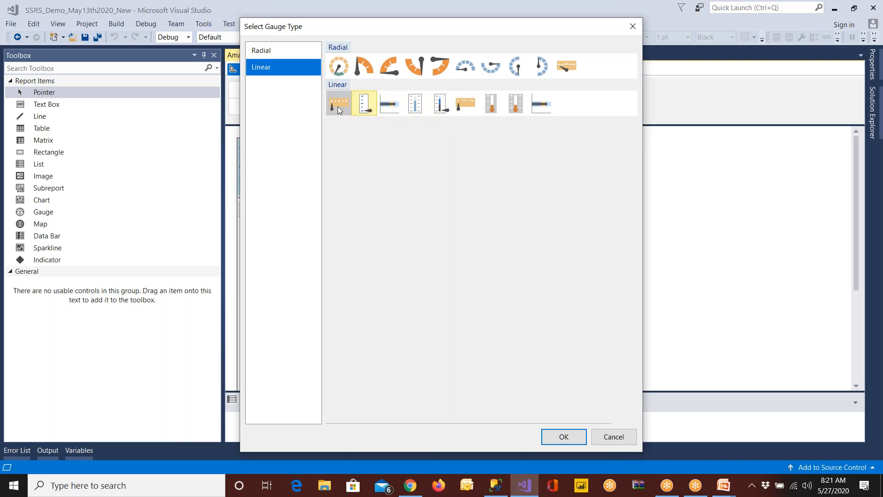
left_click(515, 107)
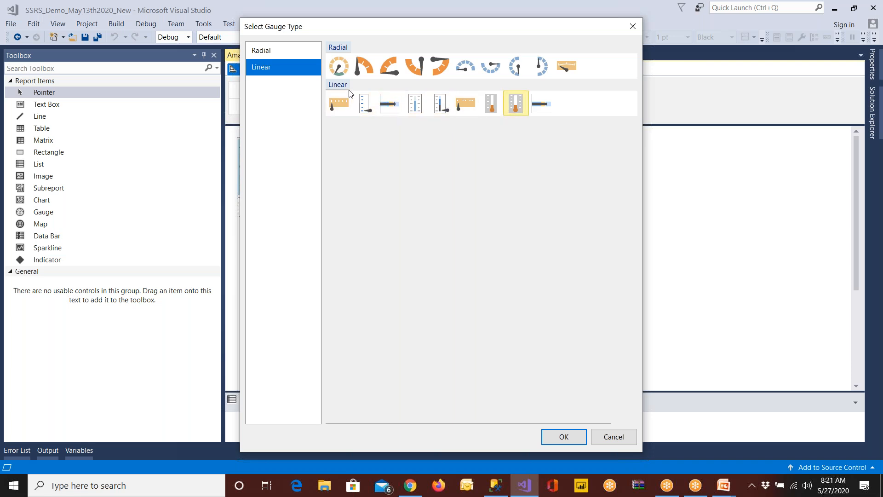
Examine several radial gauge styles and close the gauge type selection without adding a gauge
left_click(332, 73)
left_click(389, 68)
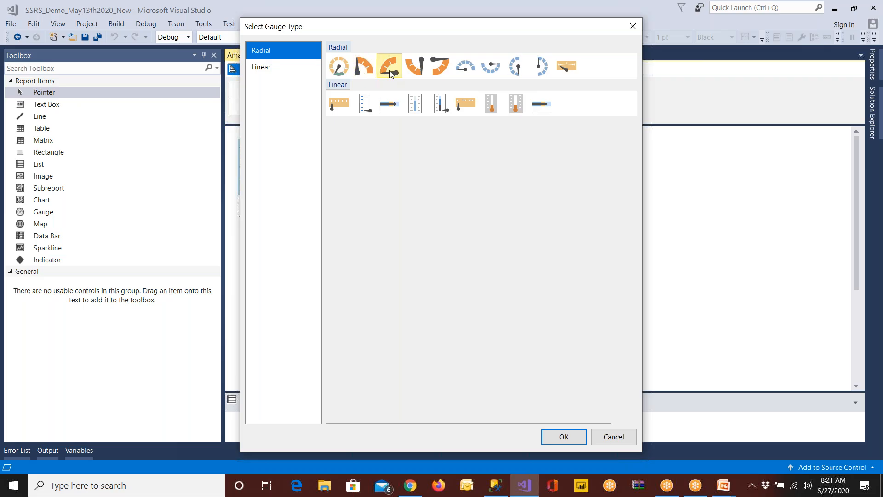
left_click(486, 72)
left_click(515, 71)
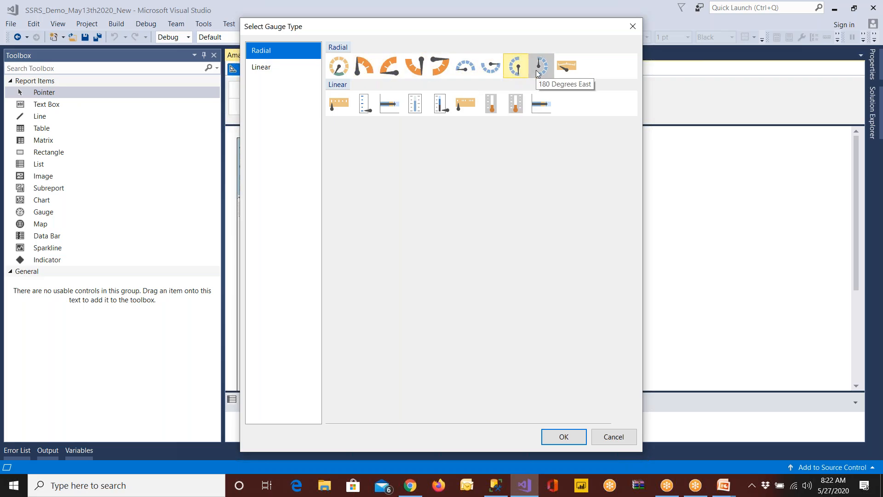
left_click(626, 444)
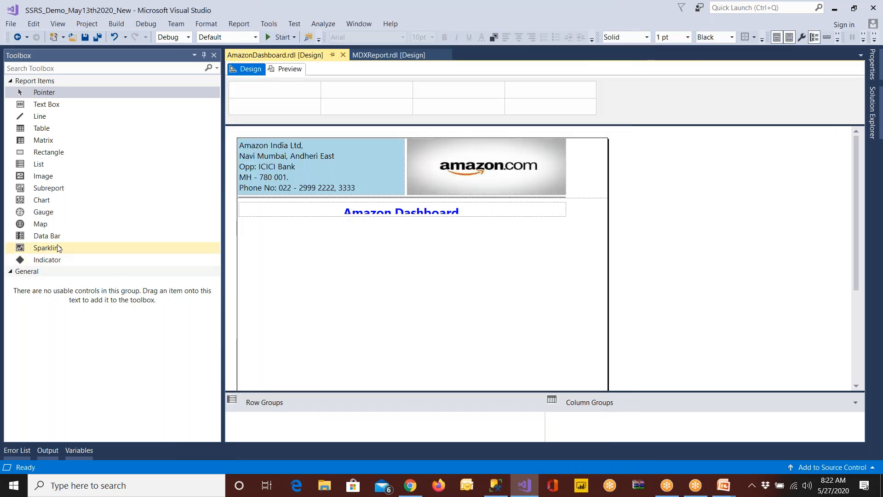
Start a map on the dashboard body, preview the USA by State Exploded gallery map, and cancel the map layer wizard
left_click_drag(41, 224, 307, 276)
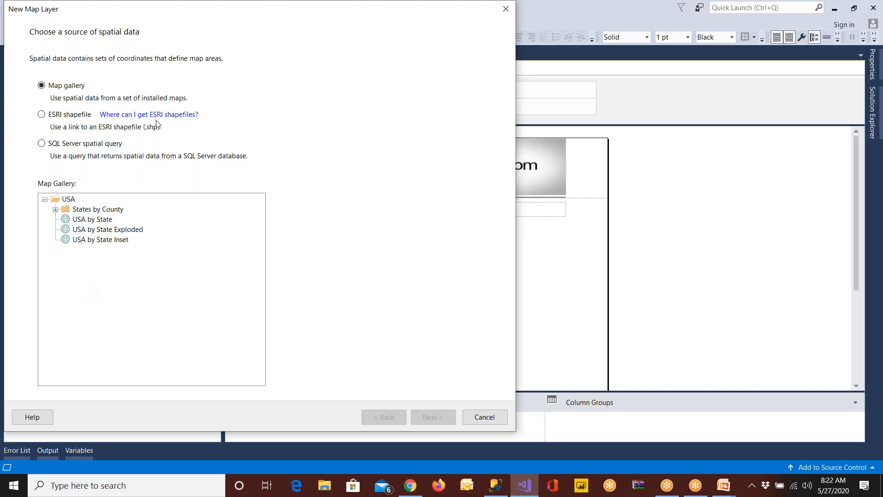
left_click(93, 220)
left_click(97, 230)
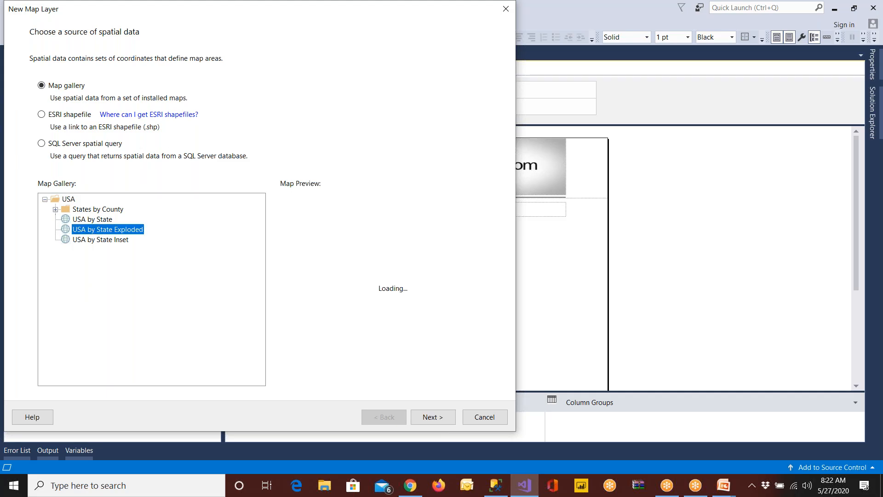
left_click(489, 417)
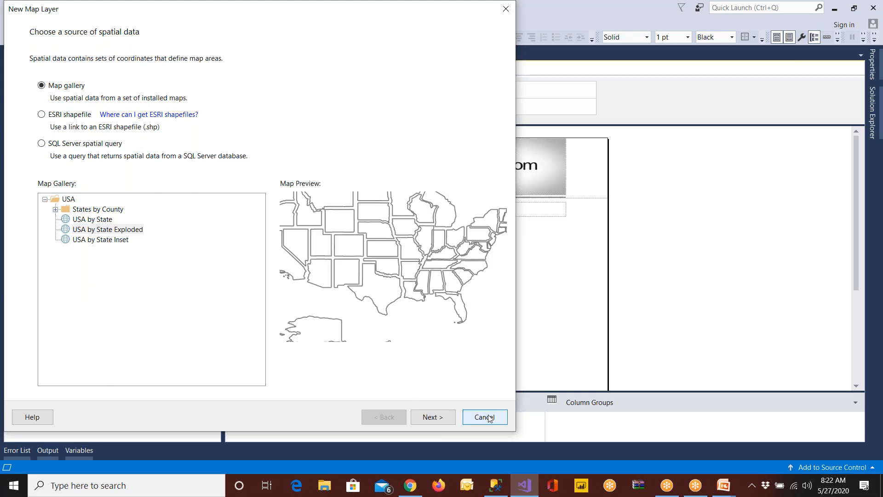
Delete the empty map from the dashboard body
left_click(452, 285)
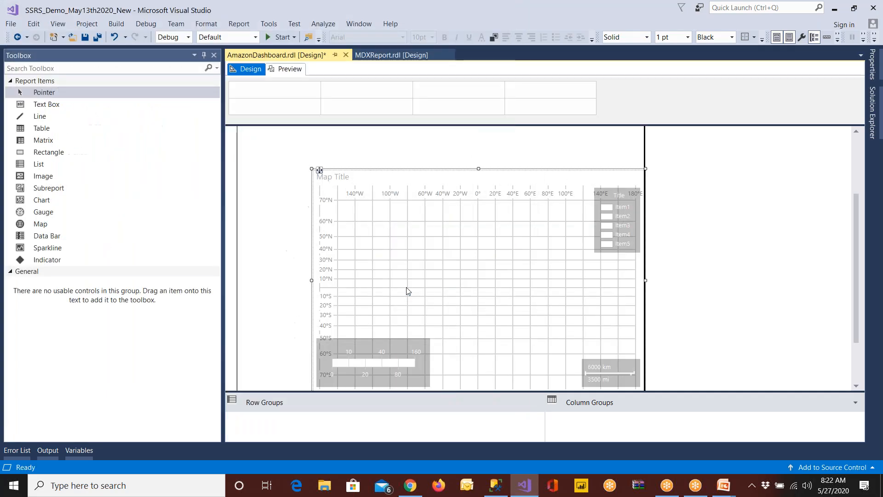
left_click(326, 184)
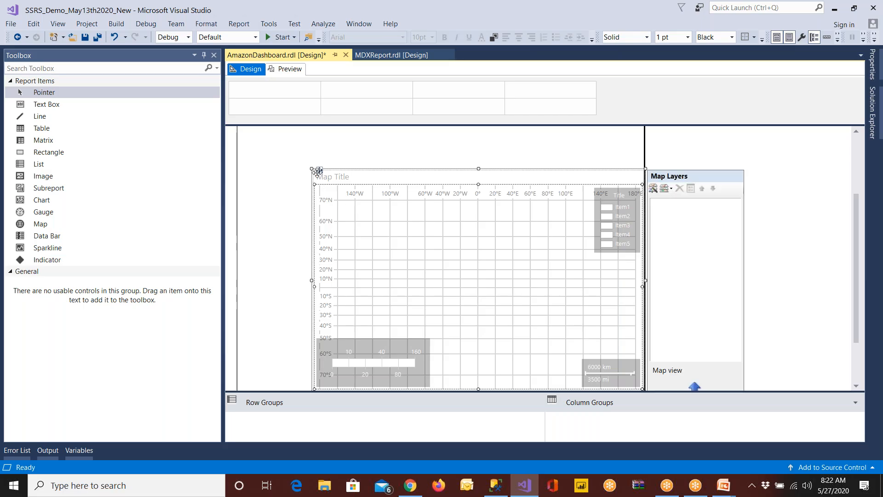
left_click(317, 171)
key("Delete")
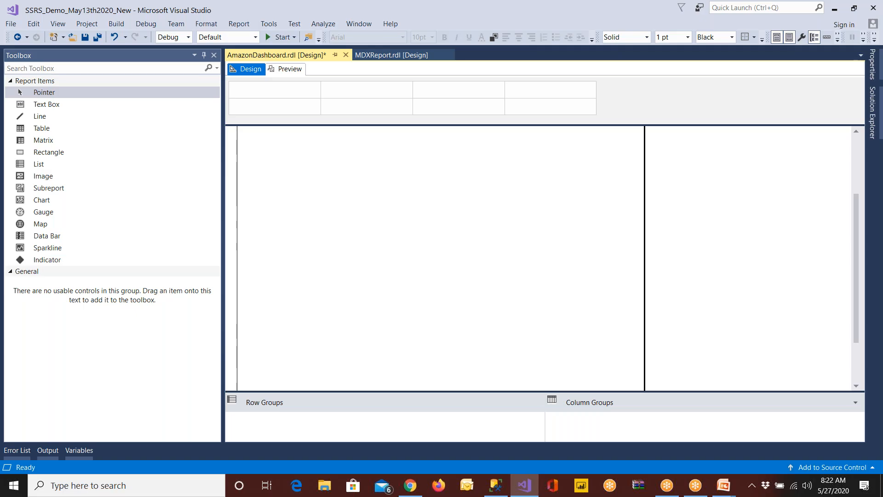
Compare the Data Bar and Data Column types for a new data bar and close the selection without adding one
left_click(45, 225)
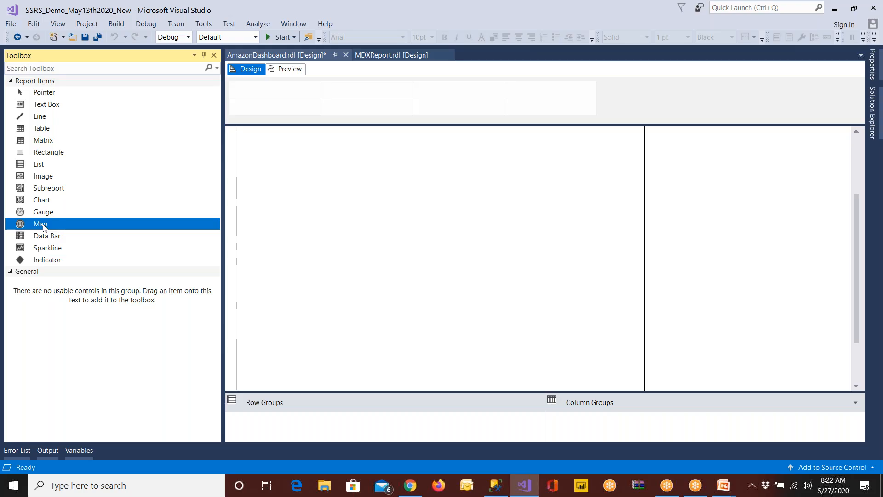
left_click_drag(56, 238, 324, 244)
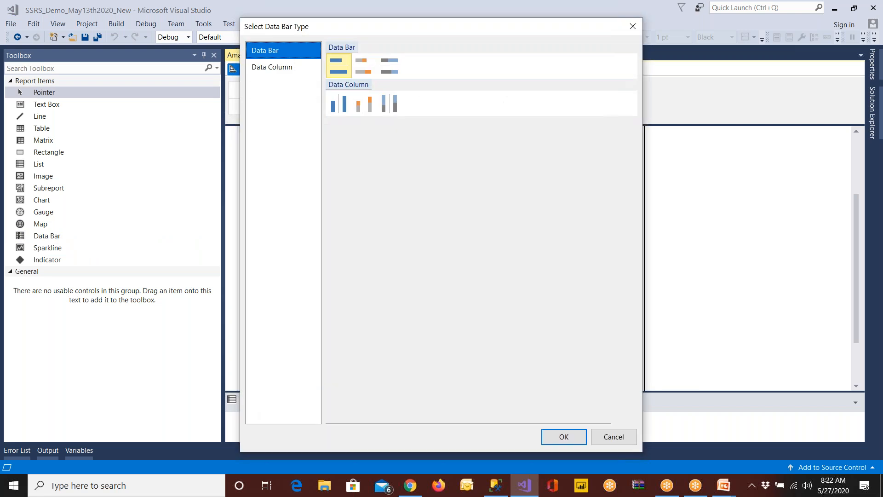
left_click(280, 65)
left_click(274, 53)
left_click(276, 67)
left_click(277, 53)
left_click(276, 66)
left_click(275, 54)
left_click(275, 66)
left_click(272, 53)
left_click(275, 67)
left_click(275, 53)
left_click(277, 67)
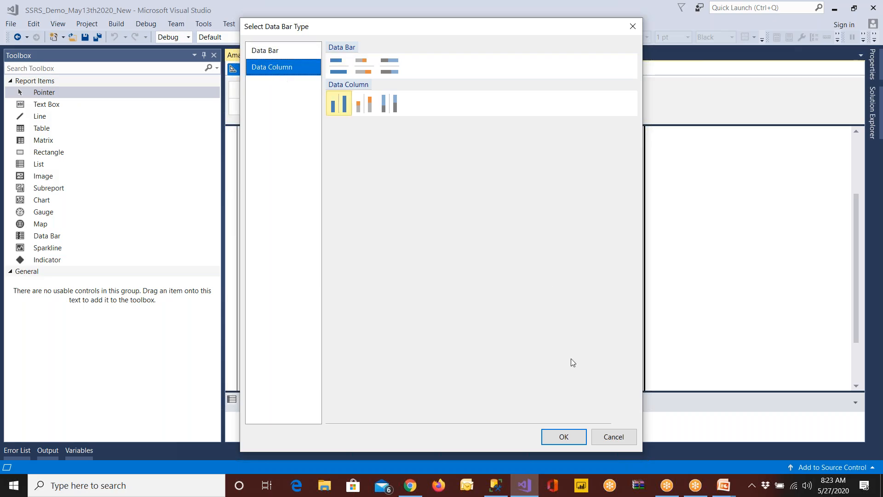
left_click(618, 437)
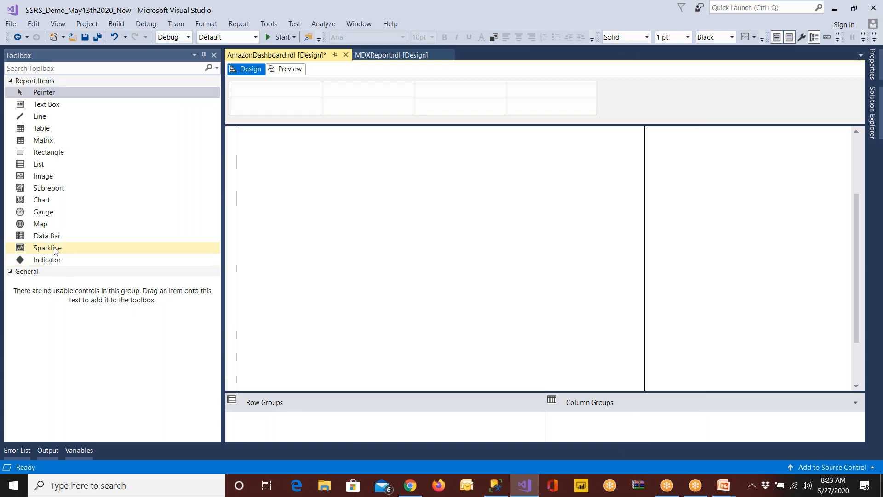
Open the sparkline type choices for the dashboard body and examine the Line, Area, Shape and Range styles, including Candlestick
left_click(70, 249)
left_click(324, 142)
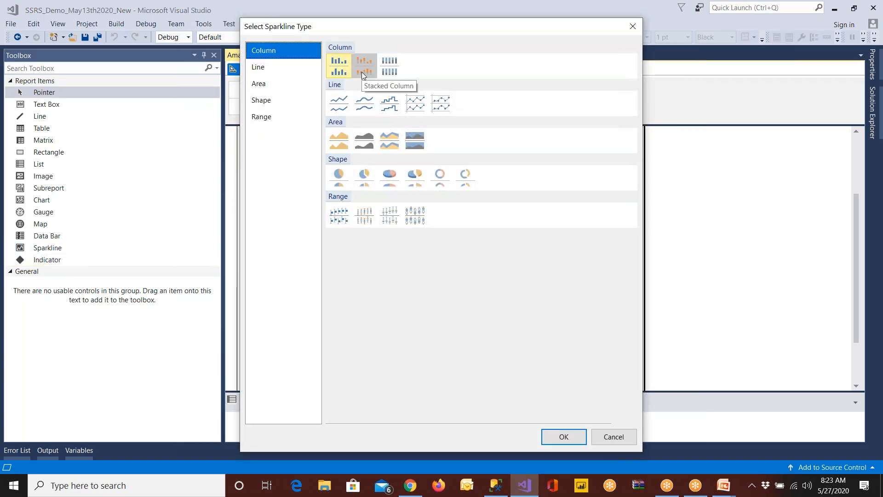
left_click(338, 111)
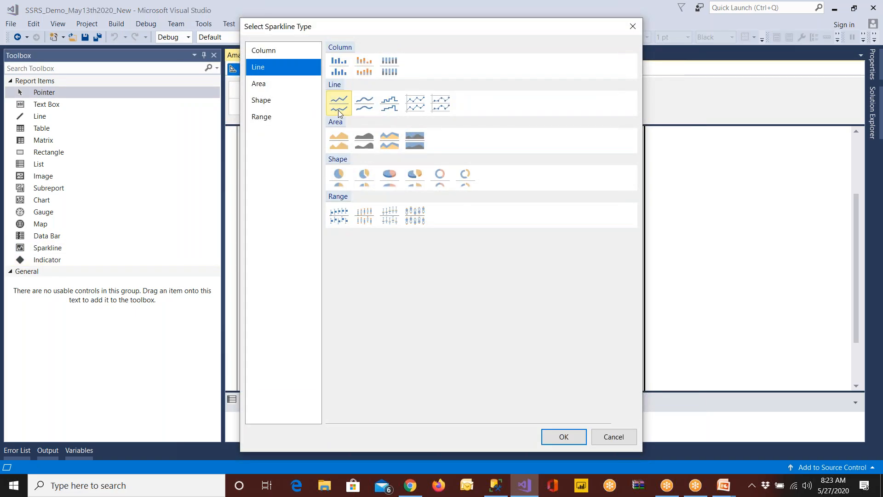
left_click(340, 148)
left_click(361, 179)
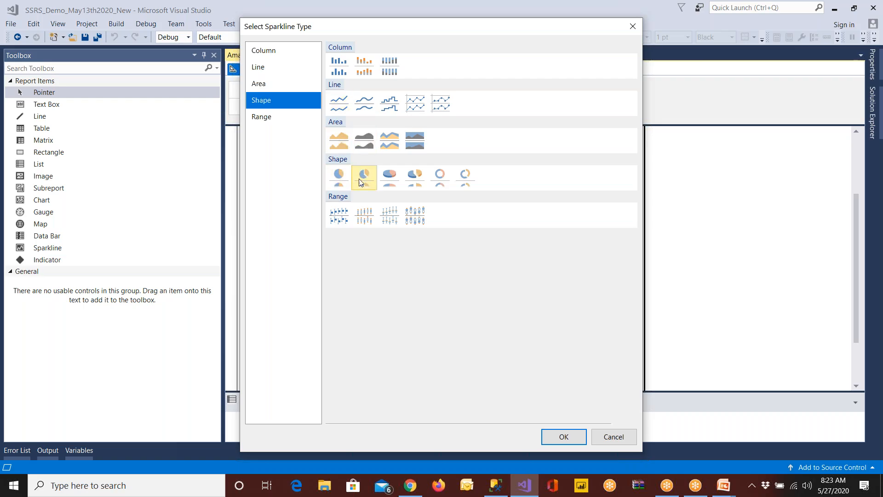
left_click(338, 222)
left_click(359, 222)
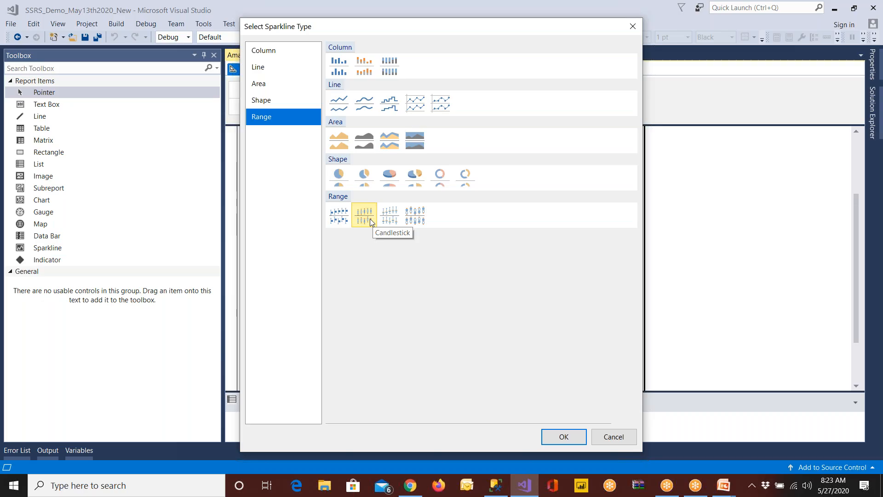
left_click(381, 220)
left_click(368, 222)
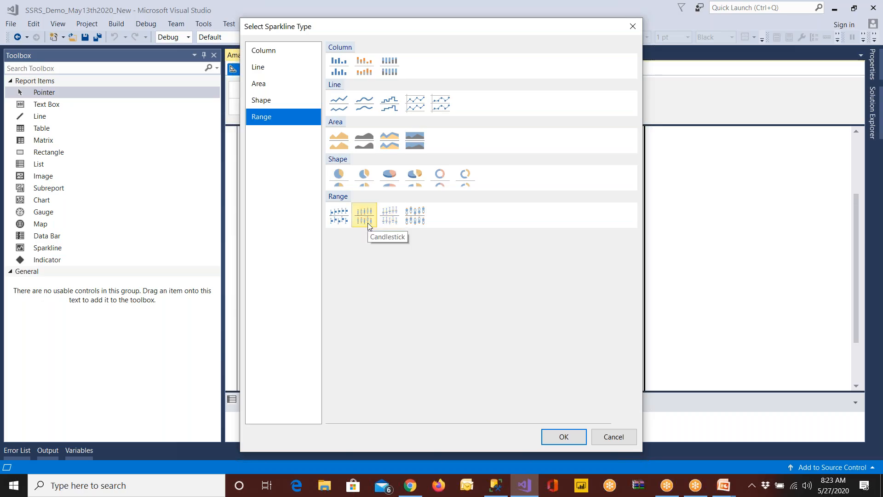
Switch to Chrome and search Google Images for "candlestick chart patterns"
left_click(412, 491)
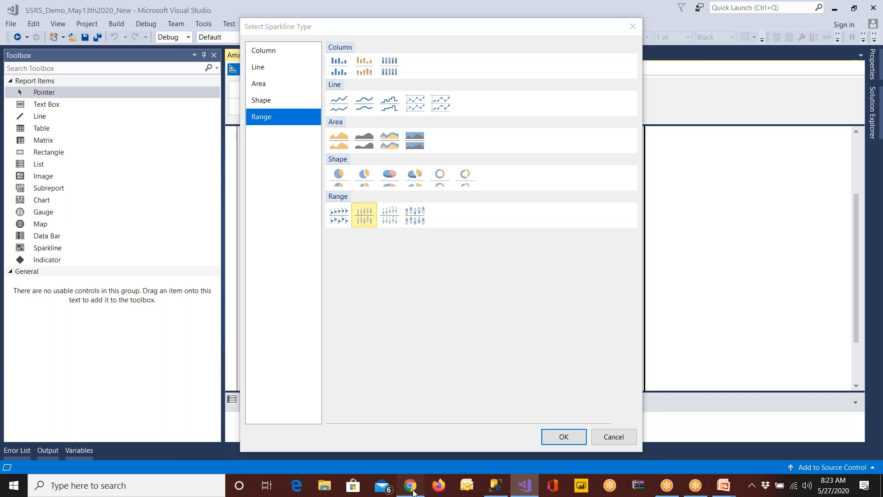
type("candle")
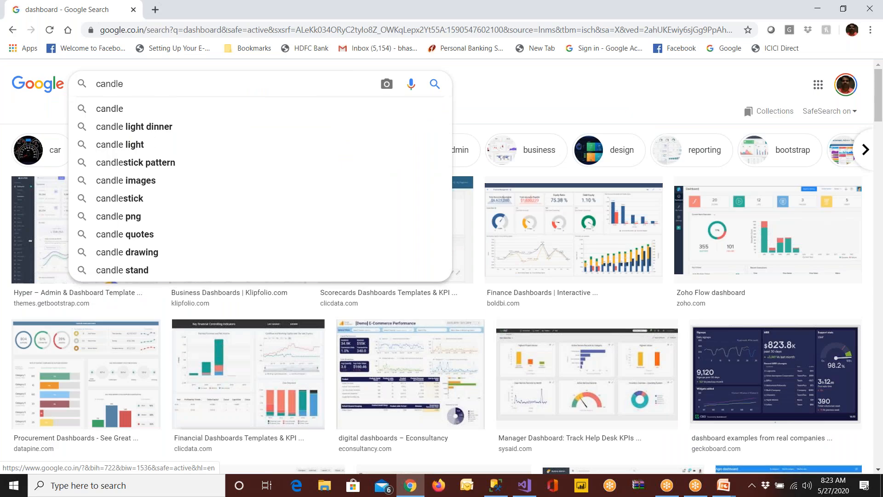
type("stick")
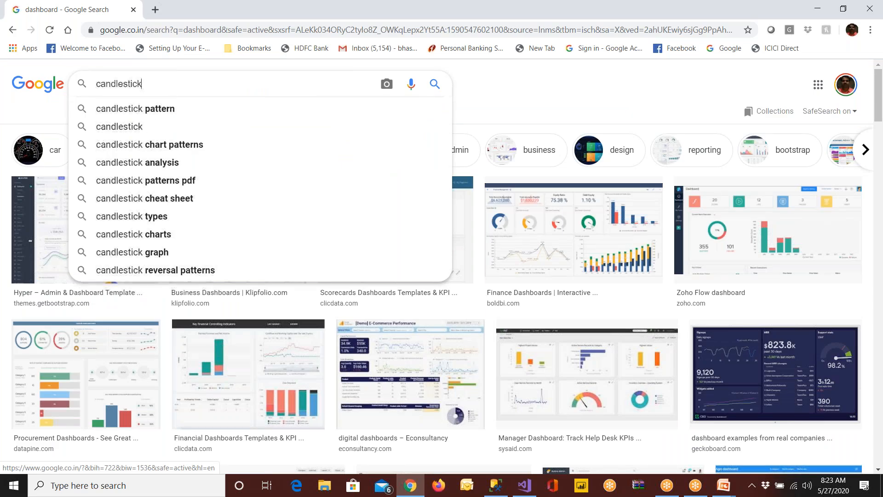
key("Down")
key("Down")
key("Down")
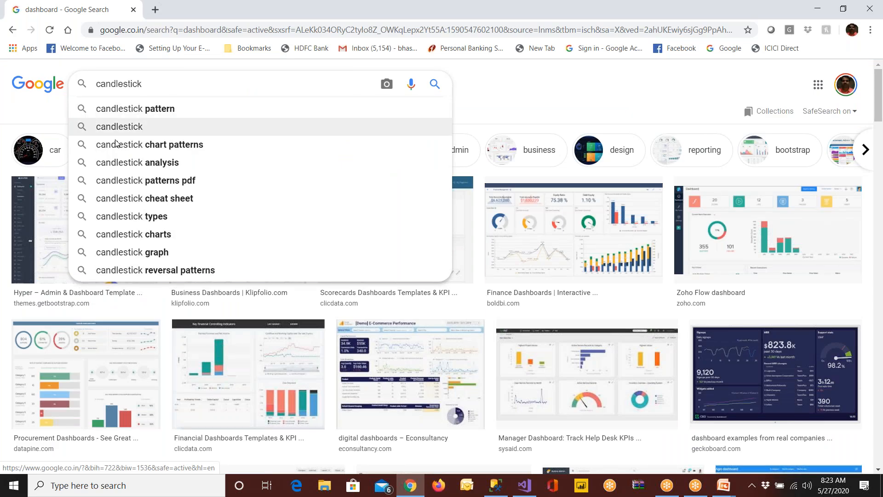
key("Return")
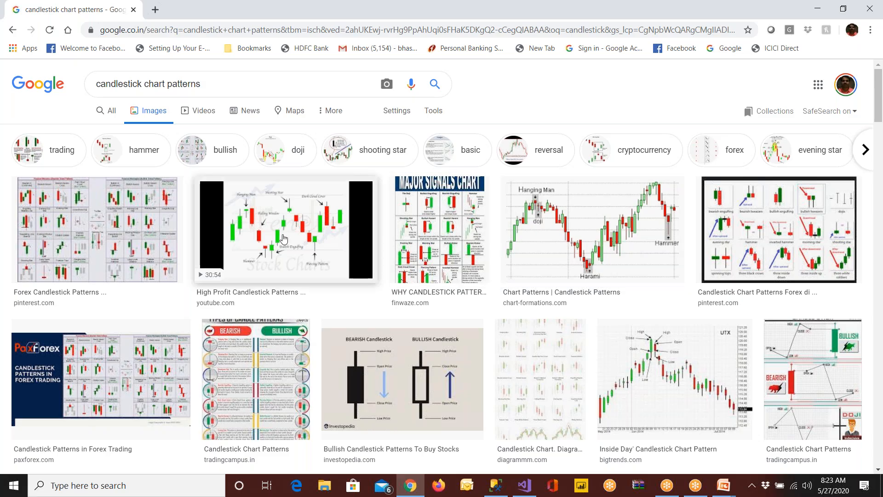
Open a blank Notepad document and write the heading Microsoft with the value 90 above 10 beneath it
key("super")
left_click(78, 236)
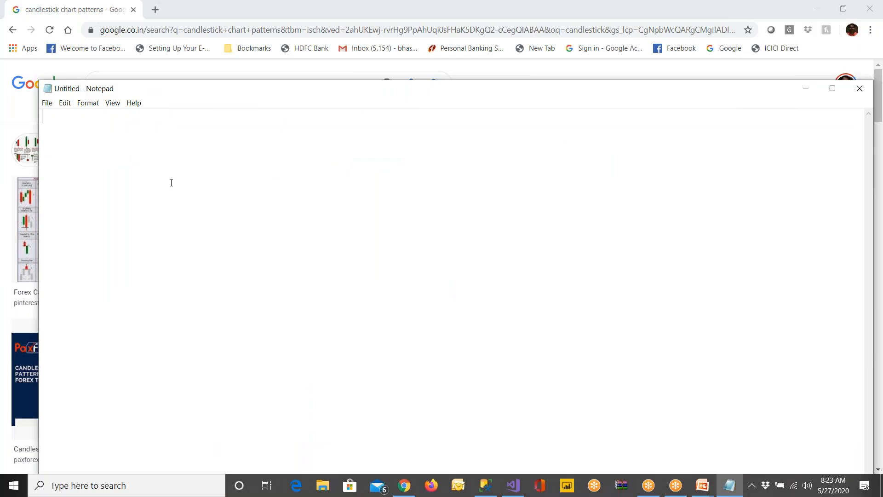
key("Return")
type("Mic")
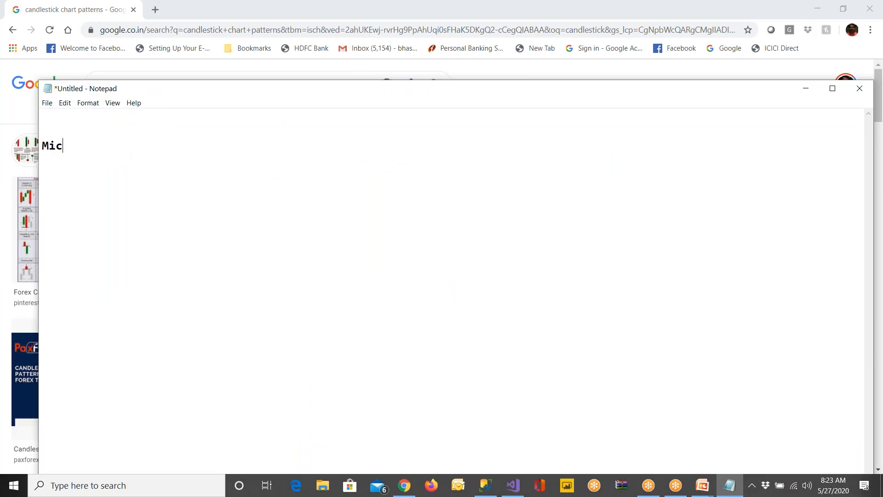
type("rosoft")
key("Return")
type("10")
key("Return")
key("Return")
key("Up")
type("90")
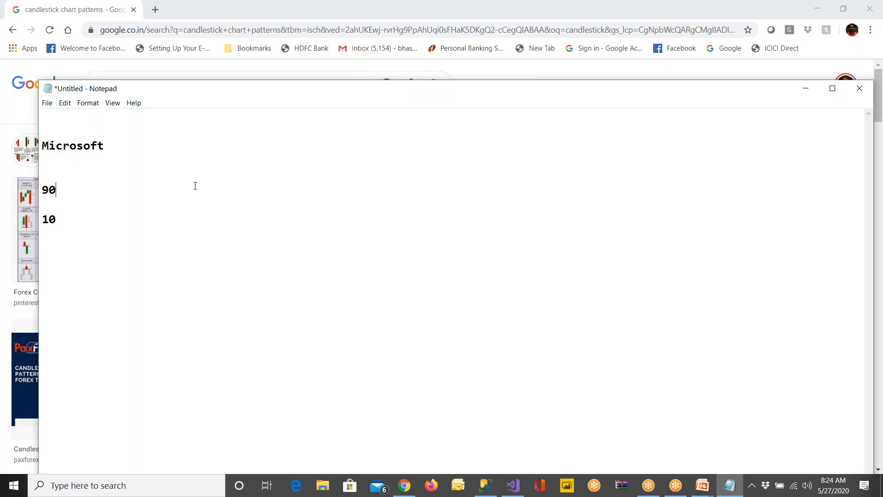
Insert the value 85 on its own line between 90 and 10 in the Notepad document
left_click_drag(109, 211, 29, 190)
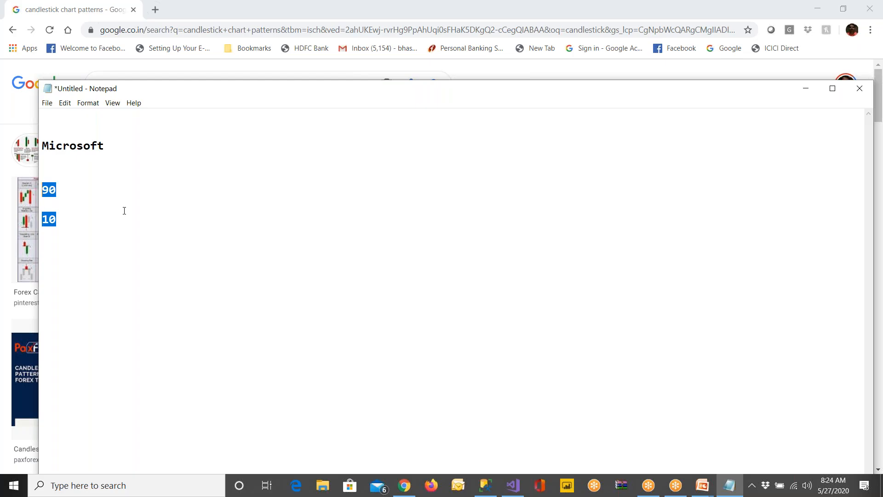
left_click(67, 193)
key("Return")
key("Return")
type("85")
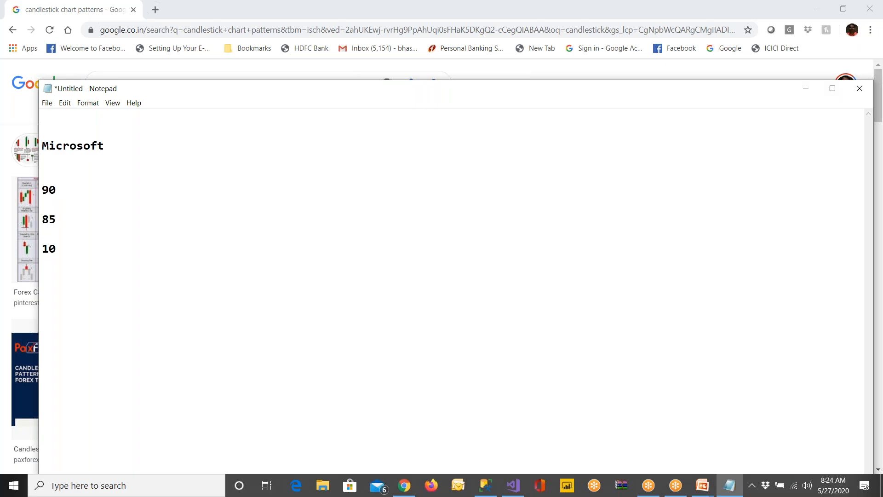
Highlight the Microsoft values in the Notepad document, singling out 90 and 85 individually
left_click_drag(75, 256, 22, 168)
left_click(70, 253)
key("shift+Home")
double_click(59, 189)
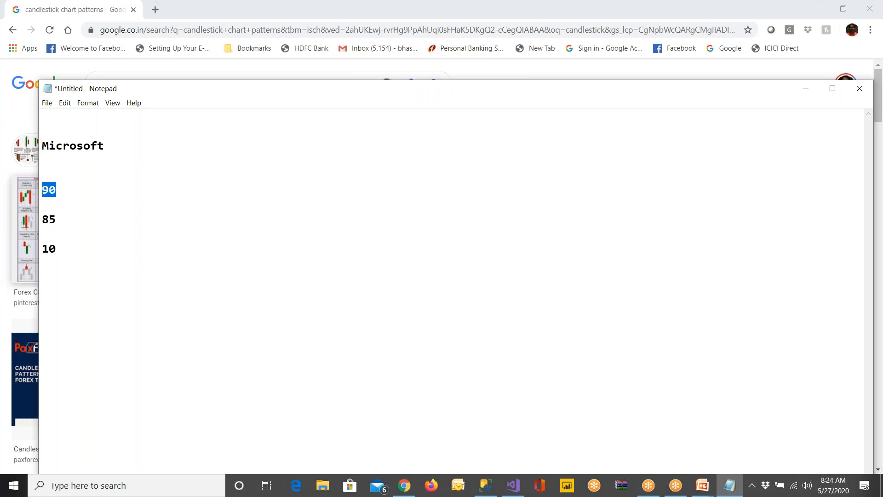
double_click(65, 218)
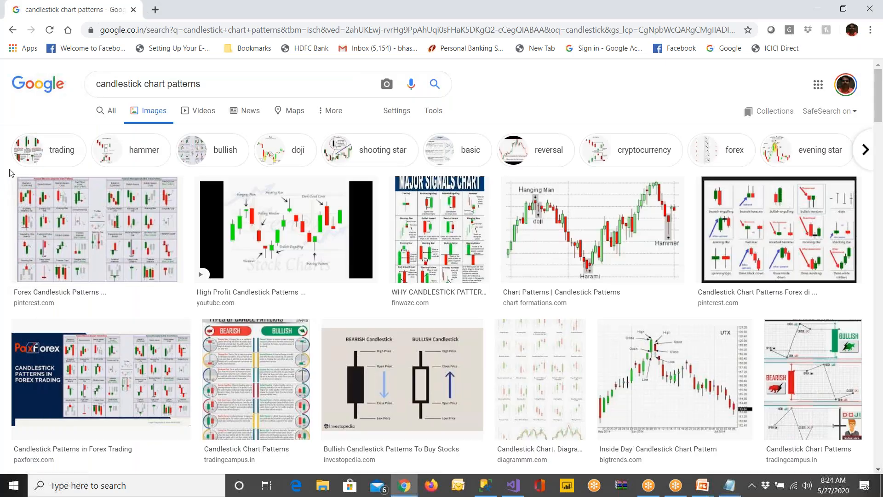
Open Paint and draw a narrow upright rectangle about 85 by 240 px on the blank canvas as the candle body
left_click(9, 173)
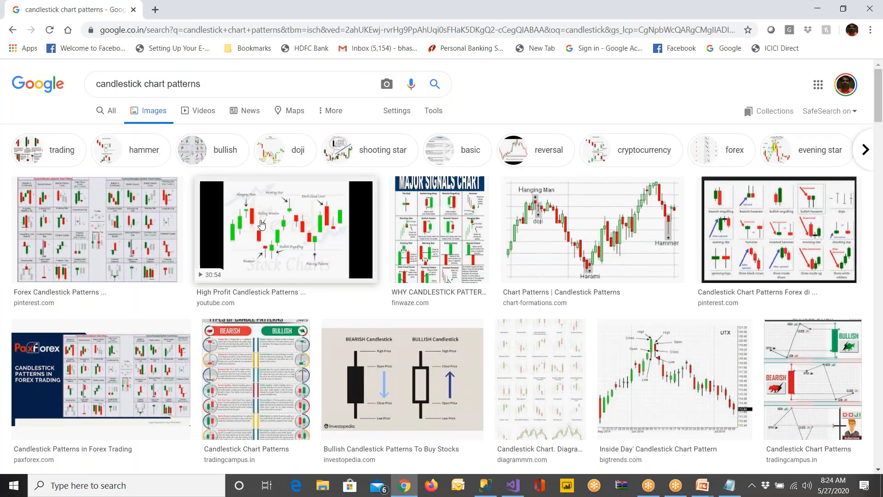
key("super")
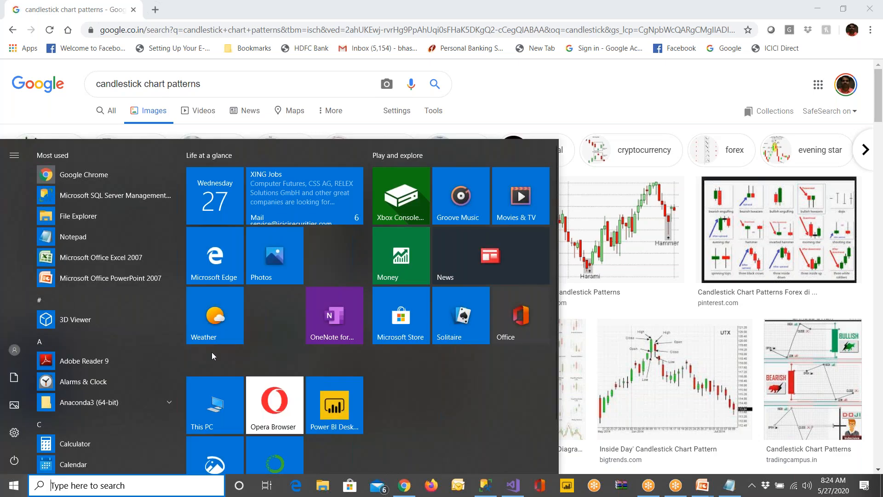
type("paint")
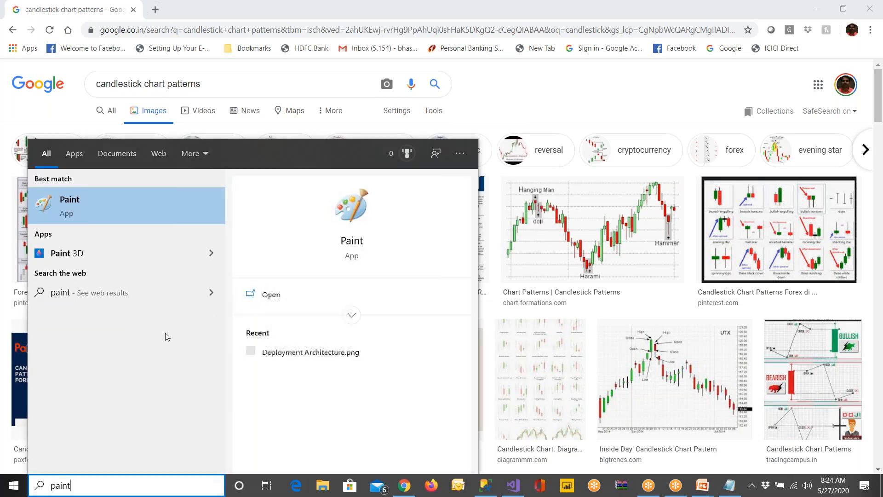
left_click(74, 204)
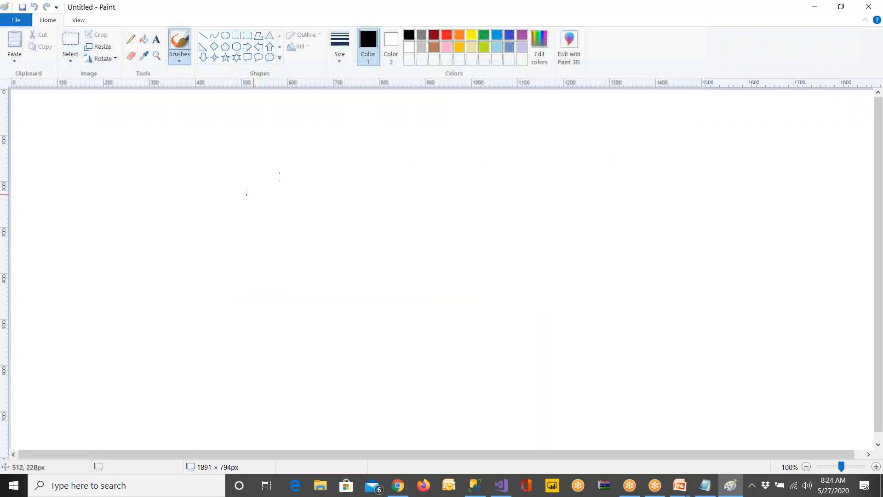
left_click_drag(265, 146, 303, 256)
Add the text label 10 beside the bottom edge of the narrow rectangle
left_click(157, 39)
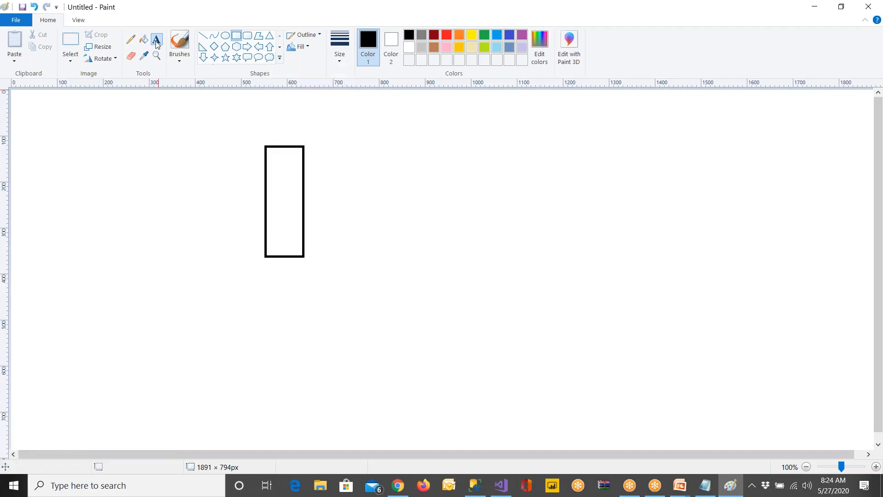
type("10")
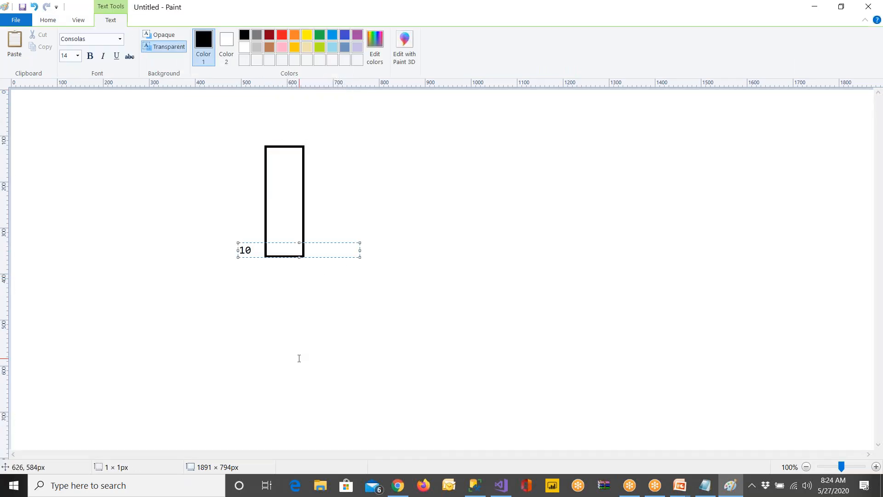
left_click(300, 357)
Try the label 90 beside the top edge of the narrow rectangle and erase it
left_click(235, 146)
type("90")
left_click(376, 233)
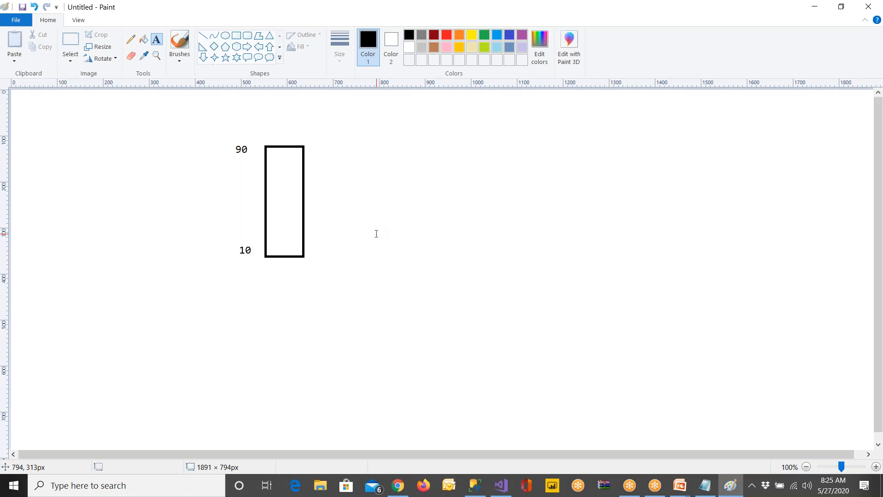
left_click(71, 42)
left_click_drag(227, 139, 256, 160)
key("Delete")
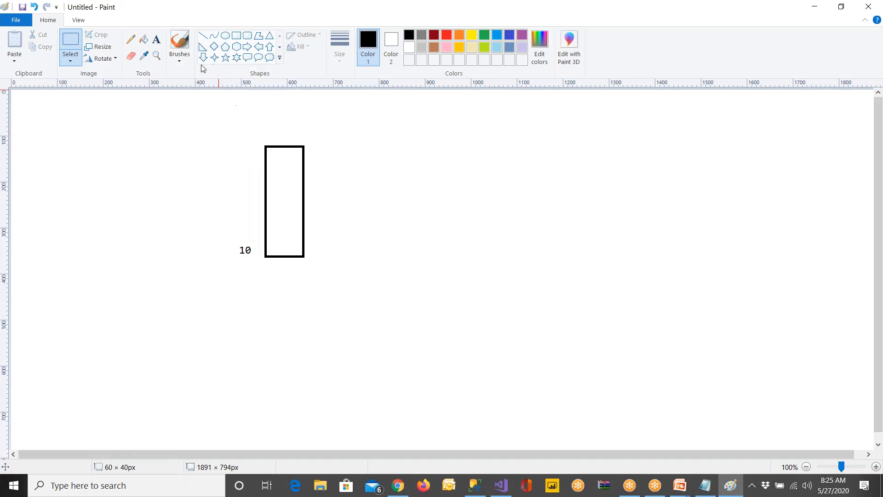
Label the top edge of the candle body 85 and add the value 90 above that label
left_click(156, 40)
left_click(234, 151)
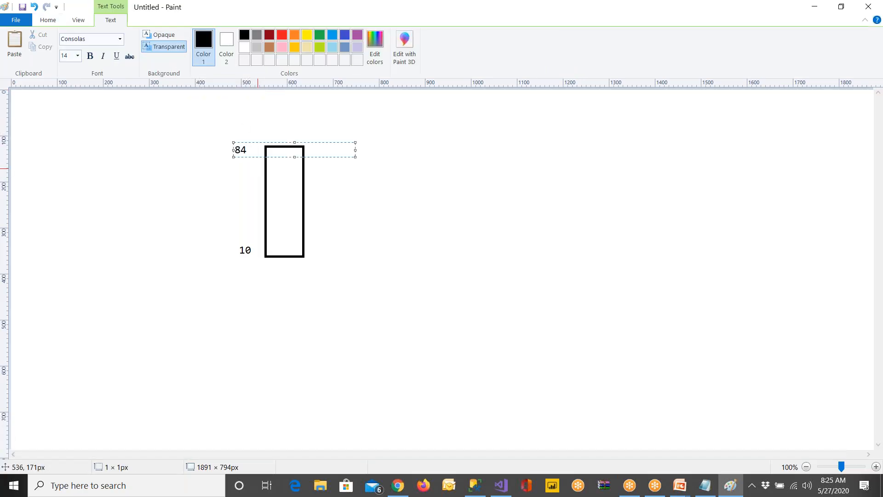
type("85")
left_click(349, 197)
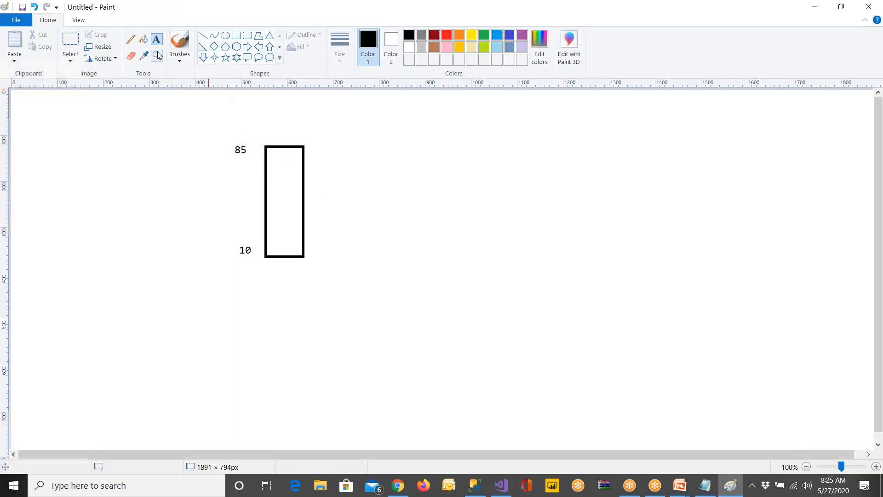
left_click(235, 122)
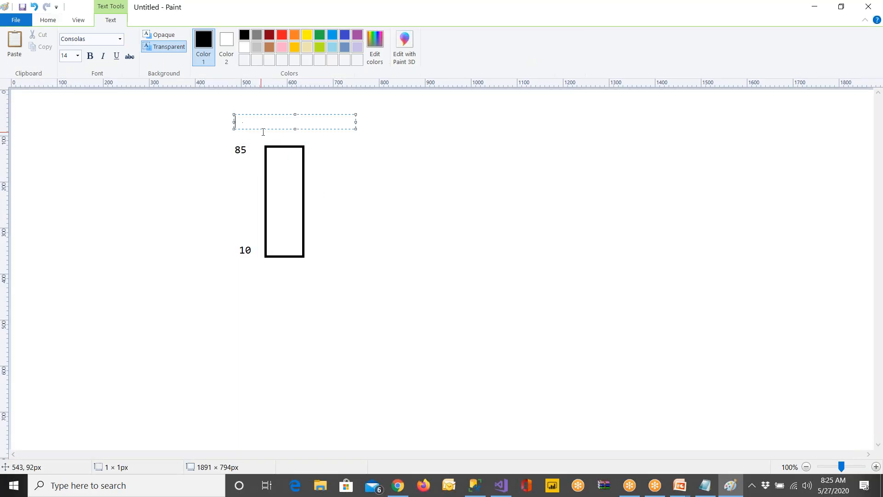
type("90")
left_click(377, 178)
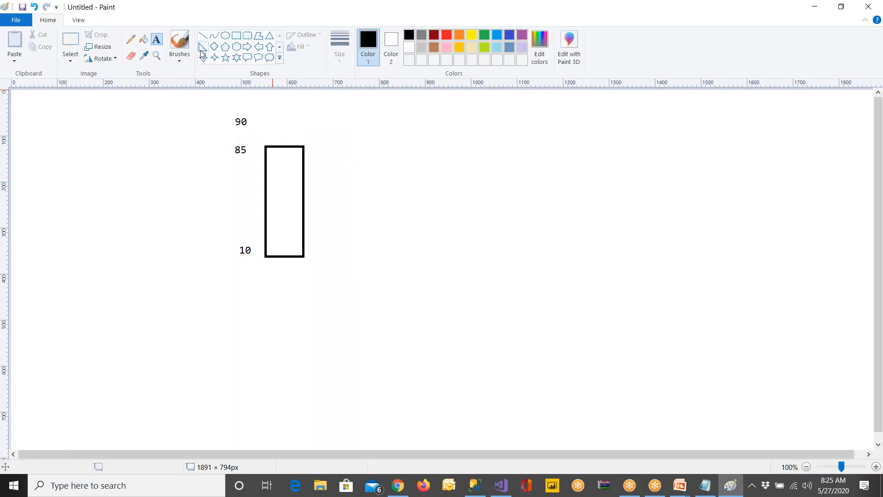
Draw vertical wick lines from the candle body's top edge up to the 90 level and downward from its bottom edge
left_click(203, 35)
mouse_move(276, 124)
left_mouse_down()
mouse_move(279, 148)
mouse_move(279, 124)
left_mouse_up()
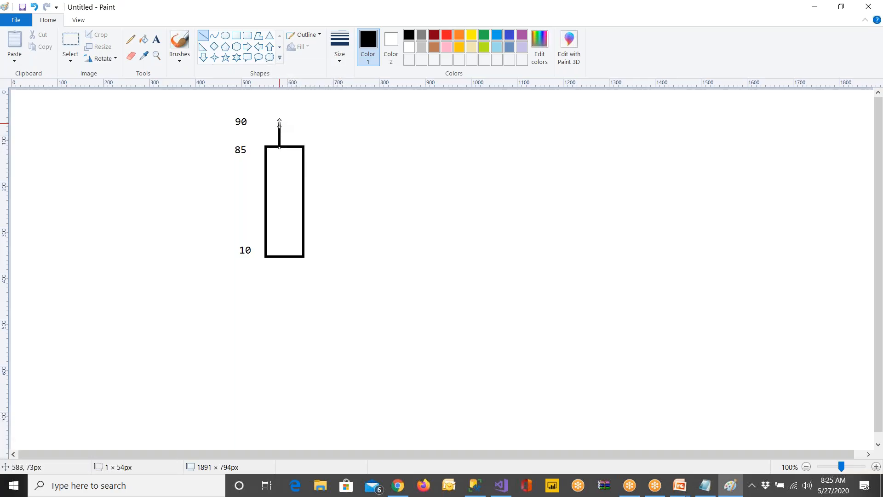
left_click(338, 136)
left_click_drag(283, 259, 282, 290)
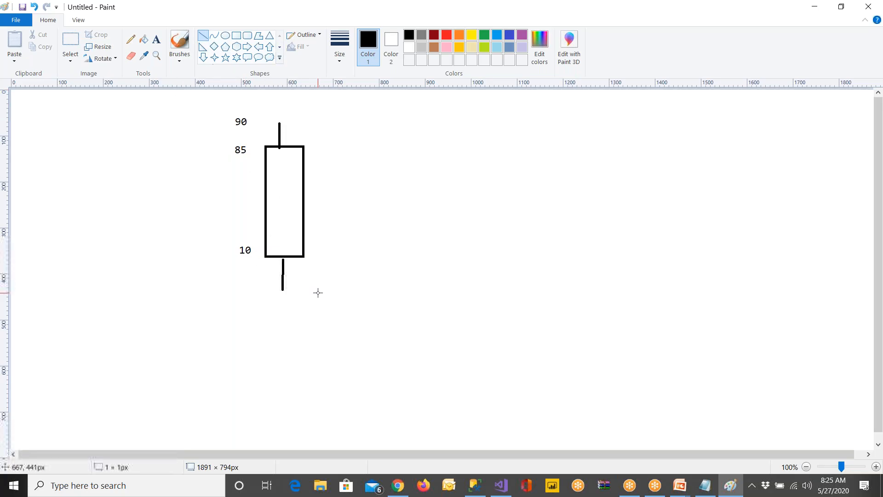
Add the text label 4 beside the end of the candle's lower wick
left_click(157, 44)
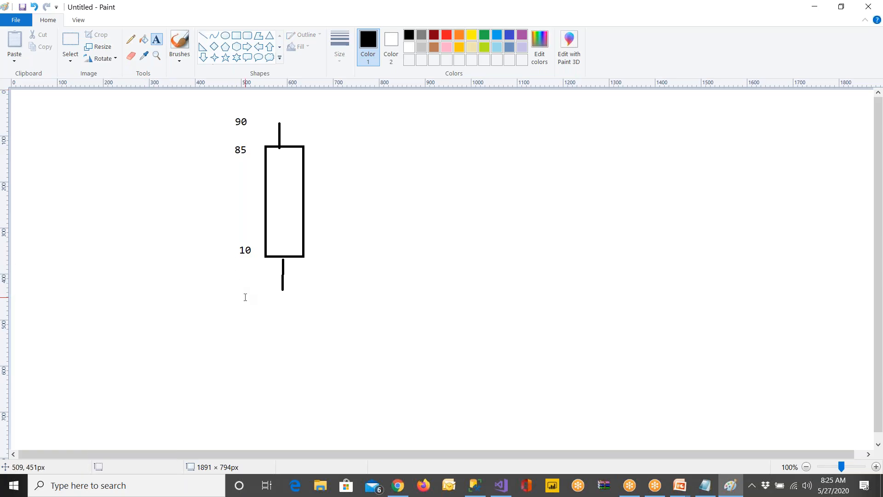
left_click(245, 294)
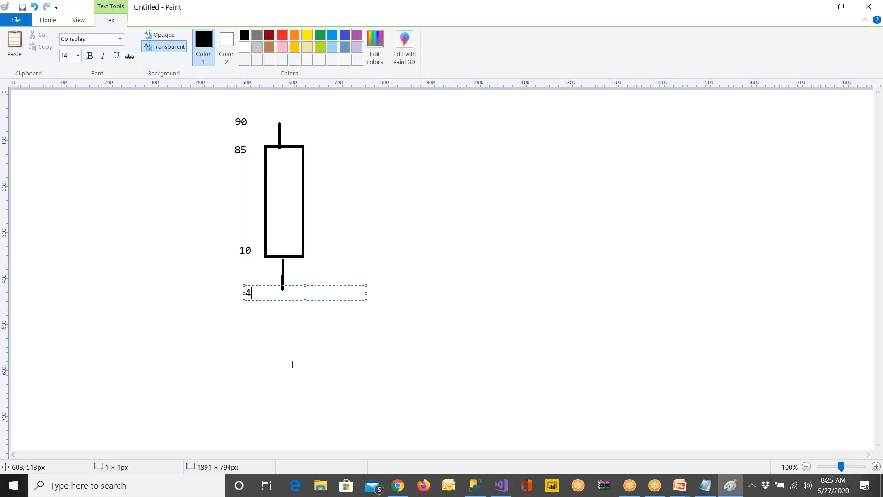
left_click(264, 342)
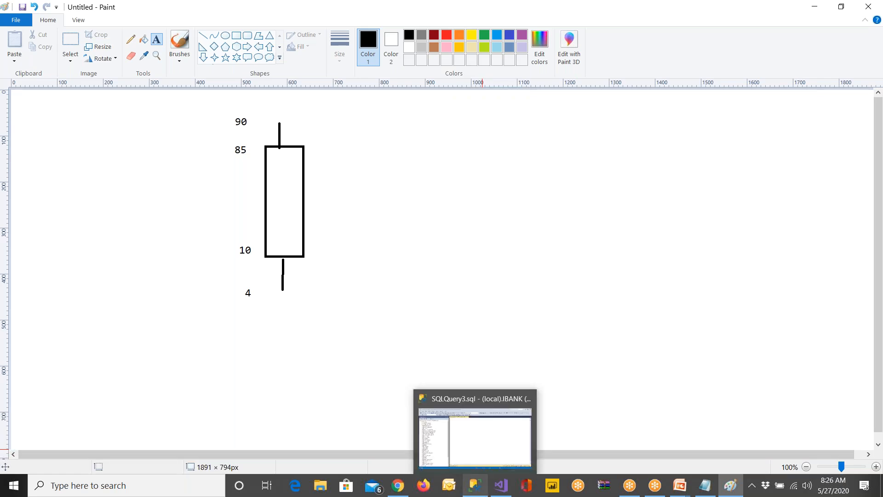
Switch to Visual Studio, insert the Candlestick range sparkline without creating a dataset, and enlarge it on the dashboard body
left_click(508, 492)
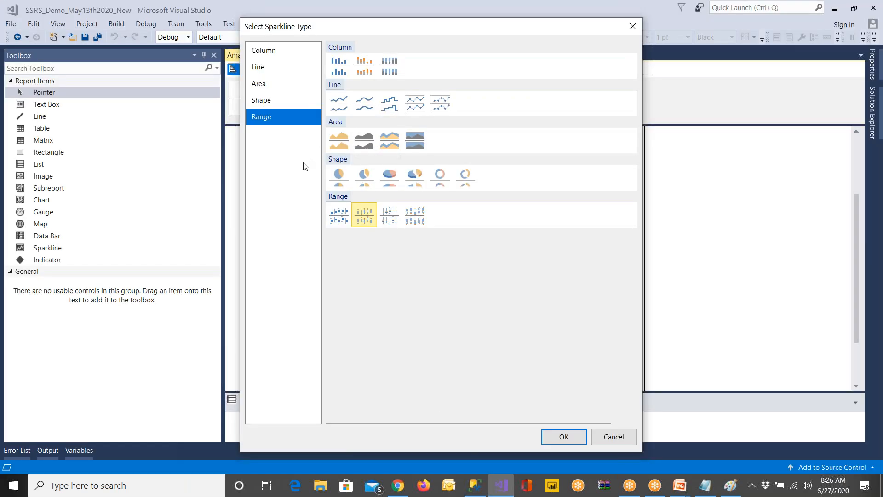
left_click(338, 217)
left_click(361, 220)
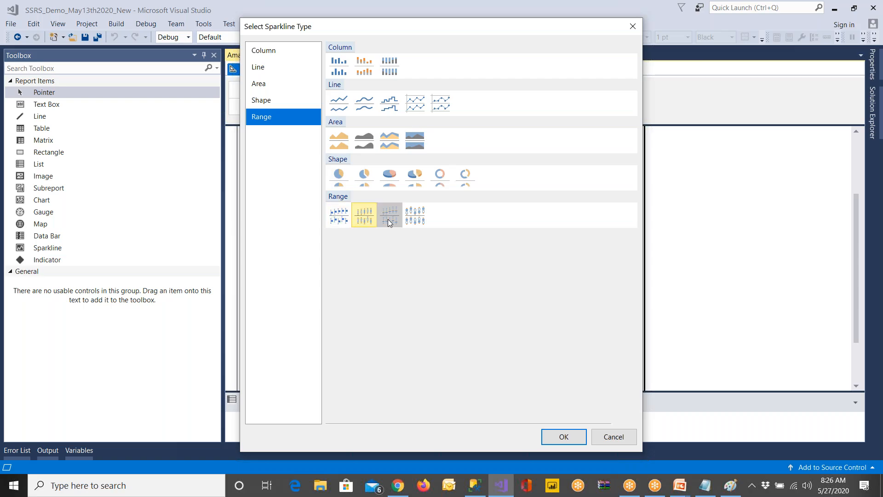
left_click(564, 436)
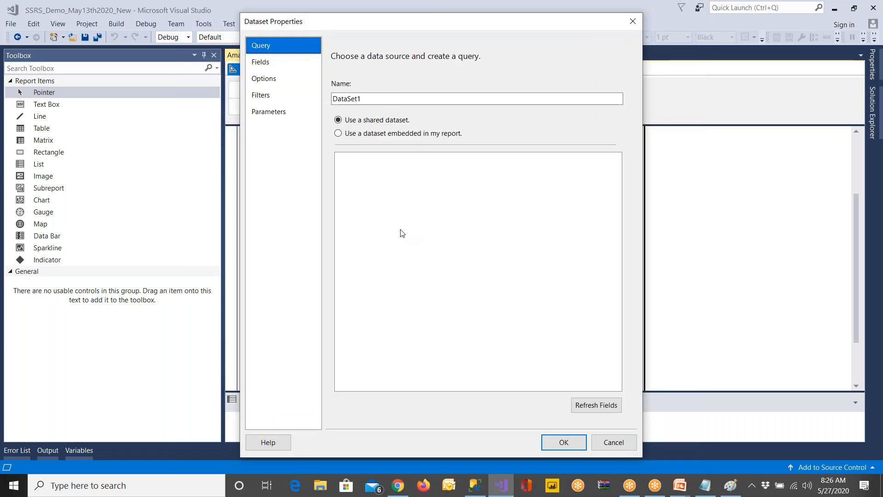
left_click(391, 133)
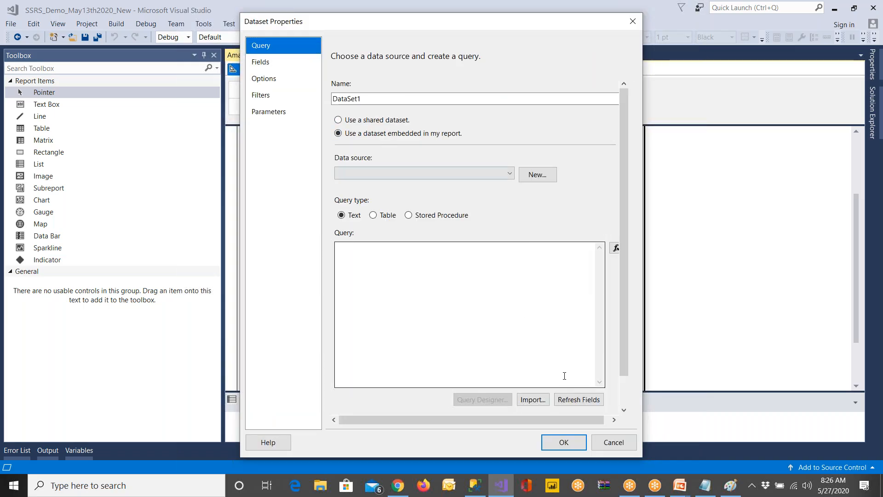
left_click(613, 442)
left_click_drag(409, 287, 490, 360)
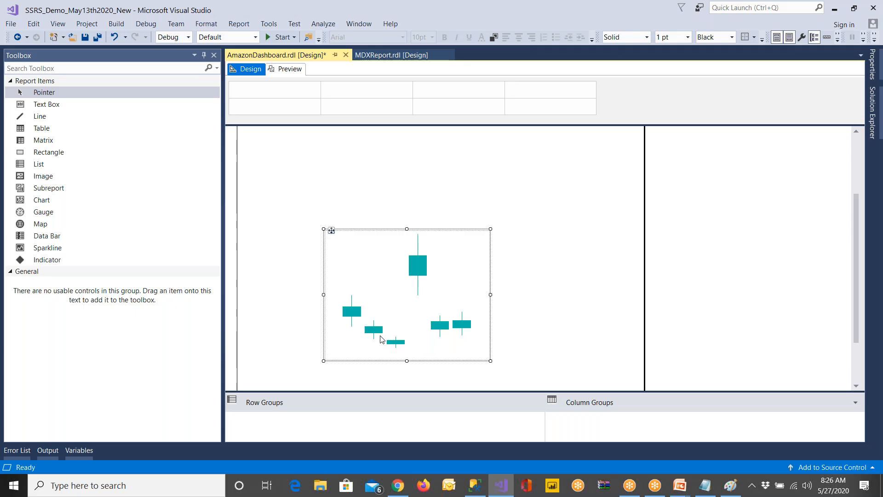
Switch to Paint and draw a wide rectangle about 490 by 280 px to the right of the candle sketch
key("alt+Tab")
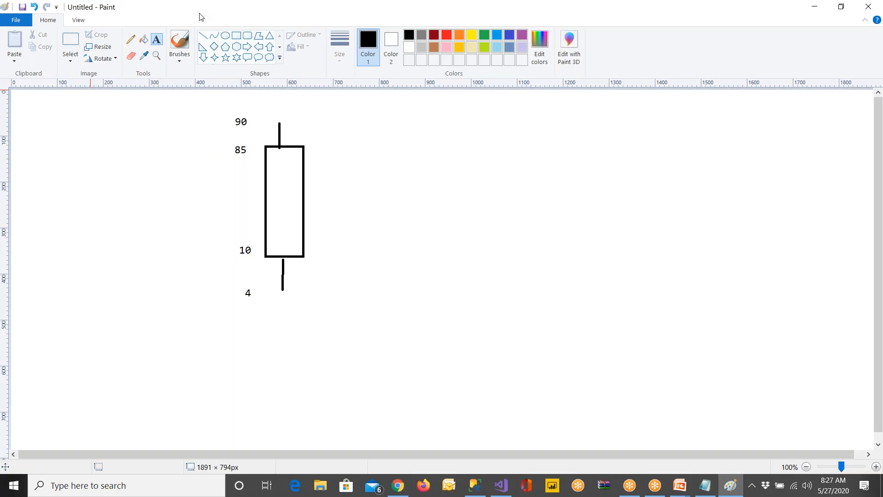
left_click(235, 35)
left_click_drag(415, 162, 641, 291)
left_click(699, 289)
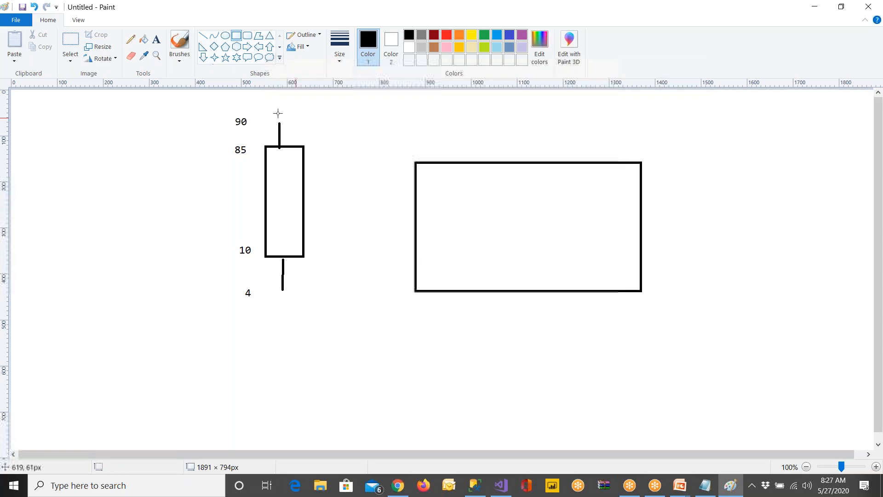
Erase the top and right edges of the wide rectangle, keeping its left and bottom edges as chart axes
left_click(74, 38)
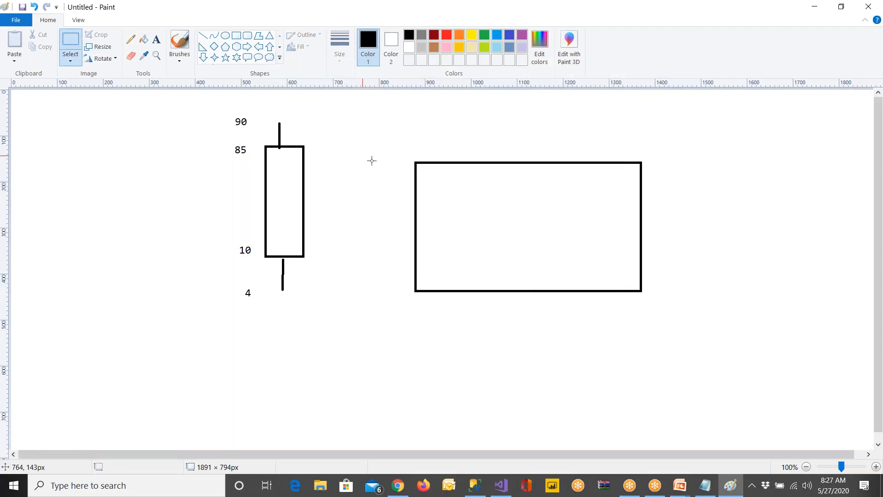
left_click_drag(404, 153, 663, 316)
key("Delete")
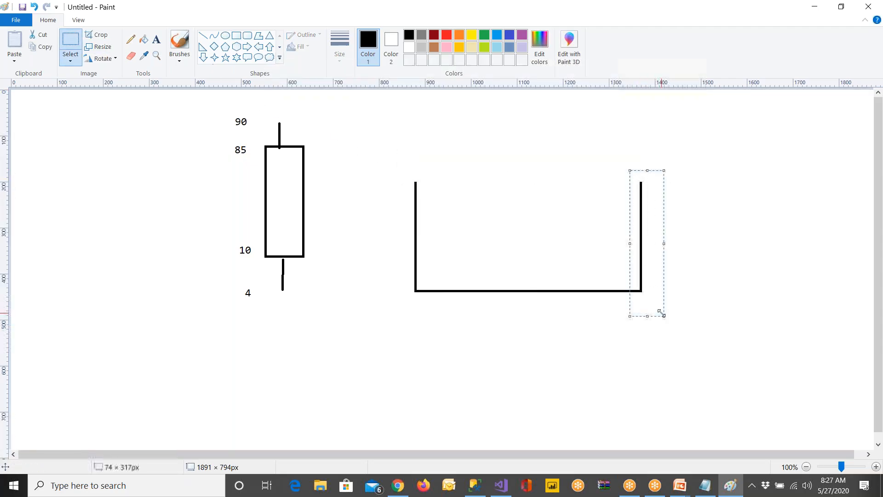
key("Delete")
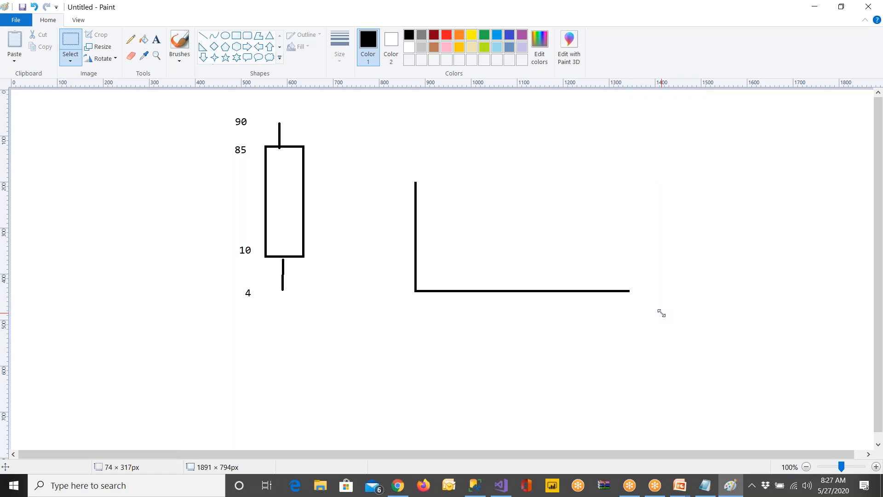
Label the horizontal axis with the evenly spaced values 1, 2 and 3
left_click(156, 40)
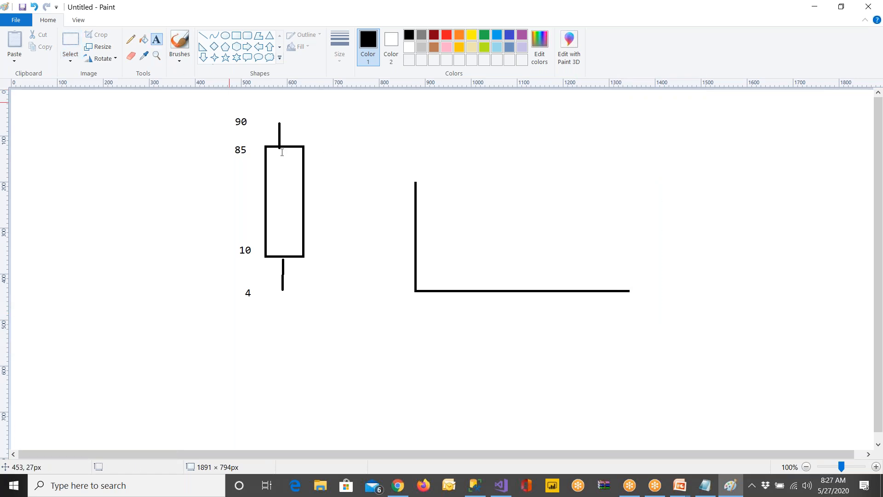
left_click(439, 303)
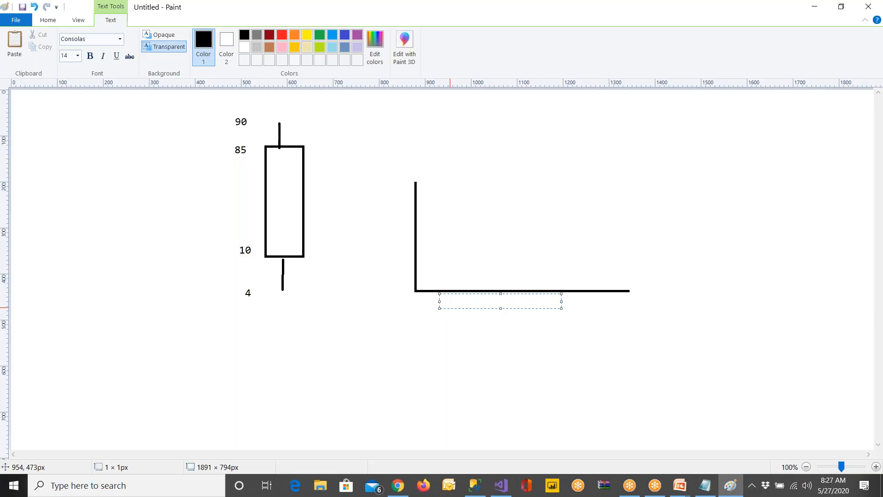
type("1        2         3")
left_click(573, 304)
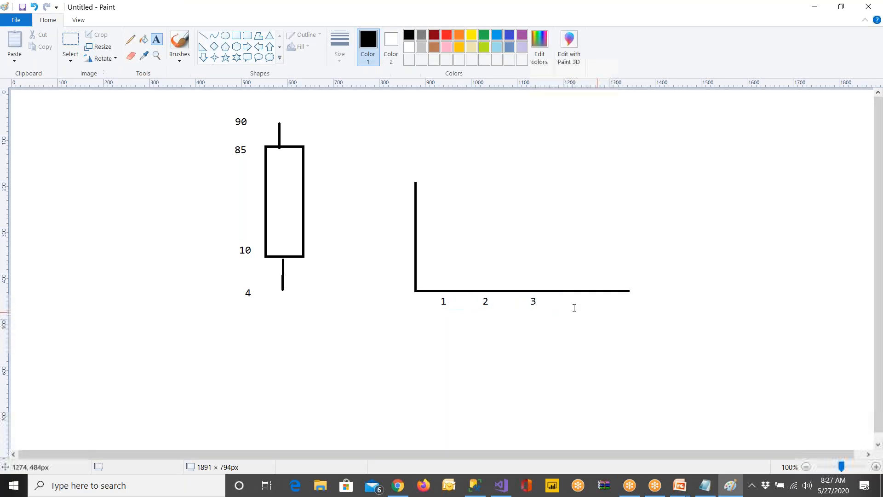
Label the vertical axis with the value 100 and the value 150 above it
left_click(386, 265)
type("100")
left_click(390, 301)
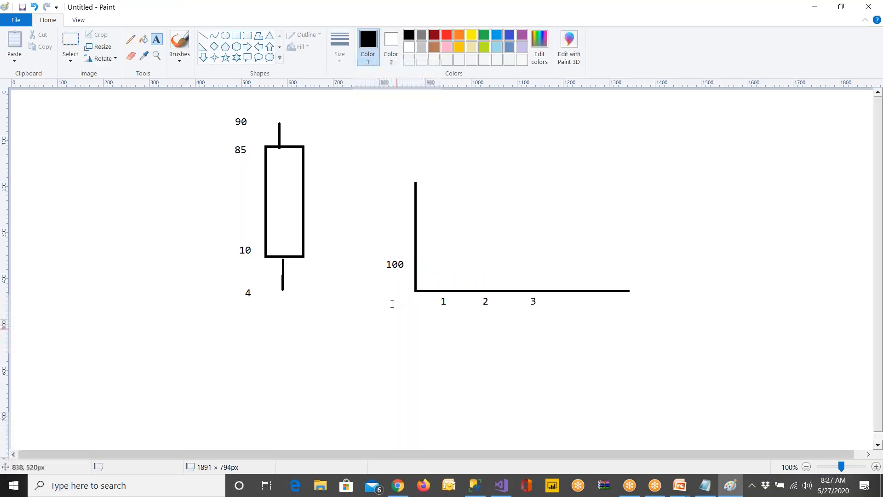
left_click(384, 230)
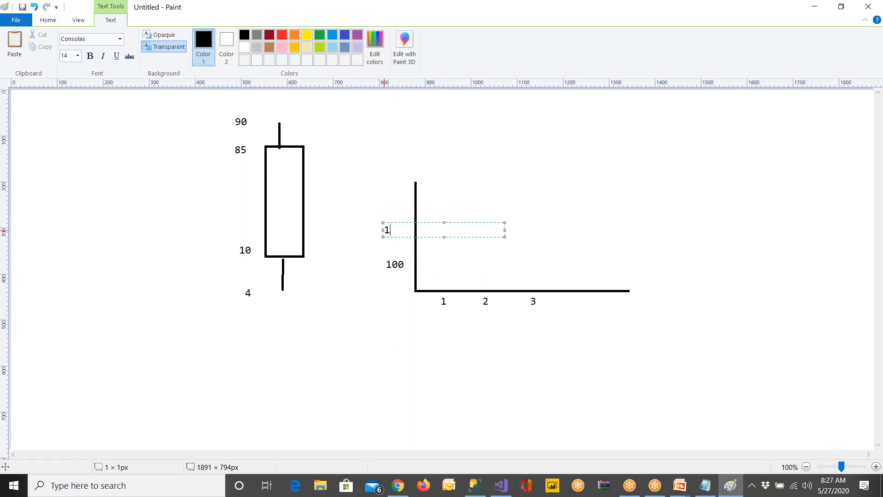
left_click(388, 197)
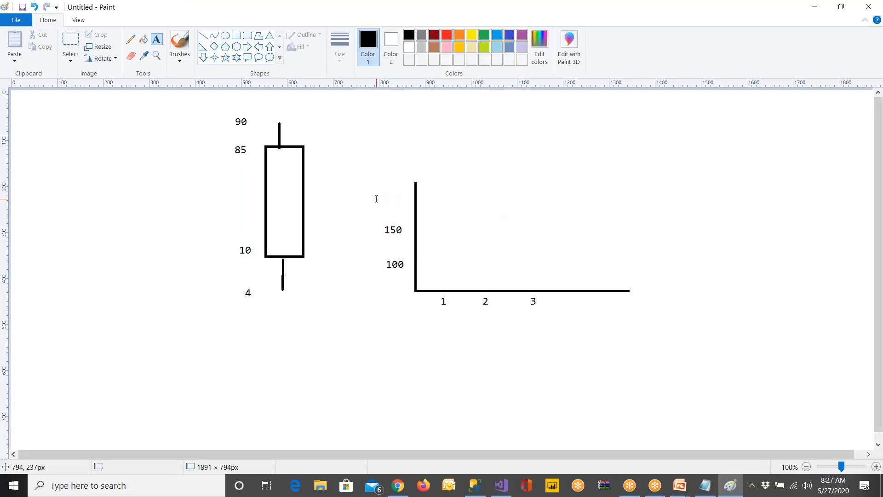
Label the vertical axis with 200 above the 150 and draw a four-segment zigzag data line ending on the horizontal axis
left_click(381, 199)
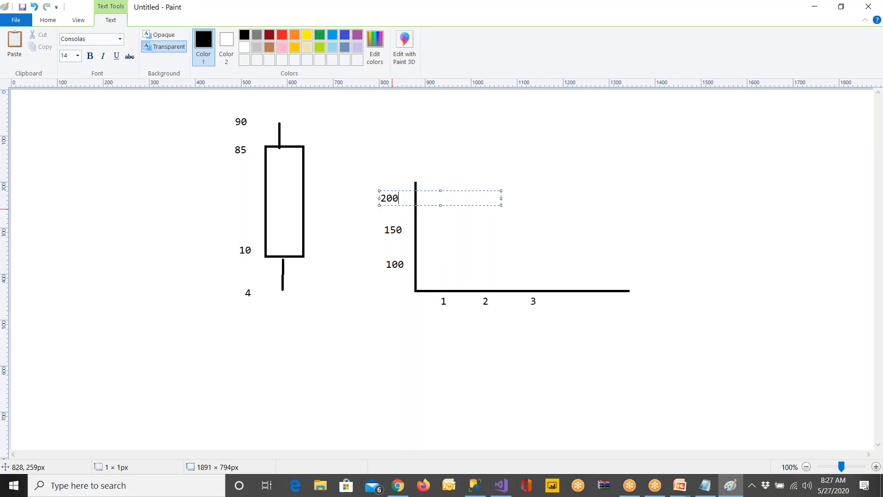
left_click(498, 170)
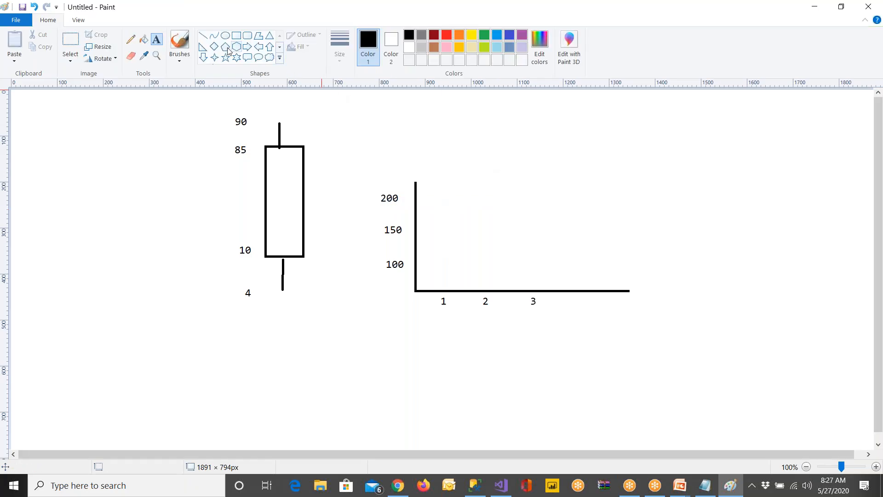
left_click(203, 35)
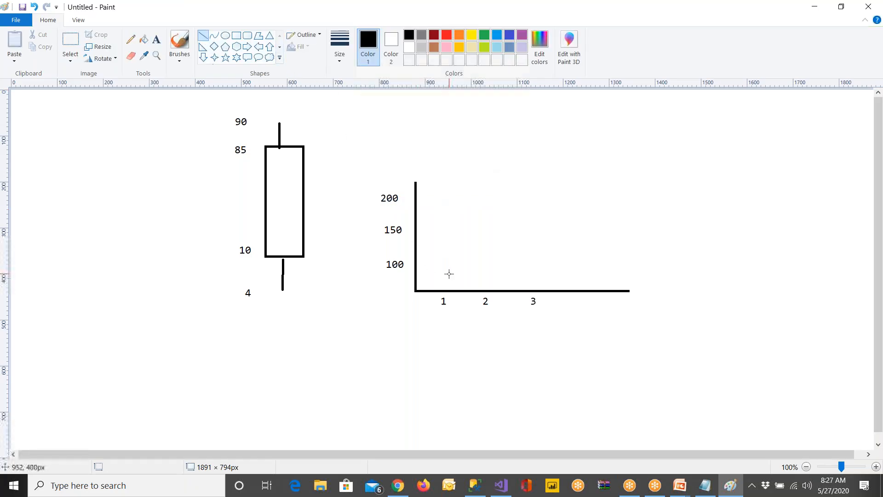
mouse_move(448, 271)
left_mouse_down()
mouse_move(472, 231)
mouse_move(471, 215)
mouse_move(447, 274)
mouse_move(457, 280)
mouse_move(469, 230)
mouse_move(465, 242)
mouse_move(487, 284)
mouse_move(513, 263)
mouse_move(569, 290)
left_mouse_up()
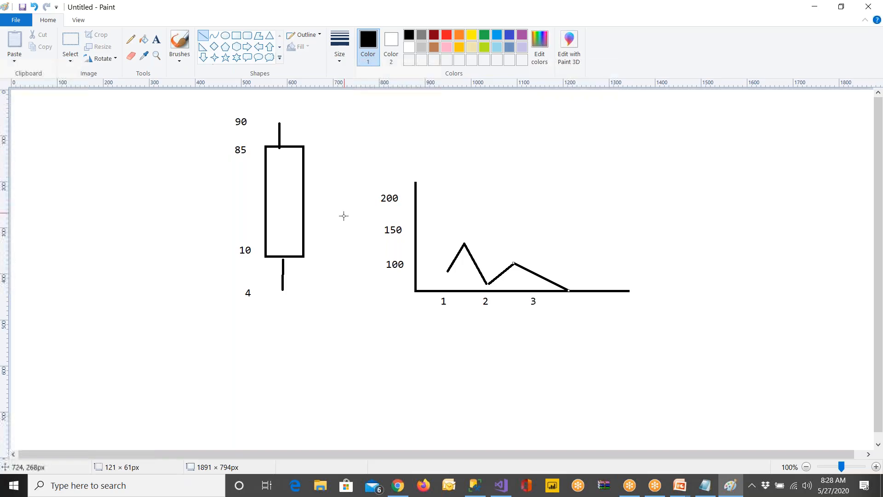
Add the text title "Sparkline" above the line chart sketch
left_click(157, 42)
left_click(454, 145)
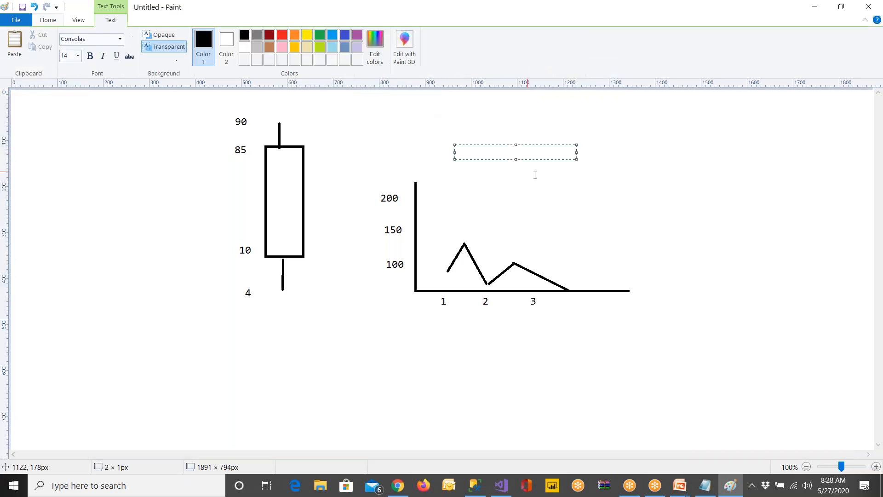
type("Sparklin")
left_click(715, 156)
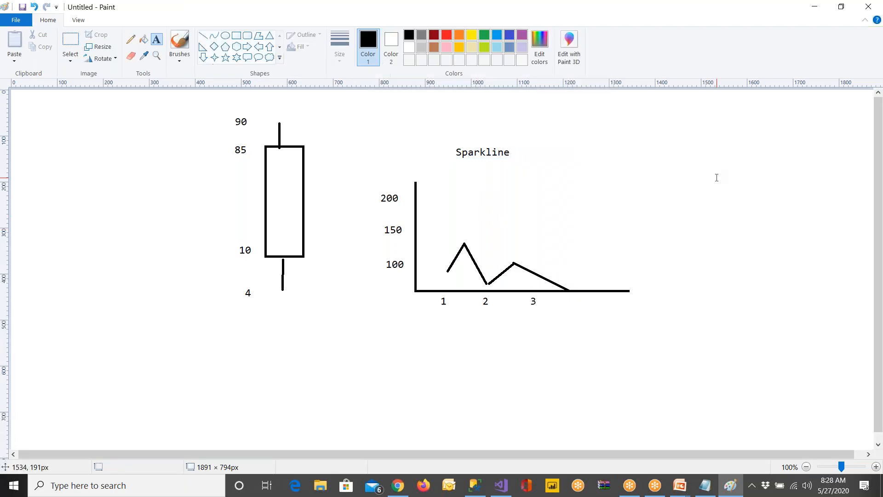
Write the label "Budget" to the right of the line chart with the value 10 beside it
left_click(715, 157)
type("B")
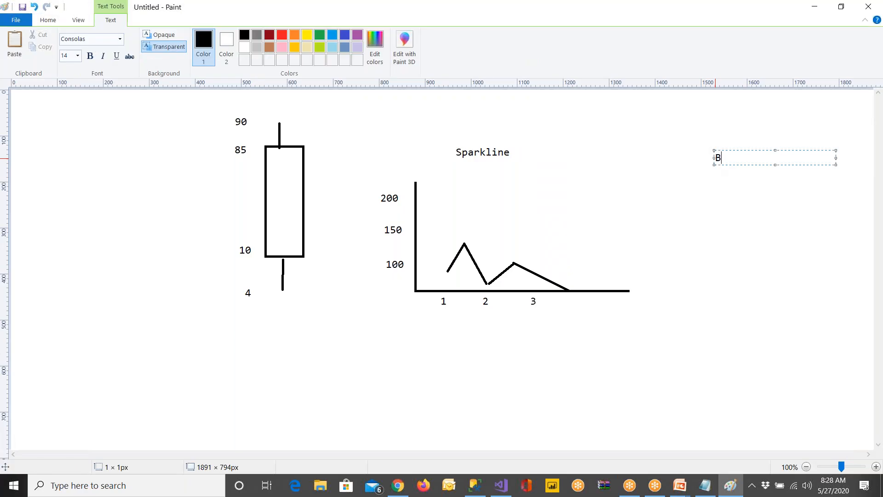
type("udget")
left_click(776, 179)
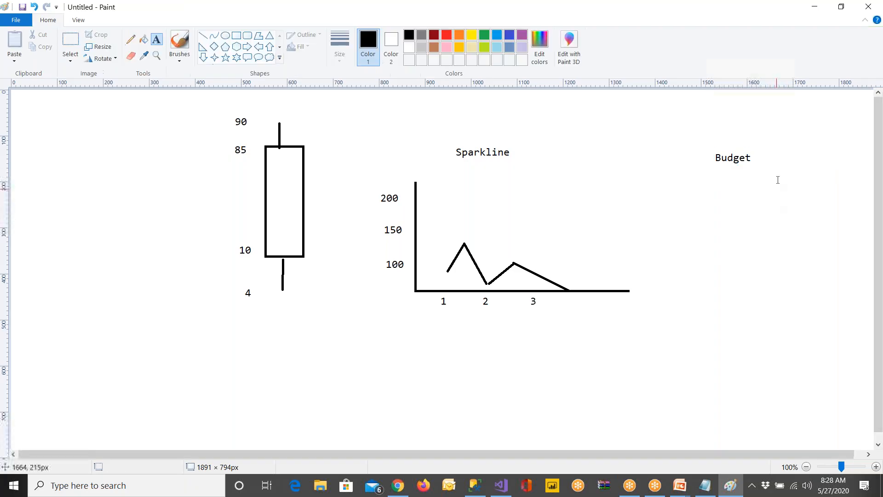
left_click(778, 156)
type("10")
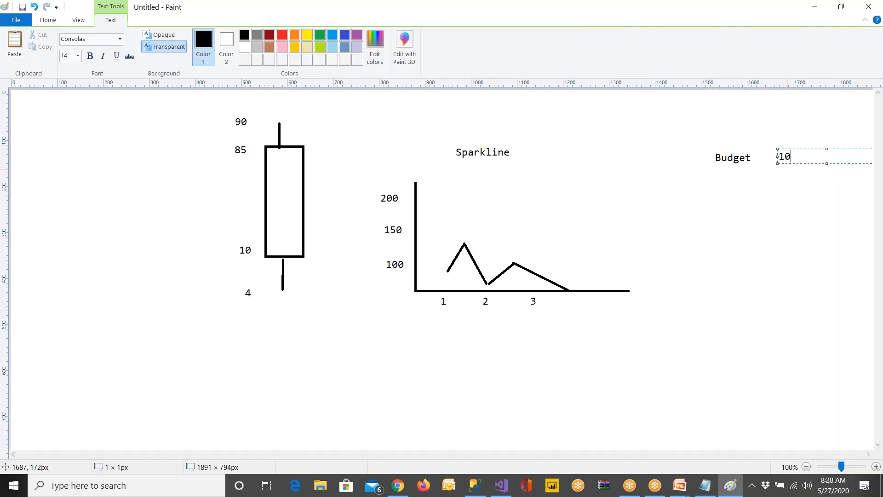
left_click(754, 211)
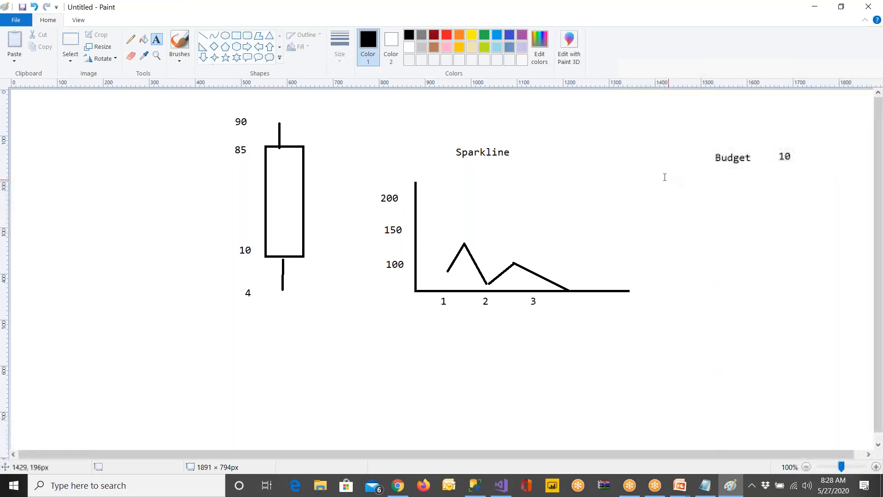
Add the month label "Jan" before the Budget entry and an "Actual" entry with the value 8 beneath it
left_click(656, 162)
type("Jan")
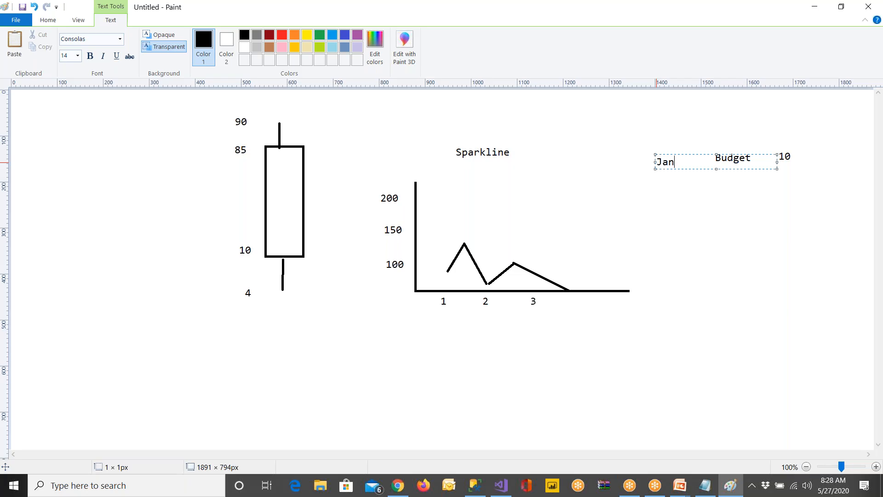
left_click(666, 198)
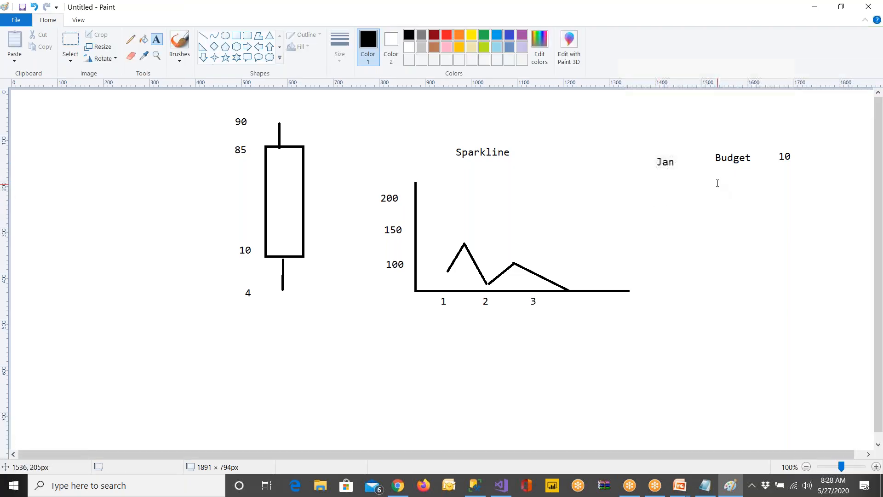
left_click(718, 182)
type("Actu")
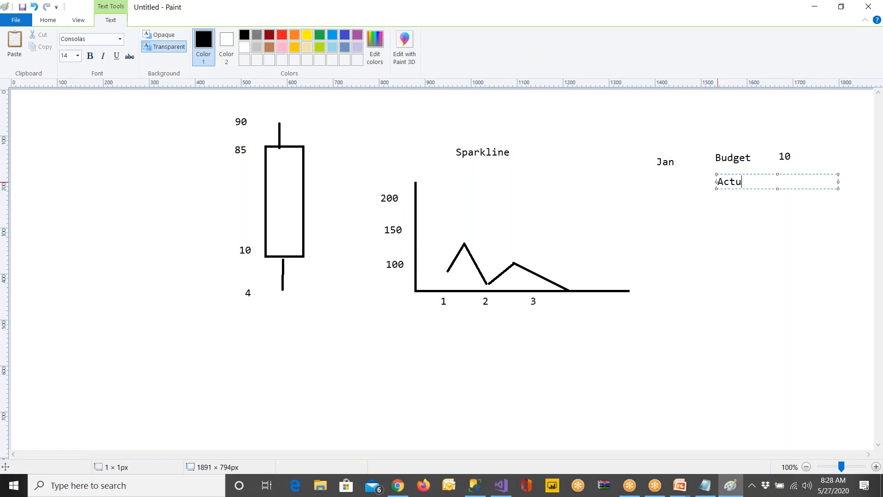
type("al     8")
left_click(738, 250)
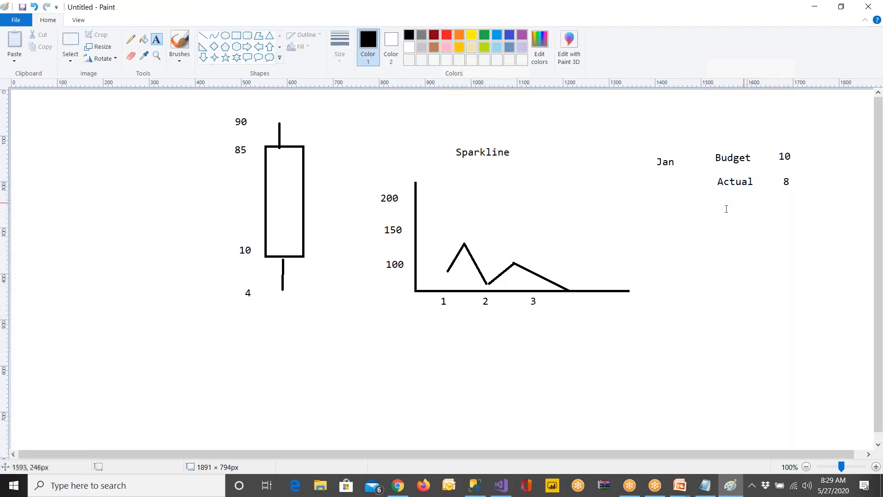
Add a line reading "Feb", "Budget" and 20 below the Jan entries
left_click(656, 216)
type("Fb")
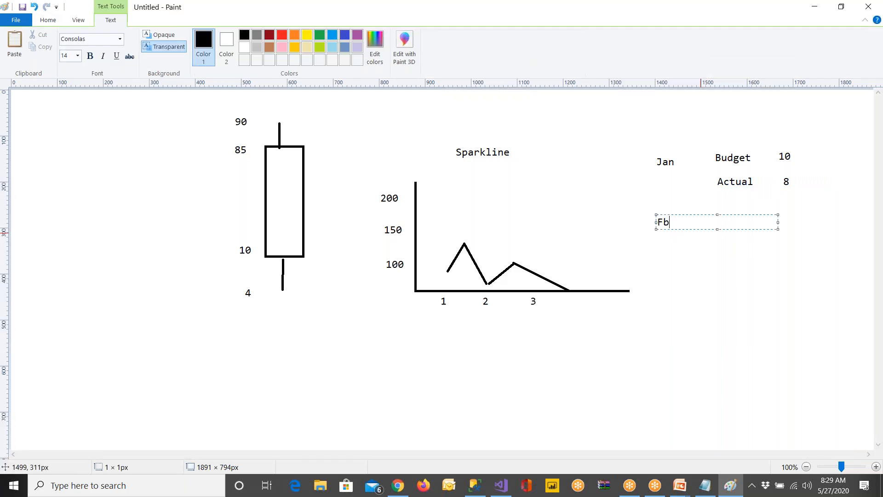
type("e")
key("BackSpace")
key("BackSpace")
type("eb      Budget 20")
left_click(778, 232)
Write "Actaul" with the value 27 directly beneath the Feb budget entry
left_click(712, 234)
type("Ac")
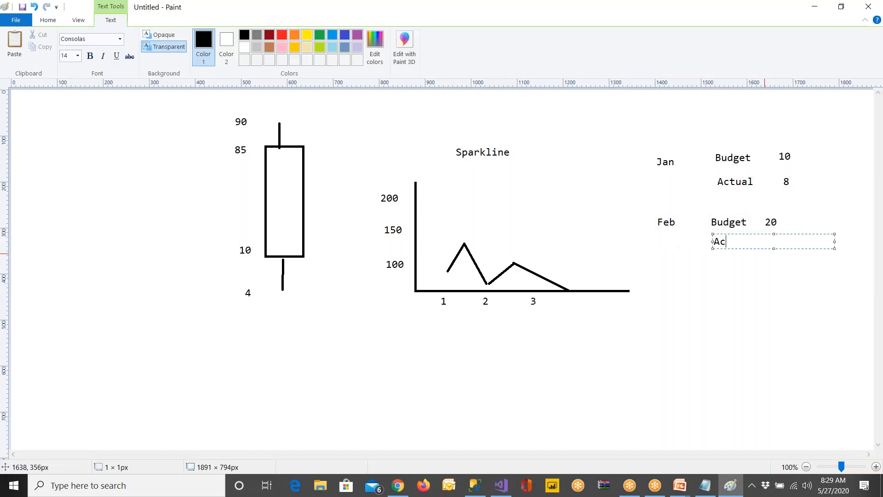
type("taul   27")
Switch to Chrome and look through the image results for candlestick chart patterns
left_click(408, 493)
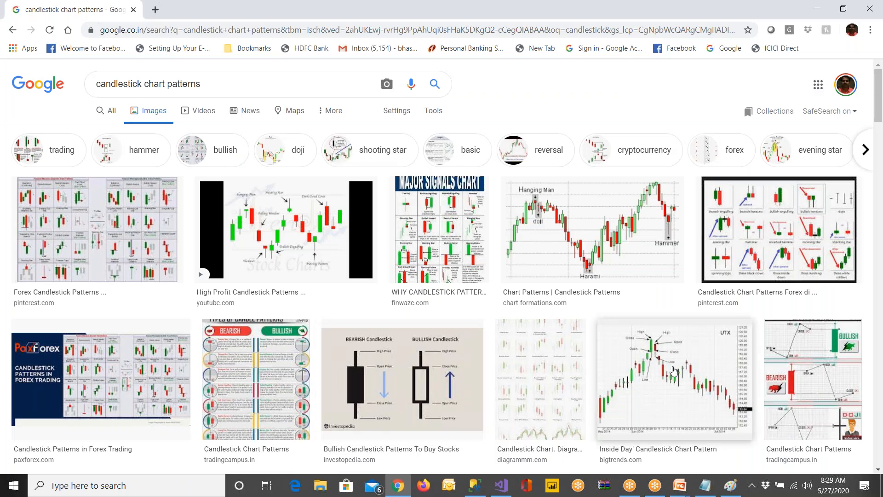
scroll(674, 371, "down", 6)
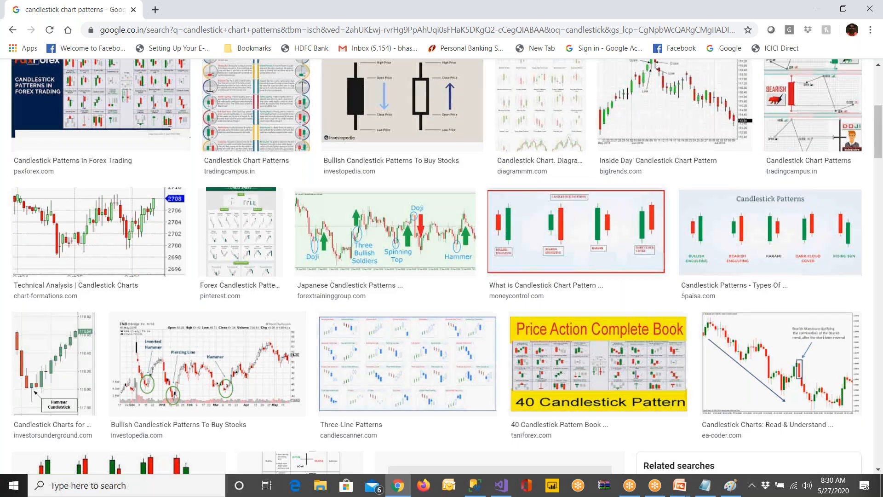
scroll(296, 312, "down", 4)
scroll(345, 316, "down", 6)
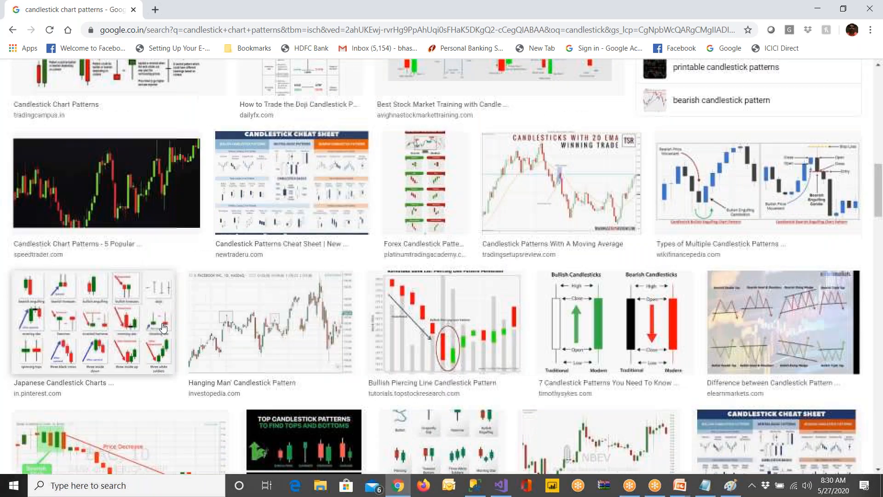
scroll(346, 316, "down", 7)
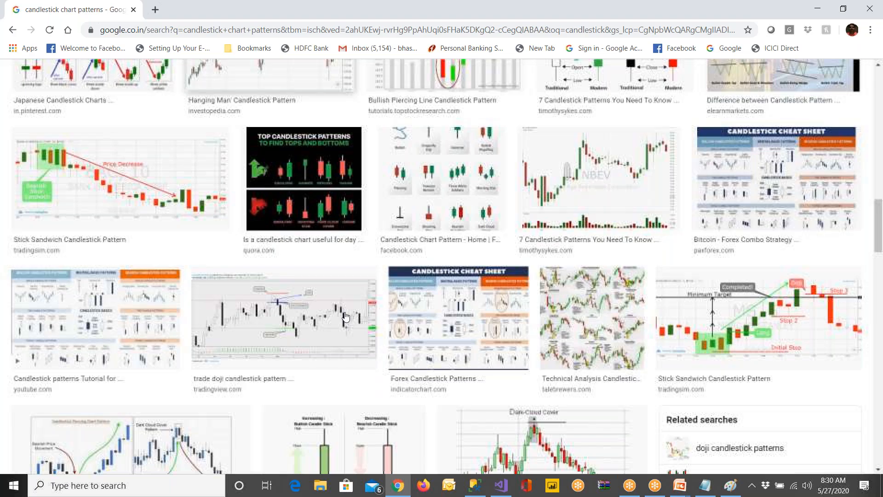
scroll(346, 316, "up", 10)
scroll(346, 317, "down", 15)
scroll(346, 316, "up", 3)
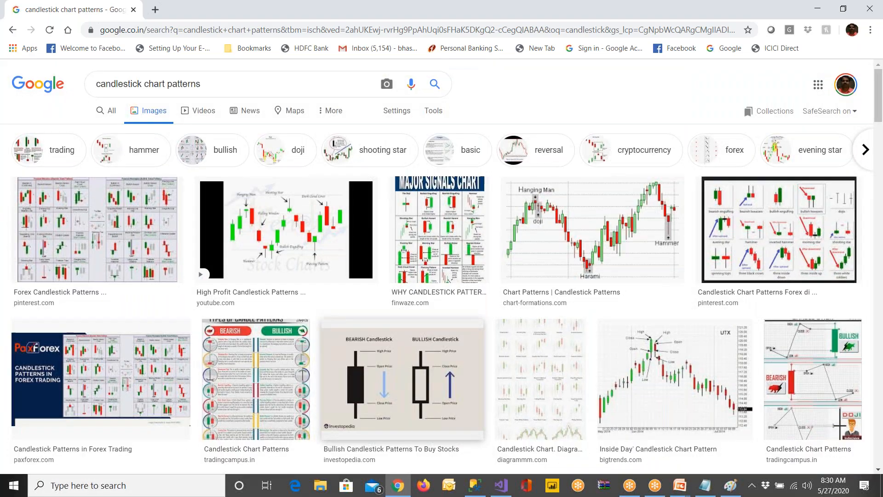
Search Google Images for "Sparkline chart patterns" by replacing the word candlestick in the query
left_click_drag(144, 83, 79, 87)
type("Spar")
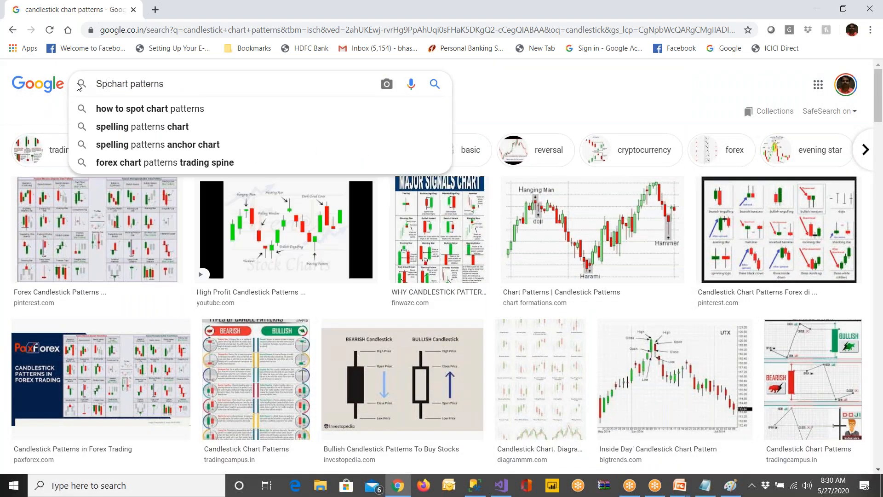
type("klione")
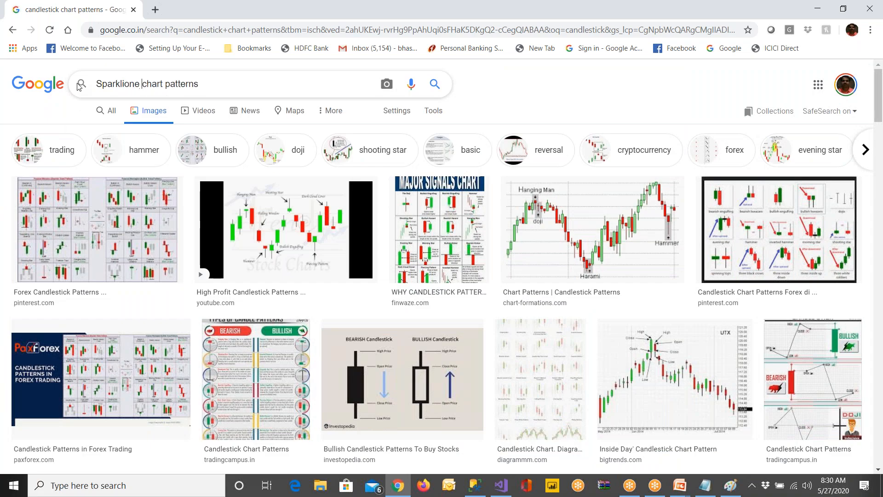
key("BackSpace")
key("BackSpace")
key("BackSpace")
key("BackSpace")
key("BackSpace")
type("ine")
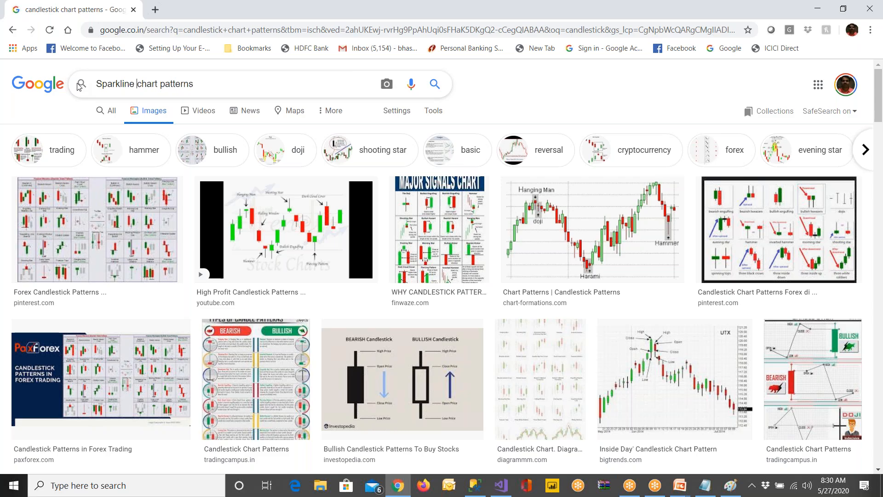
key("Return")
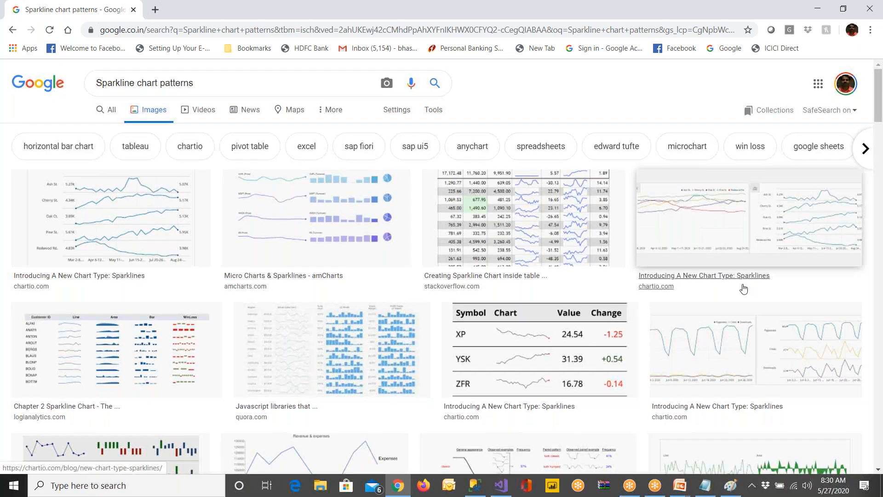
Look through the sparkline image results for examples of line, column and win/loss sparklines, and return to the start of the page
scroll(744, 289, "down", 7)
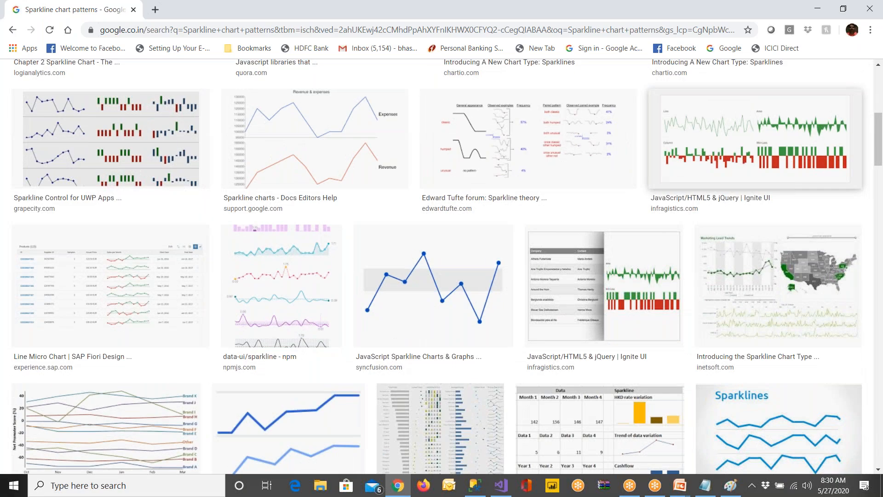
scroll(37, 228, "down", 5)
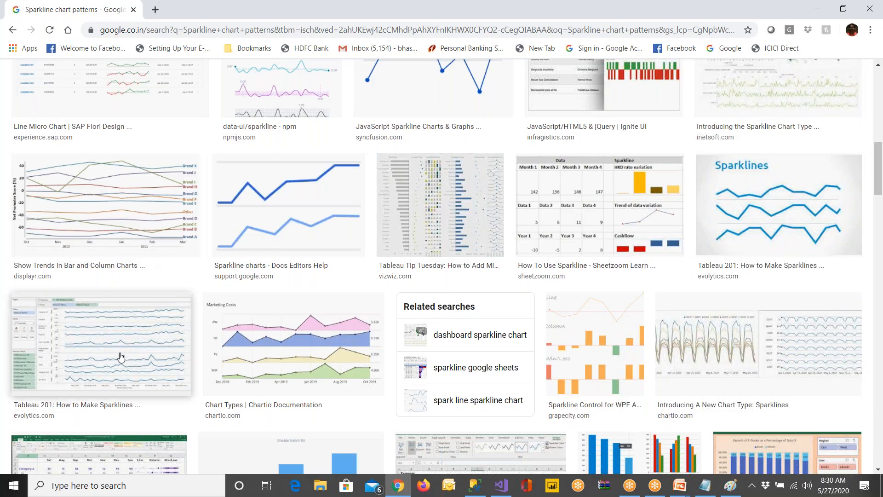
scroll(374, 368, "down", 2)
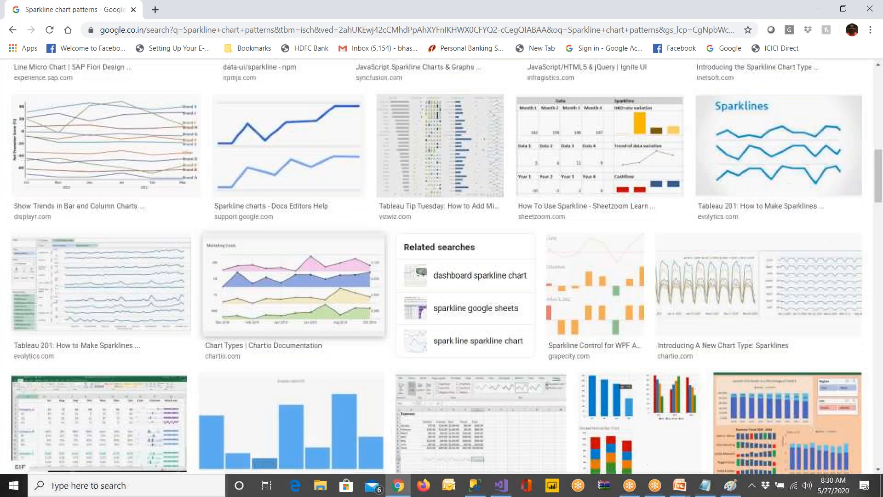
scroll(294, 285, "down", 4)
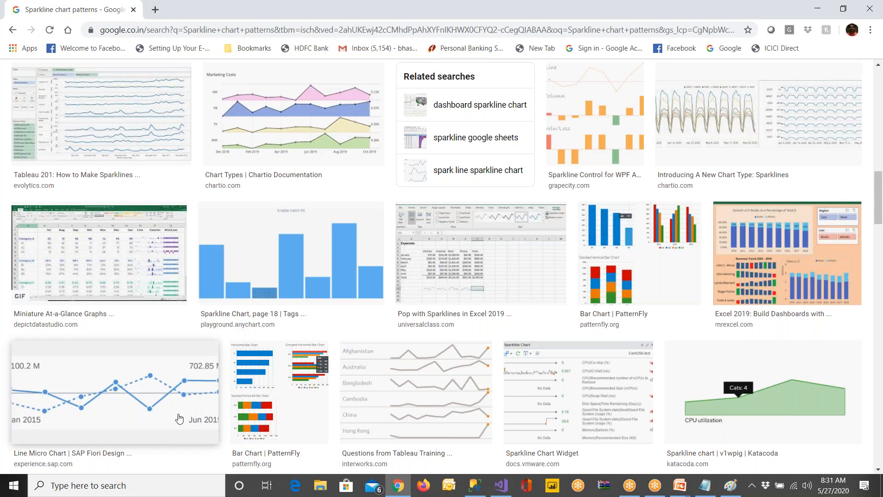
scroll(179, 419, "down", 1)
scroll(182, 418, "down", 10)
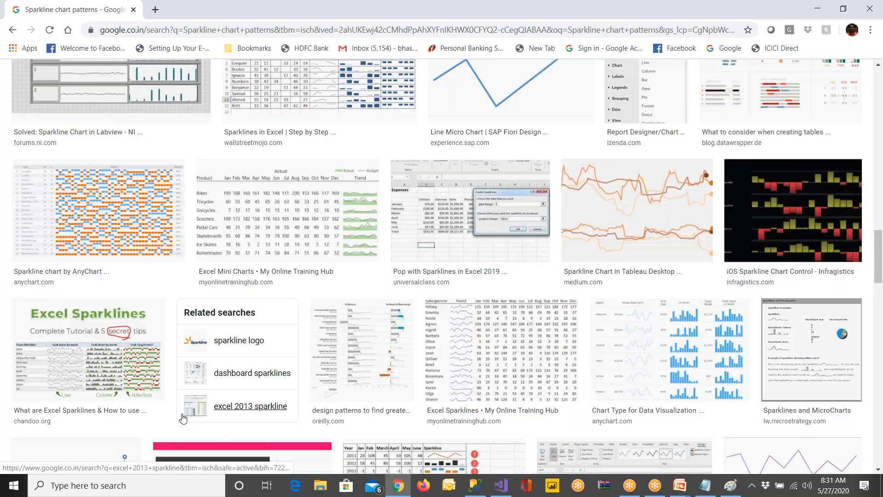
scroll(392, 347, "down", 6)
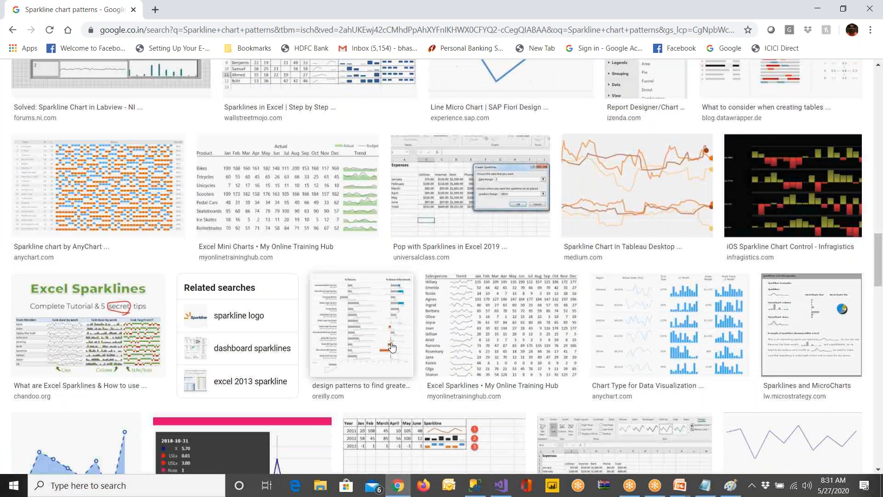
key("Home")
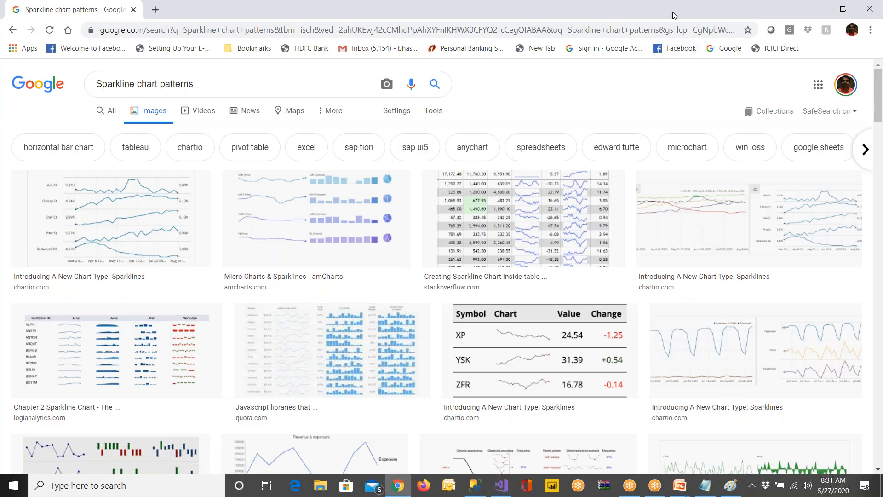
Close the Chrome window and switch to the AmazonDashboard report design in Visual Studio
left_click(872, 8)
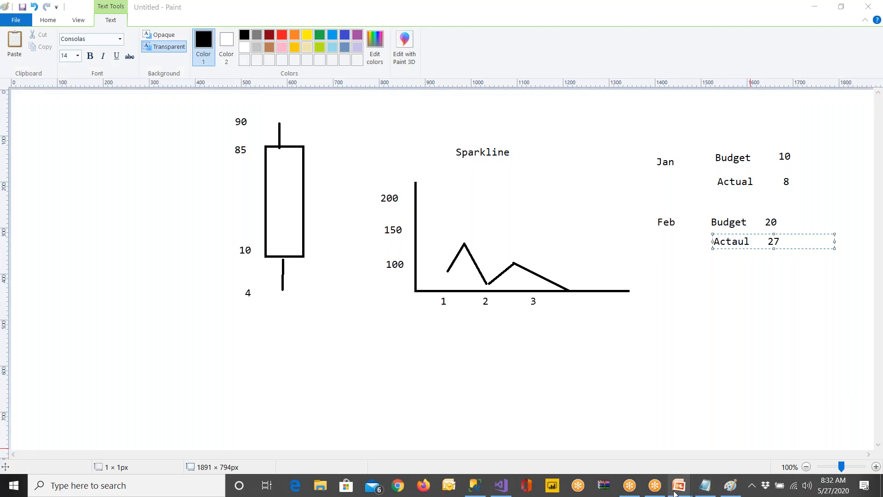
left_click(507, 493)
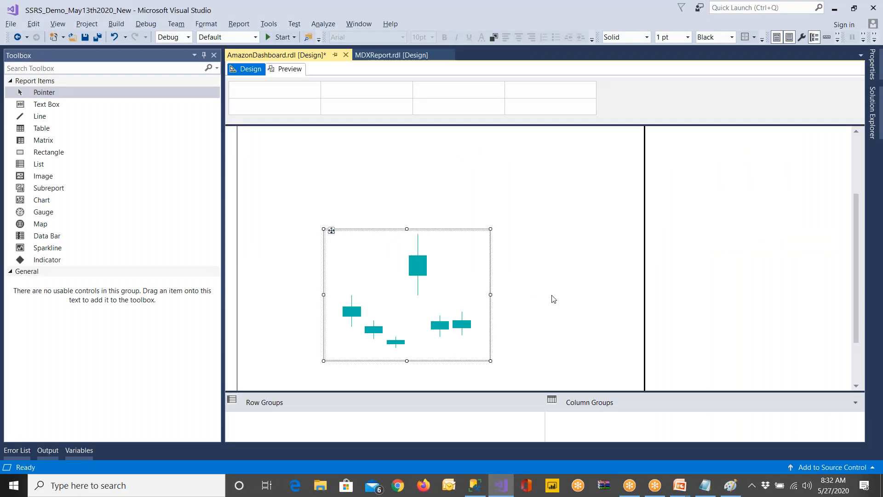
Delete the candlestick chart from the report body and start inserting an Indicator control in the empty area
key("Delete")
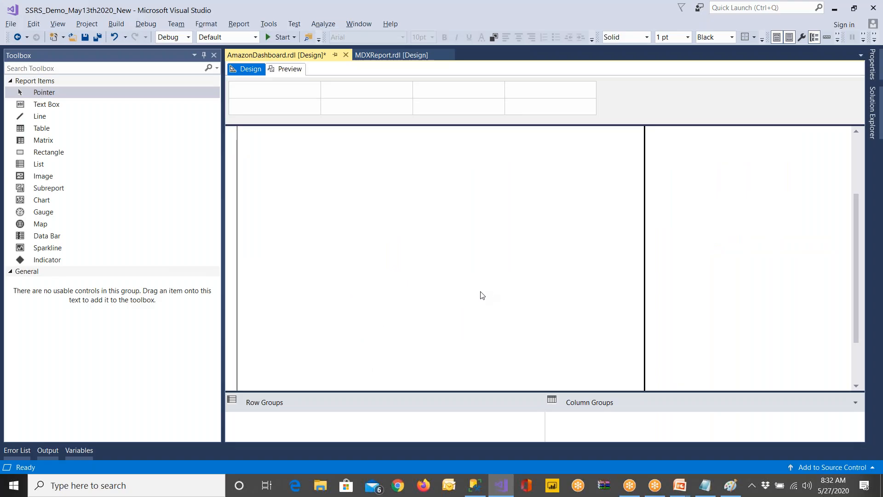
left_click(58, 261)
left_click_drag(59, 261, 368, 191)
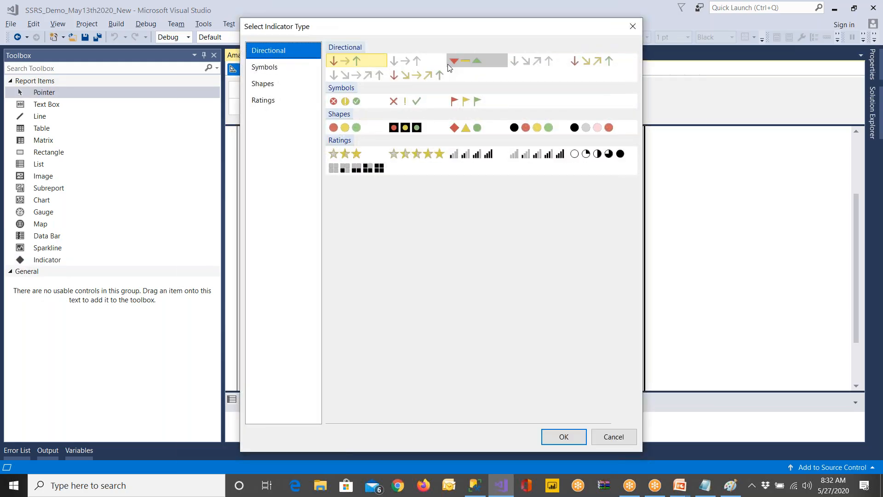
Look through the Directional, Symbols, Shapes and Ratings indicator types, and leave the selection without inserting any indicator
left_click(354, 105)
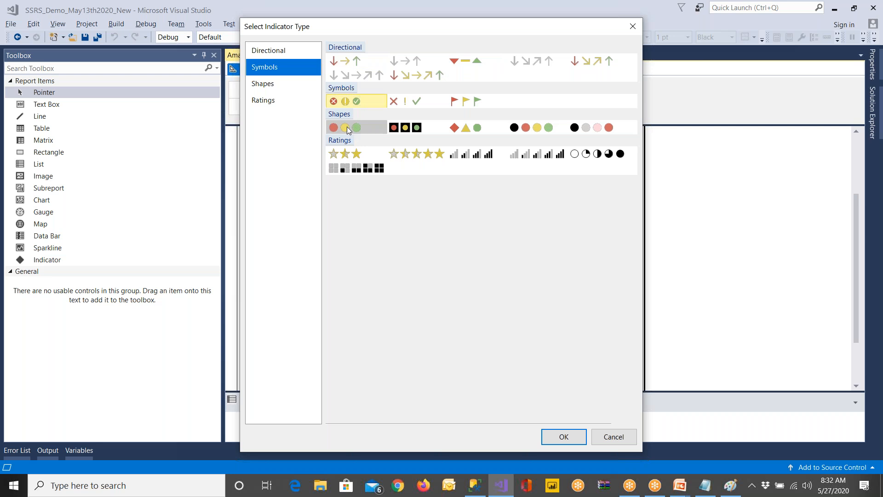
left_click(348, 130)
left_click(405, 127)
left_click(476, 127)
left_click(340, 153)
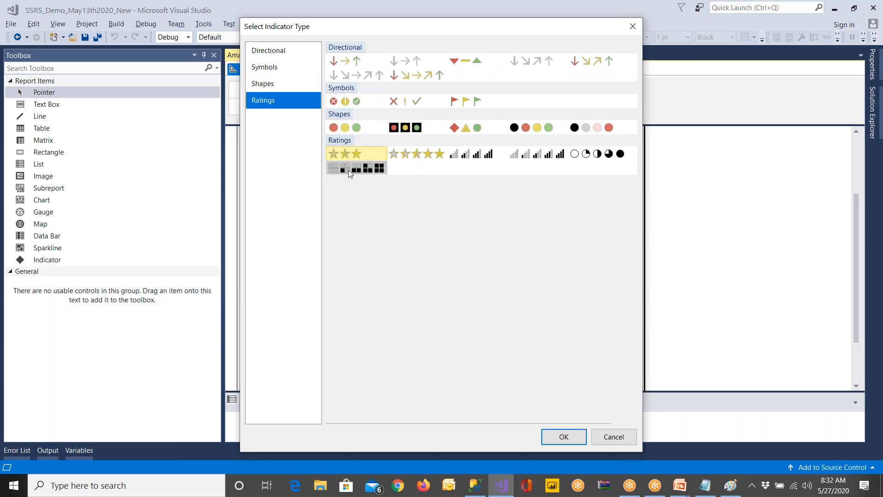
left_click(439, 153)
left_click(474, 154)
left_click(533, 154)
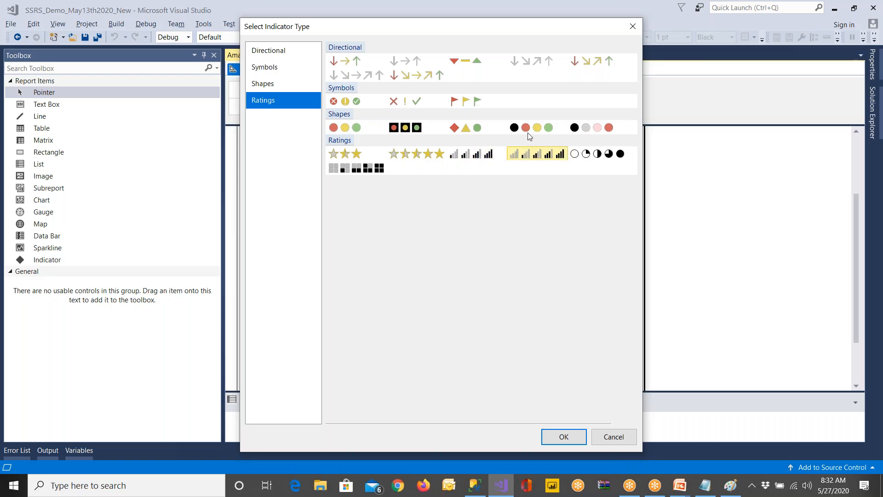
left_click(586, 129)
left_click(464, 129)
left_click(363, 129)
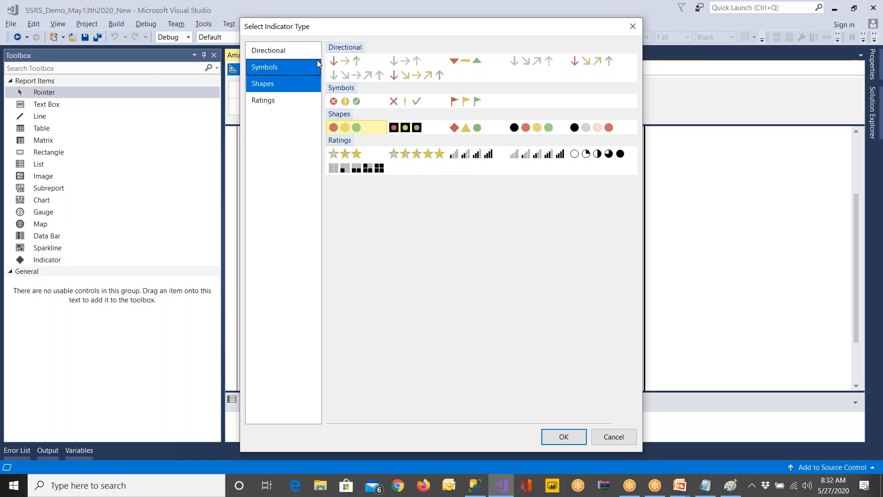
left_click(280, 100)
left_click(279, 86)
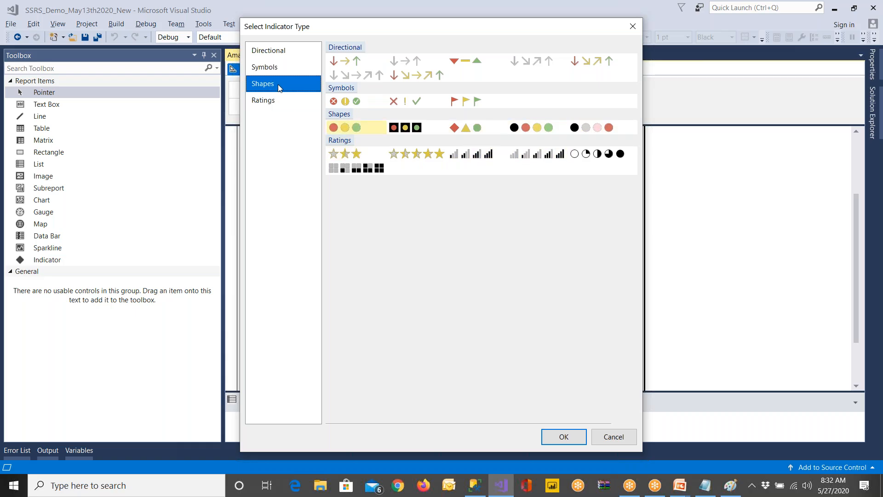
left_click(284, 70)
left_click(285, 52)
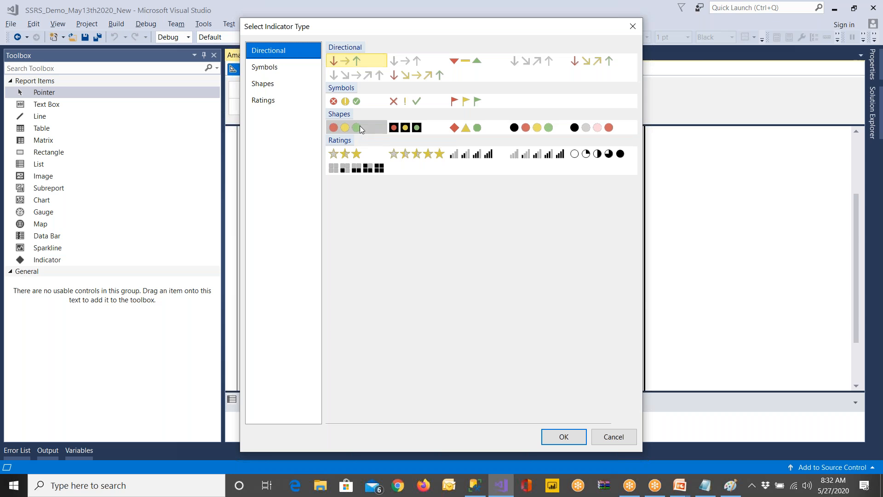
left_click(620, 442)
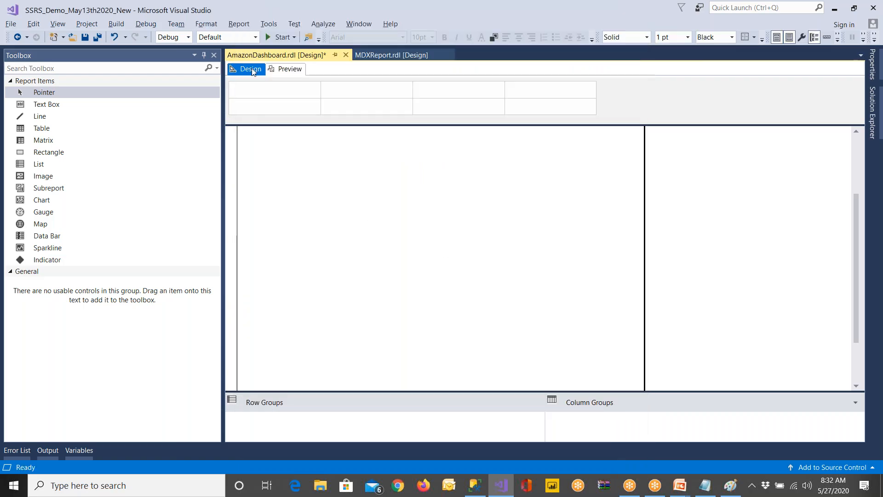
Hide the toolbox and switch to the PowerPoint slide show to read the Demo – Learning Points and Create Data Set slides
left_click(205, 55)
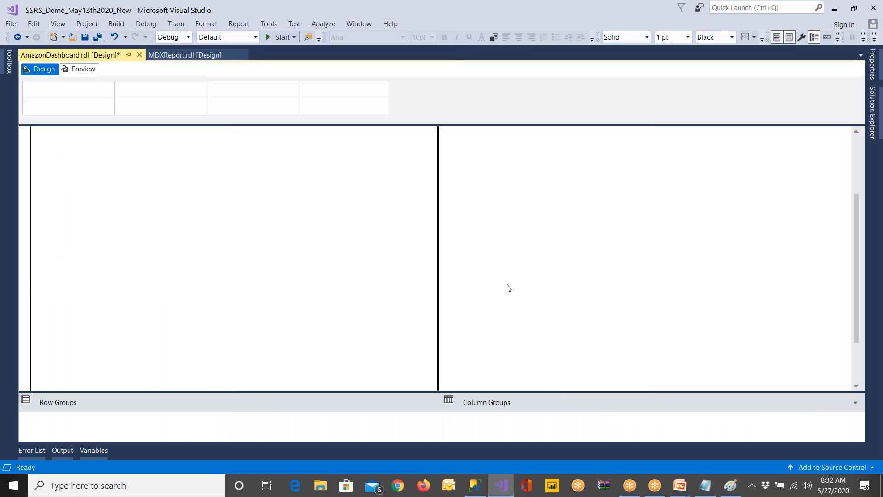
left_click(856, 146)
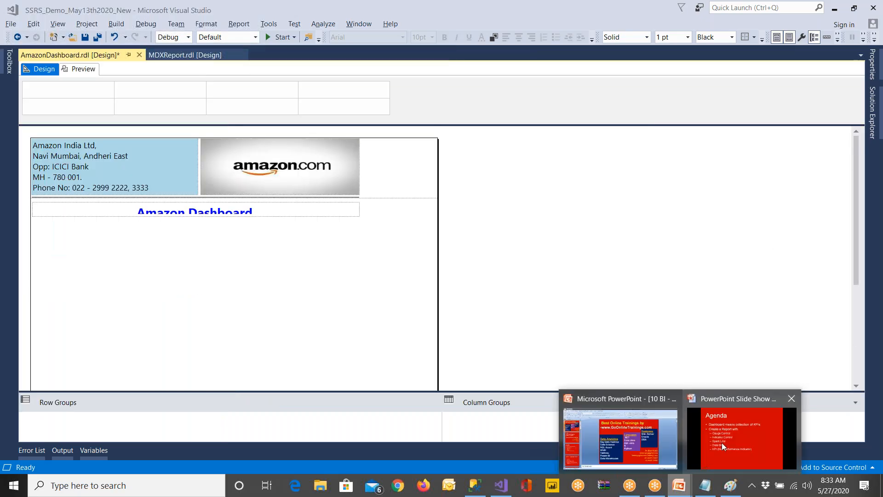
left_click(722, 443)
key("Right")
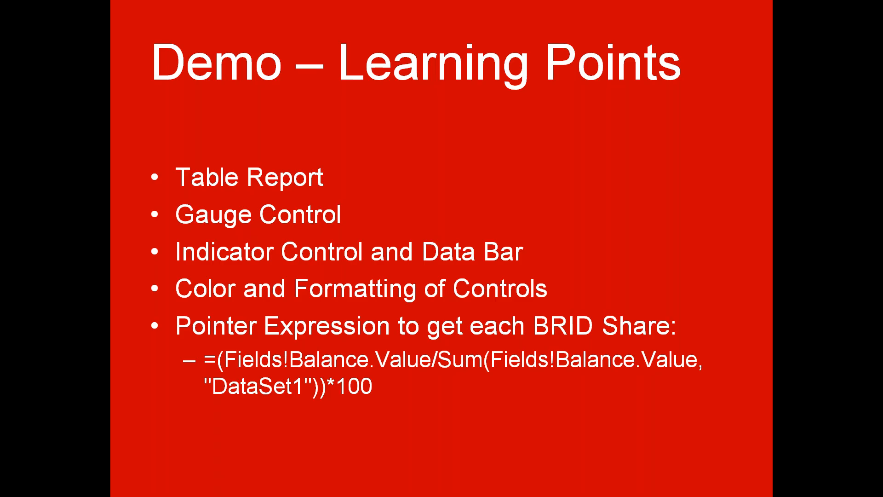
key("Right")
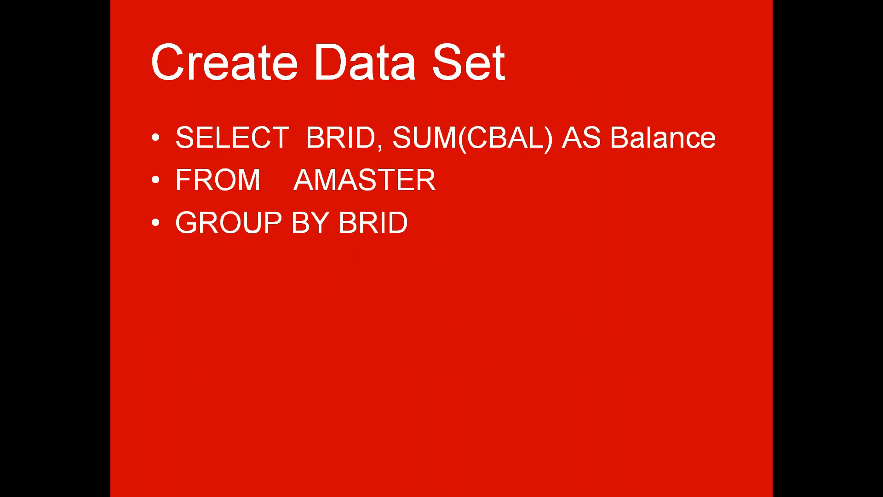
Copy the branch balance query from the Create Data Set slide into the SQL Server Management Studio query window and execute it on IBANK
key("Escape")
left_click(470, 325)
key("ctrl+a")
key("ctrl+c")
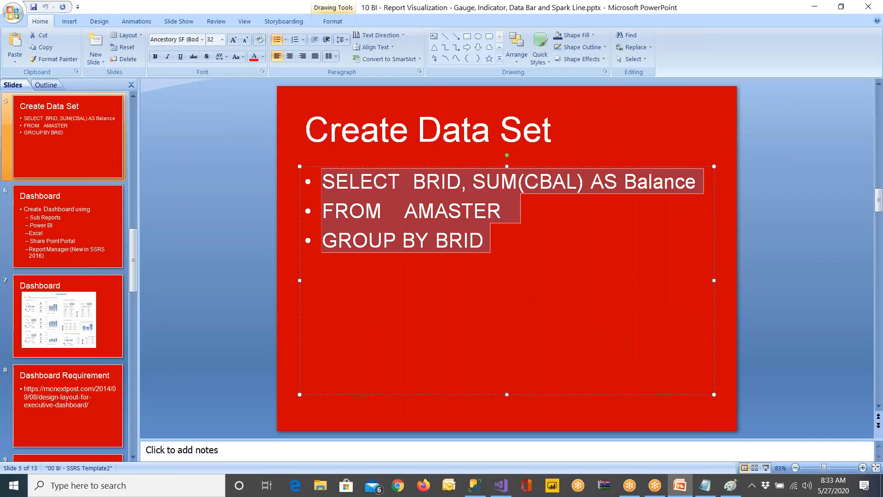
left_click(475, 485)
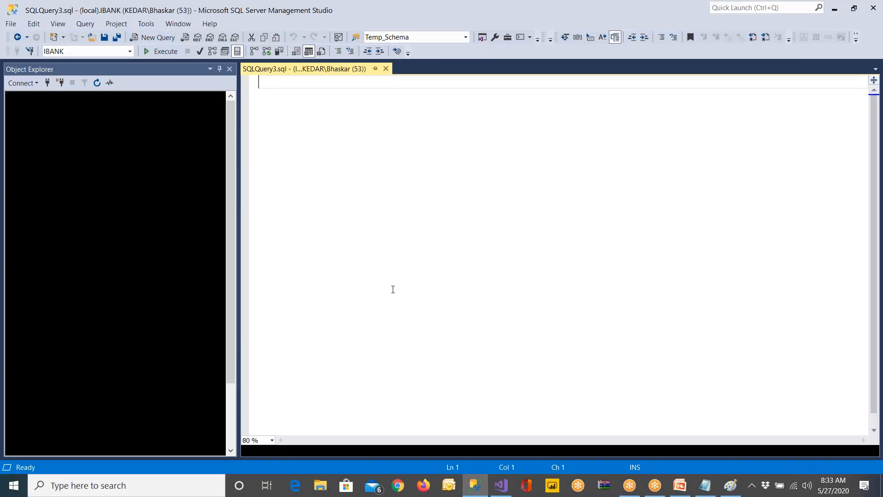
key("ctrl+v")
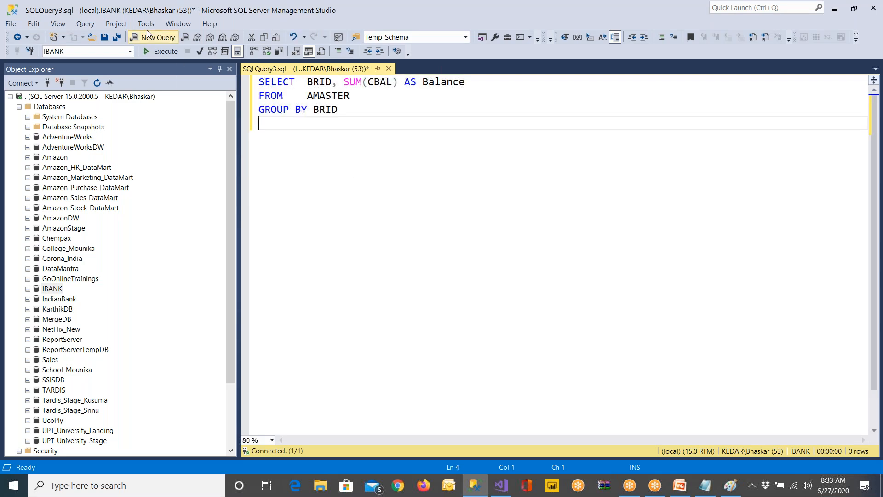
left_click(160, 52)
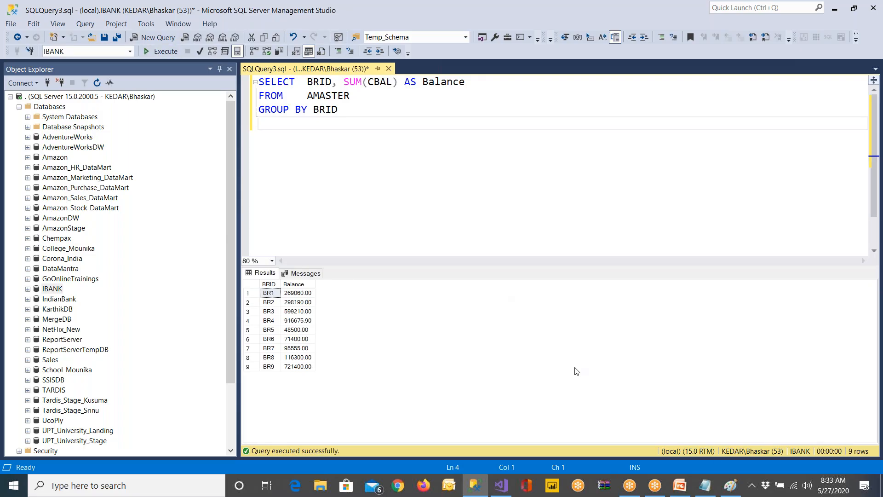
Switch to Visual Studio and permanently delete the AmazonDashboard.rdl report from the project
left_click(680, 487)
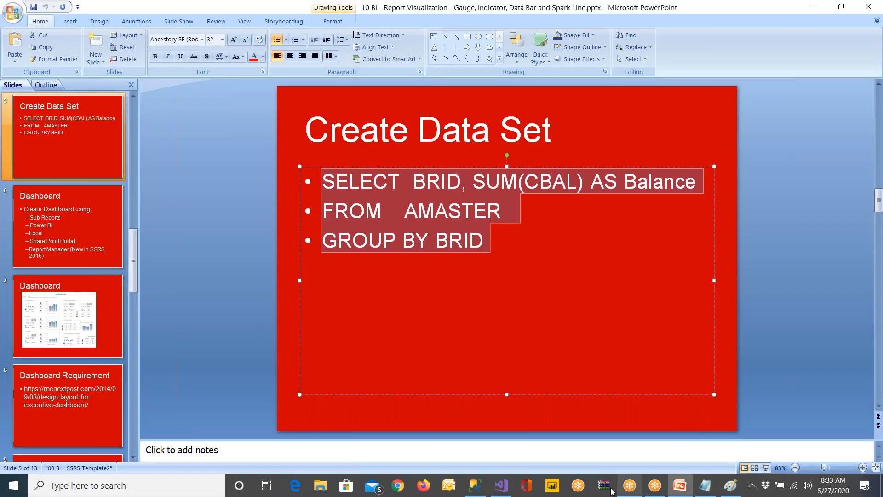
left_click(501, 488)
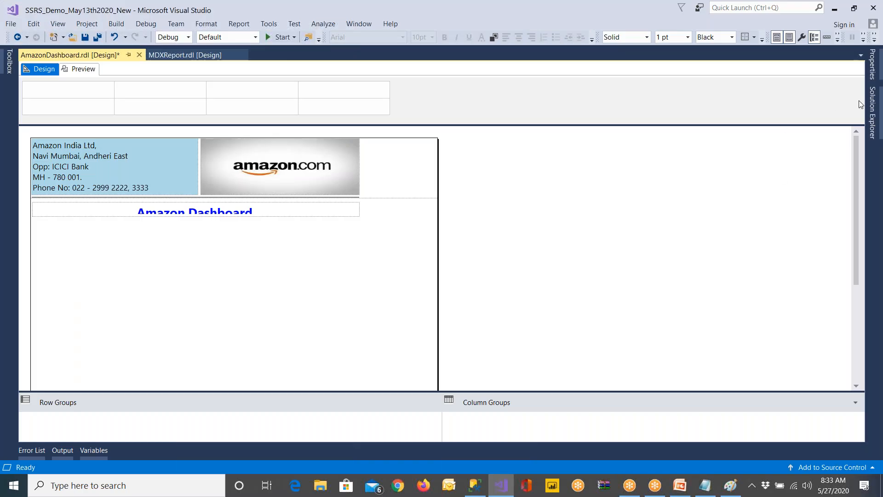
left_click(873, 108)
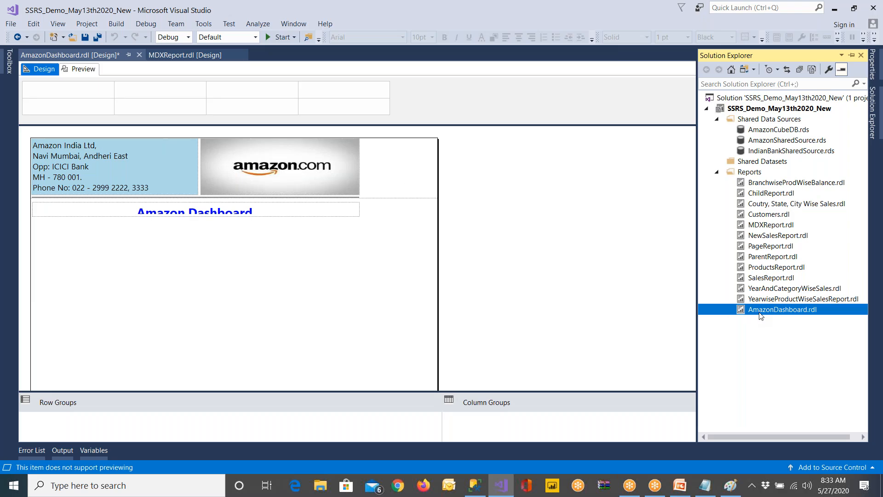
right_click(745, 312)
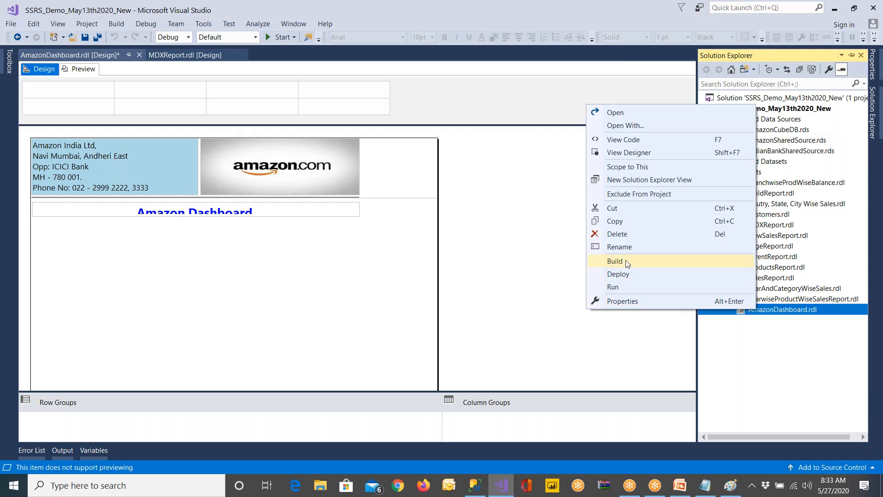
left_click(624, 236)
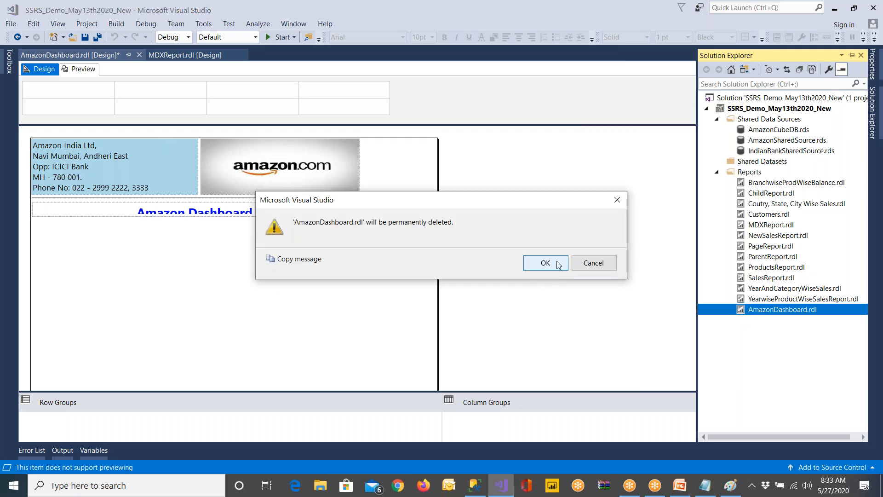
left_click(552, 263)
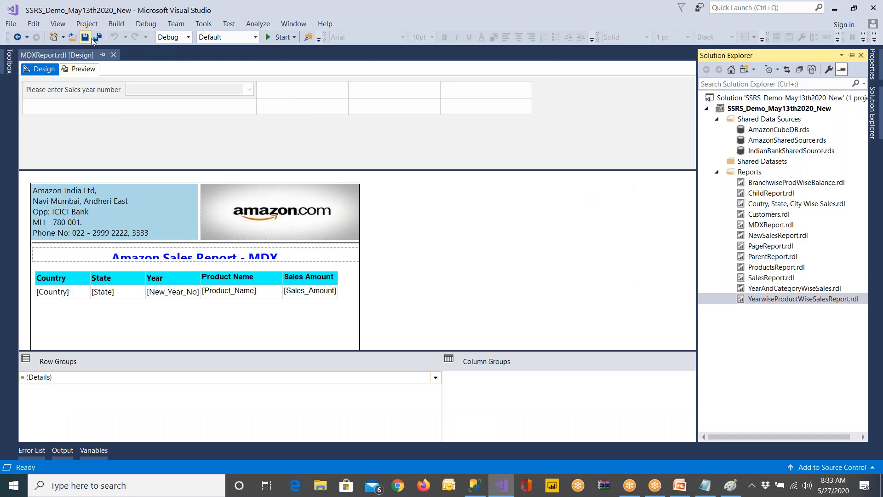
Start adding a new item to the project's Reports folder, using IndianBankReportTemplate as its type
right_click(746, 176)
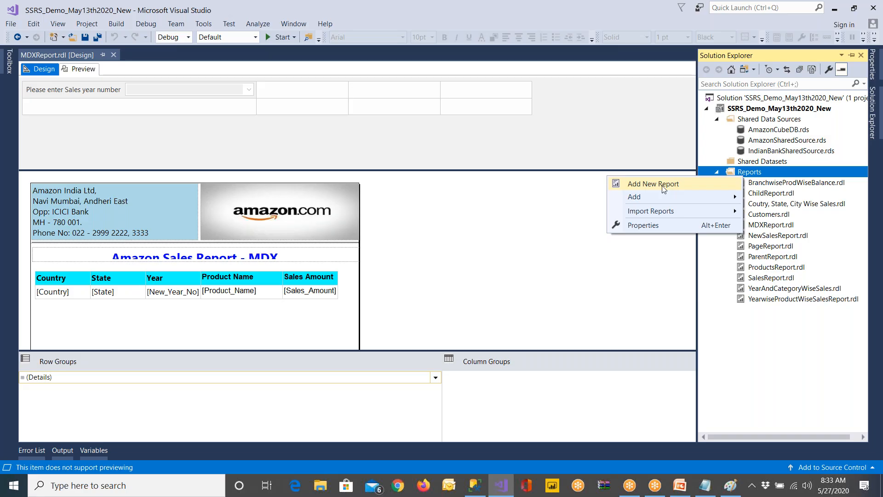
mouse_move(661, 193)
left_click(758, 201)
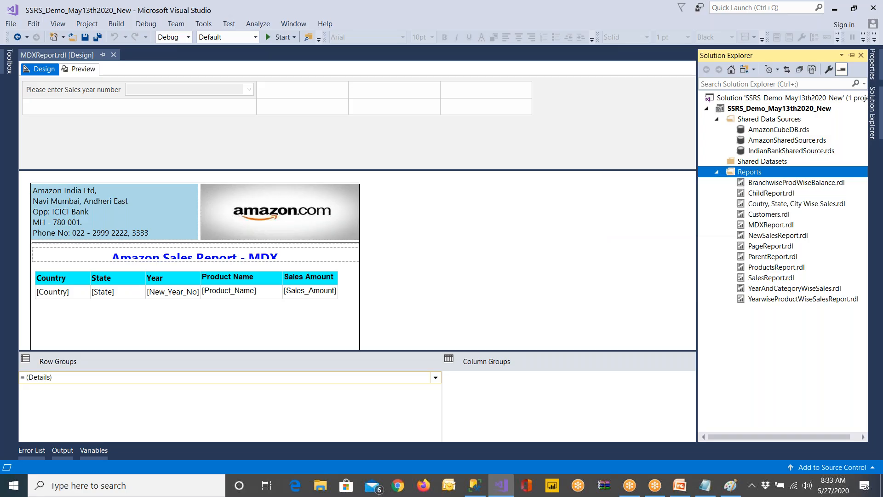
left_click(397, 181)
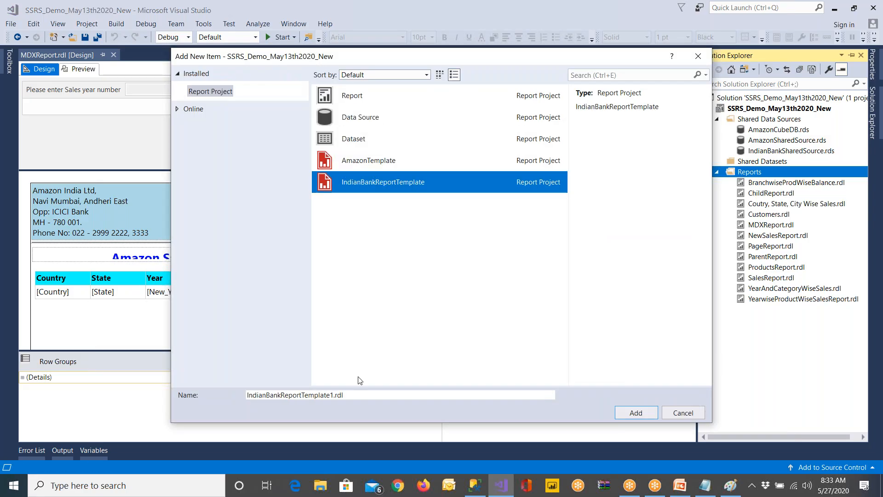
Name the new report "Gauge and Indicators" and add it to the project
key("Tab")
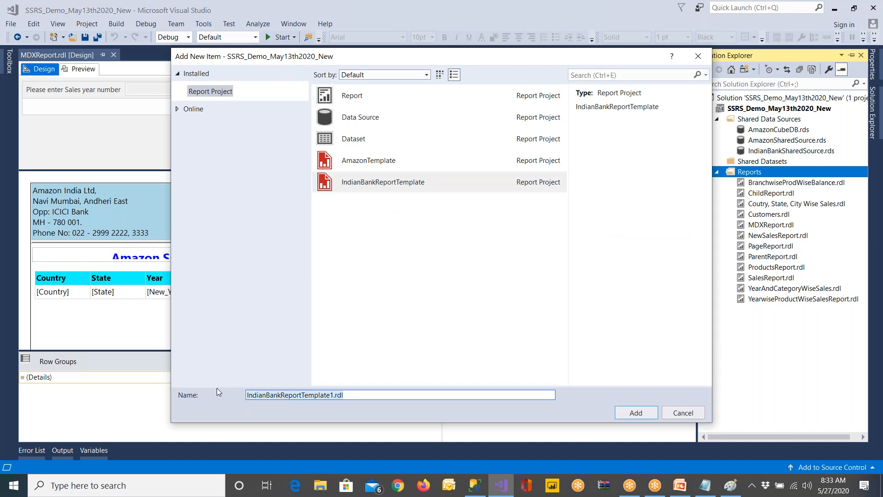
type("Cha")
key("BackSpace")
key("BackSpace")
key("BackSpace")
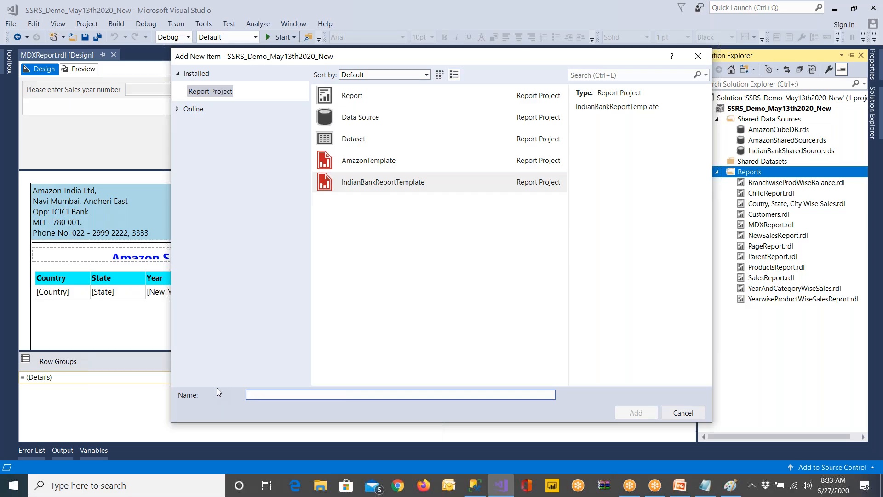
type("Visla")
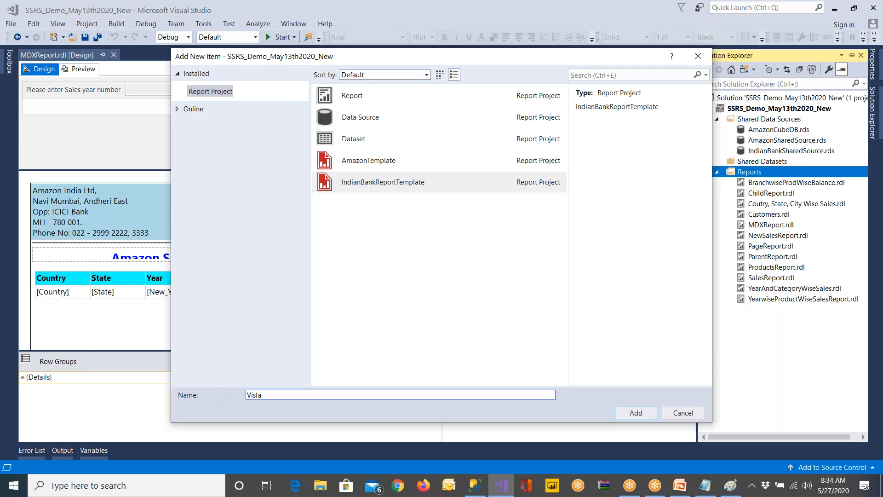
key("BackSpace")
key("BackSpace")
key("BackSpace")
key("BackSpace")
type("Gaugena")
key("BackSpace")
key("BackSpace")
type("and Indicarors")
key("Return")
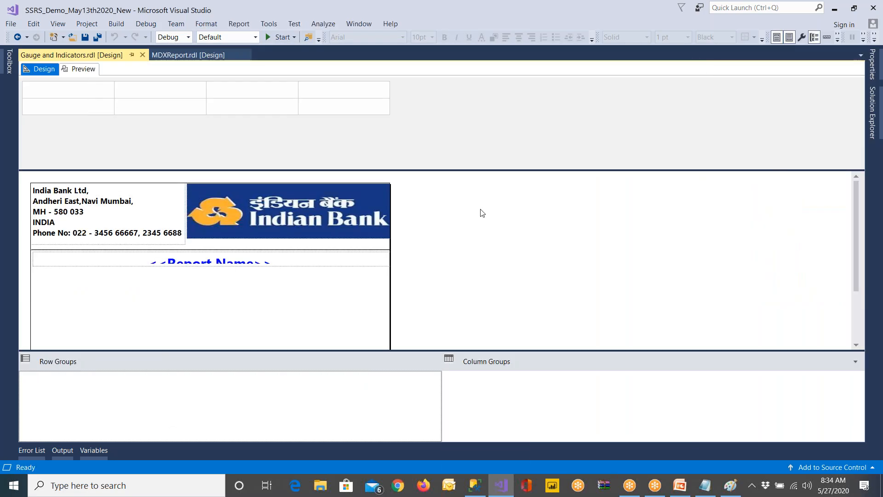
Replace the <<Report Name>> placeholder in the report header with the title "Branch wise Balance"
left_click(272, 265)
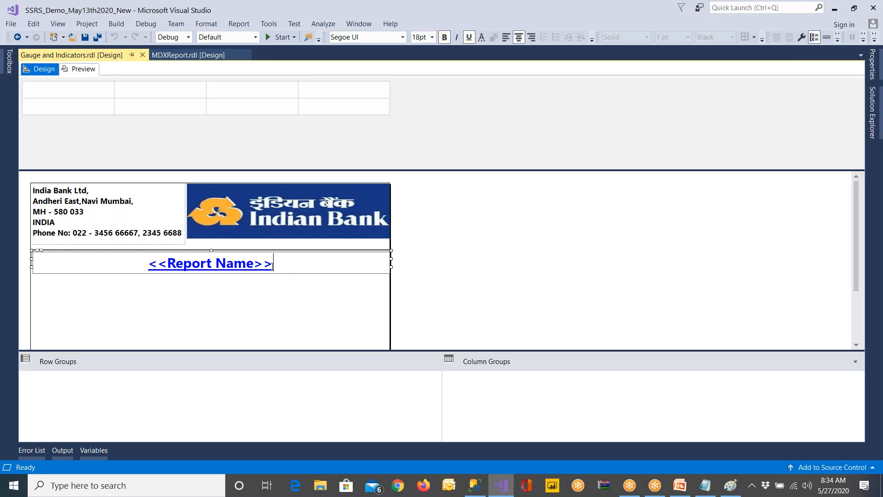
left_click_drag(272, 266, 146, 266)
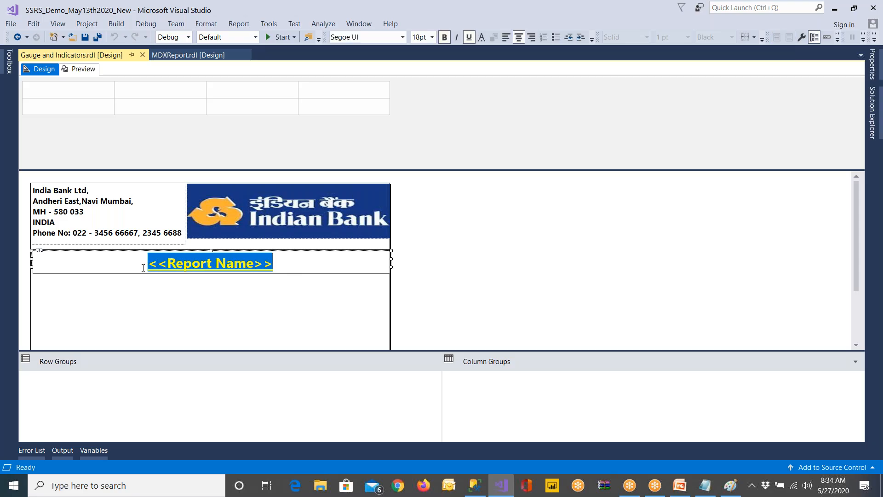
type("Br")
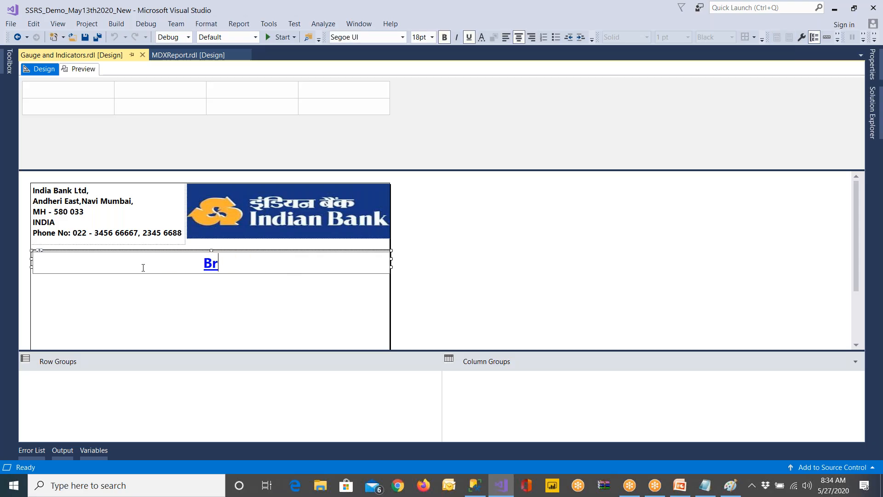
type("anch wise Bala")
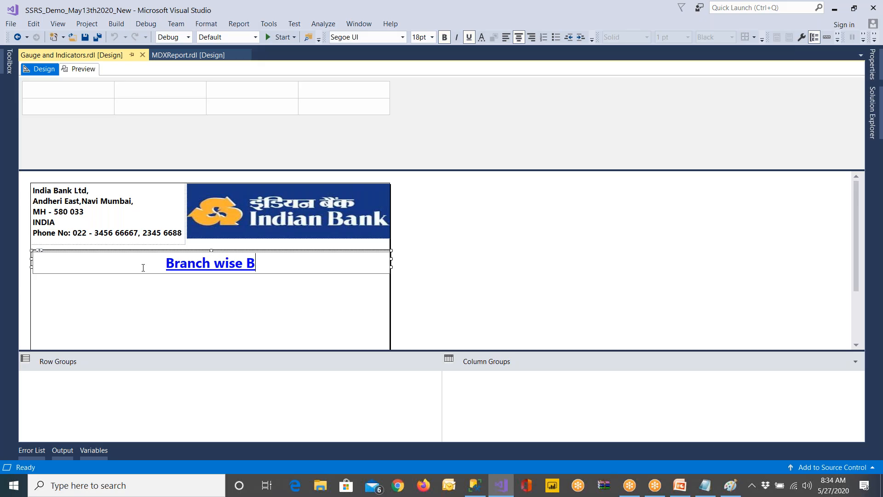
key("BackSpace")
type("lance")
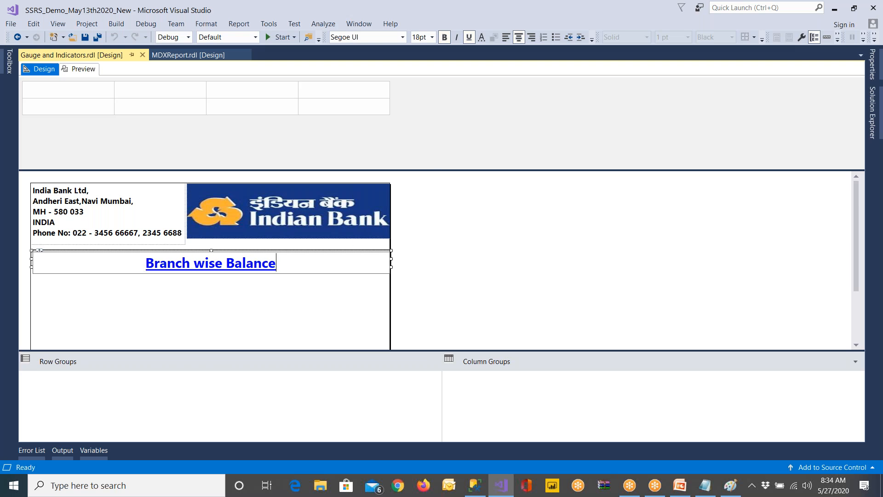
Enlarge the report's design area and display the Report Data window
left_click_drag(439, 169, 440, 115)
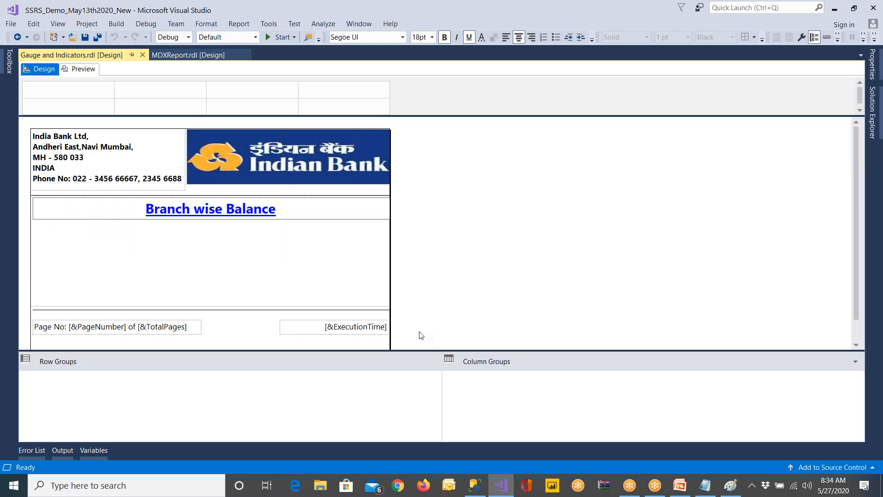
left_click_drag(432, 350, 432, 390)
left_click(9, 65)
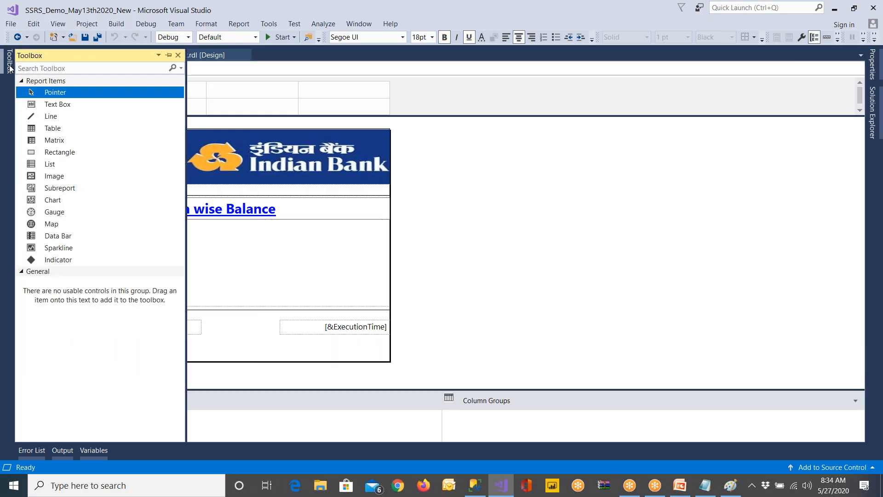
left_click(57, 25)
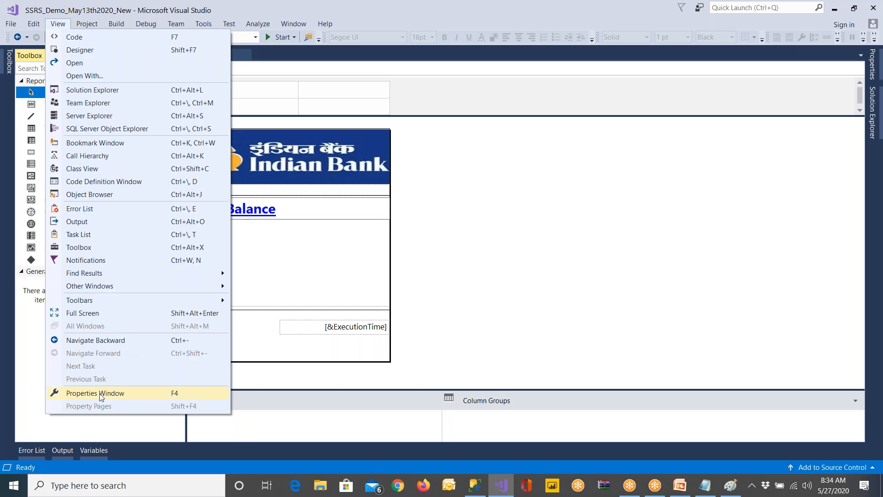
left_click(289, 242)
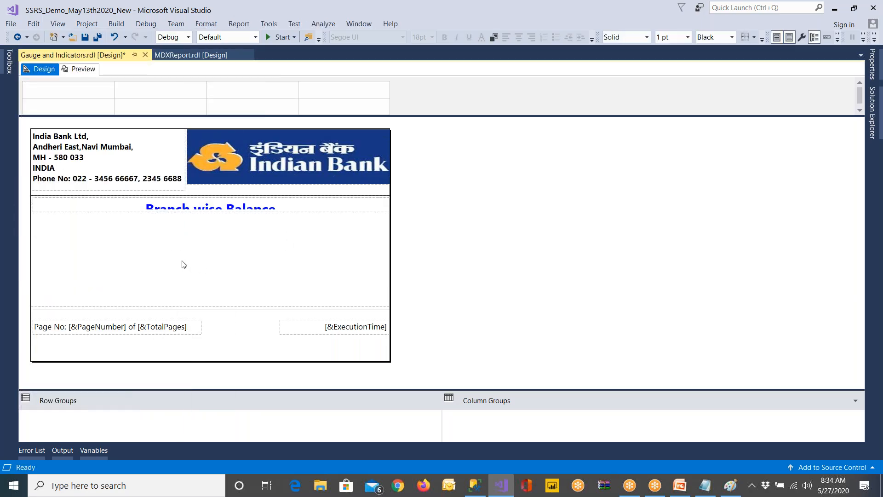
left_click(57, 24)
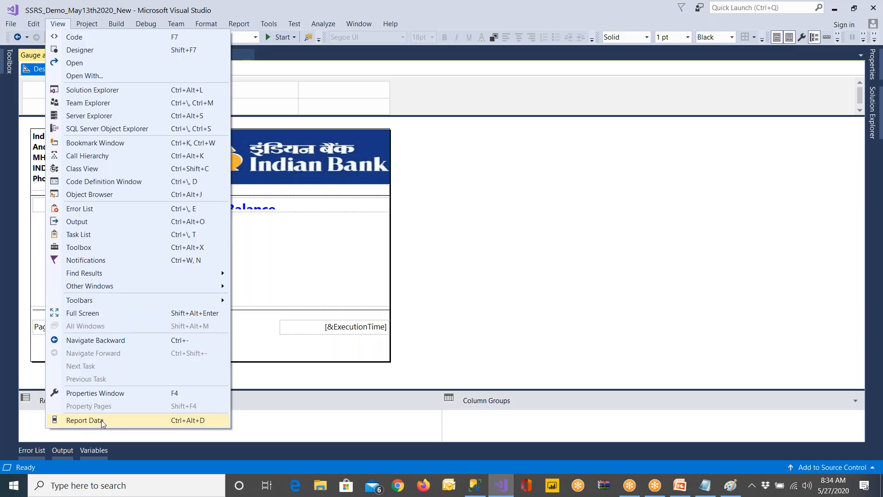
left_click(279, 294)
left_click(183, 332)
left_click(288, 328)
left_click(234, 266)
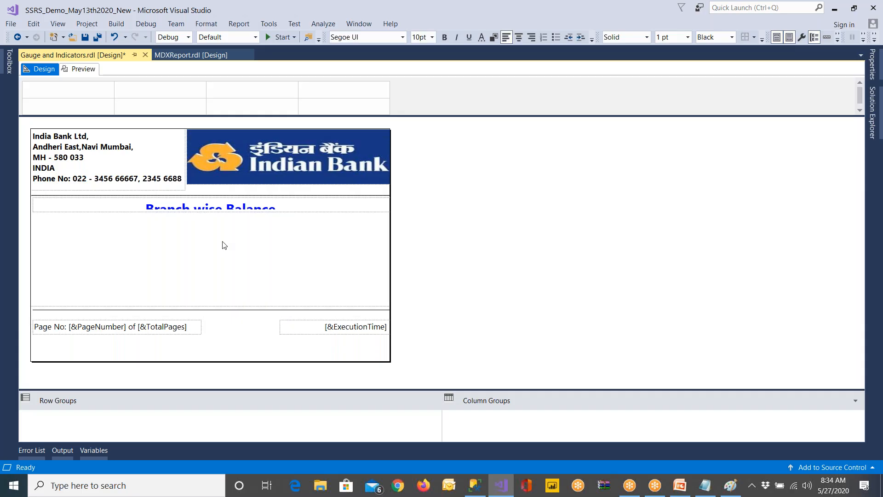
left_click(62, 25)
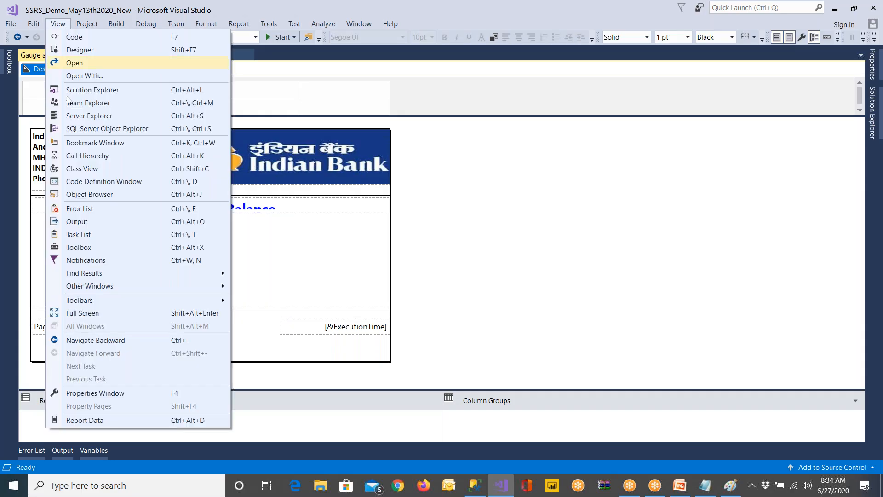
left_click(86, 421)
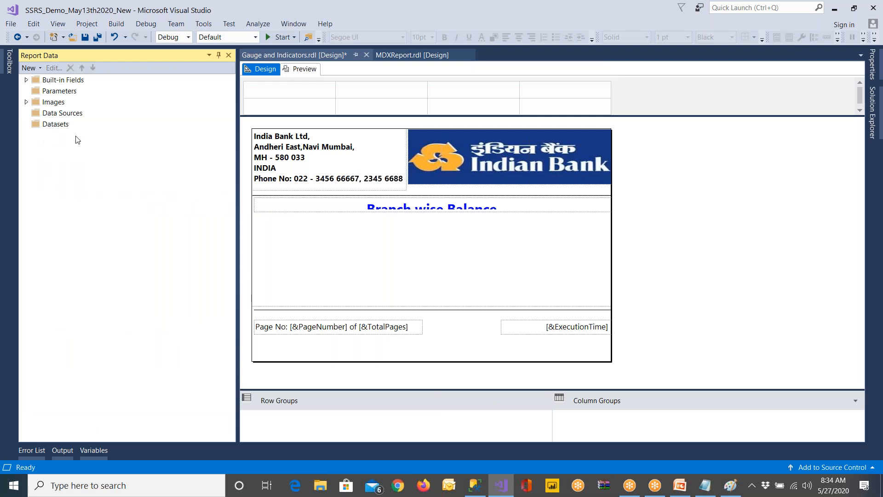
Add a data source named iBank that uses the shared data source reference IndianBankSharedSource
left_click(72, 115)
right_click(73, 115)
left_click(85, 125)
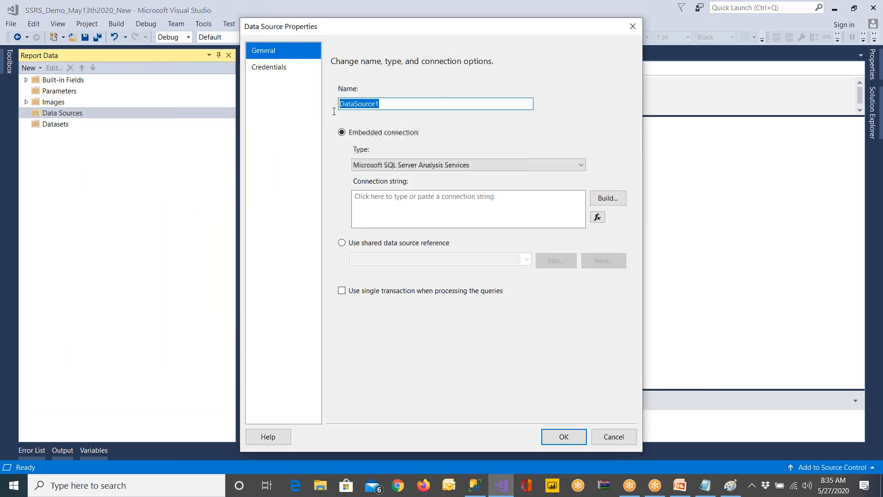
type("iBank")
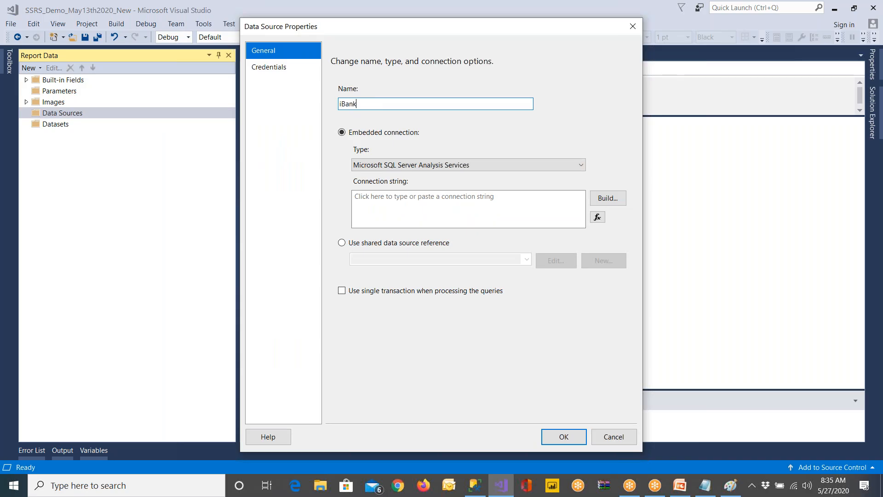
left_click(420, 243)
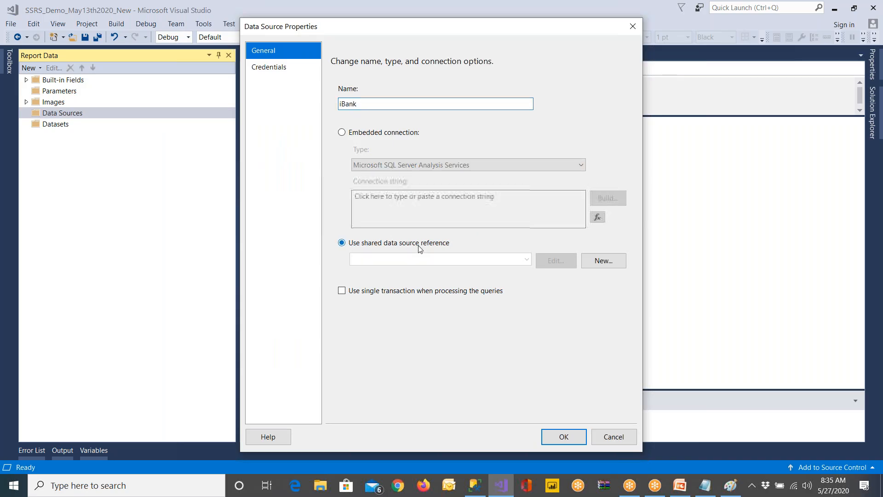
left_click(526, 259)
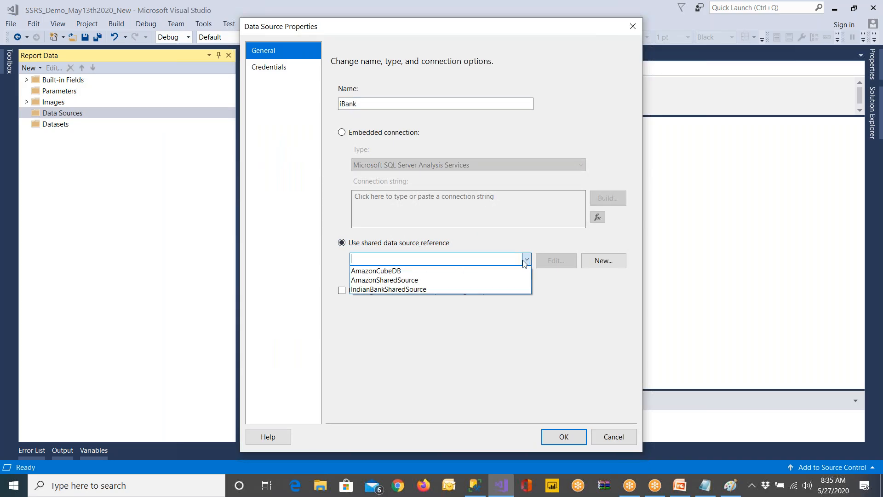
left_click(415, 290)
left_click(561, 436)
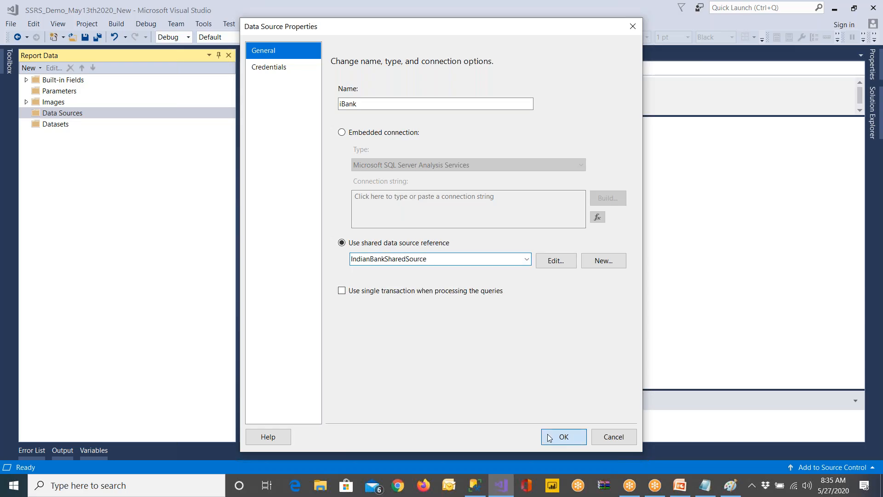
Start a new dataset named MainSet, embedded in the report and based on the iBank data source
left_click(56, 135)
right_click(57, 138)
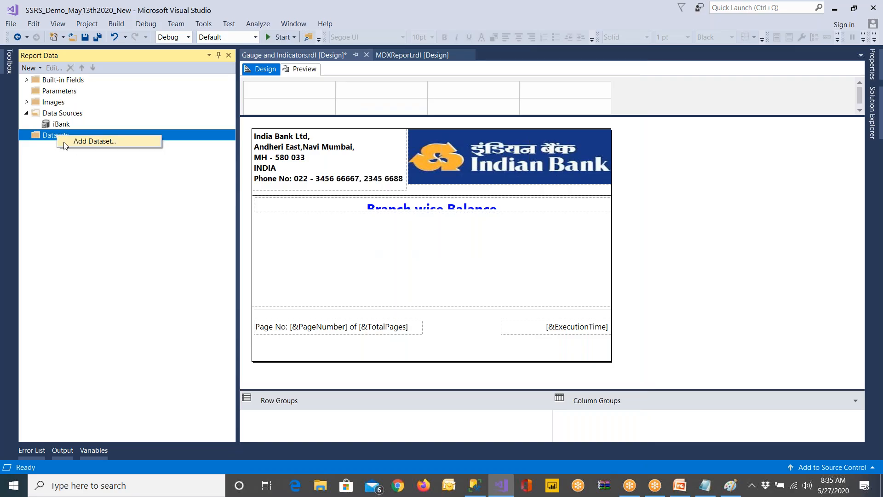
left_click(80, 145)
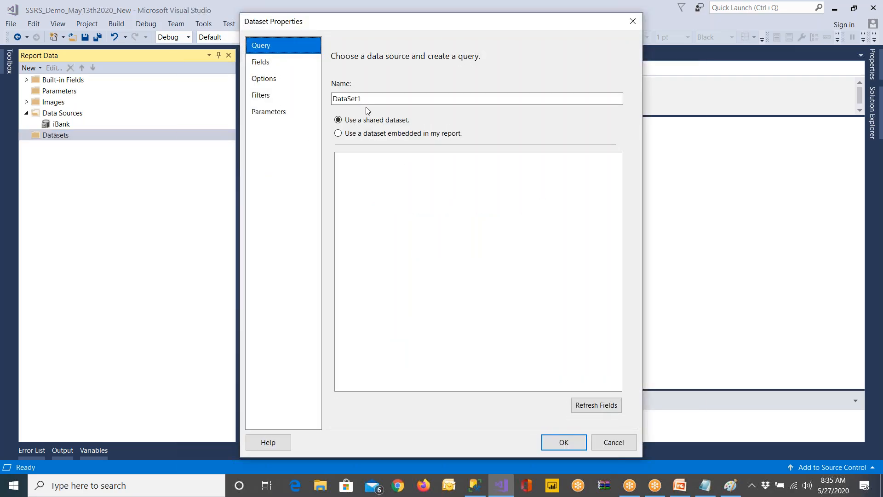
type("MainSet")
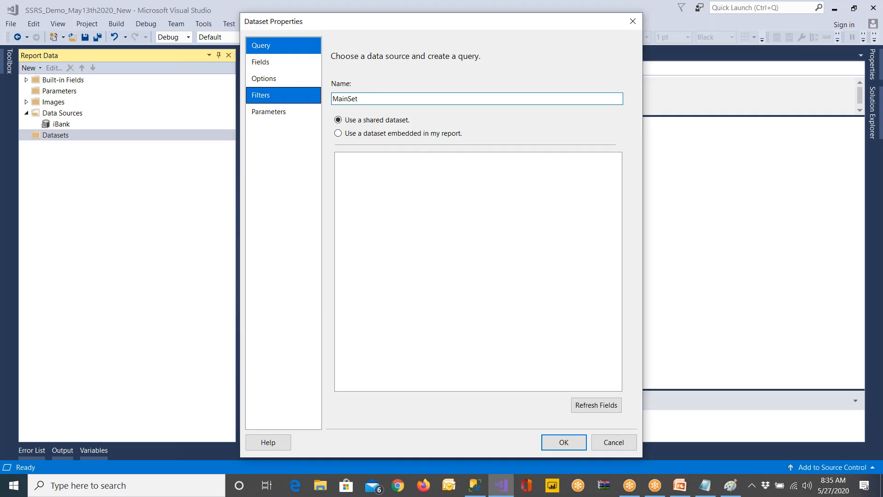
left_click(400, 134)
left_click(400, 174)
left_click(401, 186)
left_click(398, 285)
Copy the branch balance query on AMASTER from SQL Server Management Studio and, in Visual Studio, use it as MainSet's query
left_click(475, 485)
left_click_drag(326, 133, 258, 82)
right_click(287, 97)
left_click(306, 117)
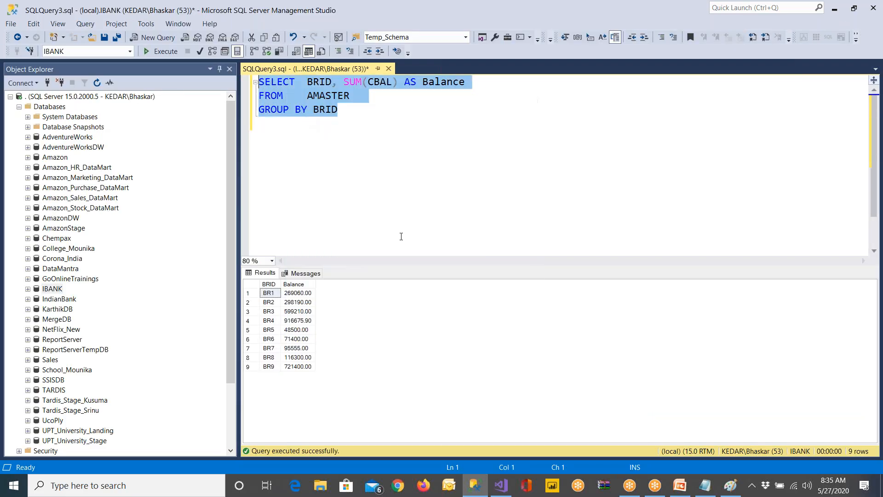
left_click(501, 485)
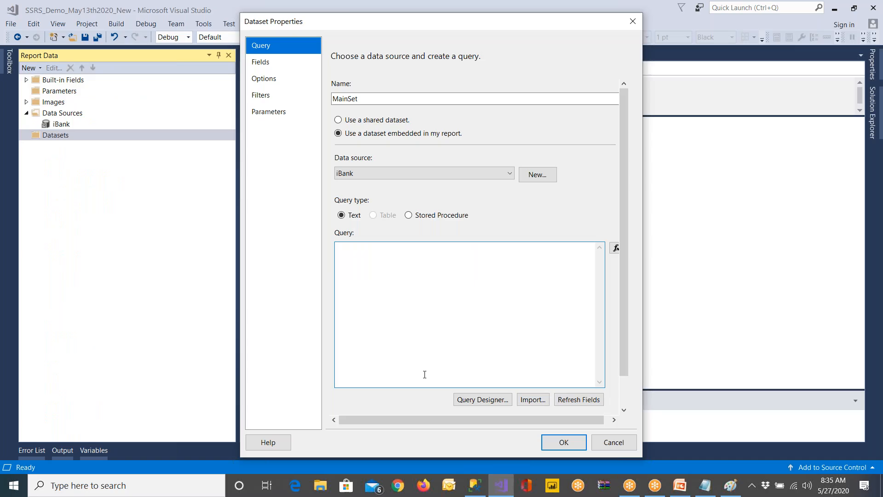
key("ctrl+v")
left_click(566, 442)
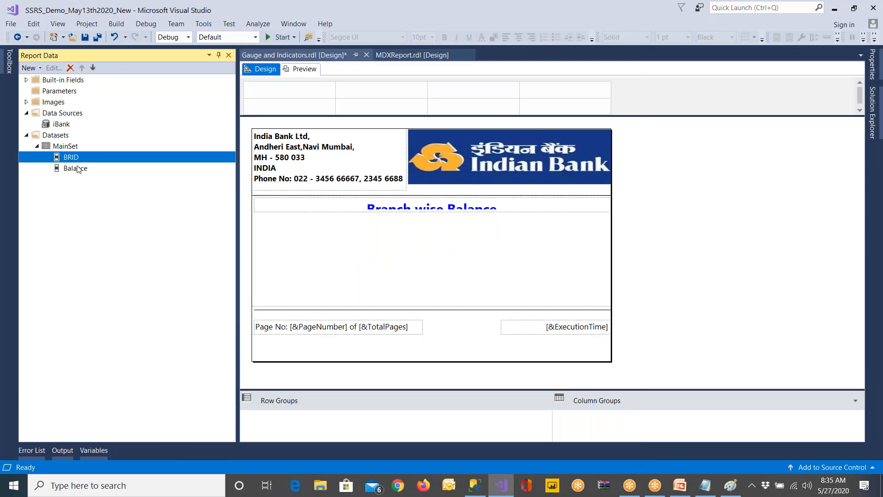
Insert a table below the report title and assign the BRID and Balance fields to its first two columns
right_click(301, 231)
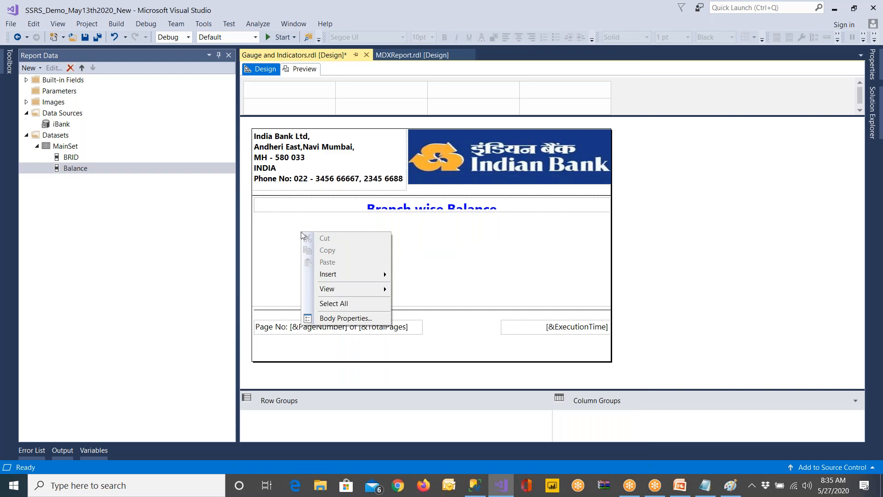
mouse_move(322, 281)
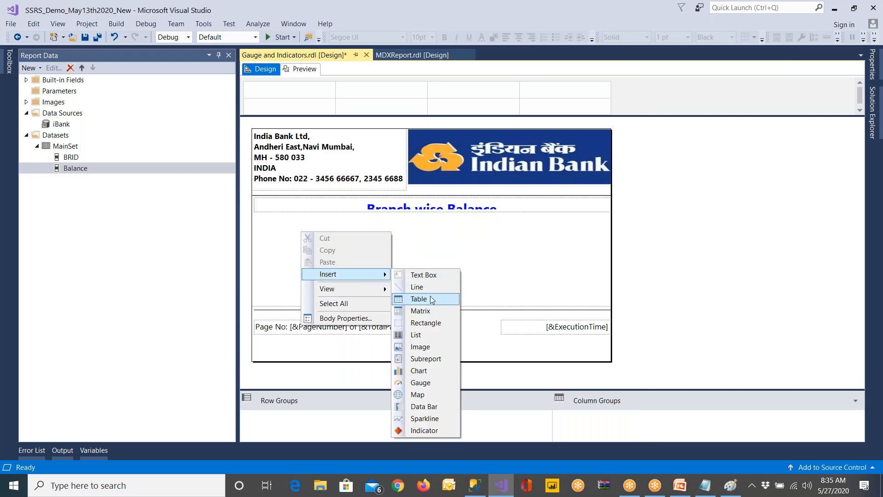
left_click(407, 299)
left_click_drag(311, 232, 295, 227)
left_click(335, 243)
left_click(352, 255)
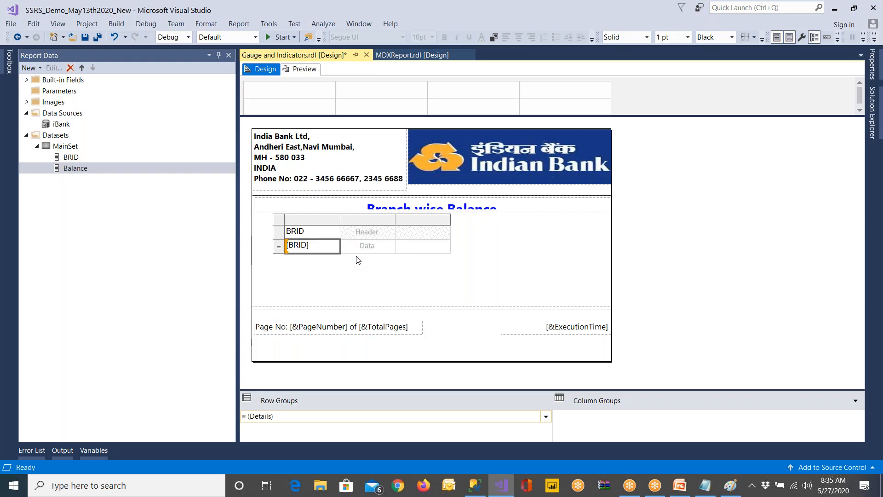
left_click(390, 244)
left_click(404, 267)
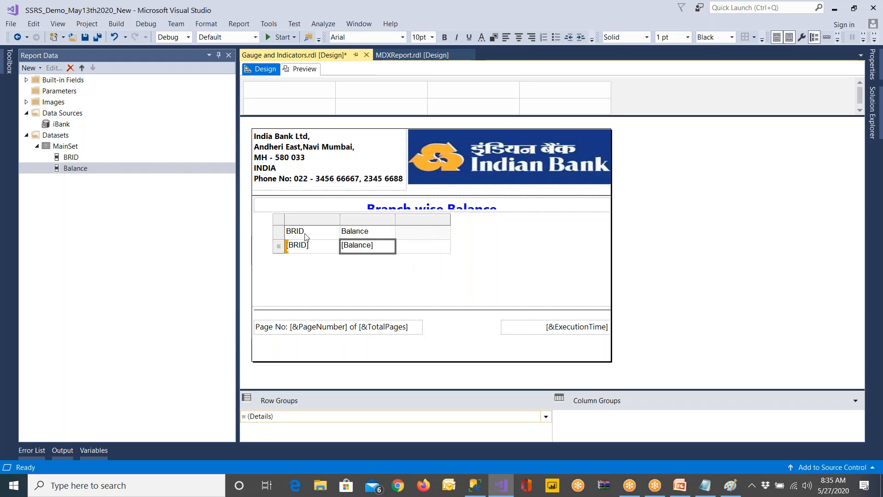
Make the table's header row bold with a cyan background, and save the report
left_click(277, 231)
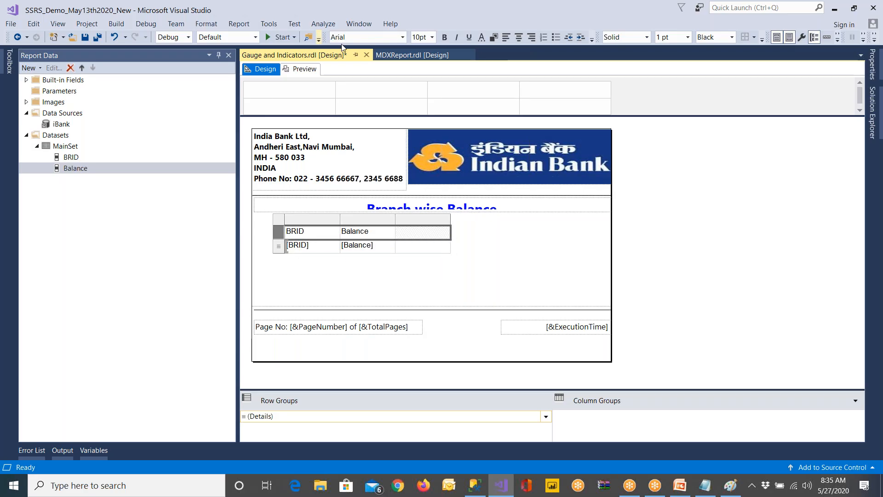
left_click(444, 38)
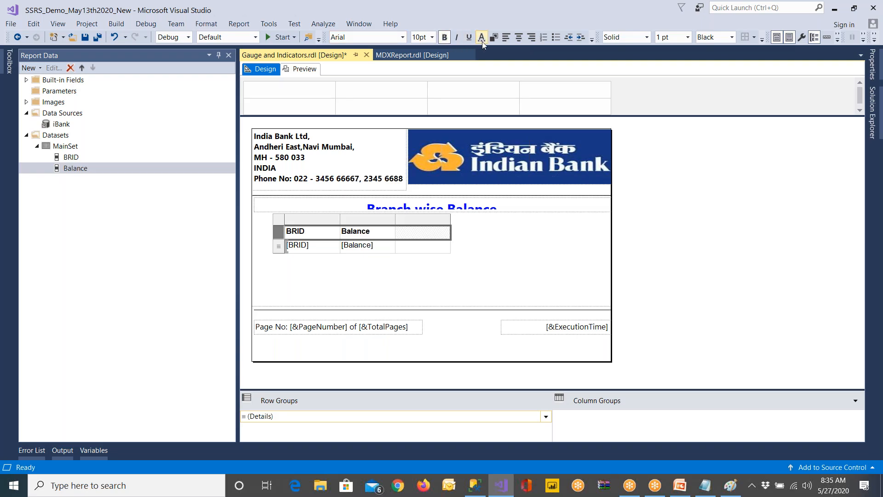
left_click(493, 37)
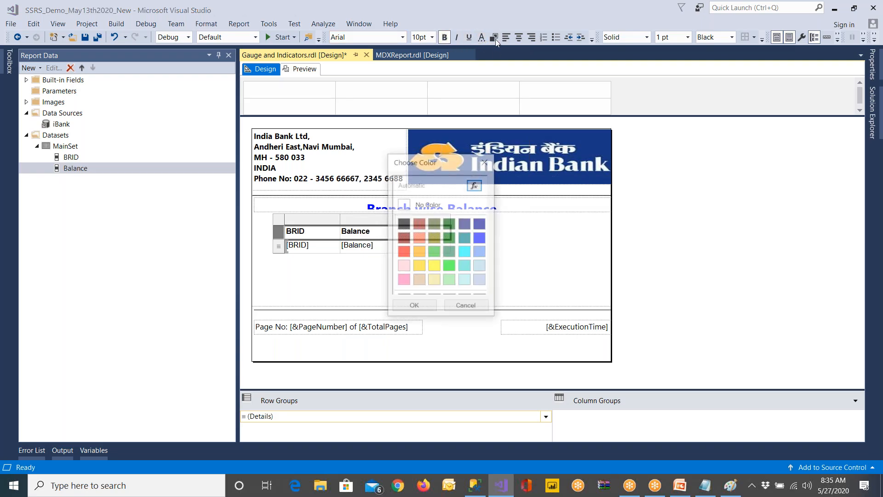
left_click(465, 255)
left_click(414, 307)
left_click(85, 37)
Preview the Branch wise Balance report and close the Error List, Output and Variables windows
left_click(307, 73)
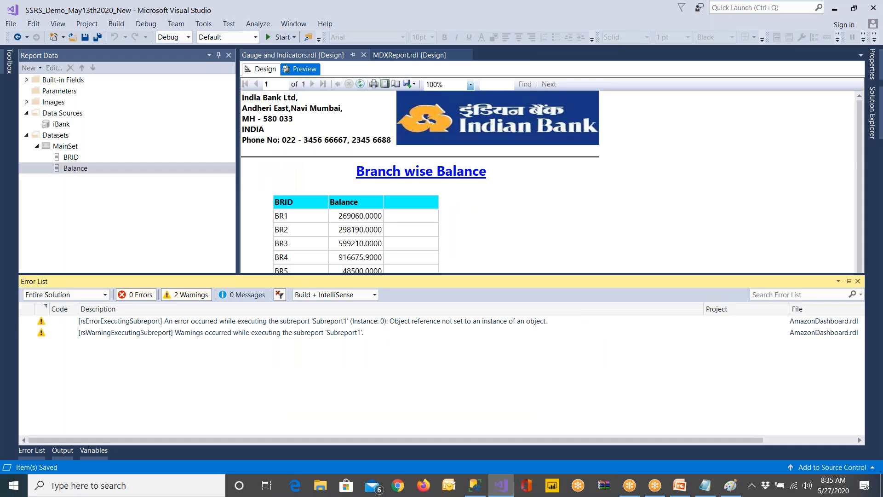
left_click(849, 281)
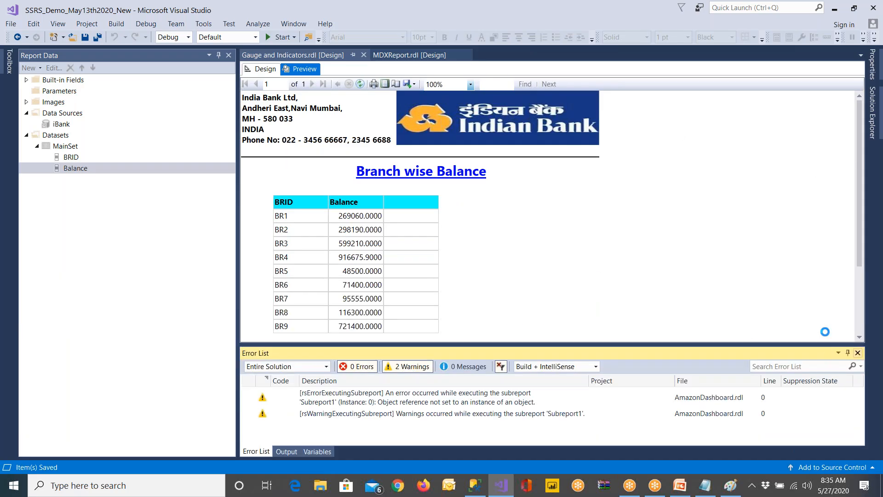
left_click(858, 353)
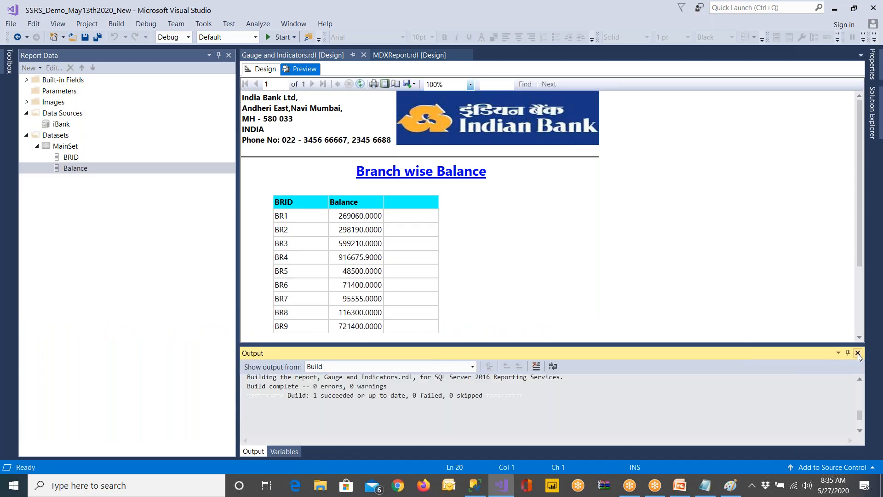
left_click(858, 353)
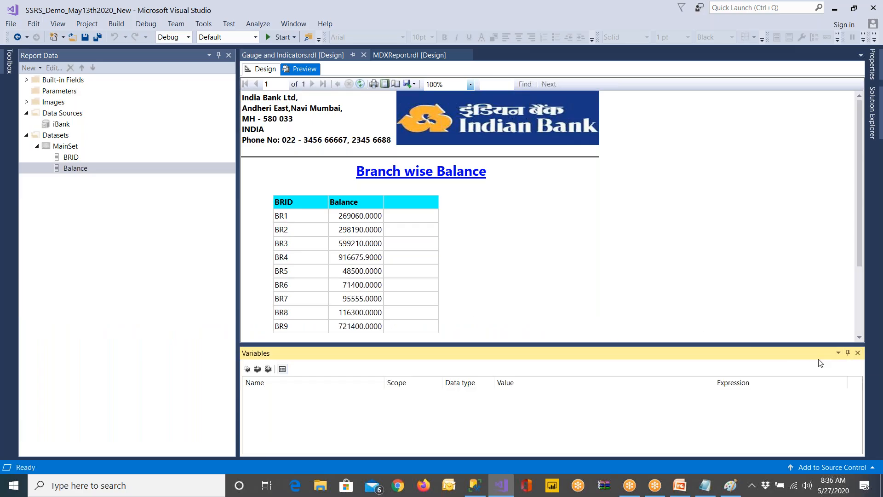
left_click(857, 353)
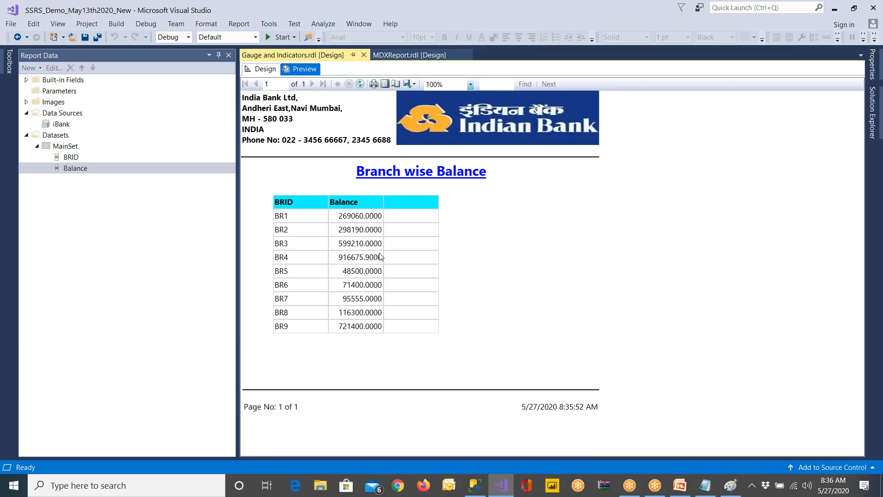
Return to the report design and place a data bar, using the simple horizontal Data Bar type, in the table's Balance detail cell
left_click(250, 69)
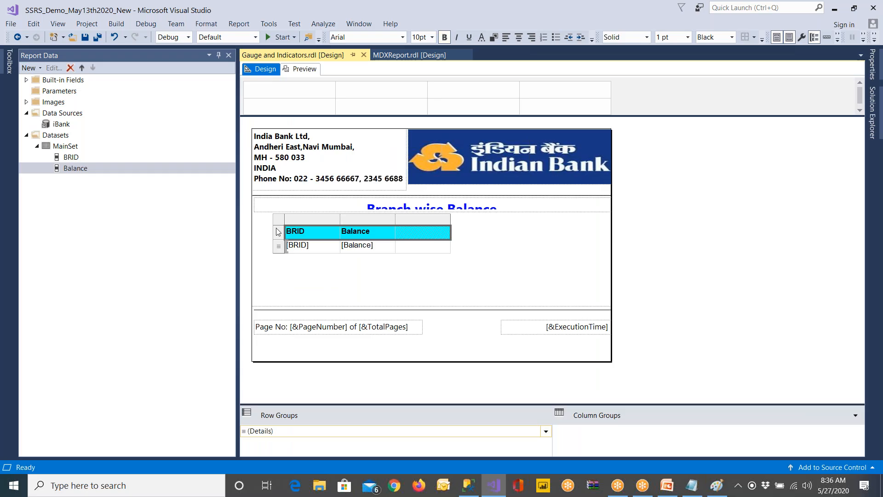
left_click(279, 225)
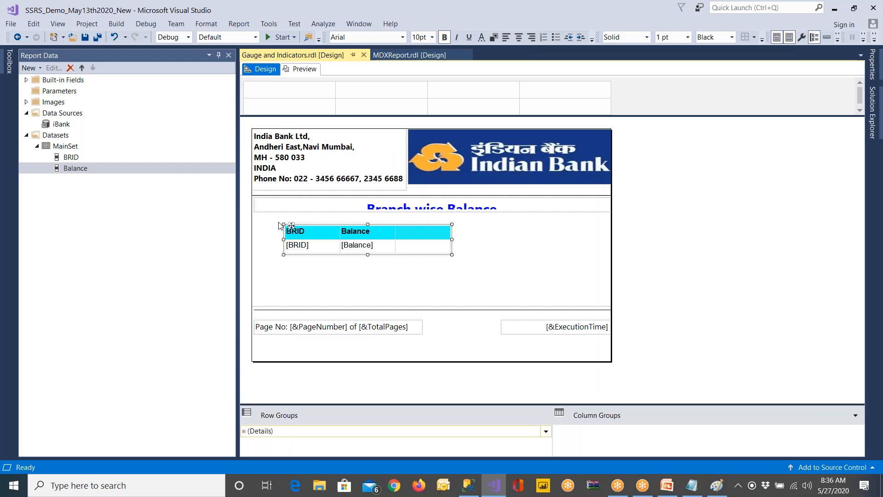
left_click(8, 64)
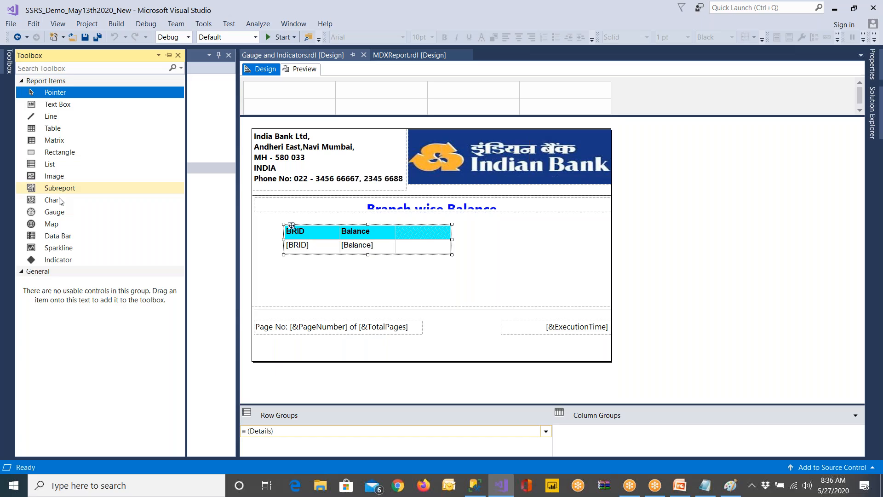
left_click_drag(71, 242, 378, 245)
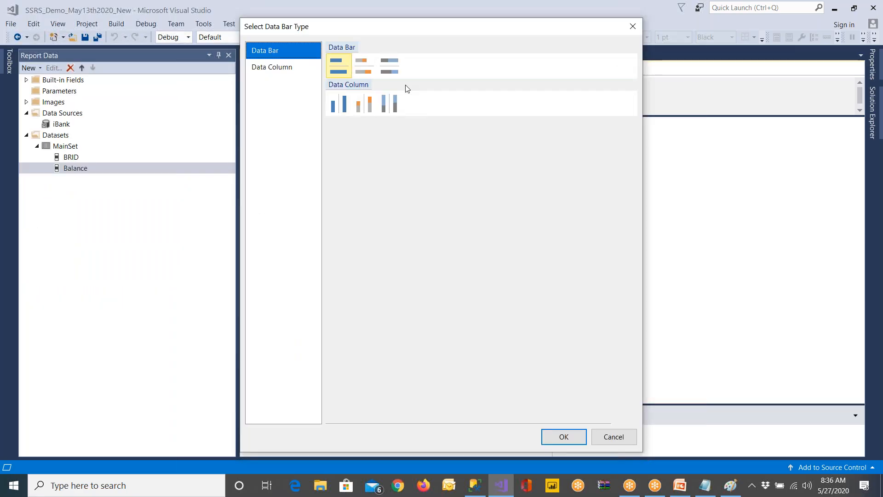
left_click(339, 104)
left_click(338, 75)
left_click(562, 437)
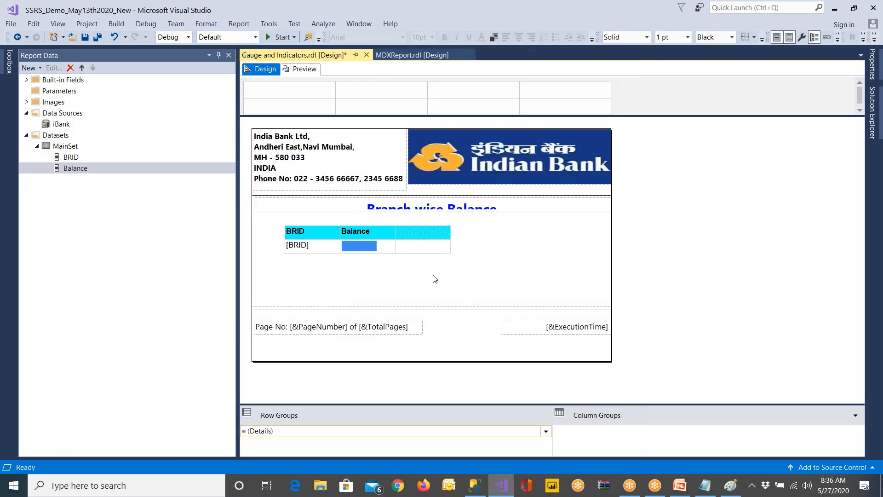
Save the report, preview it with the Balance data bars, and close the Error List
left_click(9, 61)
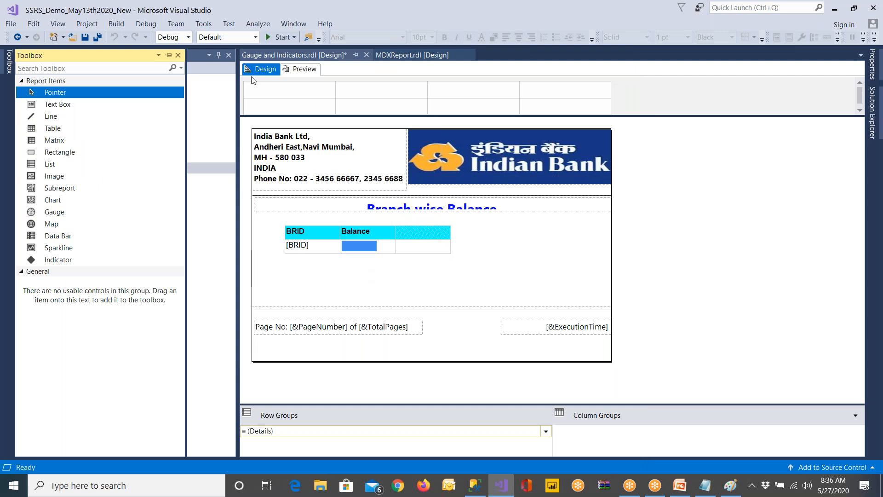
left_click(85, 37)
left_click(304, 69)
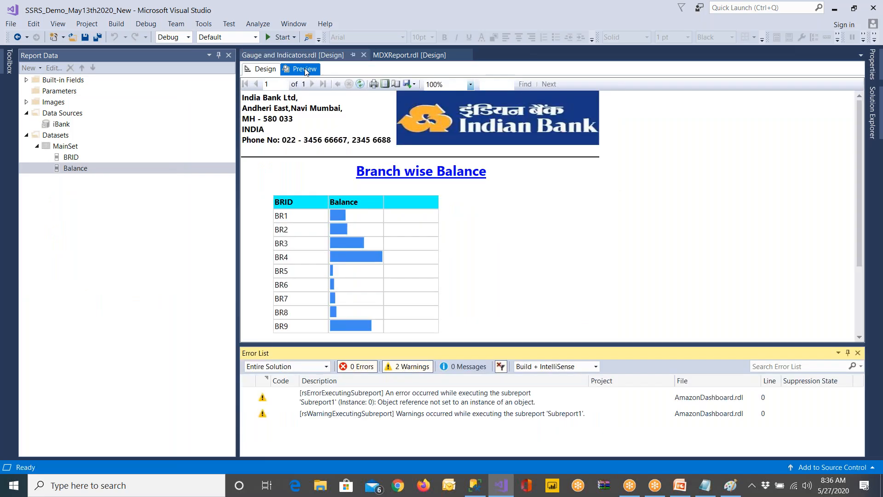
left_click(858, 353)
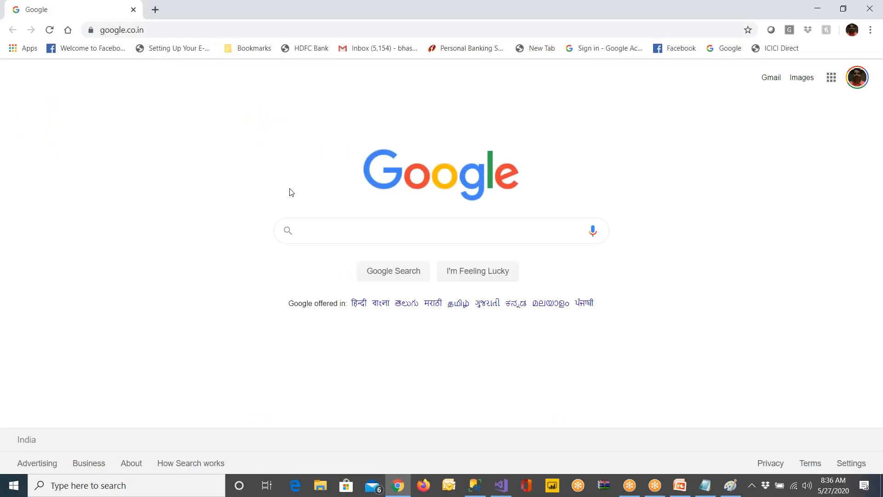
Switch to Chrome and search Google for "data bars in excel", showing the image results
type("data bard")
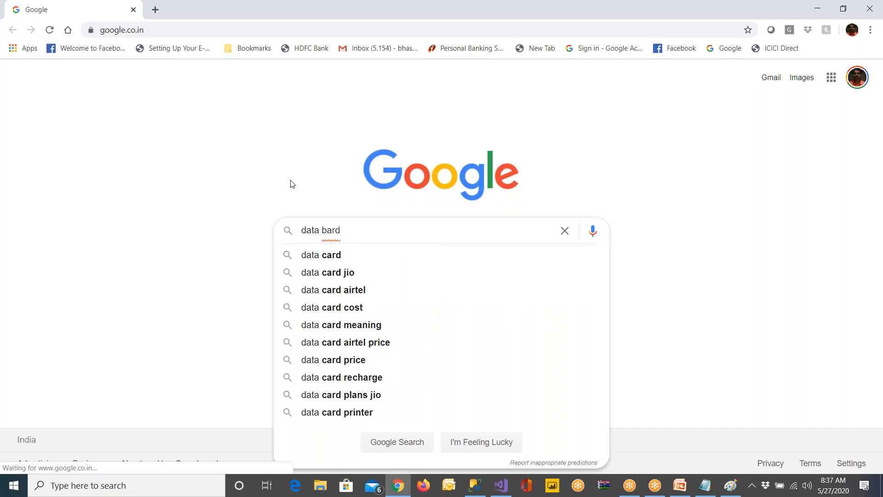
key("BackSpace")
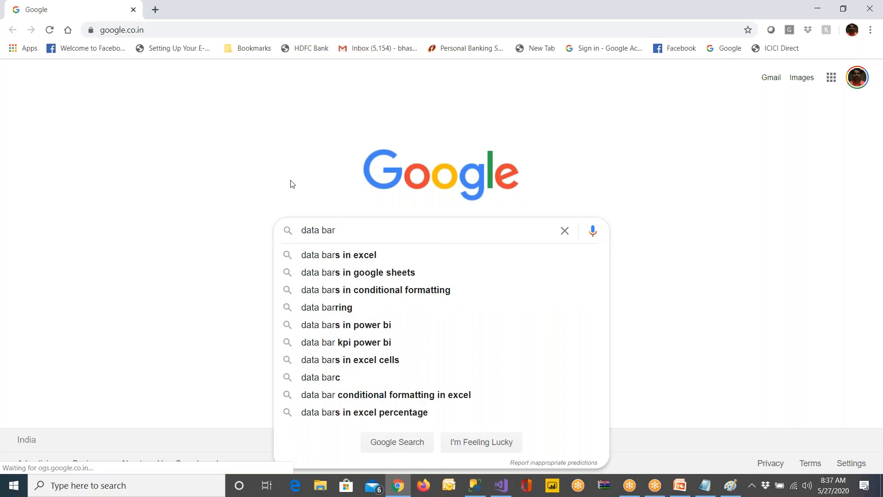
left_click(348, 256)
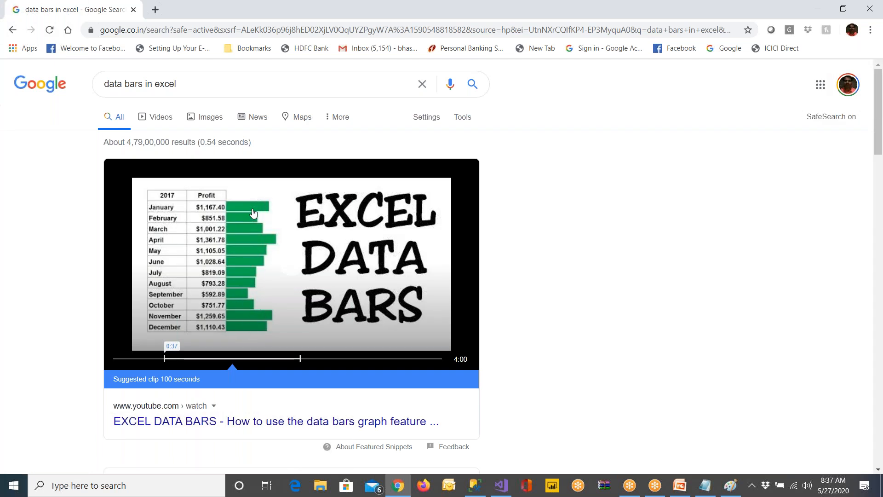
left_click(207, 119)
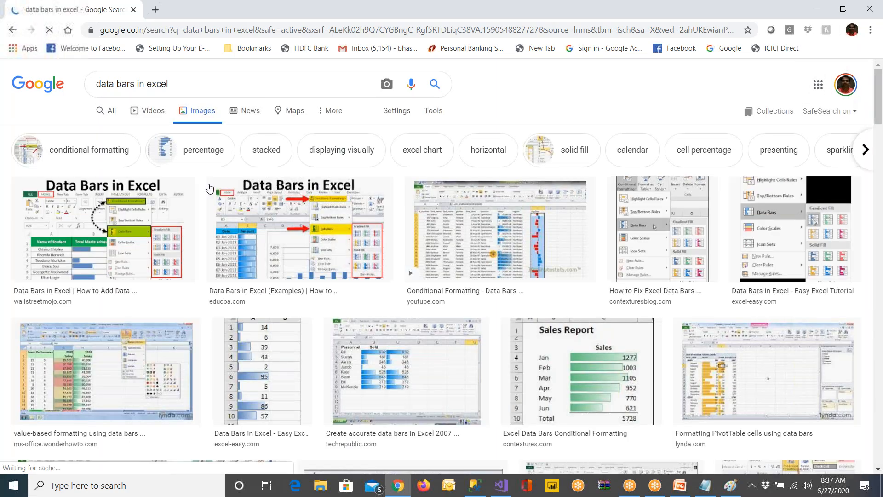
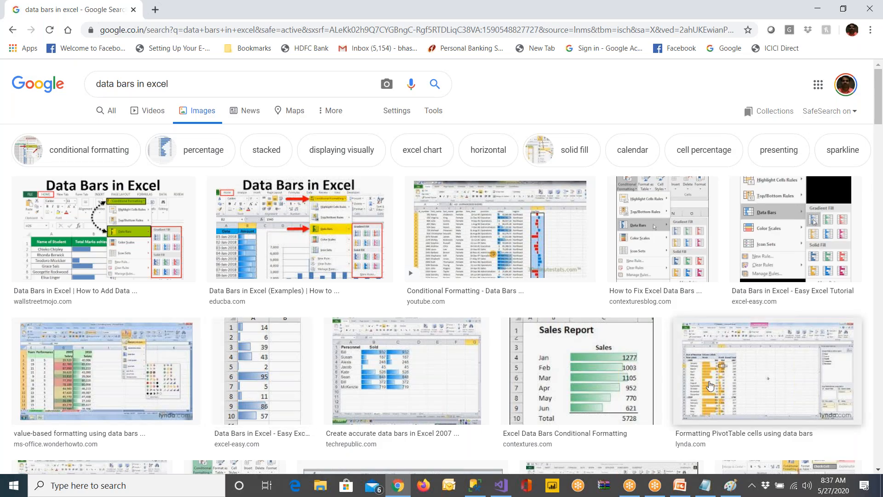
Browse the "data bars in excel" image results and switch back to Visual Studio
scroll(710, 385, "down", 1)
scroll(710, 386, "down", 12)
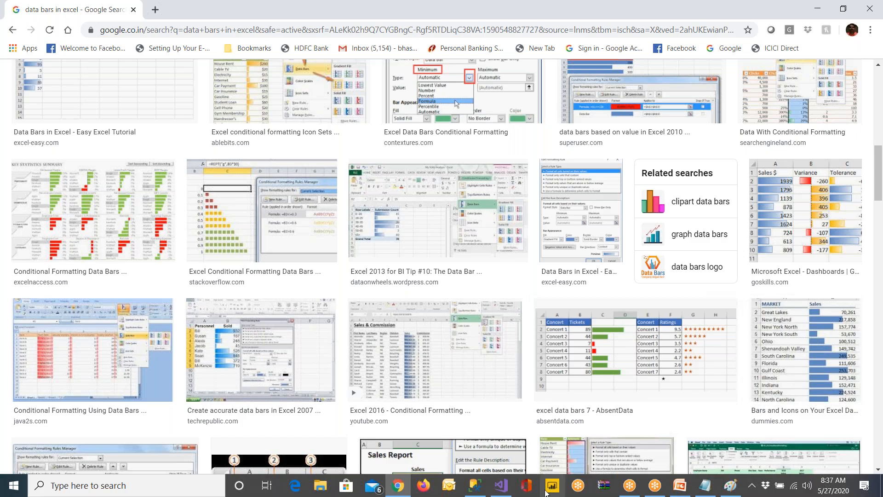
left_click(501, 485)
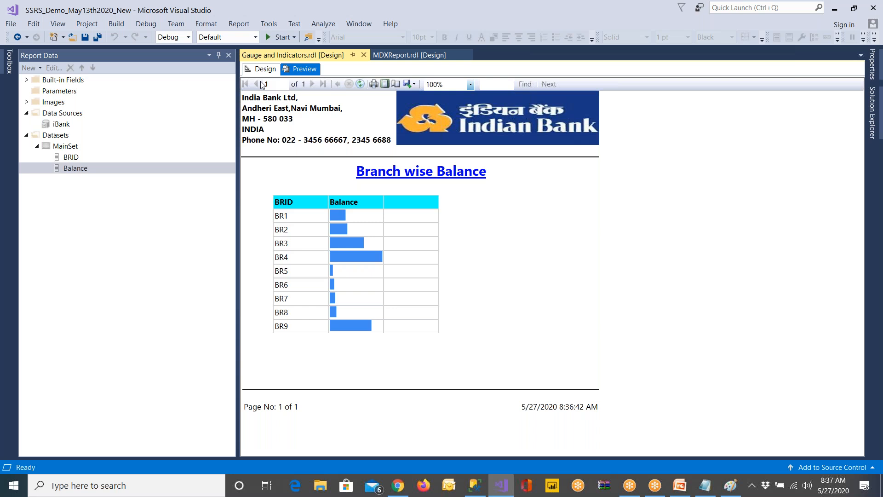
Return to the report design and show data labels on the data bar in the table's Balance detail cell
left_click(263, 69)
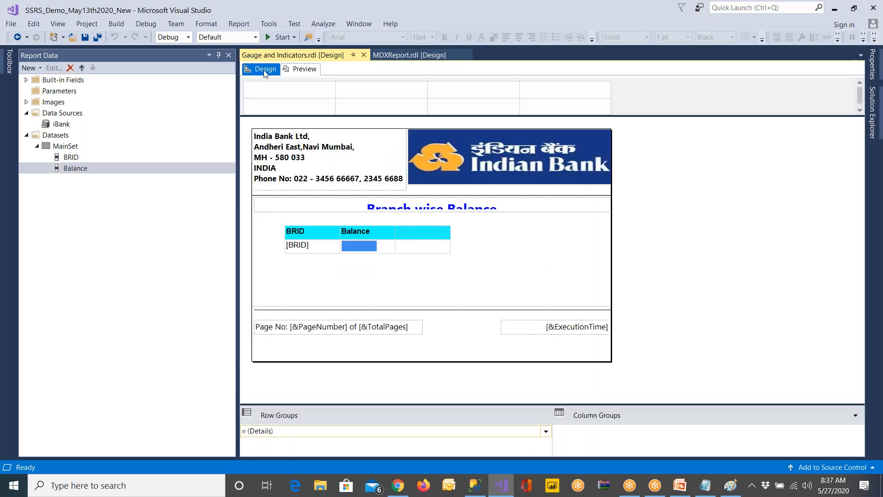
left_click(380, 249)
right_click(380, 249)
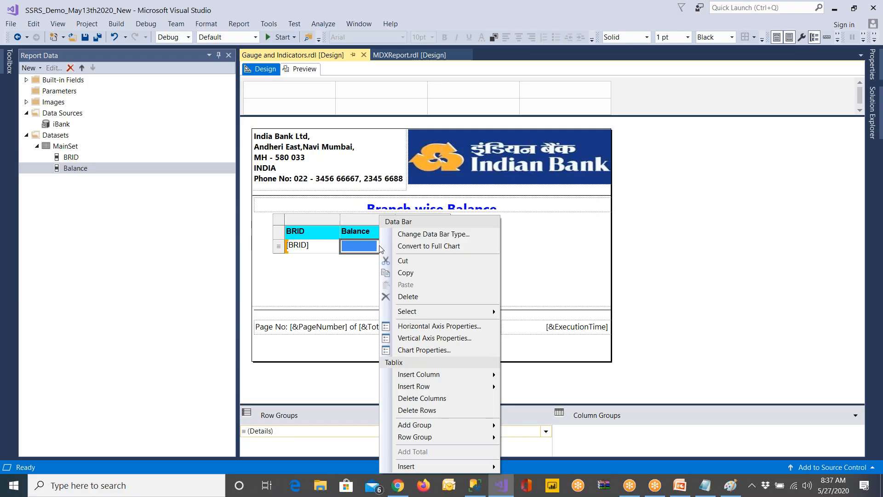
left_click(370, 291)
left_click(359, 247)
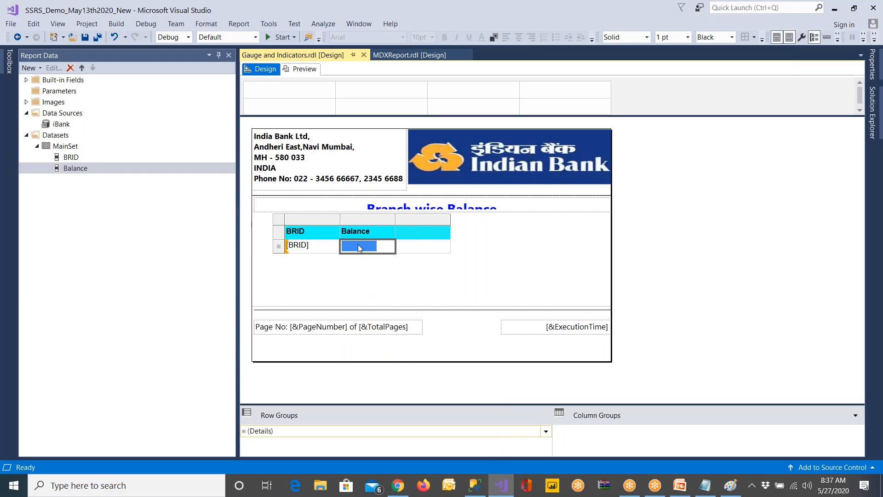
left_click(358, 247)
right_click(359, 247)
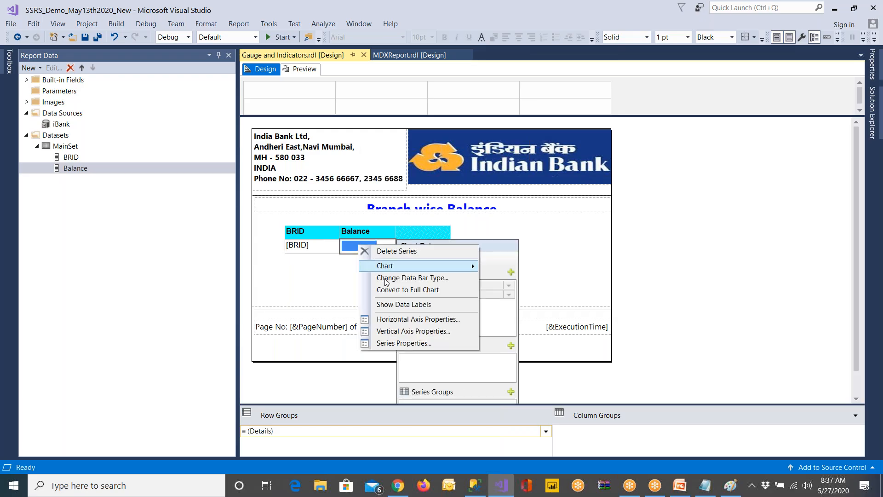
left_click(404, 304)
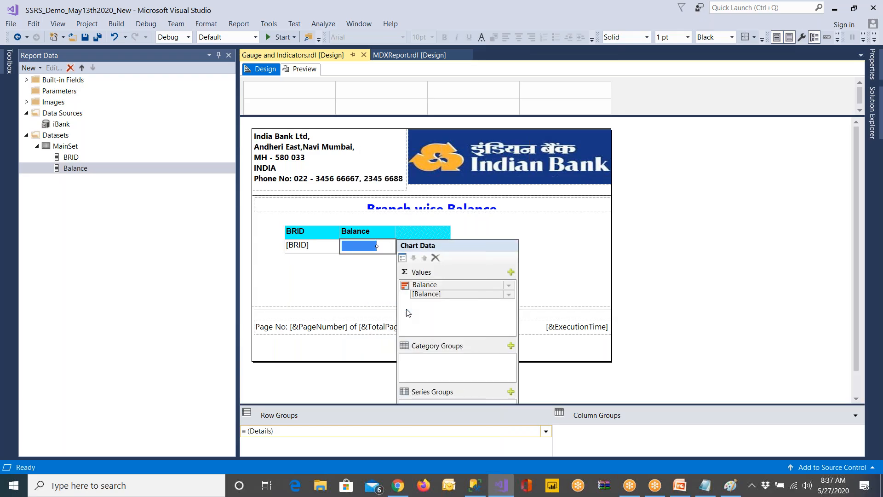
Widen the table's Balance column, then save and preview the report
left_click(364, 285)
left_click(393, 231)
left_click_drag(397, 232, 437, 231)
left_click(411, 277)
key("ctrl+s")
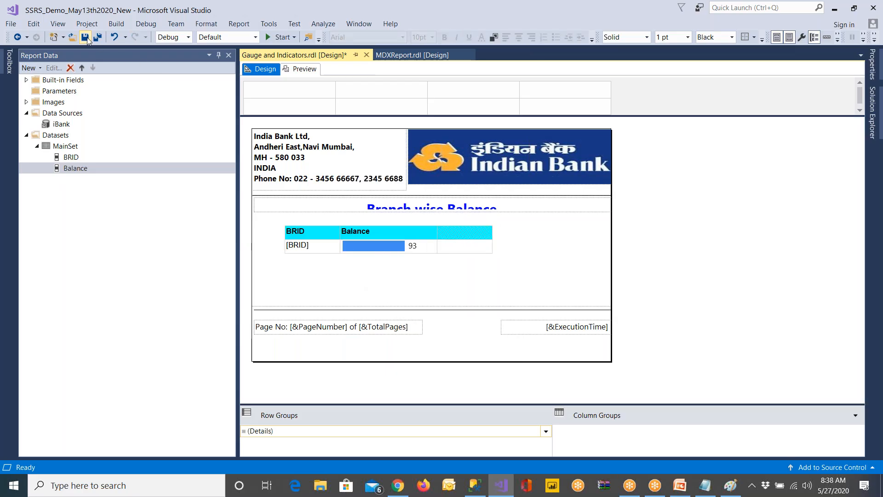
left_click(304, 69)
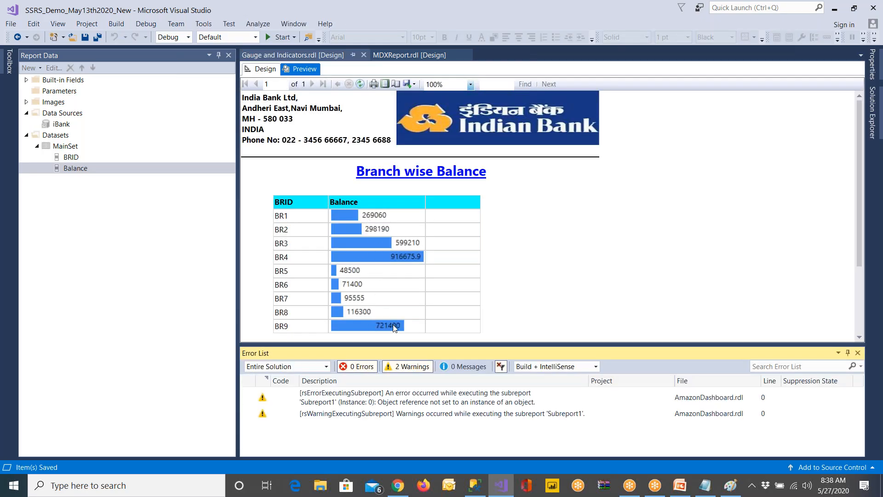
Switch to Chrome, look through more of the Excel data bar image examples, and return to Visual Studio
left_click(398, 485)
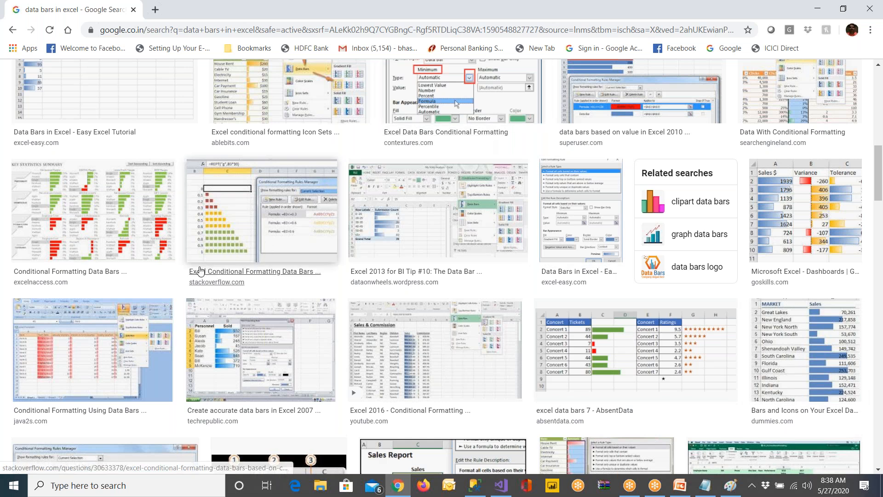
scroll(189, 285, "down", 1)
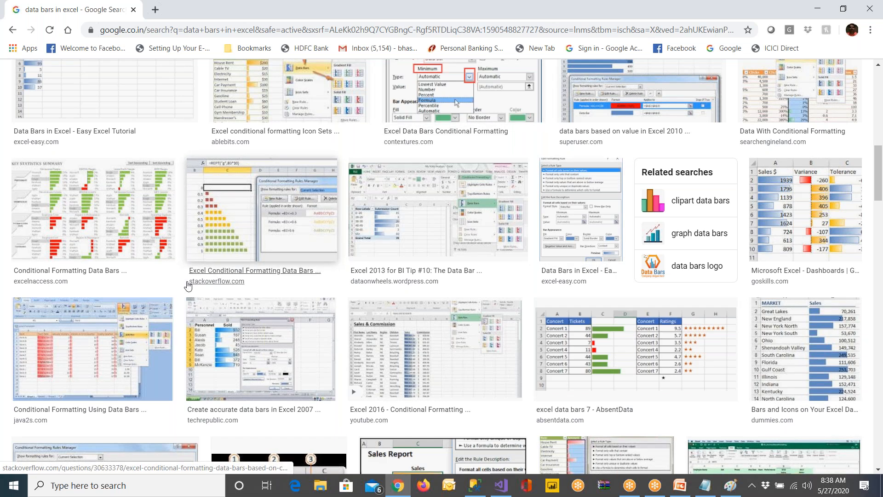
scroll(188, 285, "down", 6)
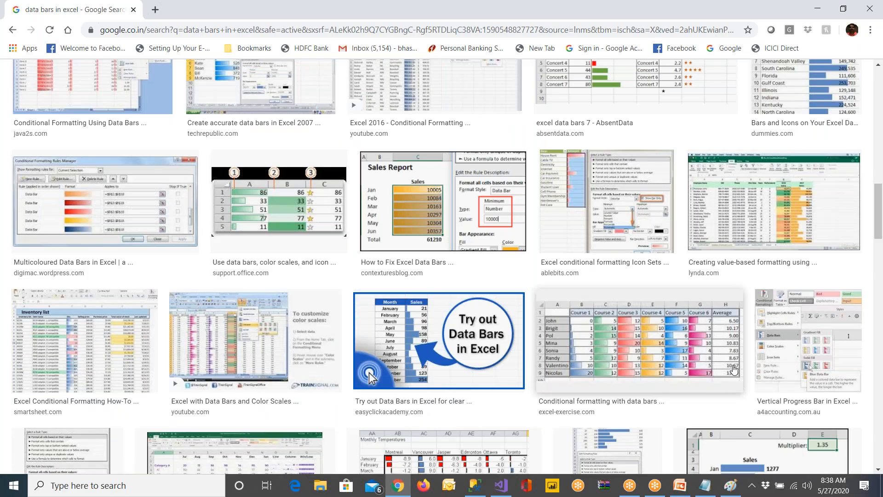
scroll(734, 370, "down", 3)
scroll(739, 373, "down", 4)
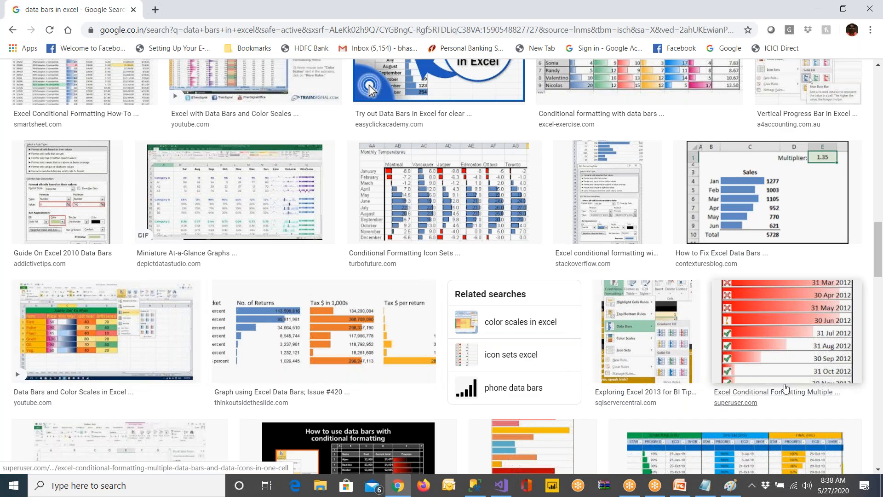
scroll(785, 387, "down", 3)
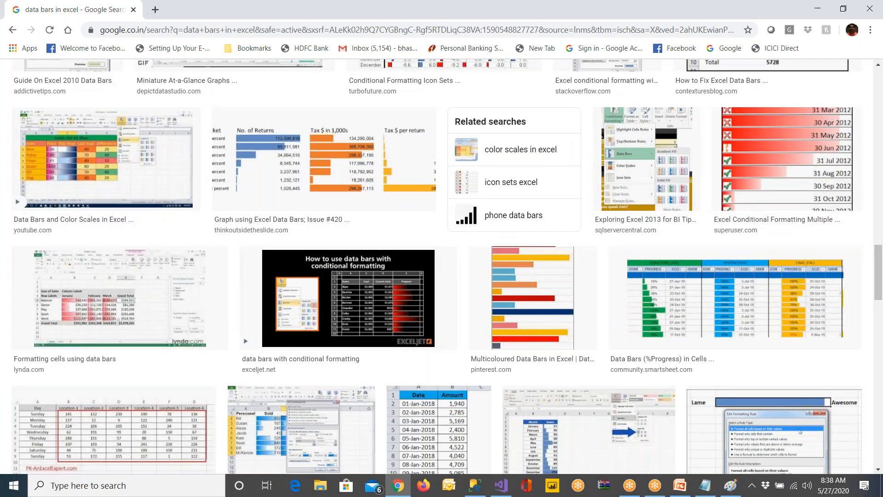
key("alt+Tab")
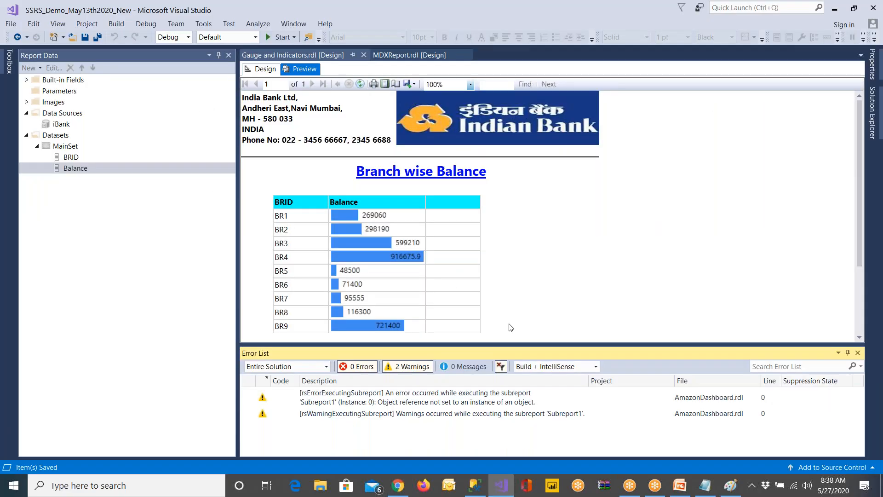
Inspect the Balance data bar and its label in the design, check the report preview, and return to the design
left_click(381, 230)
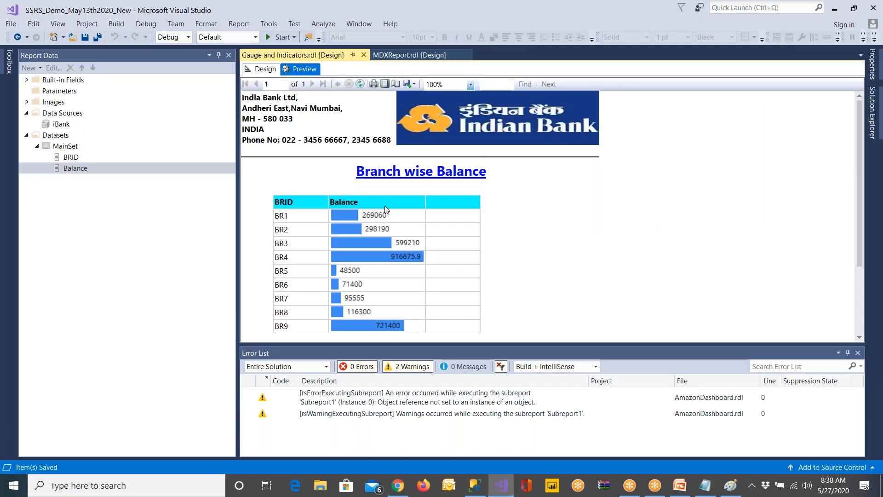
left_click(261, 69)
left_click(376, 234)
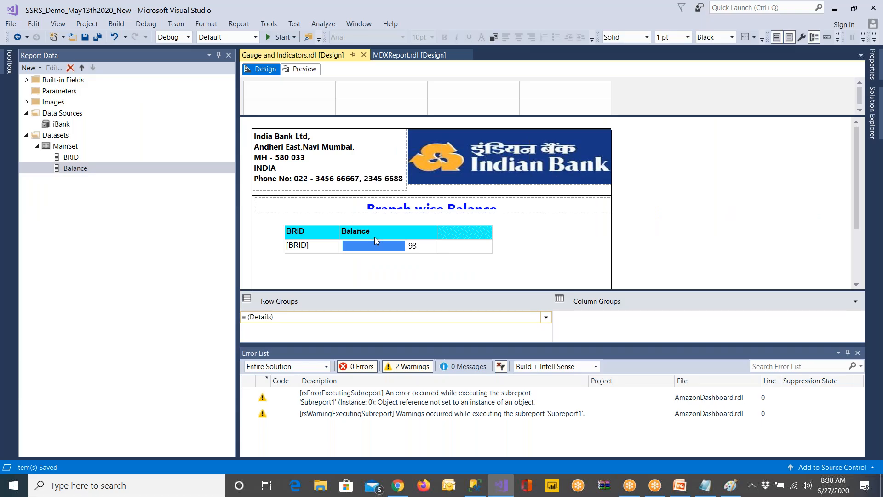
left_click(386, 219)
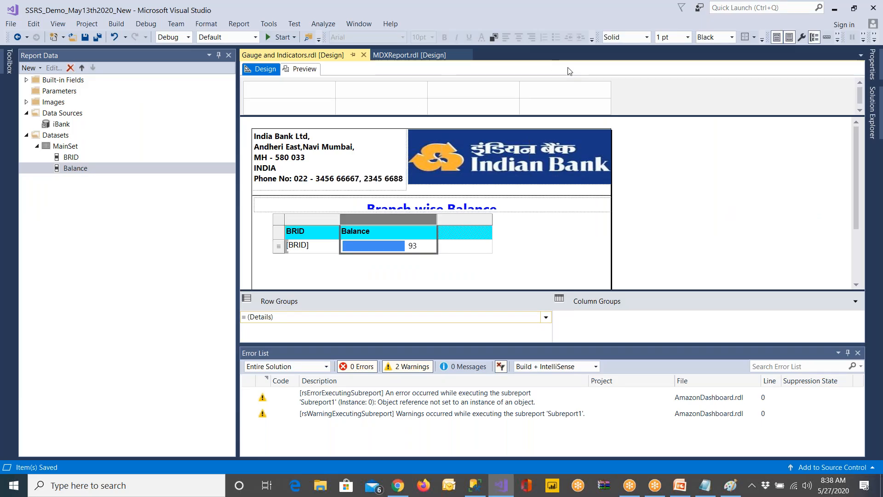
left_click(413, 246)
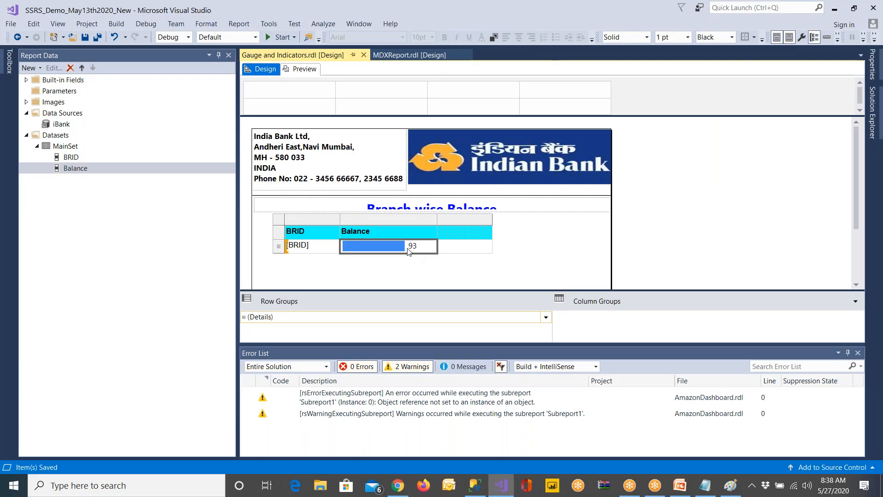
left_click(412, 246)
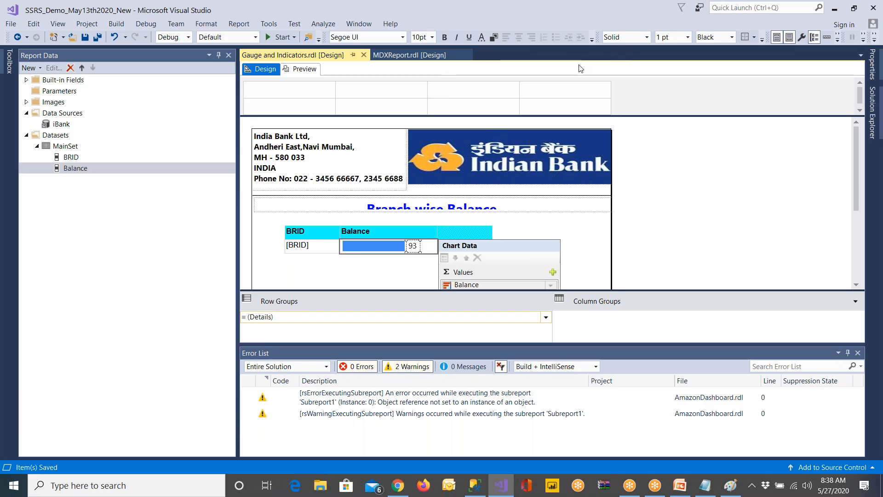
left_click(591, 253)
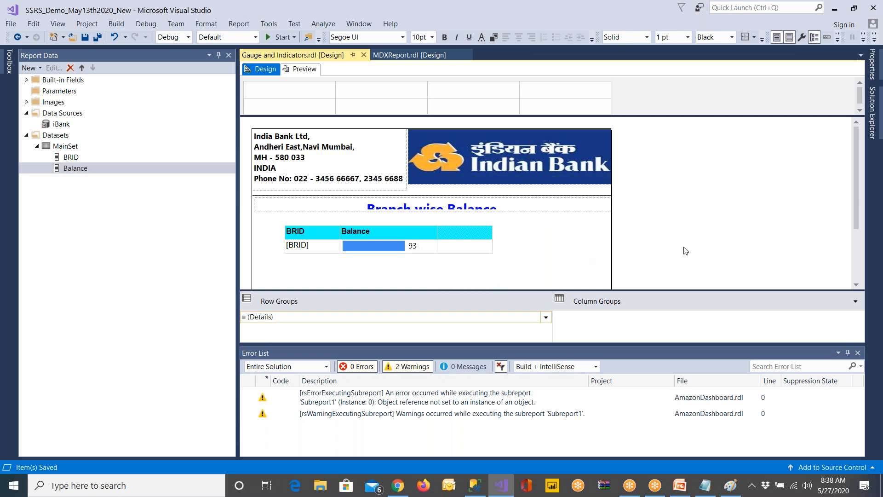
left_click_drag(855, 224, 854, 270)
left_click(384, 171)
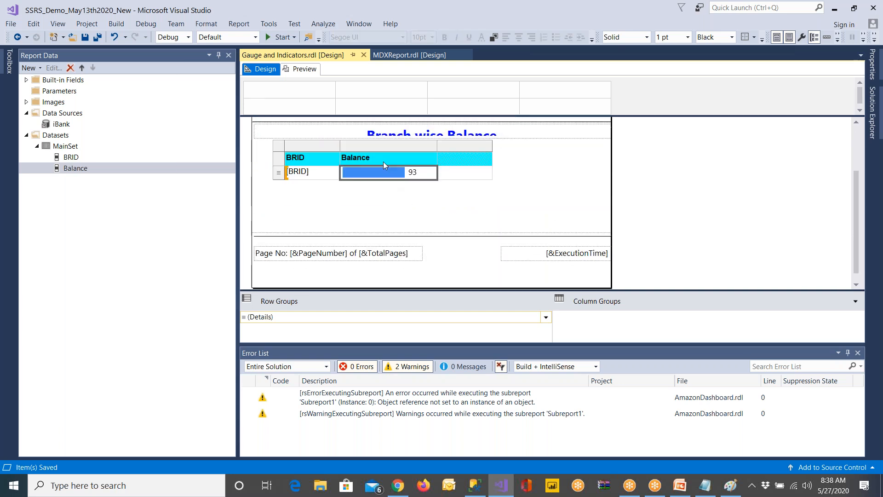
left_click(376, 199)
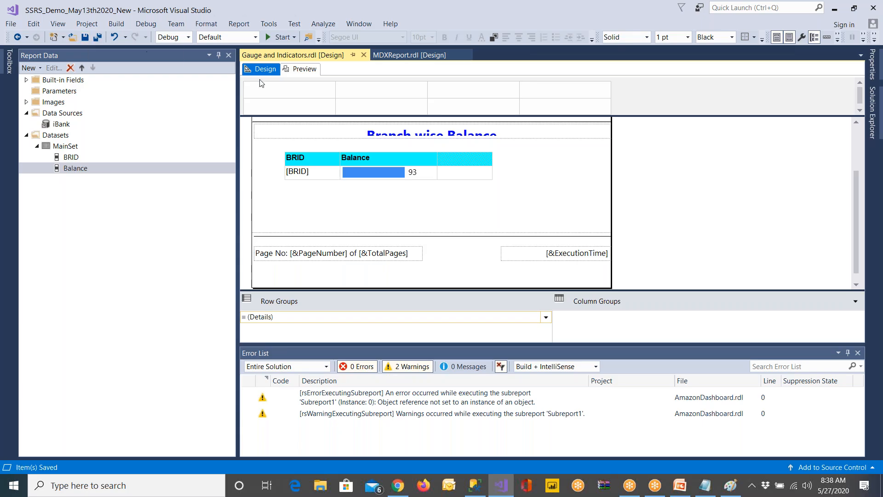
left_click(304, 69)
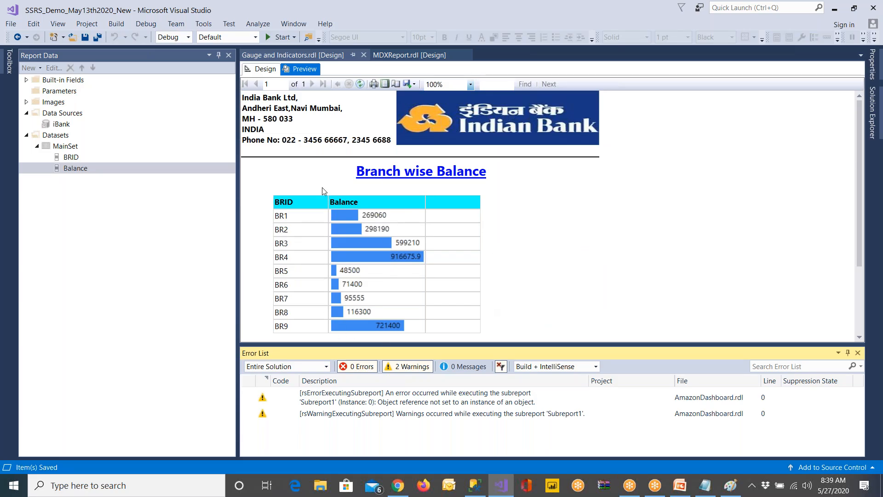
left_click(261, 70)
Enter "Gauge" as the header of the table's third column
left_click(457, 171)
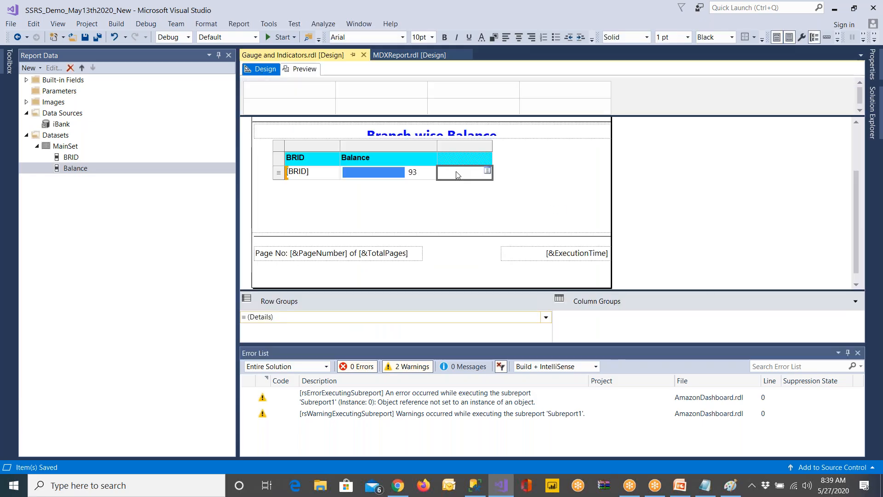
left_click(456, 161)
type("Gag")
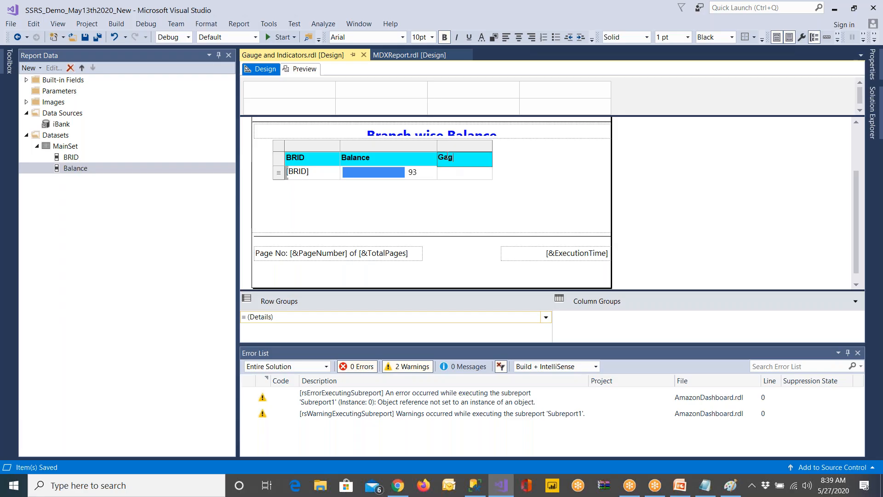
type("uge")
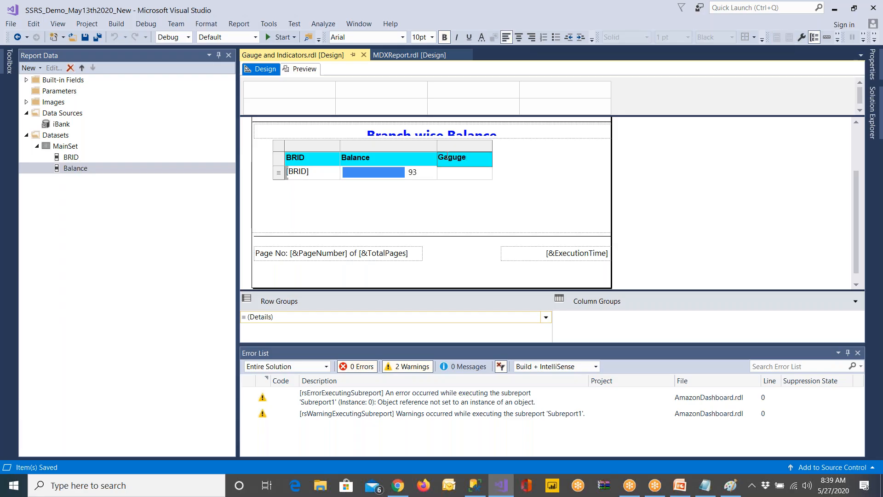
key("BackSpace")
key("BackSpace")
key("BackSpace")
type("uge")
left_click(387, 221)
left_click(319, 177)
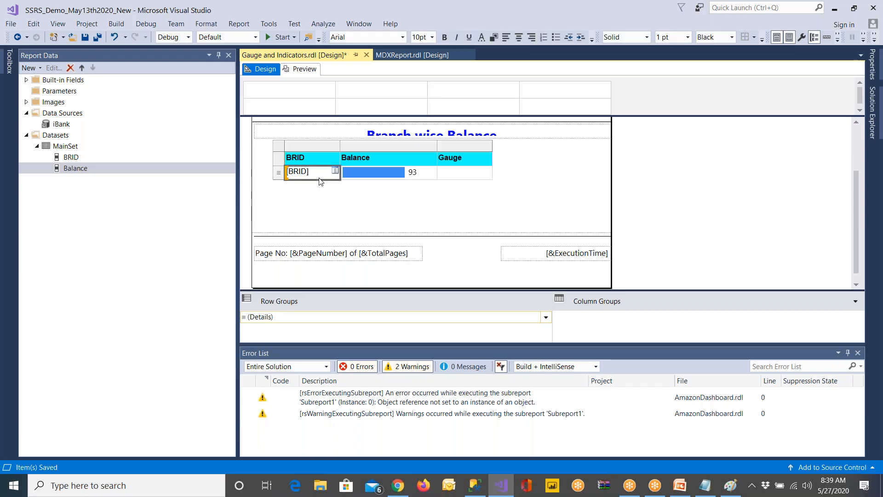
Replace the third column's header text with "Share of Branch"
double_click(464, 159)
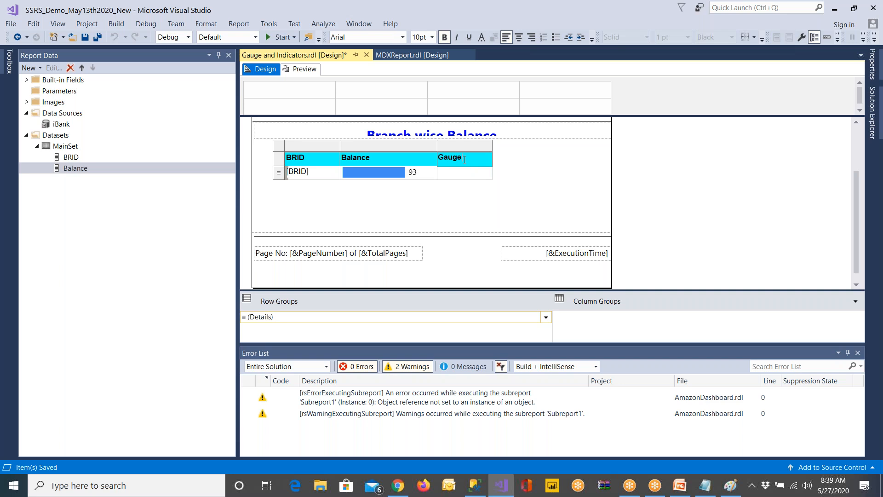
key("BackSpace")
key("BackSpace")
key("BackSpace")
key("BackSpace")
key("BackSpace")
type("Share of")
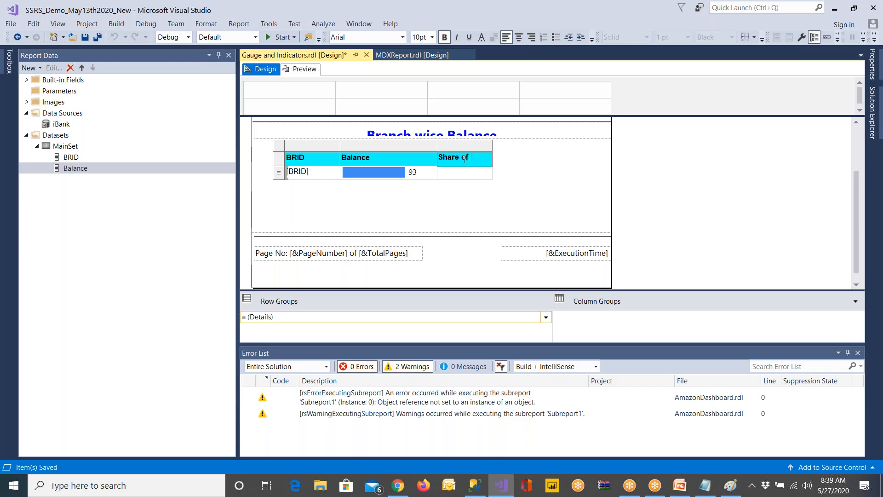
type(" BrID")
key("BackSpace")
key("BackSpace")
key("BackSpace")
type("a")
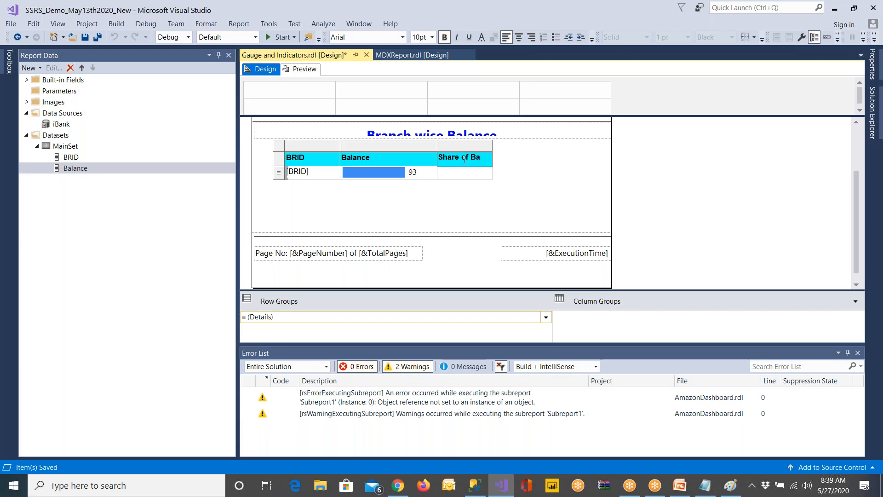
key("BackSpace")
type("ranch")
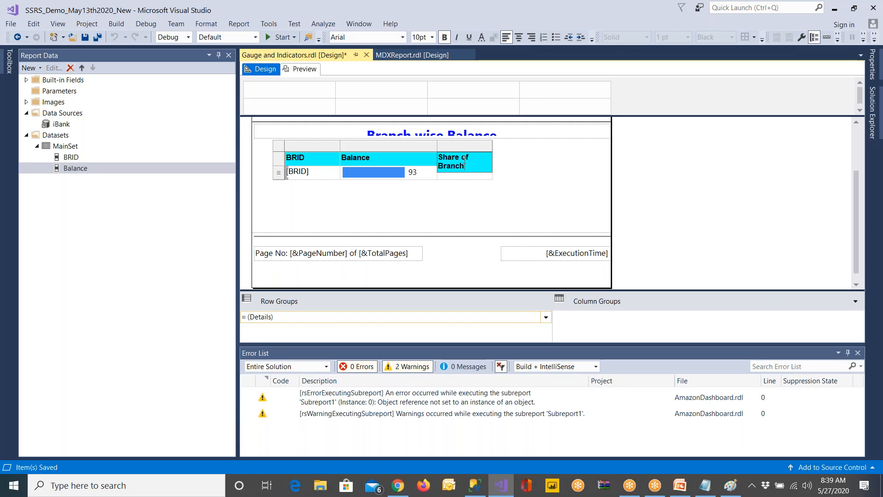
left_click(481, 191)
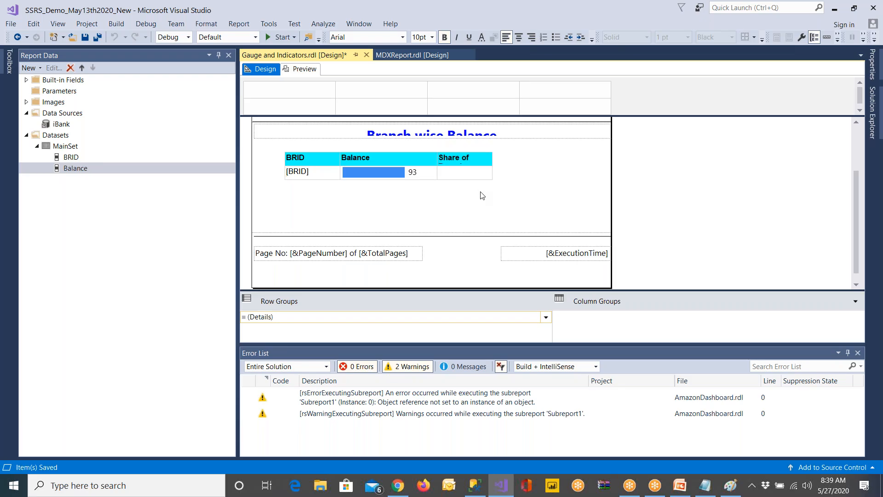
Switch to Notepad and replace the existing notes with the sample lines "A 10", "B 20" and "C 30"
key("super")
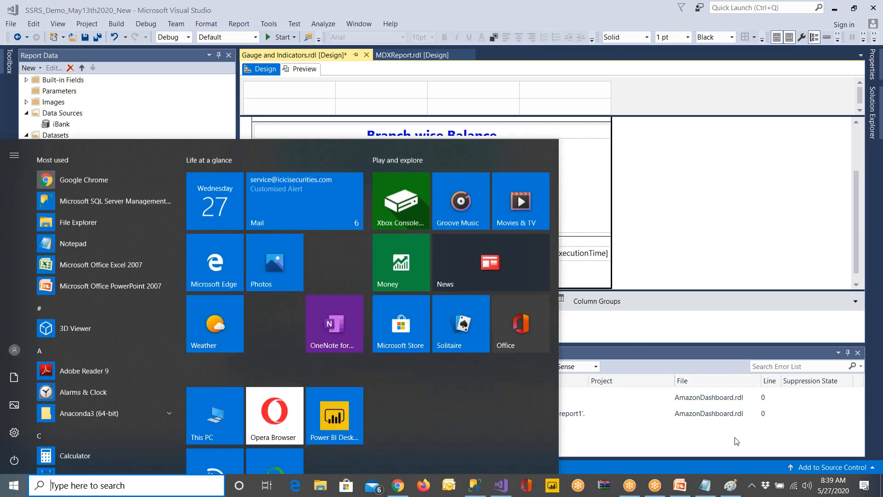
left_click(705, 485)
left_click_drag(64, 251, 14, 115)
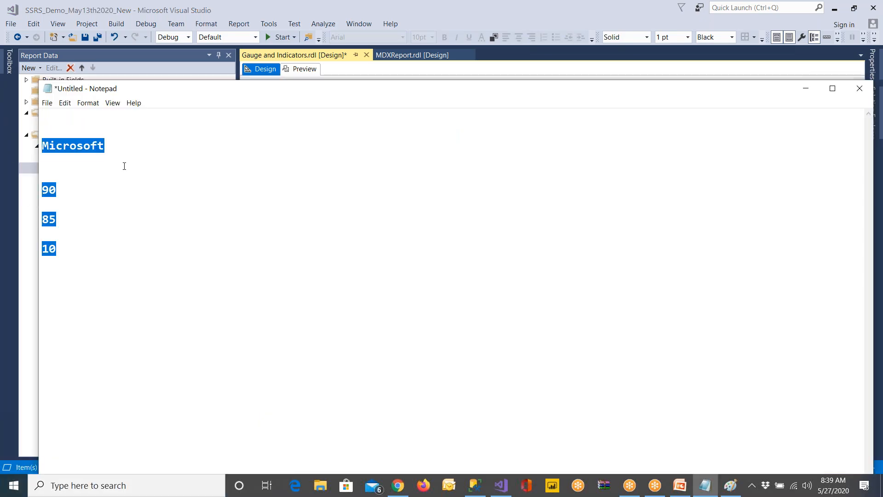
type("A 10 ")
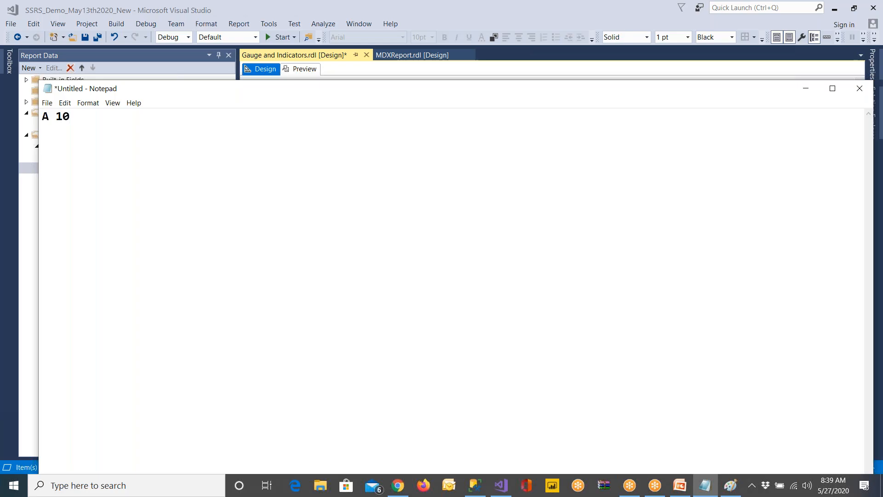
type("B 20")
key("Return")
type("C 30")
key("Return")
Add the line "A share = 10/60" below the three sample values
type("A share = ")
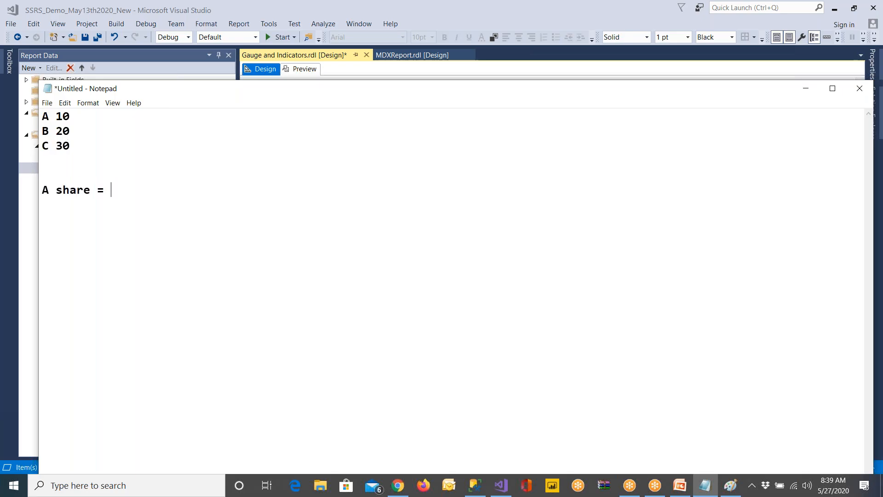
type("10/")
mouse_move(57, 117)
left_mouse_down()
mouse_move(72, 118)
mouse_move(63, 134)
left_mouse_up()
left_click(133, 189)
type("60")
Duplicate the A share line below and change the copy to "B share = 20/60"
left_click_drag(201, 201, 30, 178)
key("ctrl+c")
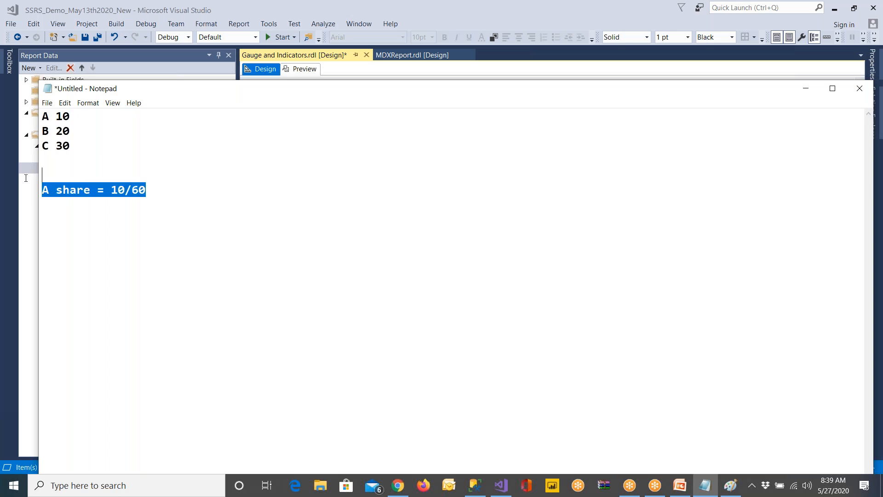
left_click(193, 190)
key("ctrl+v")
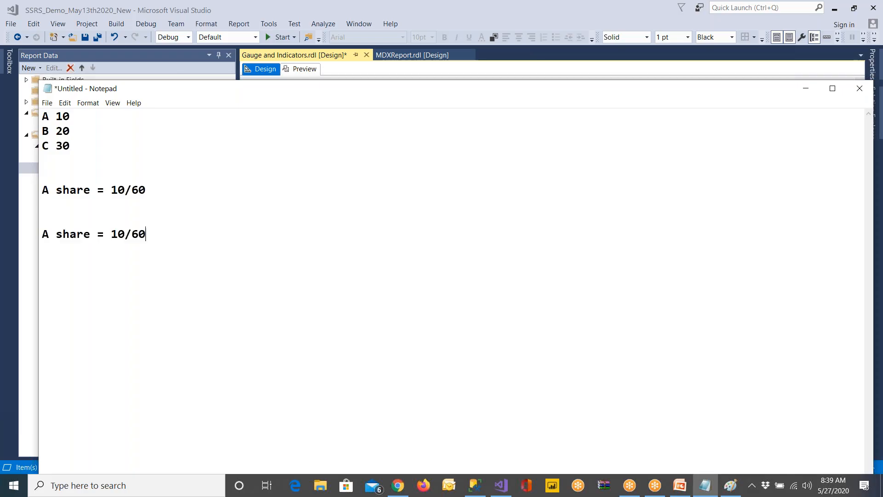
left_click_drag(48, 233, 39, 236)
type("B")
left_click_drag(125, 235, 113, 236)
type("20")
Paste another copy of the A share line and change it to "C share = 30/60"
left_click_drag(131, 235, 158, 236)
left_click(174, 236)
key("ctrl+v")
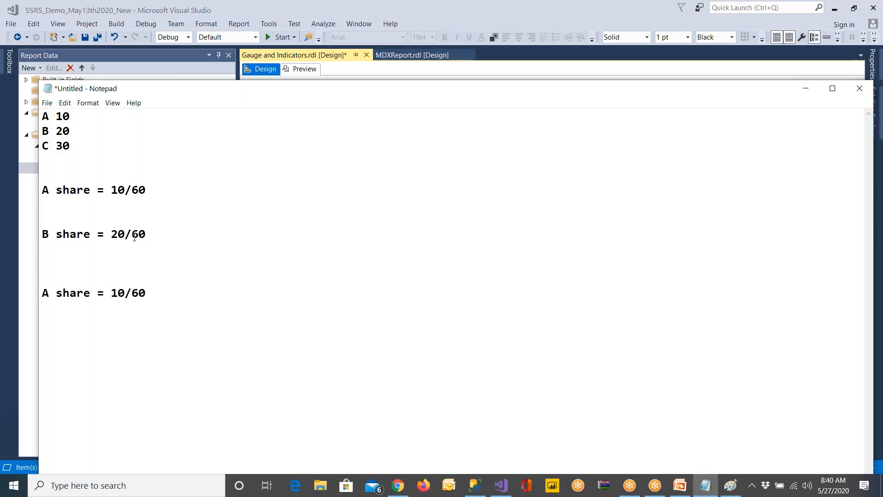
left_click_drag(49, 290, 34, 293)
type("C")
key("BackSpace")
type("0")
Remove the blank lines between the A, B and C share lines
key("Delete")
key("Delete")
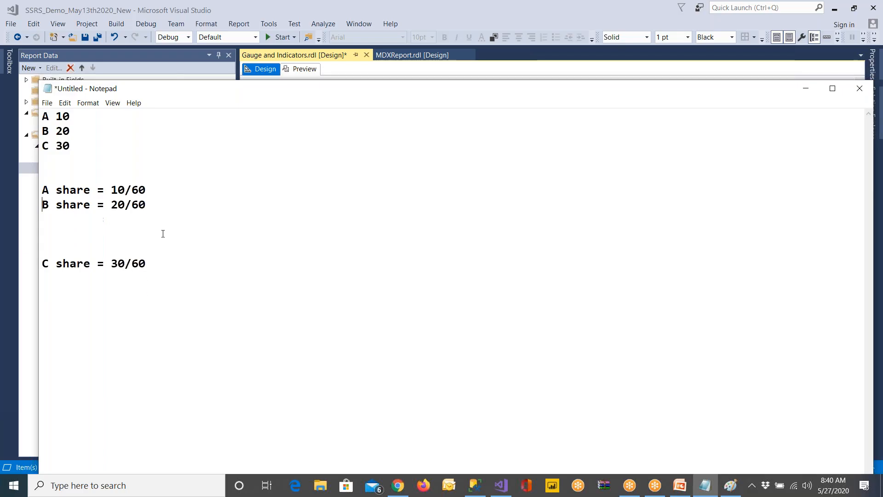
key("Down")
key("Delete")
key("Delete")
key("Delete")
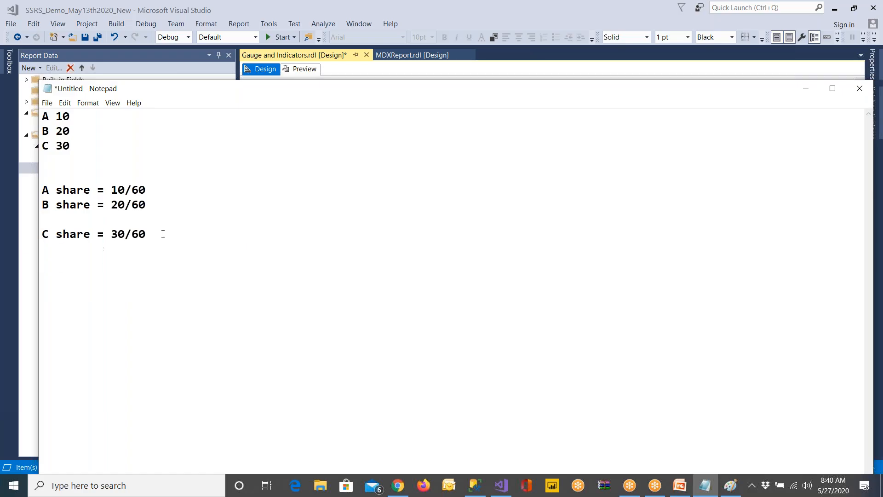
Rename A, B and C in the sample value list to BR1, BR2 and BR3
double_click(50, 116)
type("BR1")
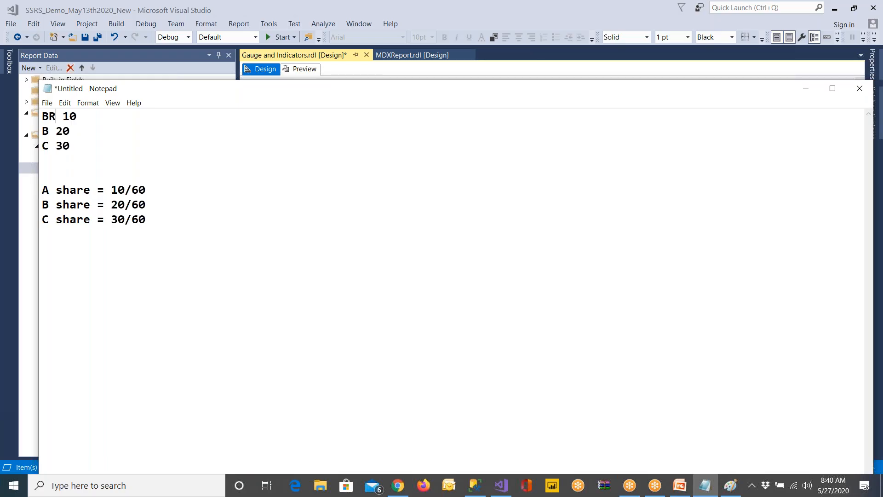
key("shift+Left")
type("BR2")
key("shift+Left")
type("BR3")
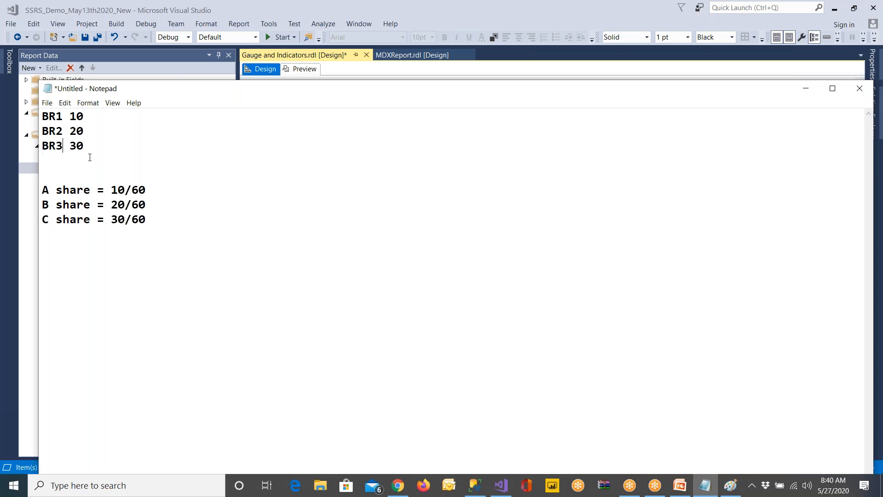
left_click_drag(57, 120, 51, 117)
Switch to SQL Server Management Studio and examine the Balance column in the query results
left_click(482, 492)
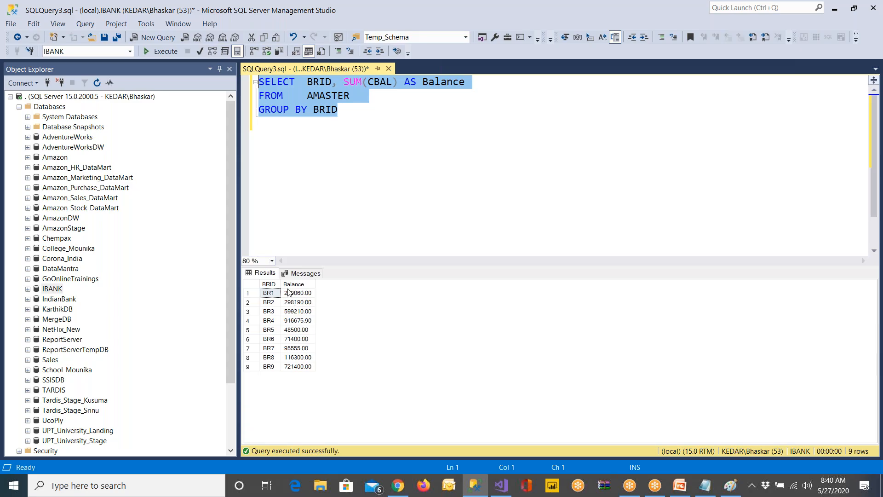
left_click(300, 296)
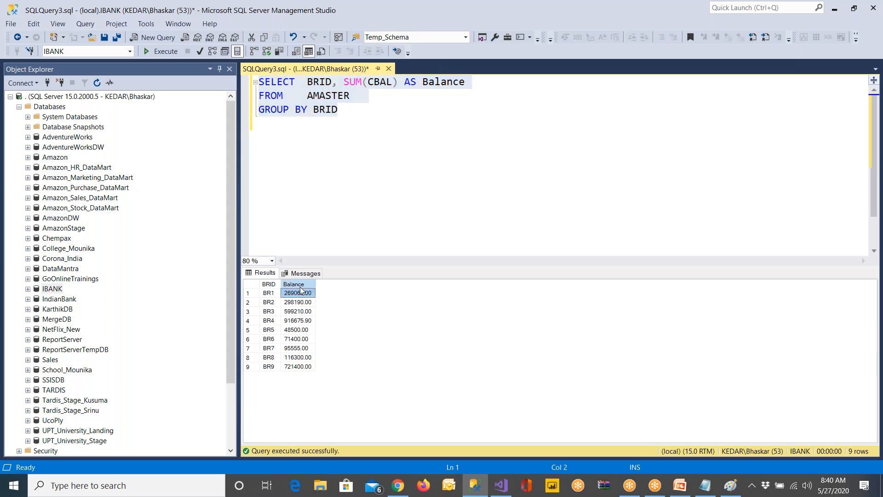
left_click(300, 286)
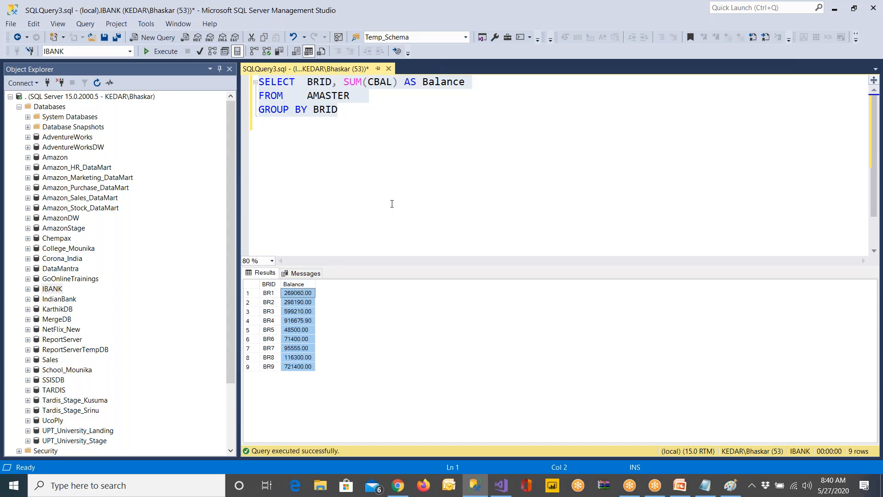
Return to Visual Studio, move the table slightly left, and enlarge it so its rows are taller
left_click(501, 485)
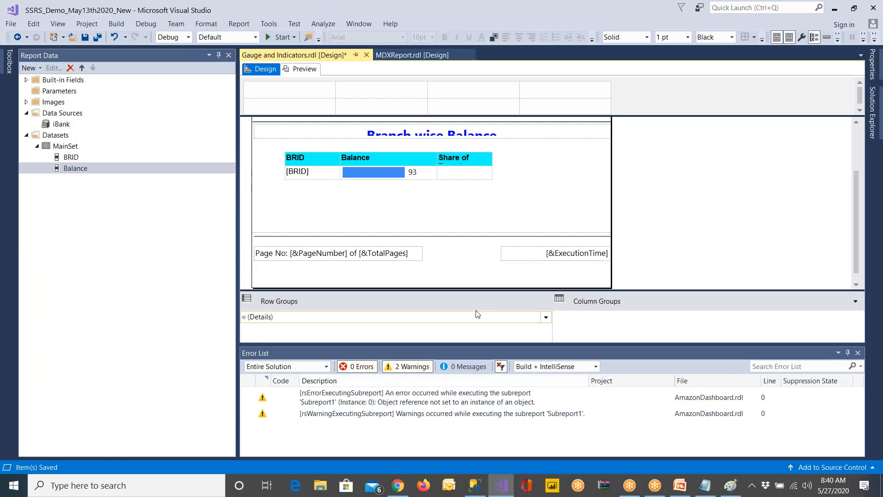
left_click(472, 175)
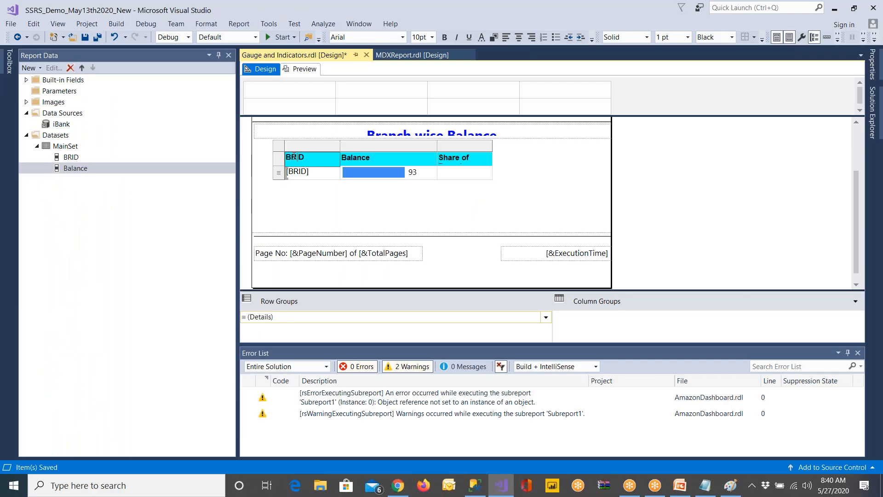
left_click(282, 148)
left_click_drag(291, 152, 273, 166)
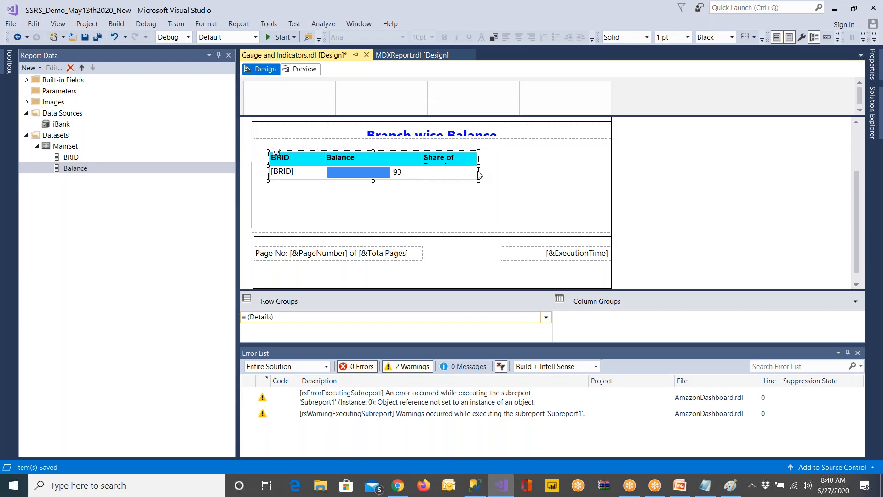
left_click_drag(479, 181, 489, 201)
left_click(516, 191)
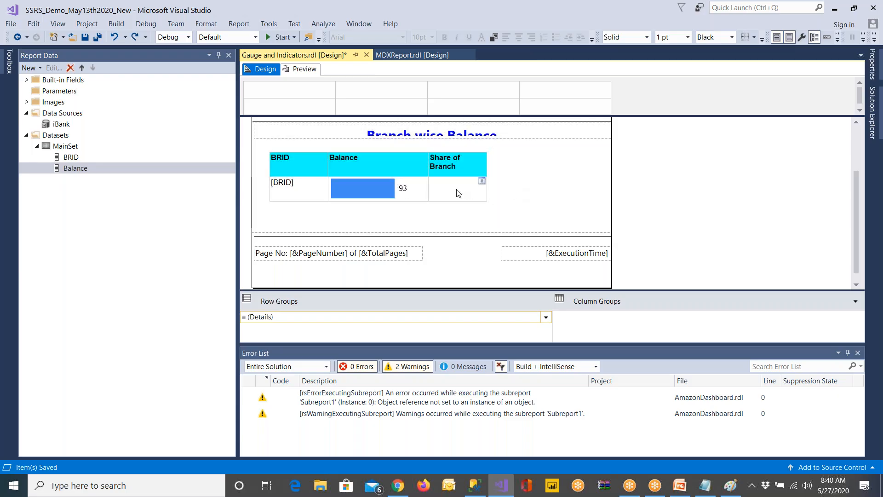
Insert a radial gauge of type 180 Degrees North into the Share of Branch detail cell and save the report
left_click(457, 190)
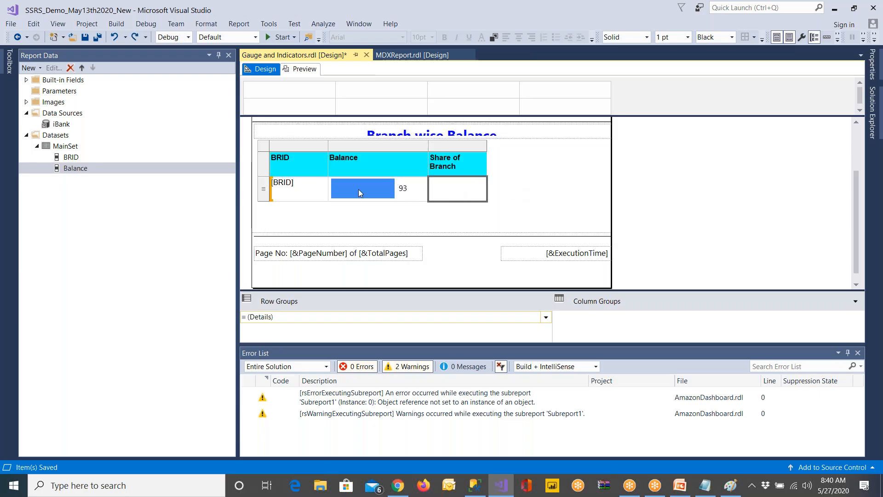
left_click(13, 63)
left_click_drag(54, 213, 456, 196)
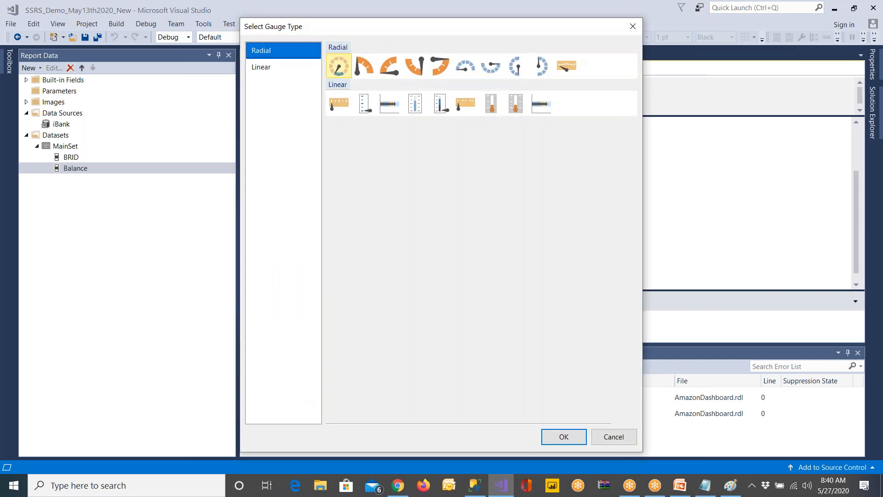
left_click(345, 114)
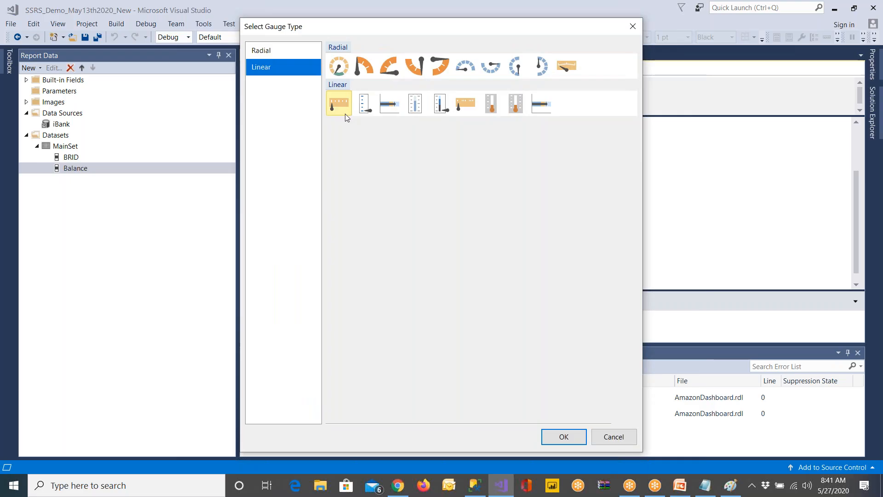
left_click(362, 64)
left_click(392, 68)
left_click(340, 68)
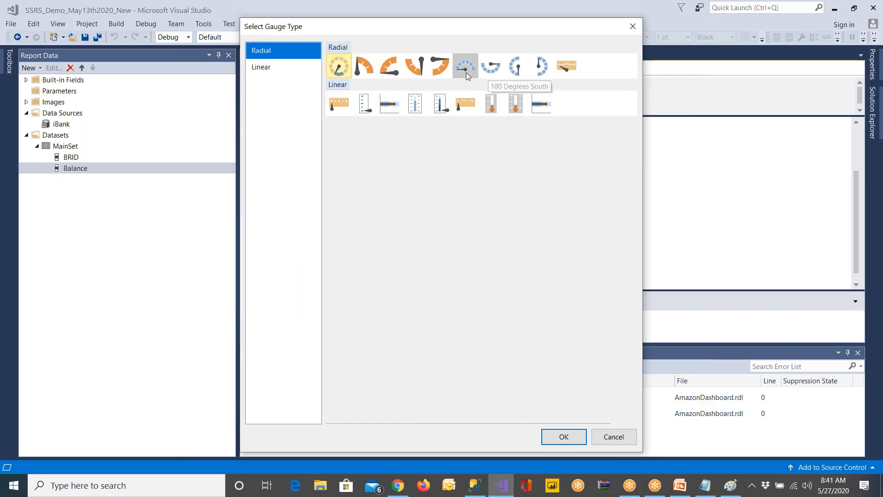
left_click(466, 73)
left_click(513, 72)
left_click(547, 69)
left_click(465, 75)
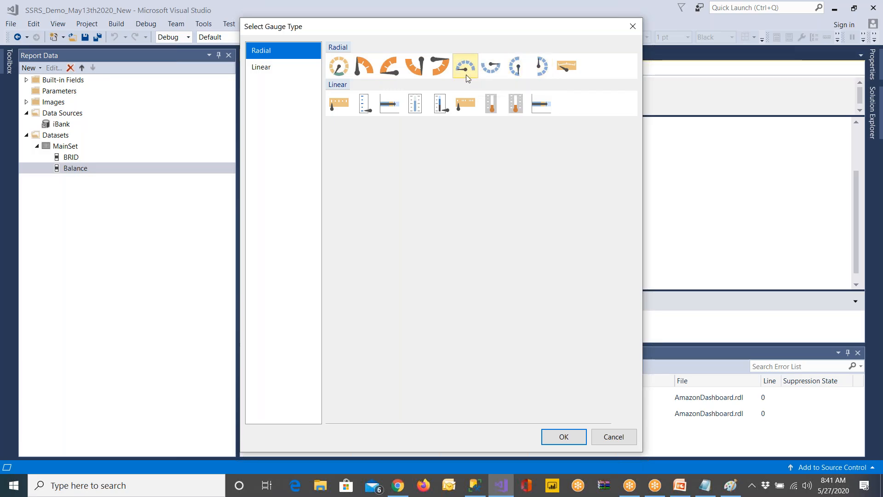
left_click(493, 74)
left_click(514, 73)
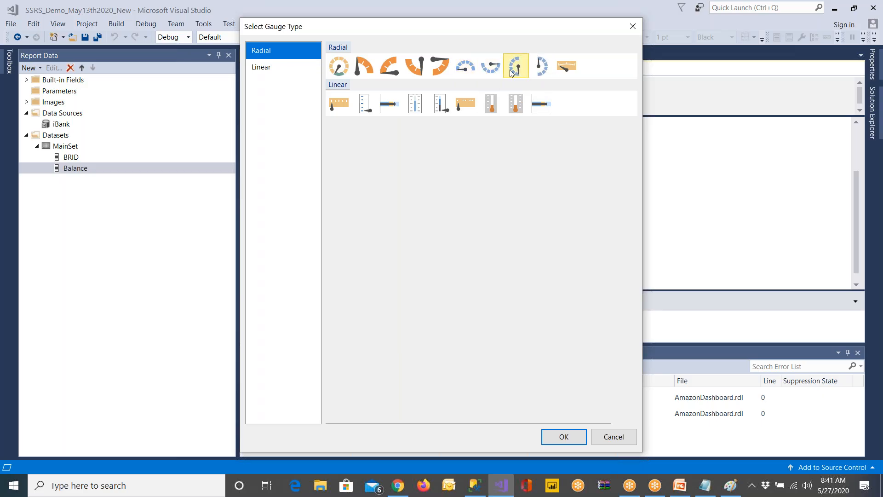
left_click(463, 72)
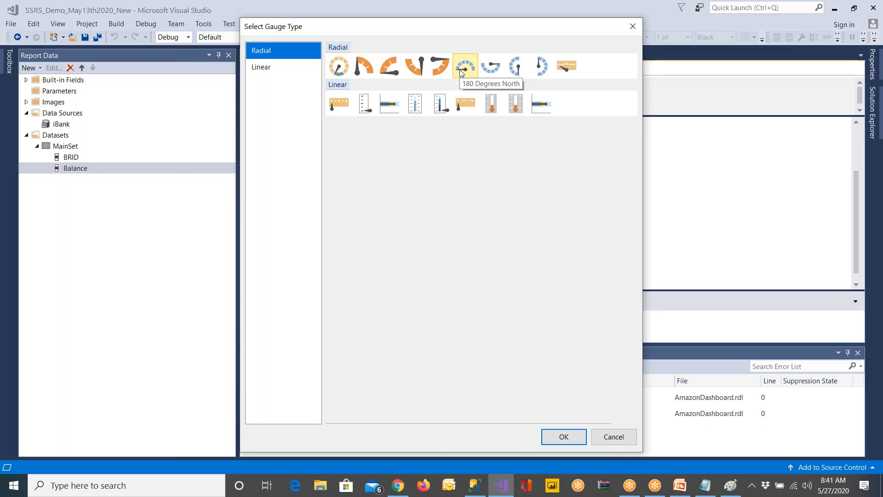
left_click(560, 445)
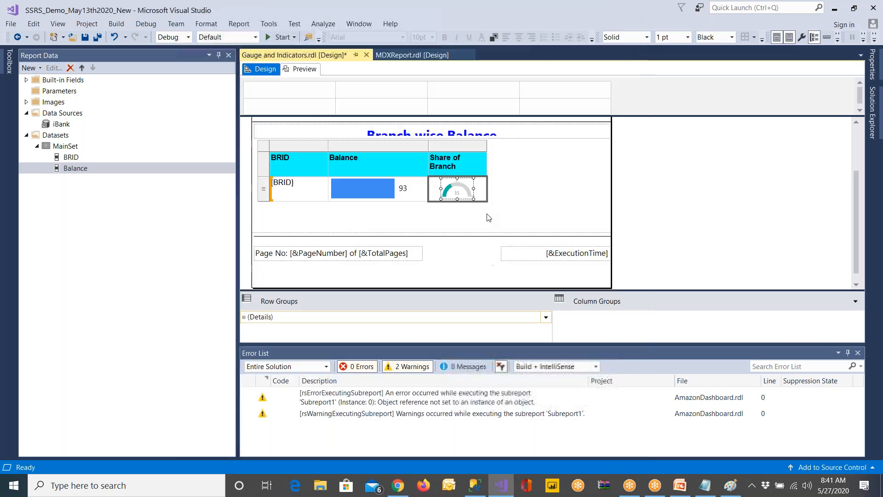
left_click(85, 37)
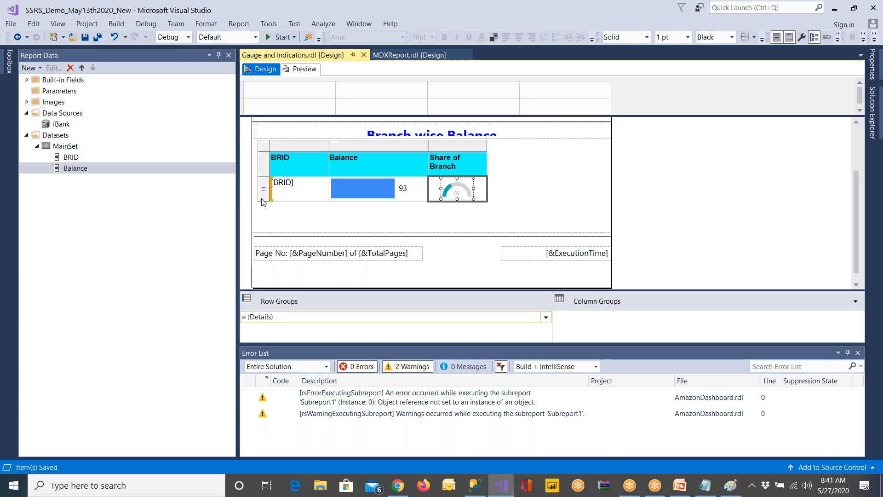
Make the detail row taller, widen the Share of Branch column, and narrow the Balance column slightly
left_click_drag(264, 201, 274, 224)
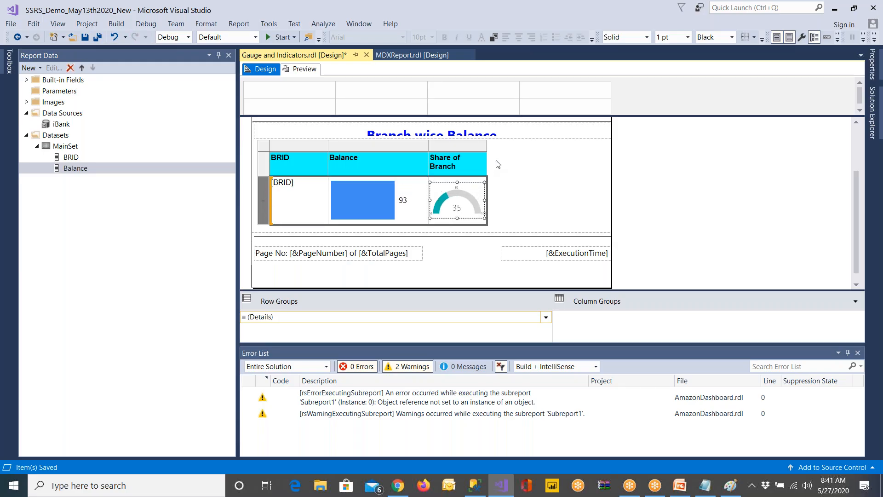
left_click(484, 156)
left_click_drag(487, 146, 554, 146)
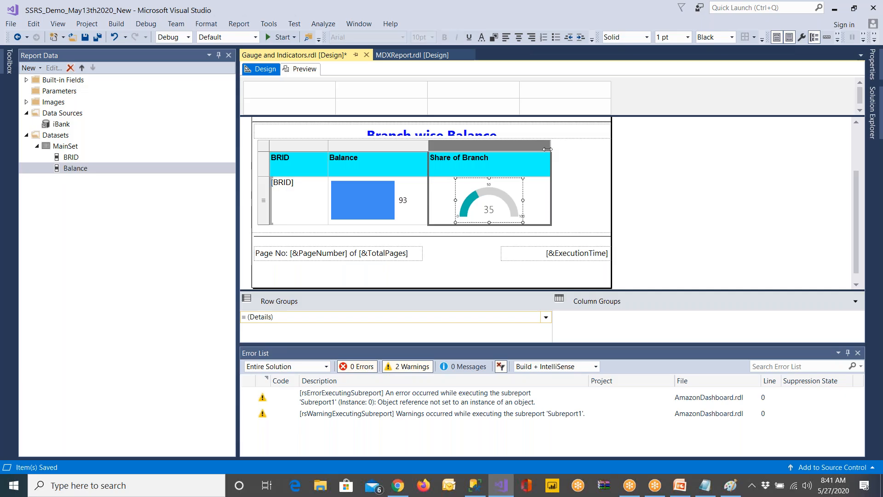
left_click_drag(427, 146, 418, 145)
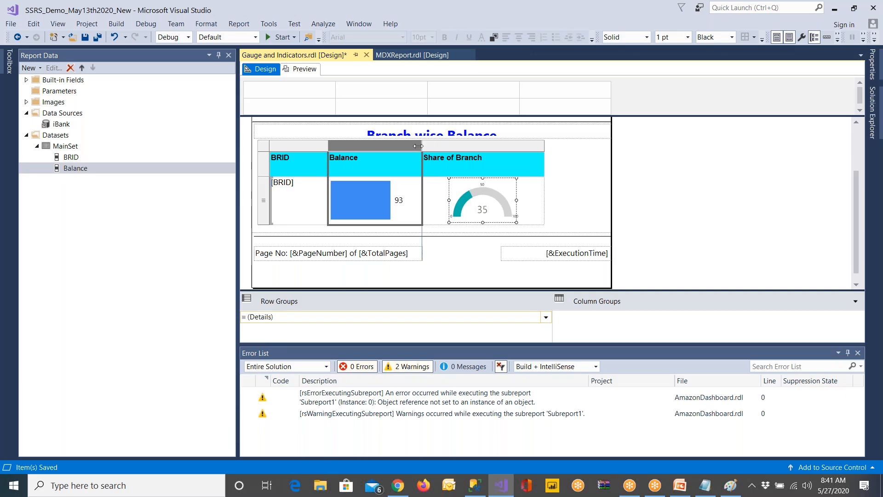
Auto-hide the Error List and inspect the gauge's RadialPointer1 value and its center label
left_click(500, 211)
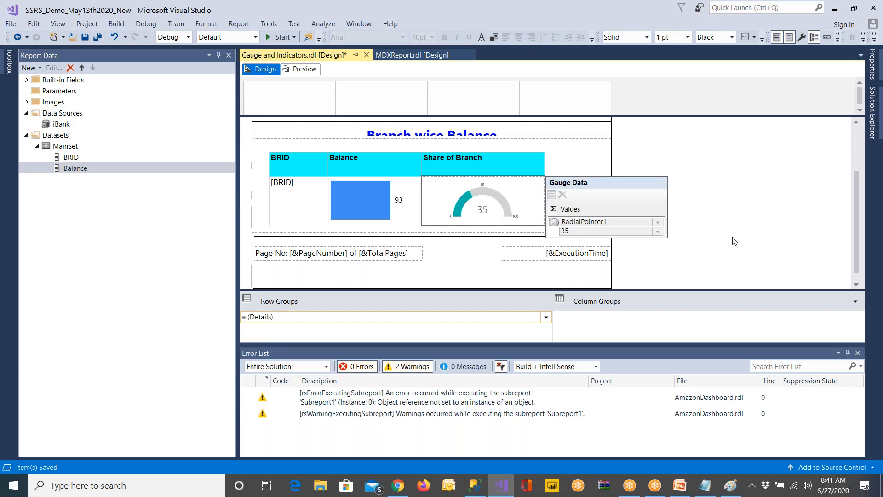
left_click(847, 353)
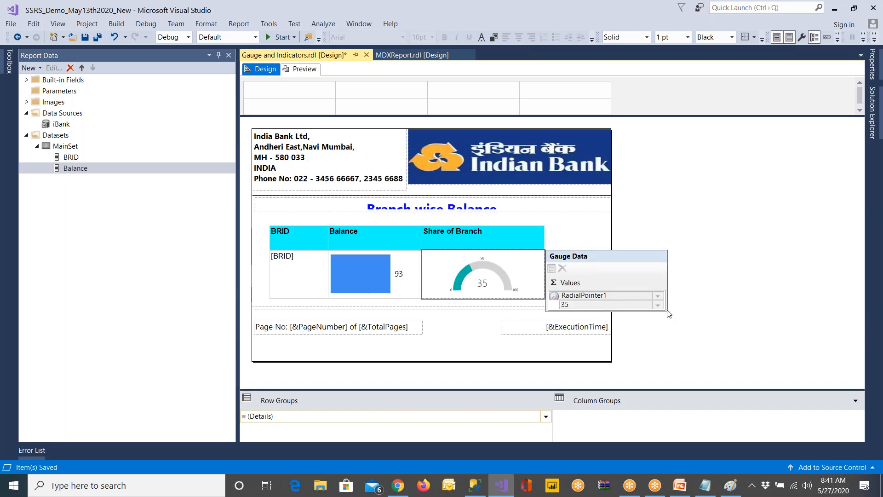
left_click(577, 306)
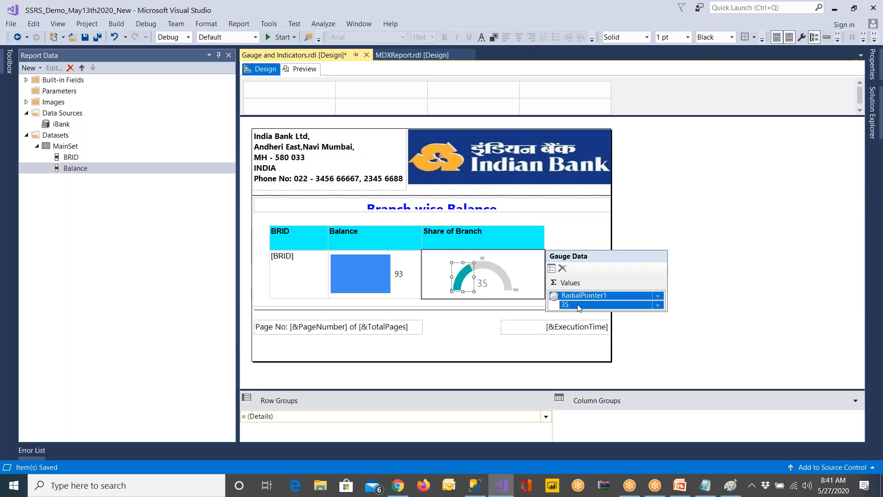
left_click(486, 288)
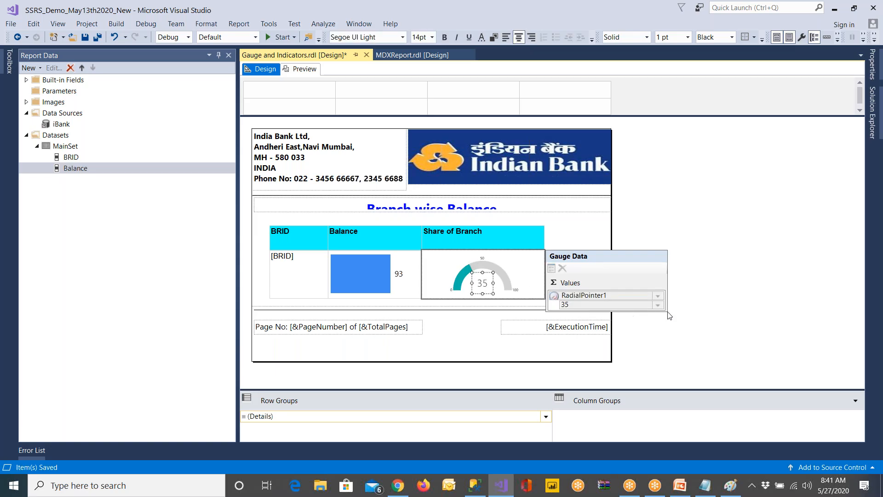
left_click(641, 296)
Switch to Notepad and highlight the fraction in the A share line
left_click(705, 485)
left_click_drag(111, 190, 190, 189)
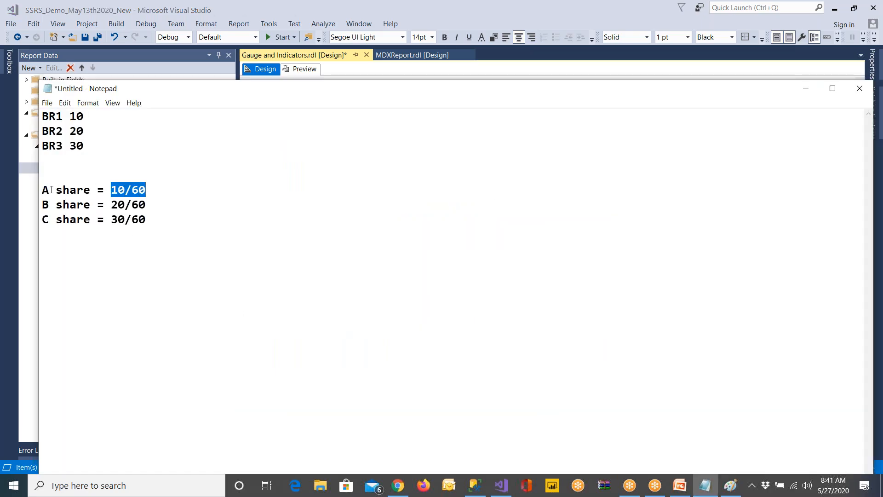
left_click_drag(112, 189, 189, 190)
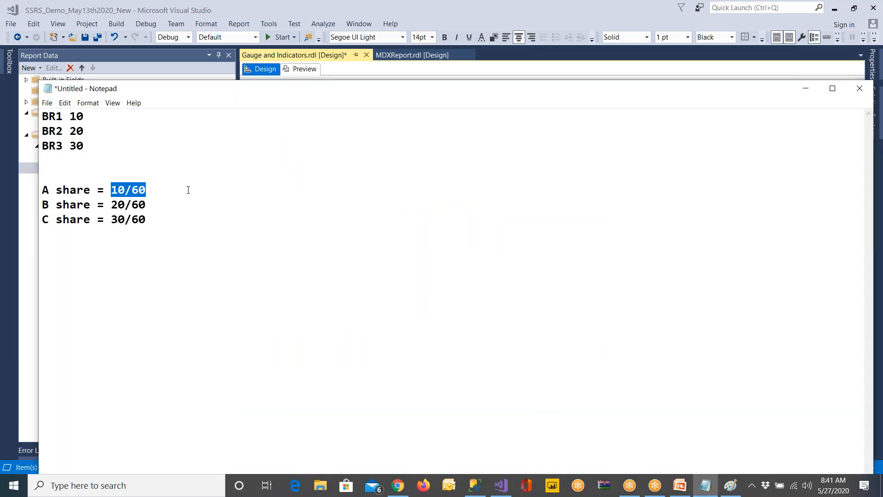
Highlight the fraction in the B share line and switch back to Visual Studio
left_click_drag(112, 204, 189, 205)
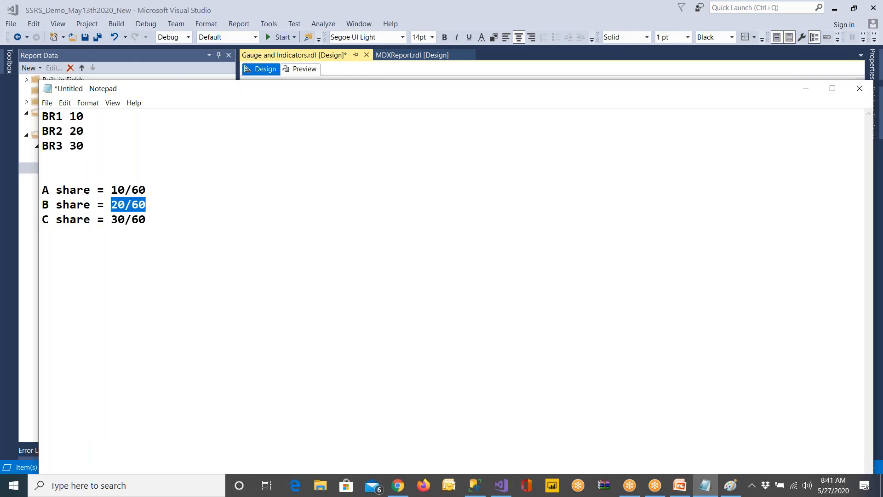
left_click(502, 488)
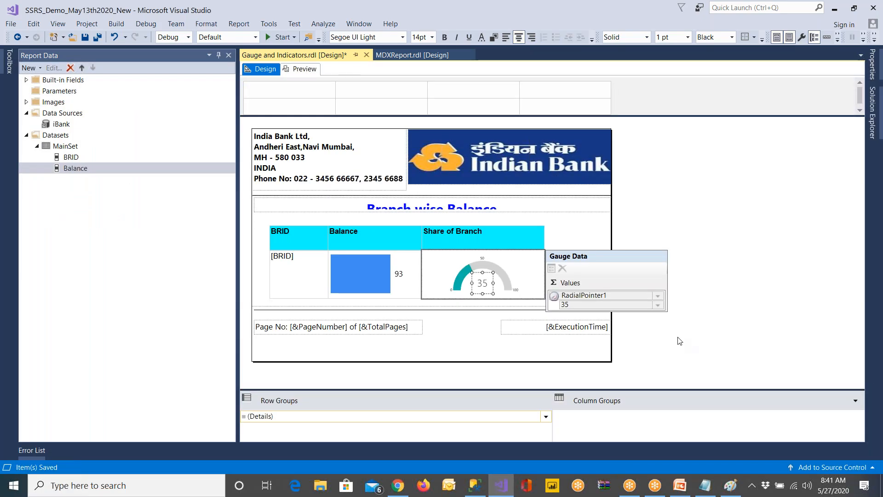
left_click(654, 305)
left_click(658, 306)
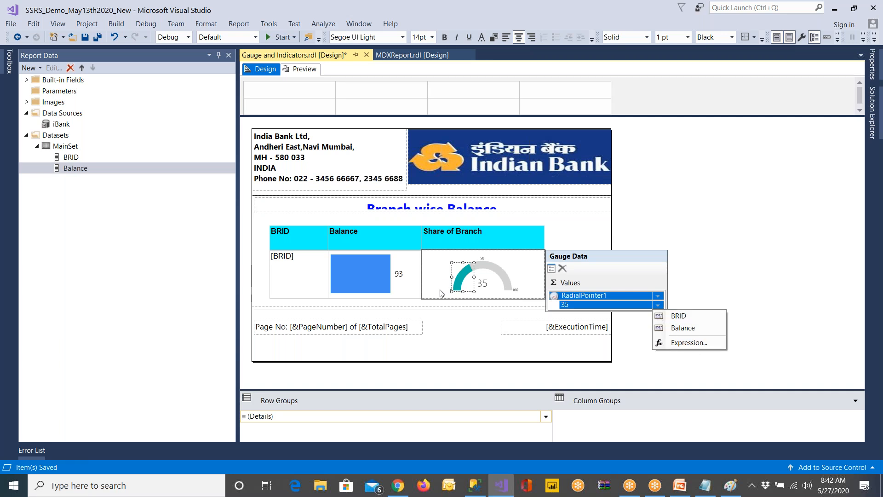
left_click(692, 343)
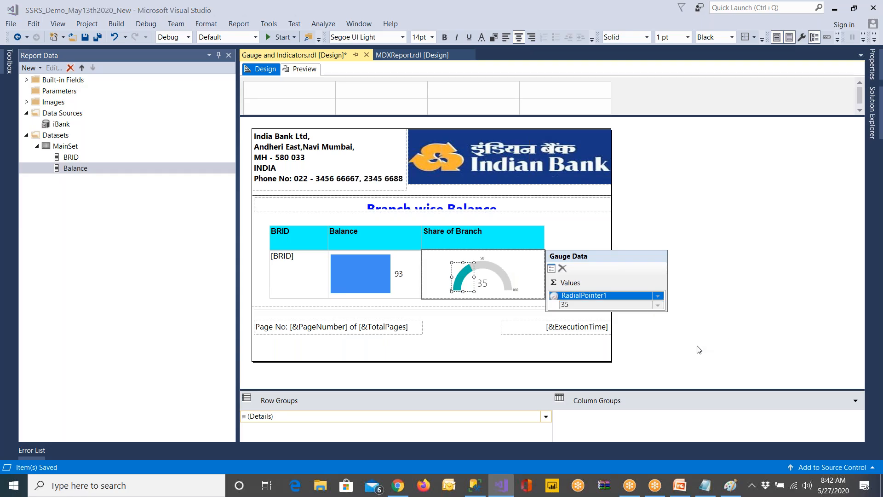
left_click(609, 413)
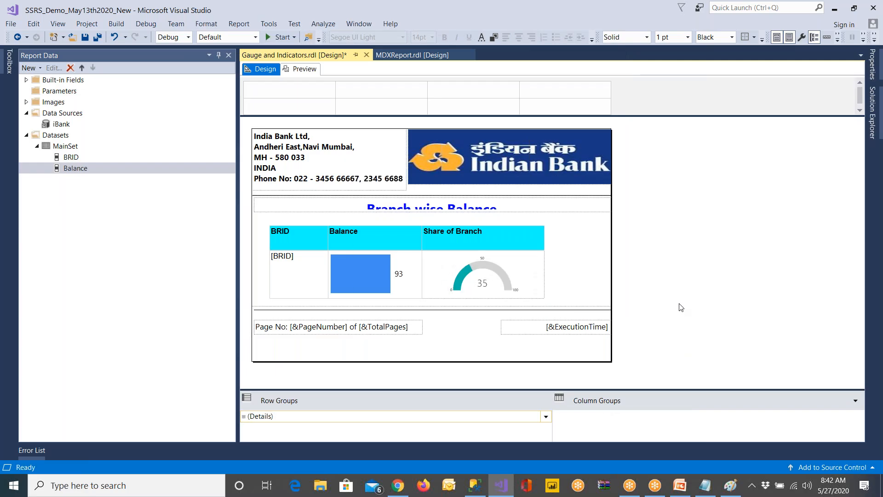
left_click(474, 282)
left_click(473, 282)
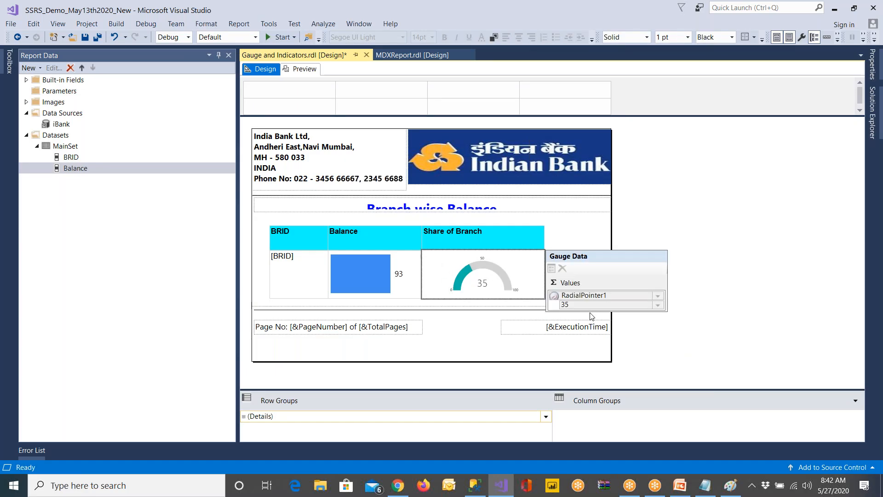
left_click(605, 295)
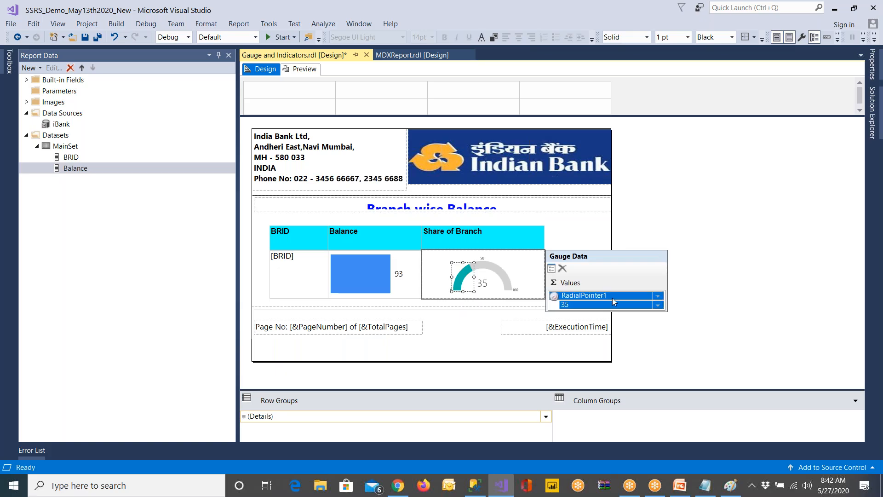
left_click(659, 296)
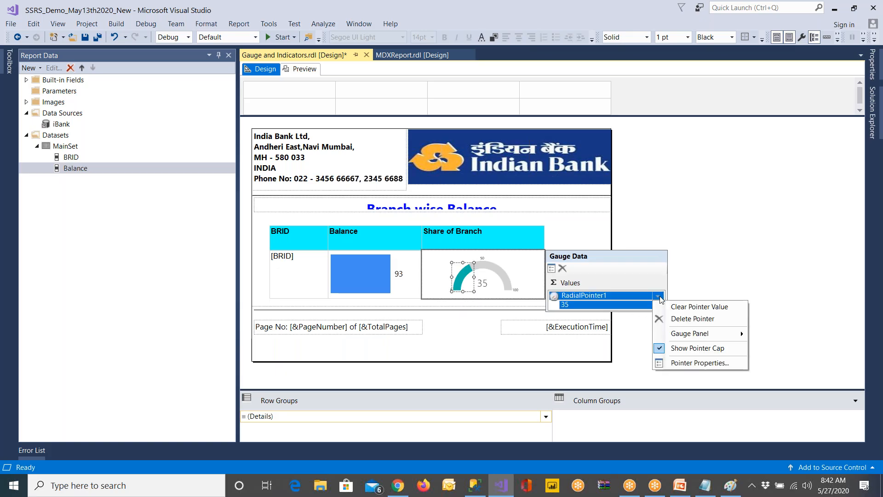
left_click(709, 278)
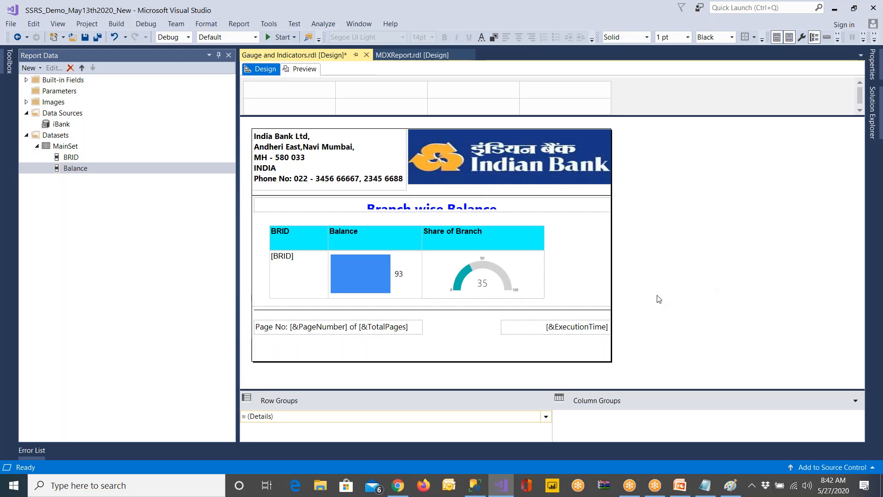
Clear the value of RadialPointer1 on the Share of Branch gauge
left_click(509, 284)
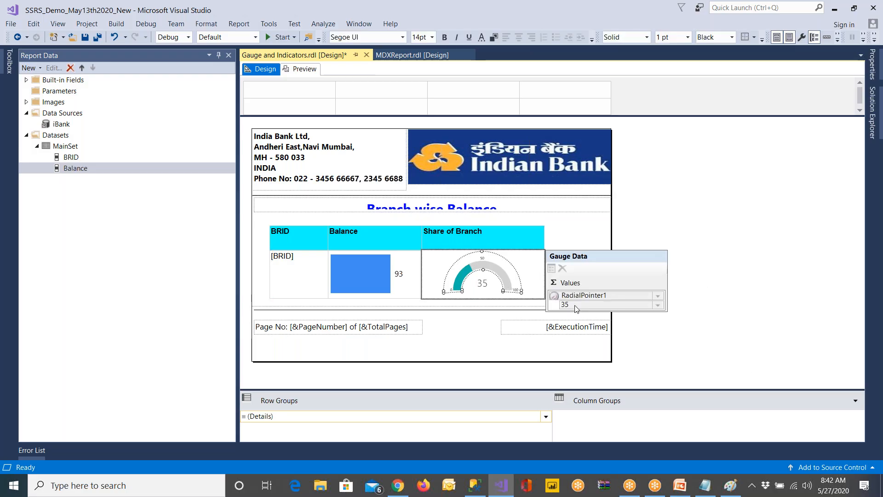
left_click(658, 305)
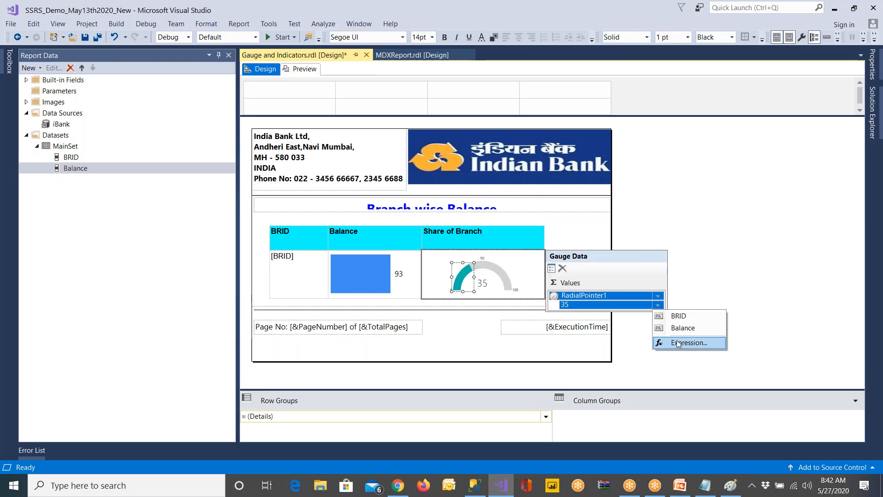
left_click(656, 297)
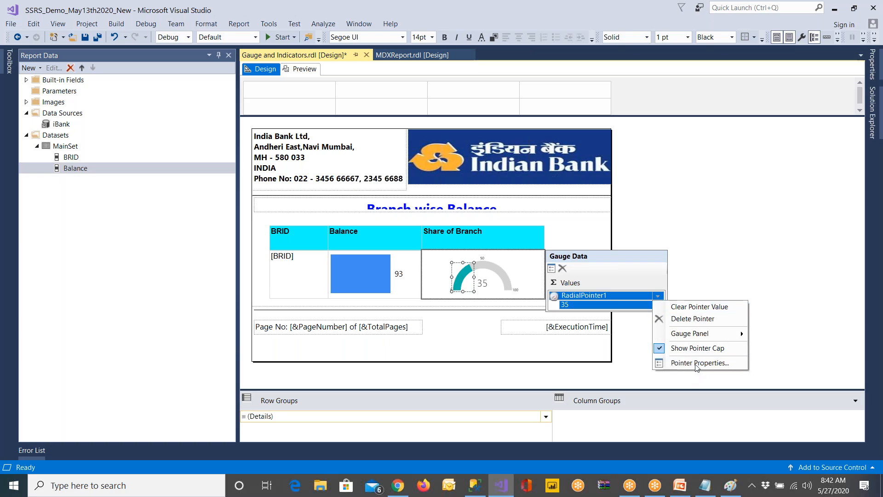
left_click(685, 308)
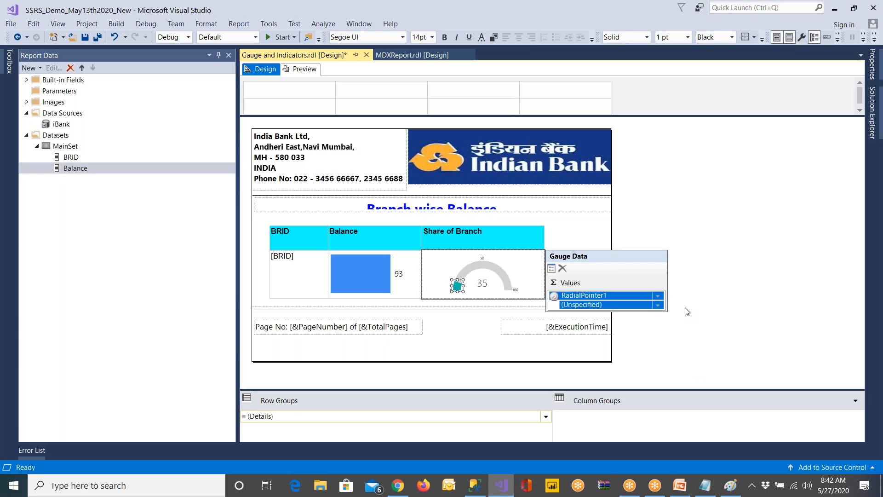
Set the RadialPointer1 value to the expression =Fields!Balance.Value/Sum(Fields!Balance.Value, "MainSet")*100
left_click(658, 305)
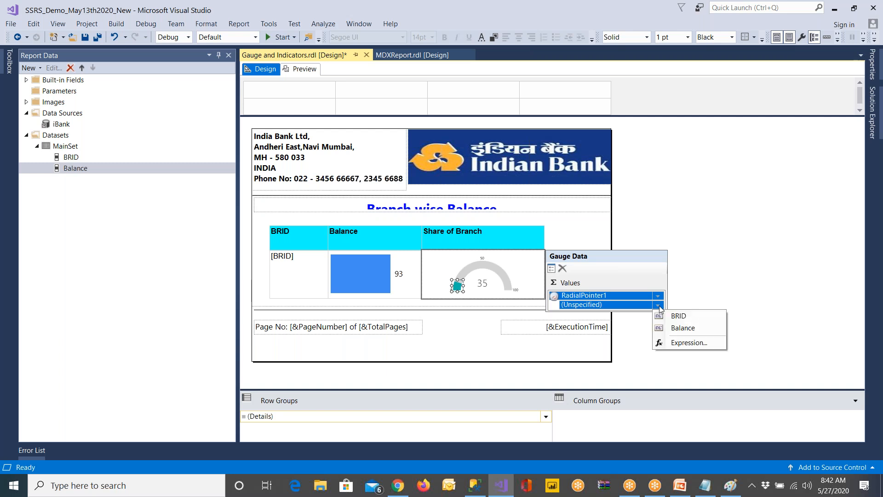
left_click(681, 343)
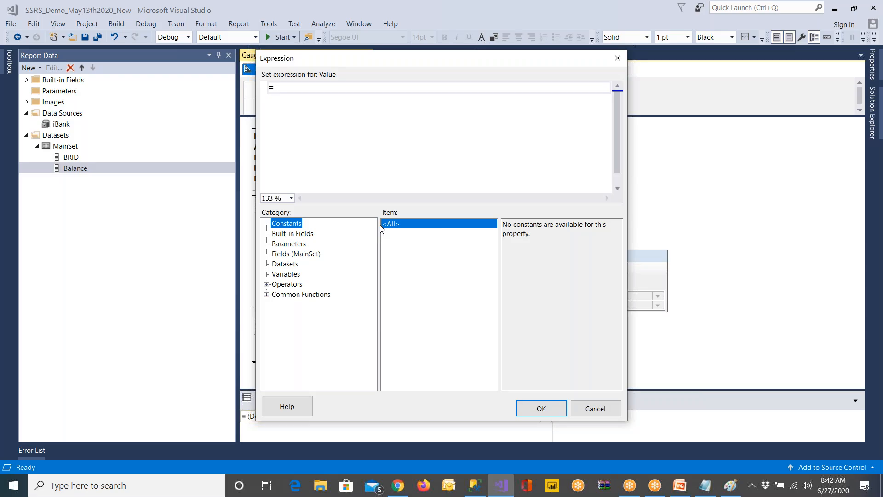
left_click(296, 254)
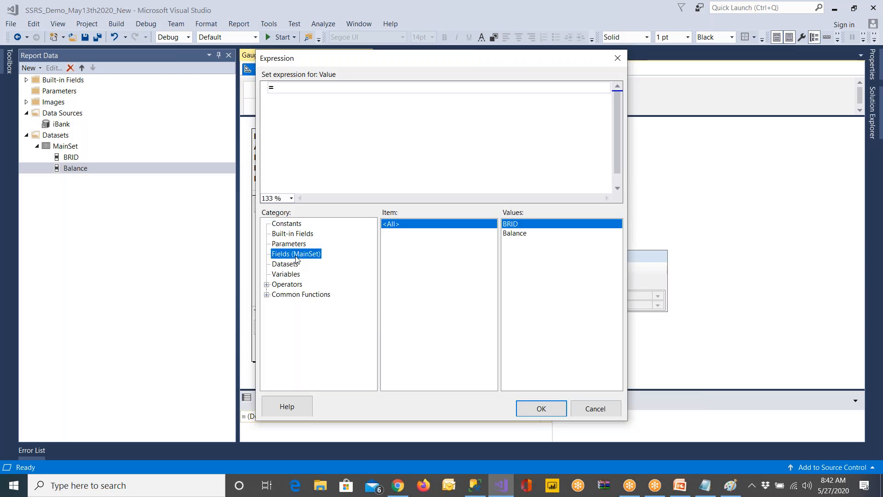
double_click(521, 235)
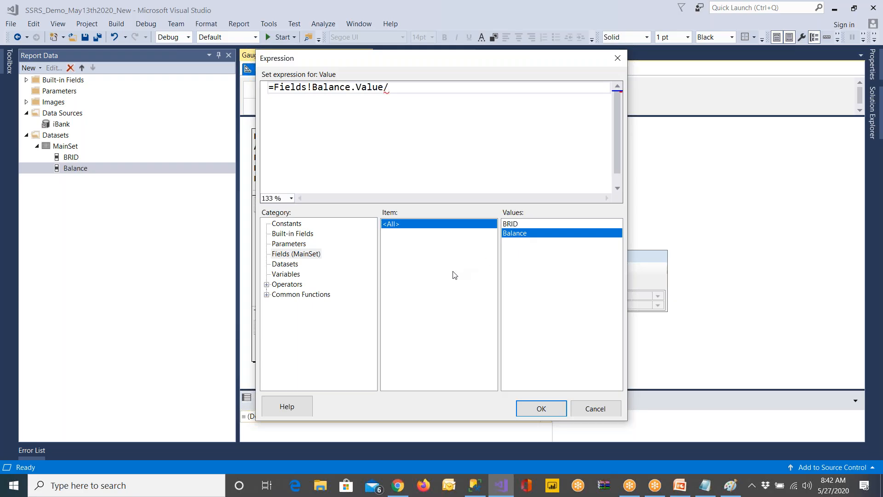
left_click(292, 267)
double_click(525, 233)
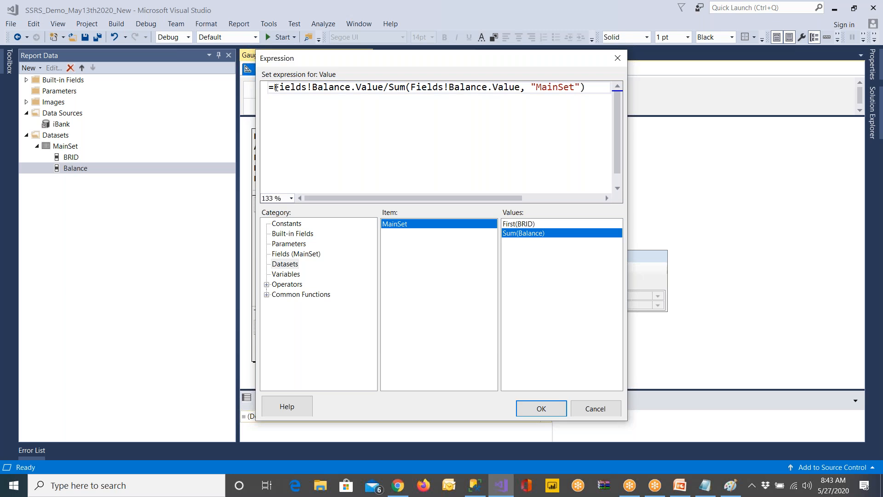
type("100")
left_click(539, 408)
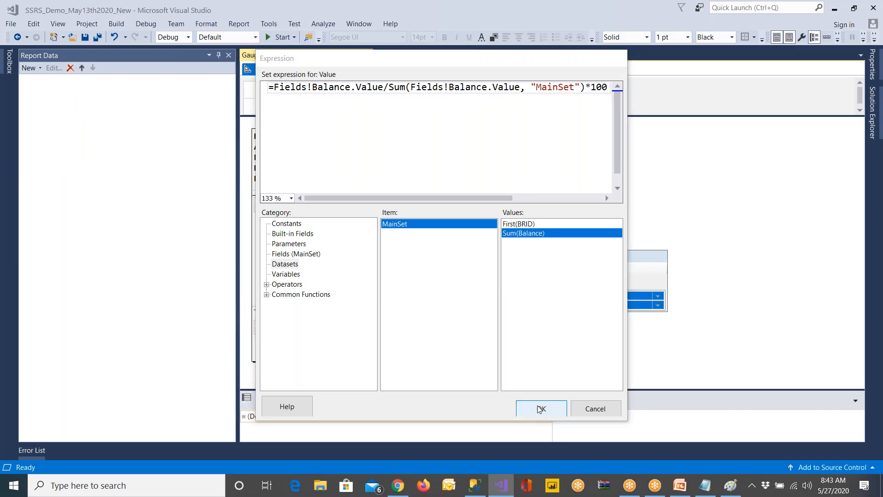
Save the report and preview it with the Error List auto-hidden, checking the share gauges of all branches
left_click(84, 37)
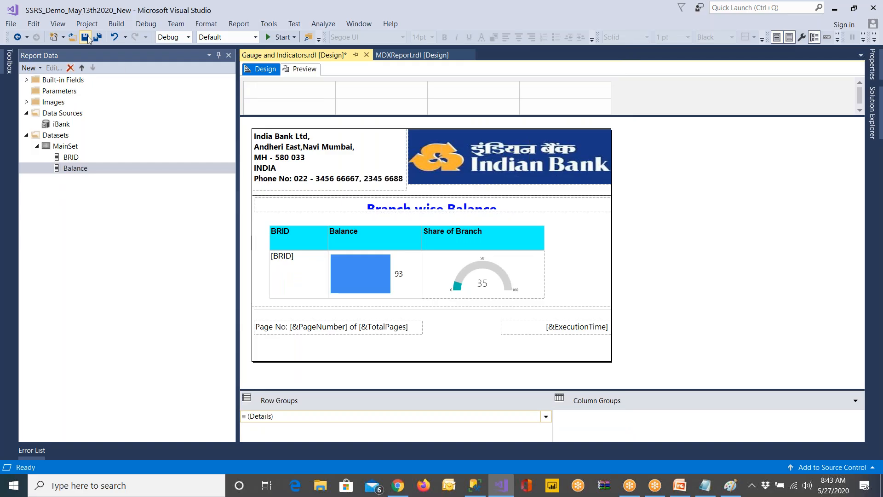
left_click(297, 71)
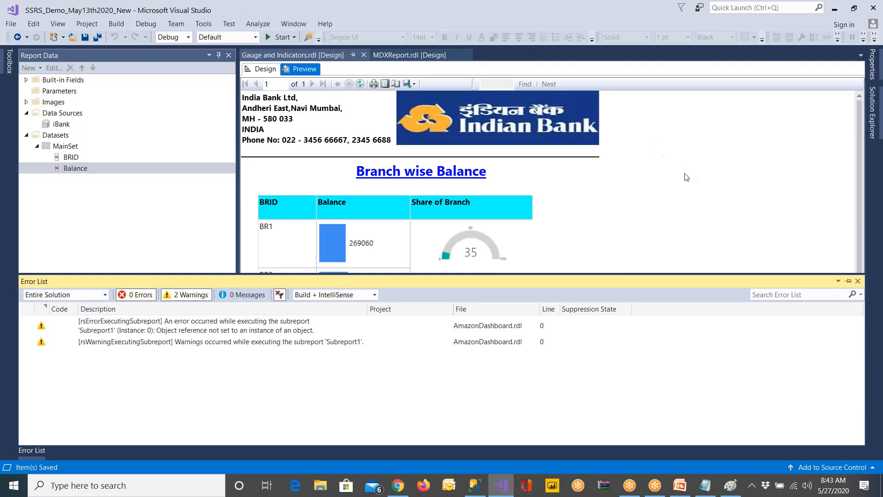
left_click(858, 281)
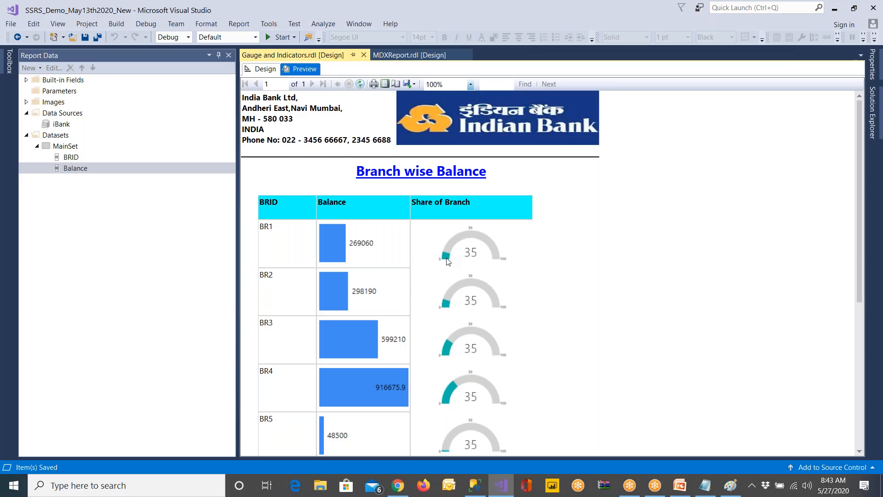
scroll(450, 269, "down", 1)
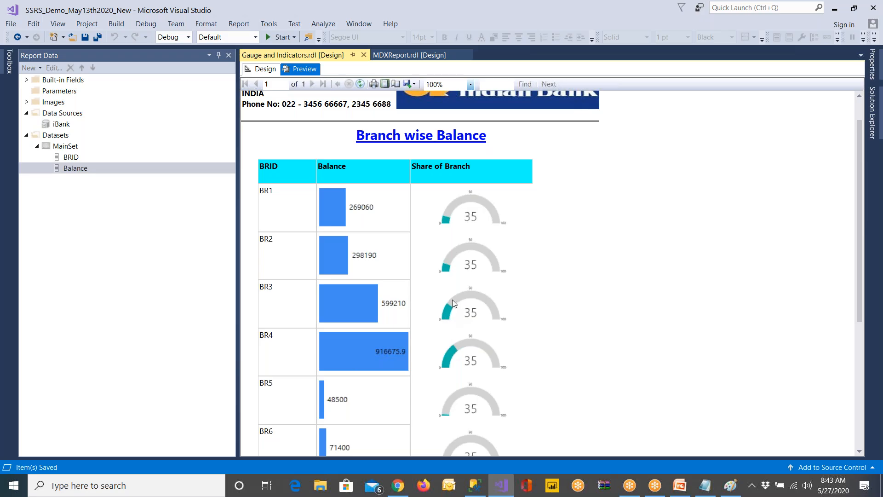
scroll(451, 299, "down", 2)
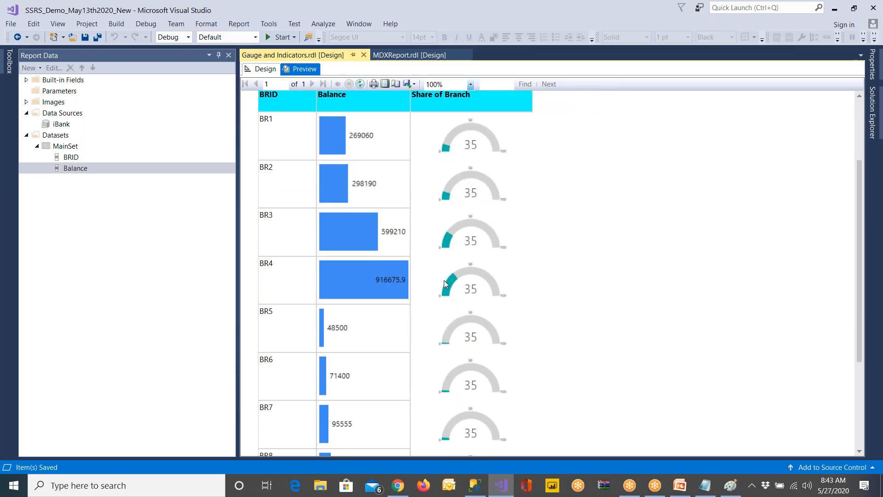
scroll(447, 311, "down", 1)
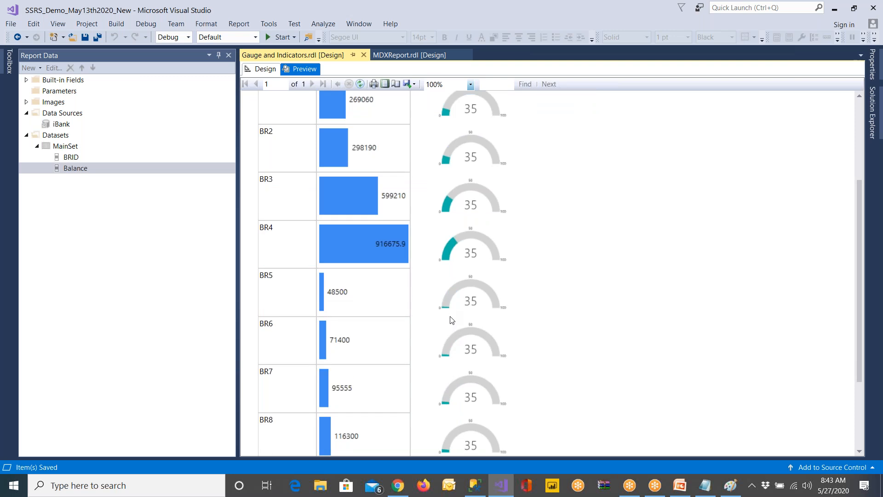
scroll(450, 320, "down", 3)
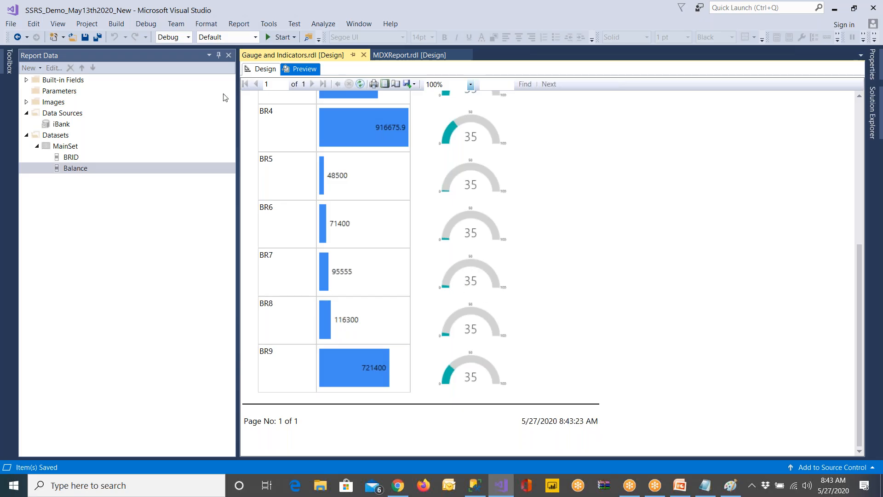
Return to the report design and turn off the pointer cap of the gauge's RadialPointer1
left_click(261, 69)
left_click(486, 282)
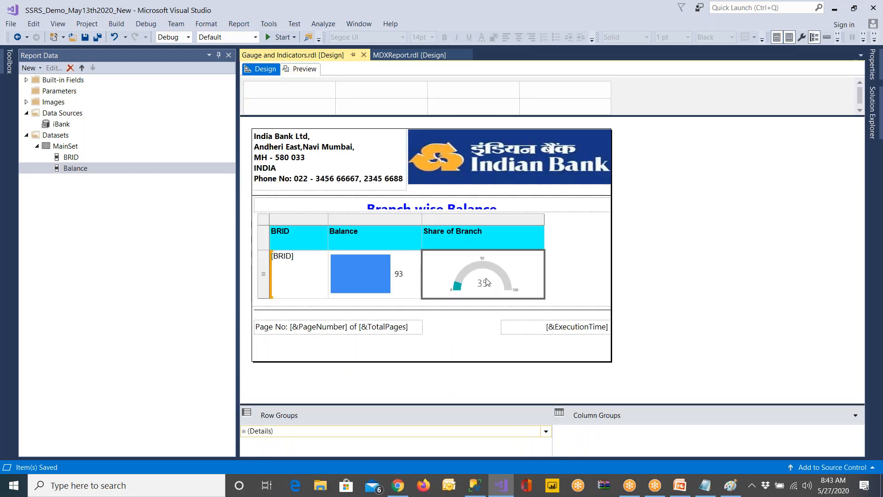
left_click(486, 281)
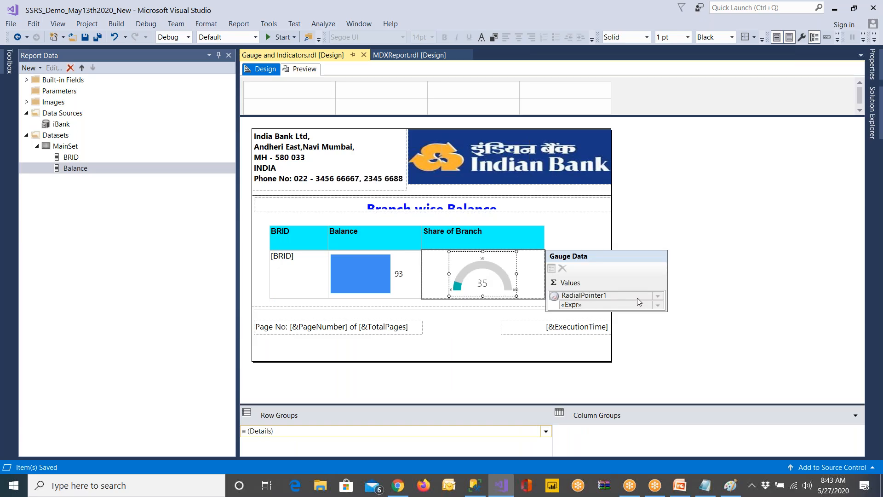
left_click(657, 298)
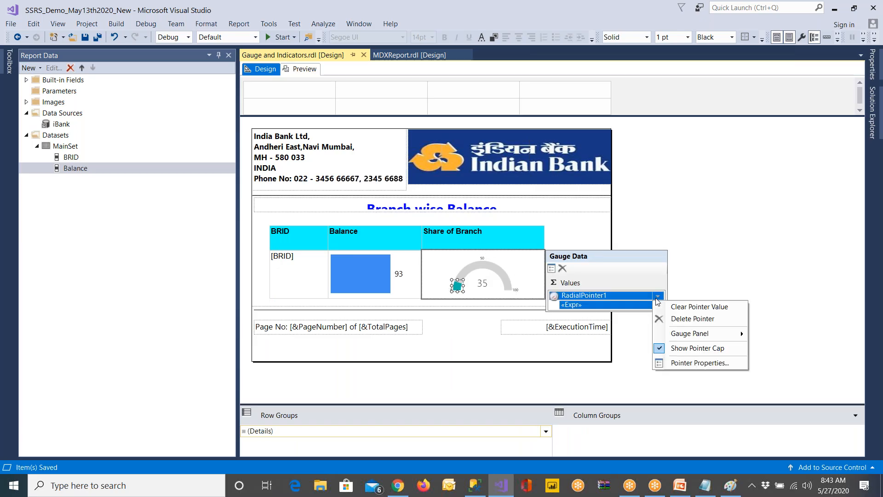
left_click(697, 349)
Change the fill color of RadialPointer1 to red in its pointer properties, keeping the solid fill style
left_click(658, 298)
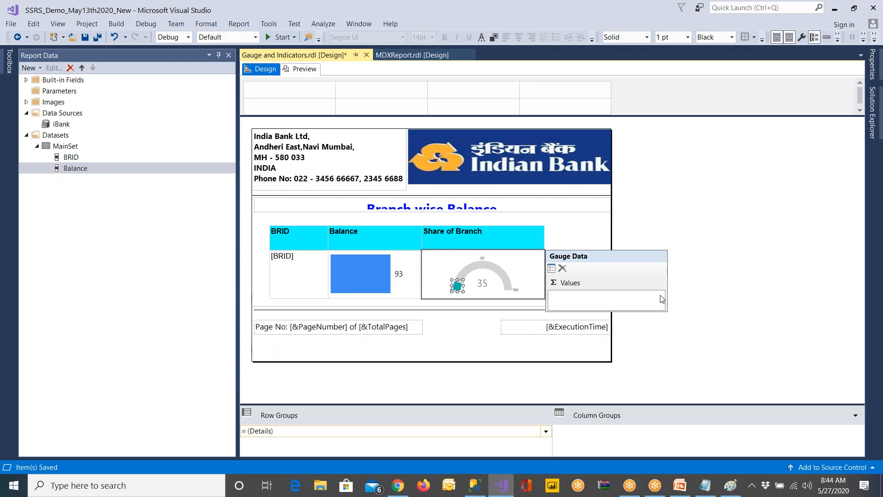
left_click(707, 365)
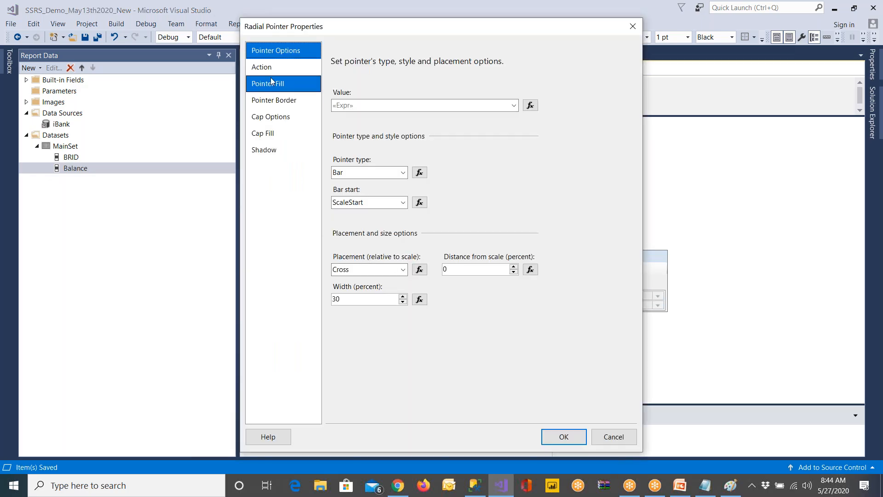
key("Down")
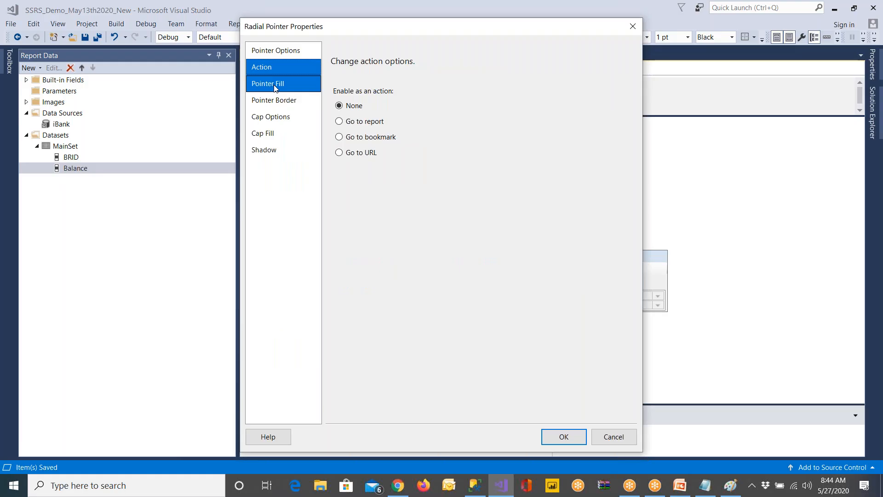
left_click(275, 87)
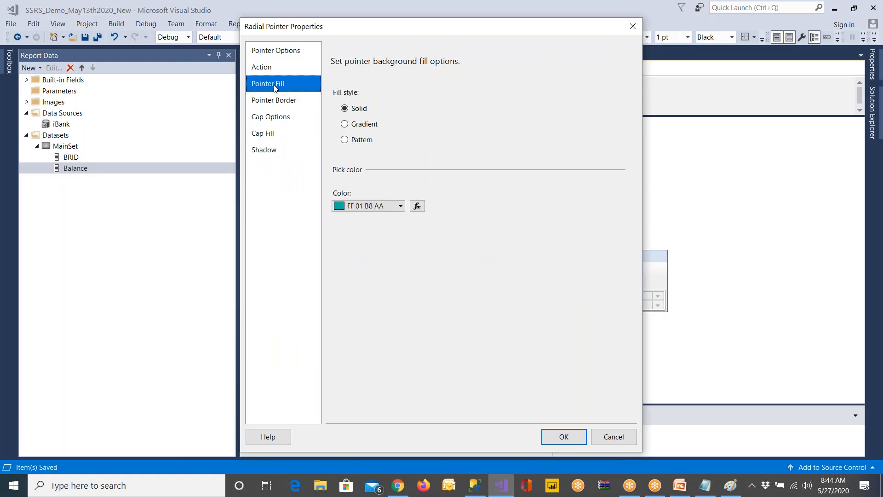
left_click(399, 206)
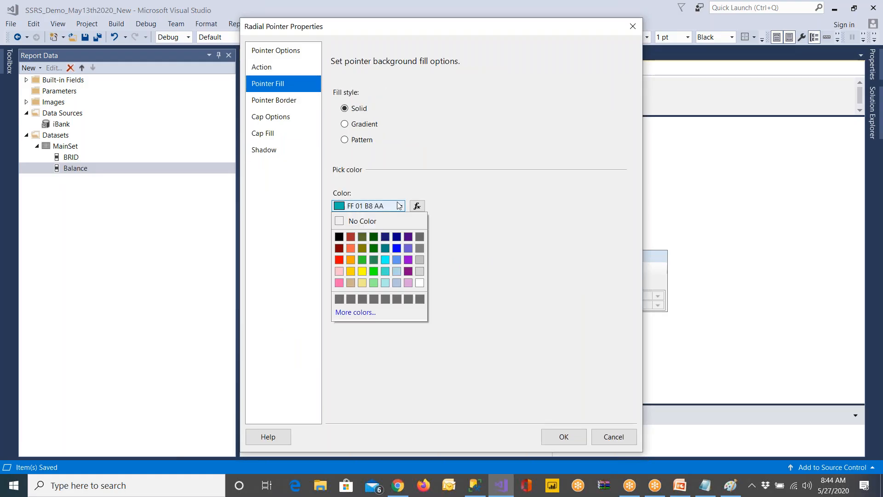
left_click(338, 261)
left_click(566, 435)
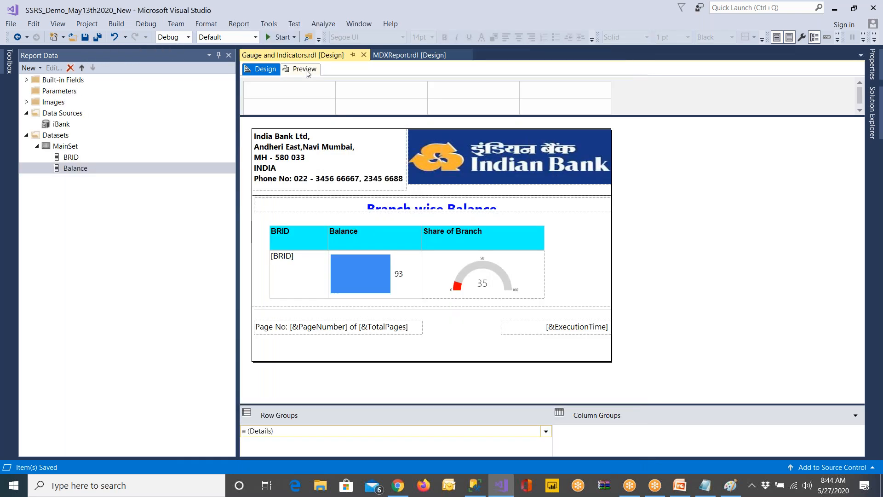
Preview the report with the Error List out of the way, check the red gauge pointers of the branches, and return to the design
left_click(302, 68)
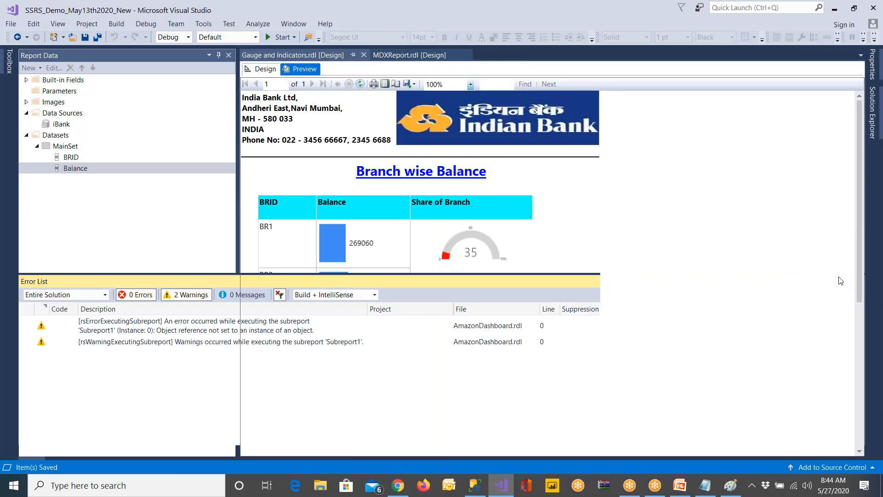
left_click(858, 281)
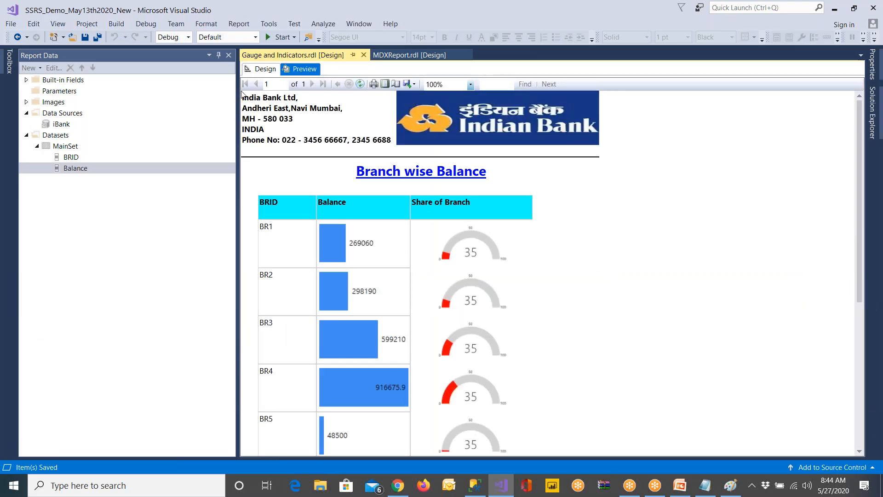
left_click(262, 69)
left_click(495, 276)
right_click(495, 276)
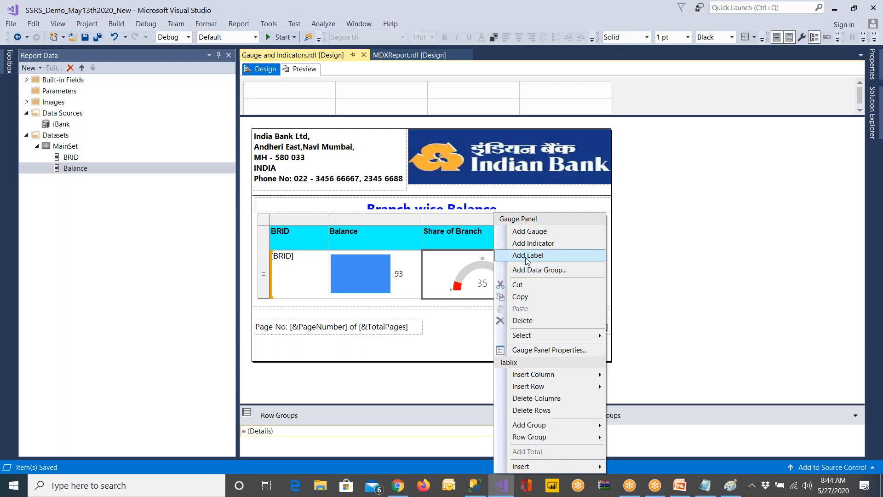
left_click(534, 271)
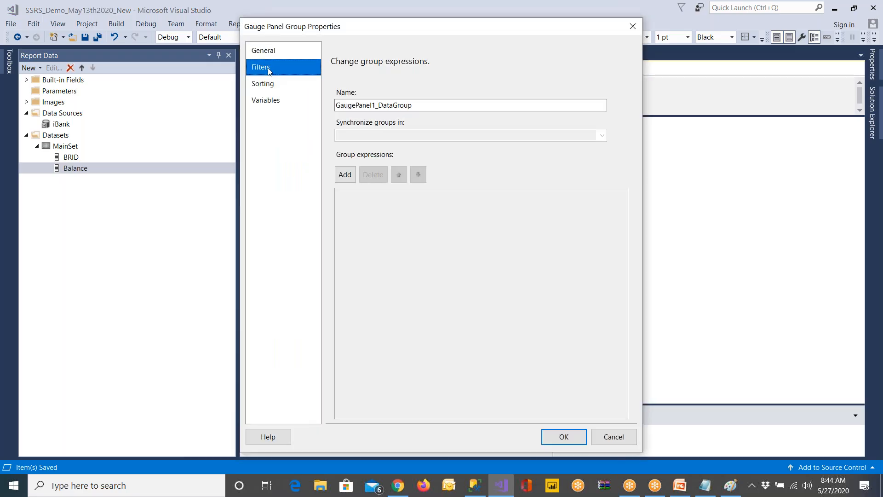
left_click(260, 67)
left_click(598, 434)
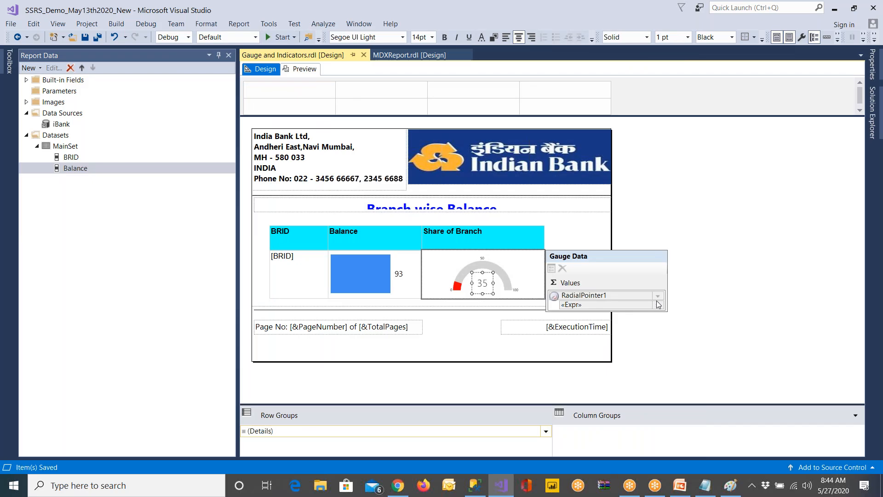
left_click(658, 296)
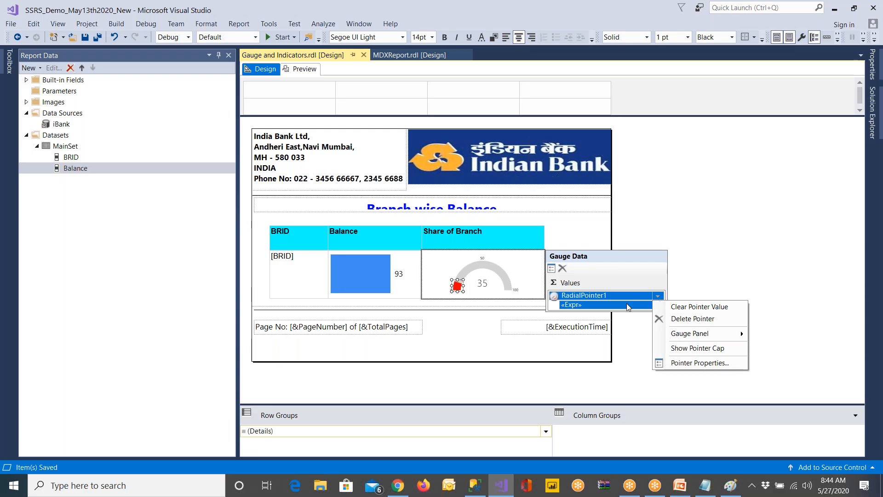
left_click(628, 307)
left_click(658, 305)
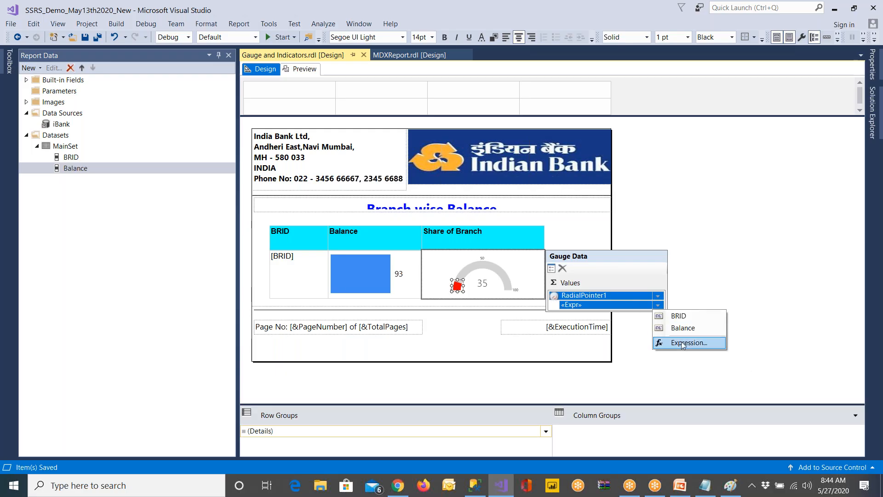
left_click(488, 289)
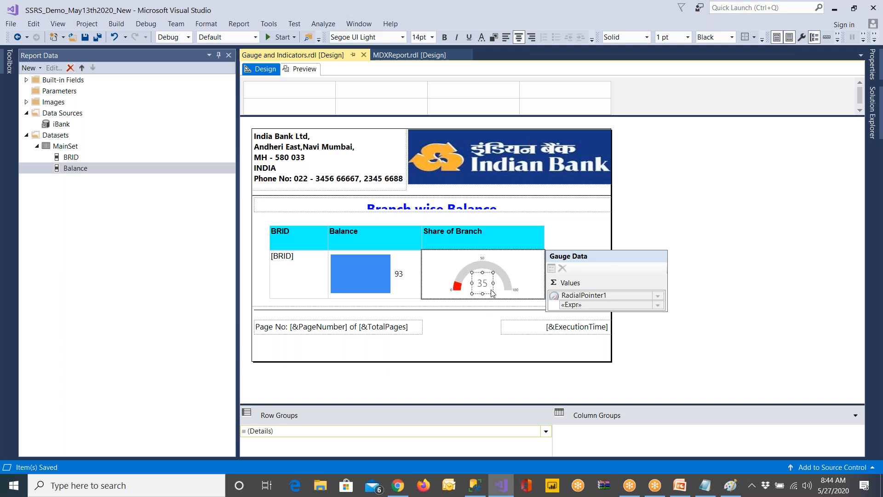
Try to delete the "35" label in the centre of the share gauge
right_click(492, 293)
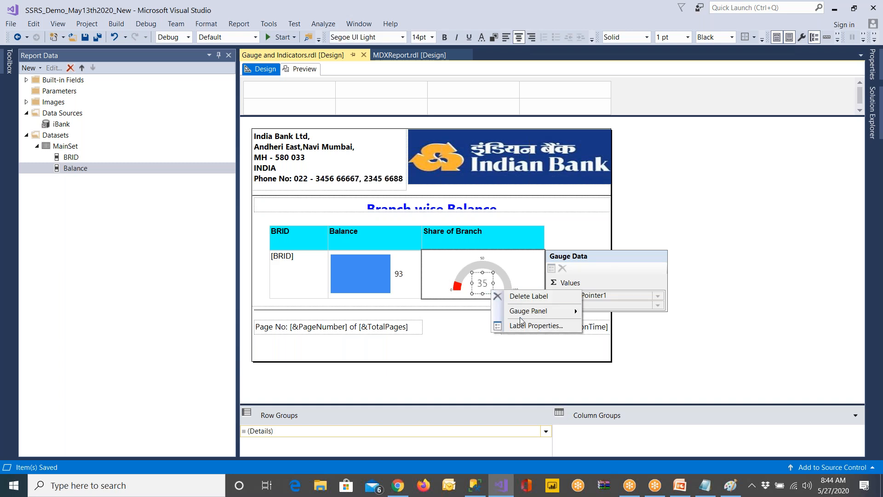
mouse_move(522, 317)
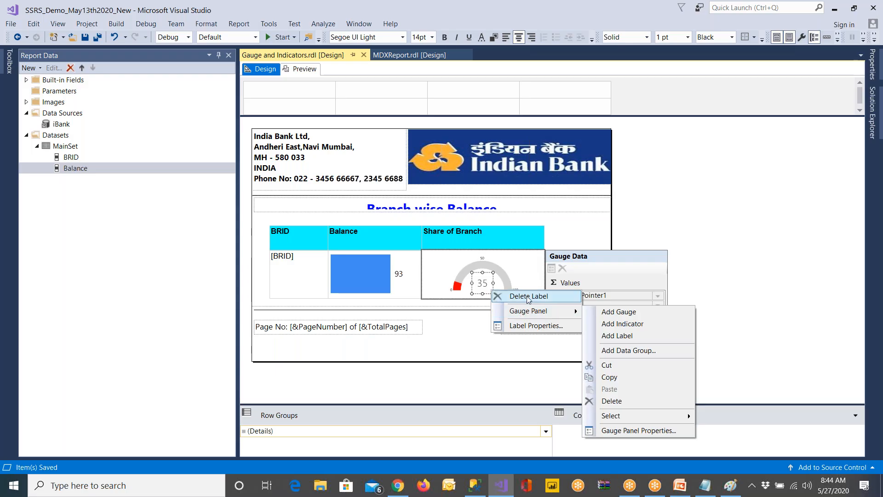
left_click(506, 296)
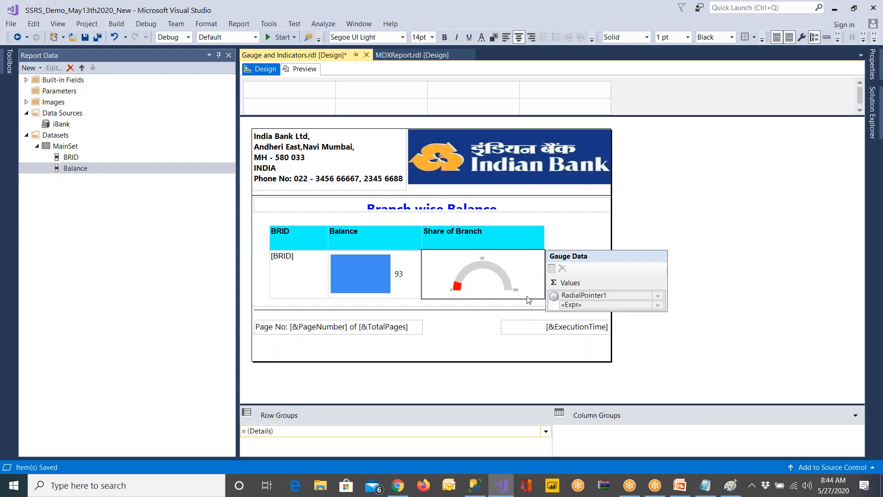
left_click(477, 286)
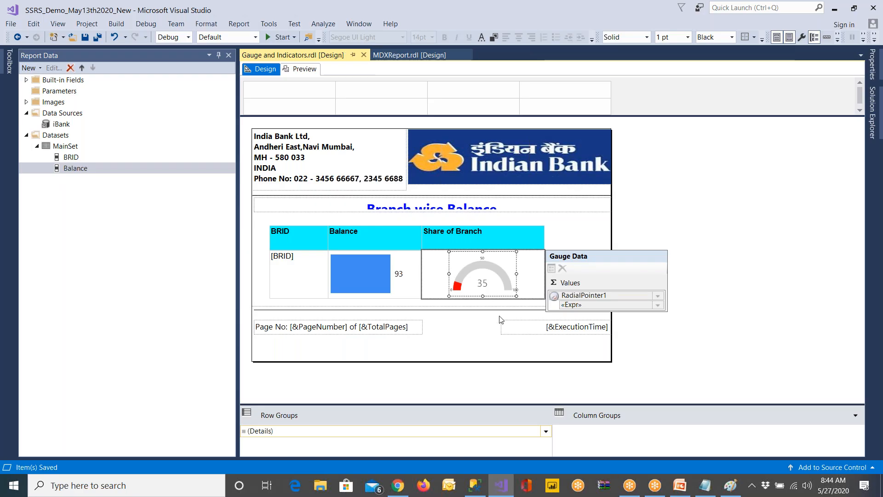
Look at the value expression of the gauge's RadialPointer1 and leave it without edits
left_click(503, 320)
left_click(480, 287)
left_click(481, 288)
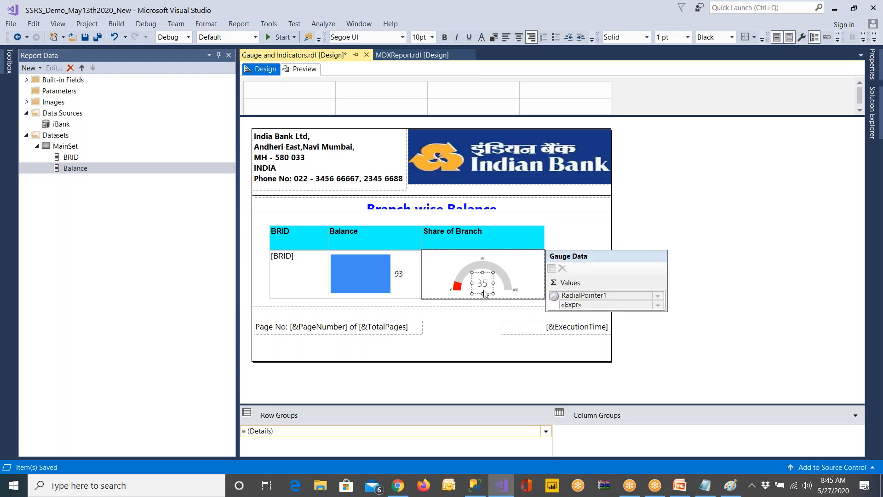
right_click(486, 293)
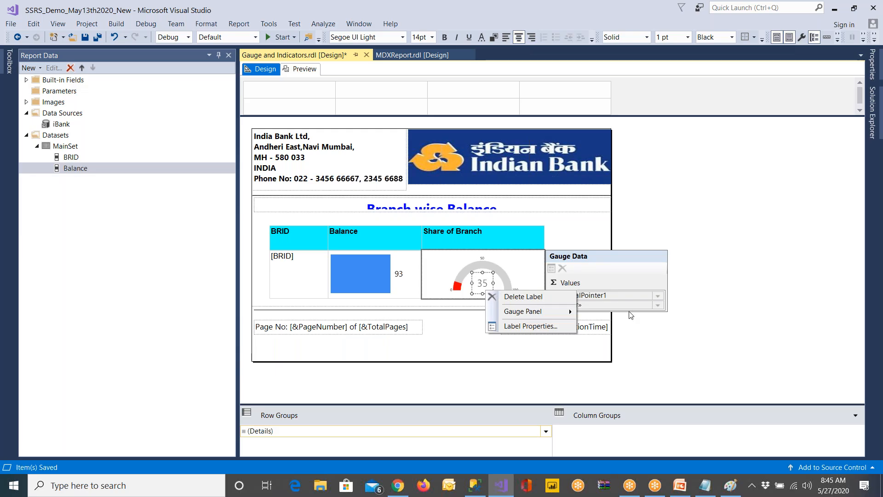
left_click(658, 305)
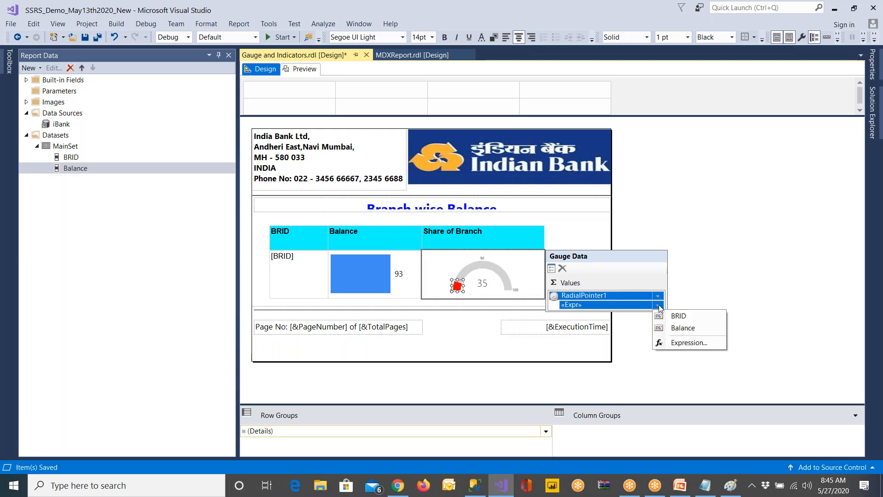
left_click(682, 346)
left_click(598, 408)
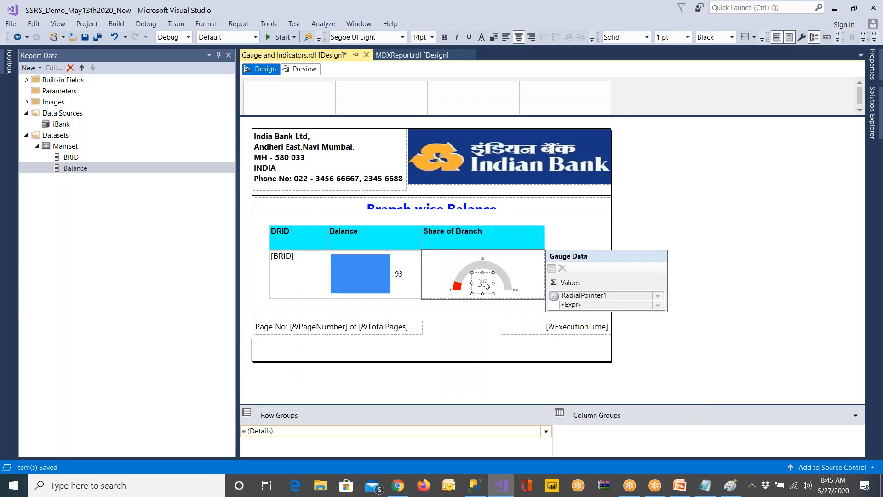
Examine the action, fill, border, cap fill and shadow options of RadialPointer1 and leave its properties without edits
left_click(658, 297)
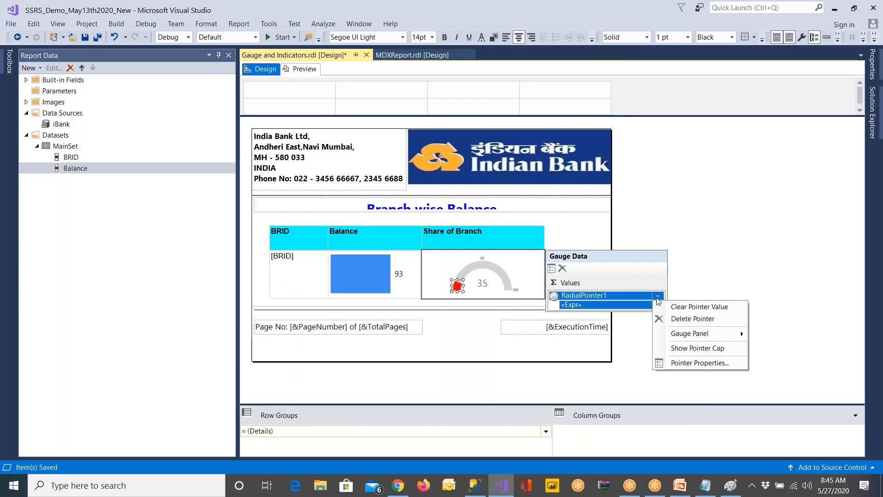
left_click(699, 363)
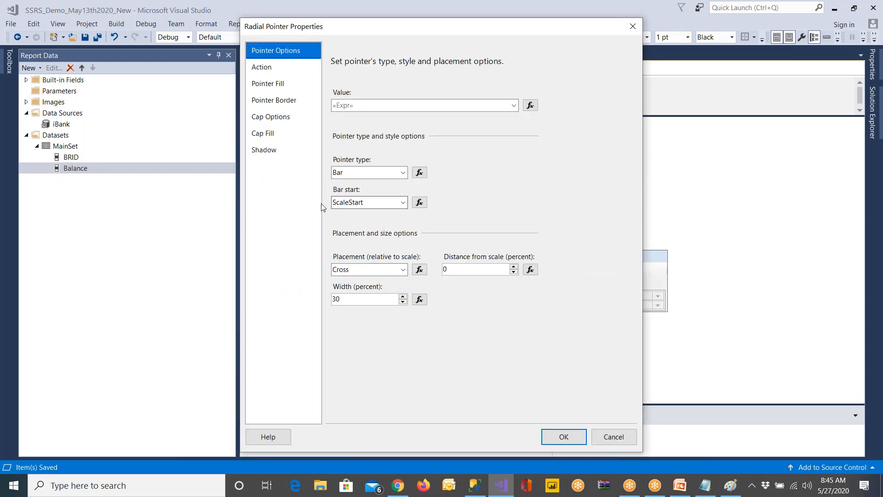
left_click(277, 68)
left_click(278, 84)
left_click(275, 100)
left_click(278, 134)
left_click(280, 150)
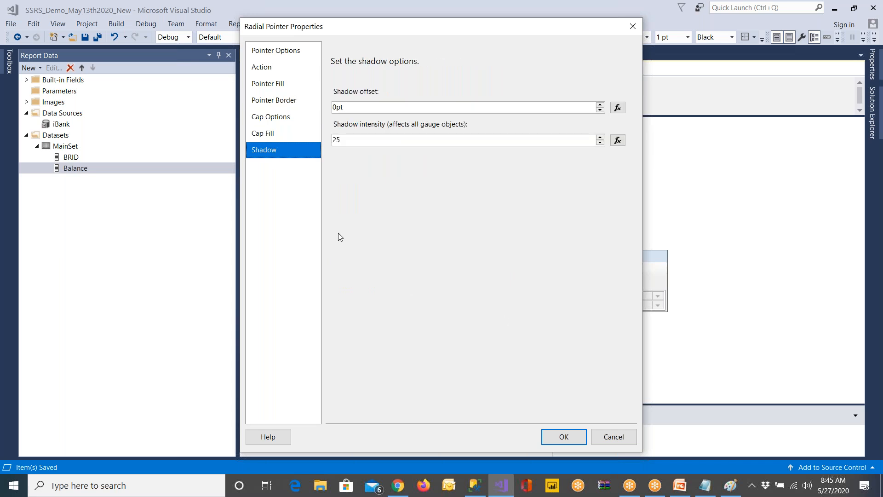
left_click(606, 435)
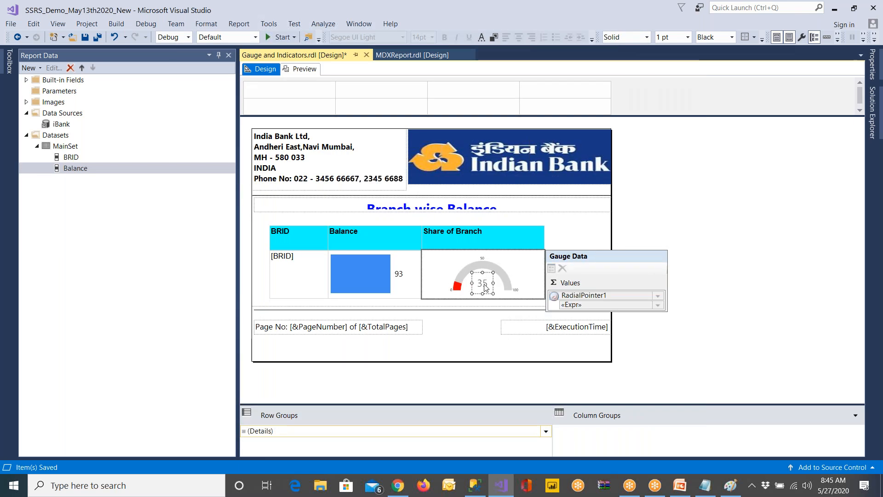
Add a new label to the gauge panel in the Share of Branch column
left_click(485, 287)
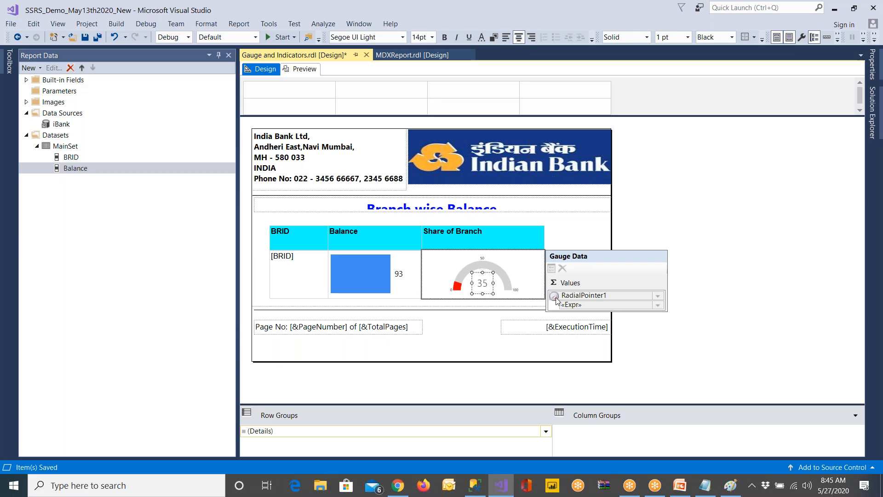
right_click(488, 290)
mouse_move(516, 310)
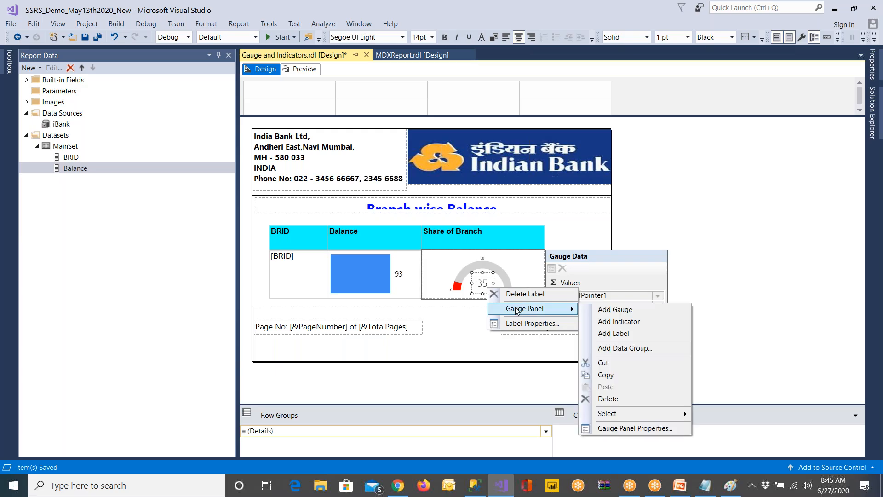
left_click(622, 334)
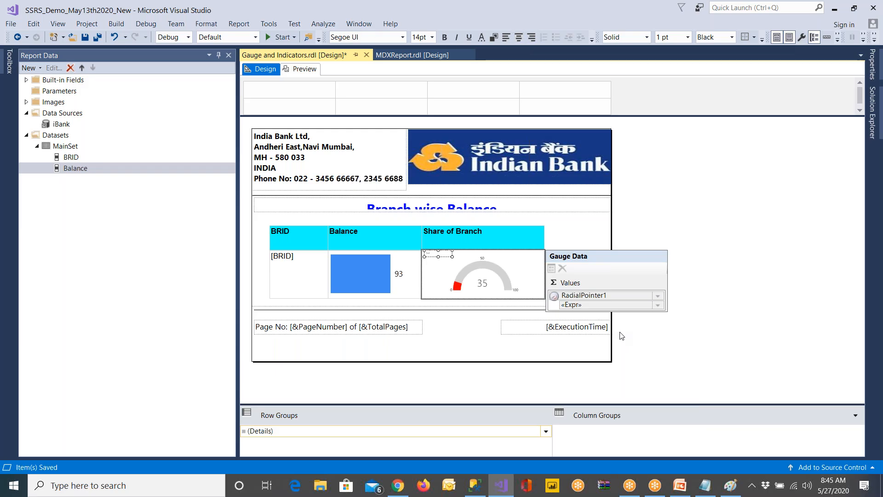
Set the text of the gauge's centre label to the expression =Fields!Balance.Value/Sum(Fields!Balance.Value, "MainSet")*100
left_click(481, 283)
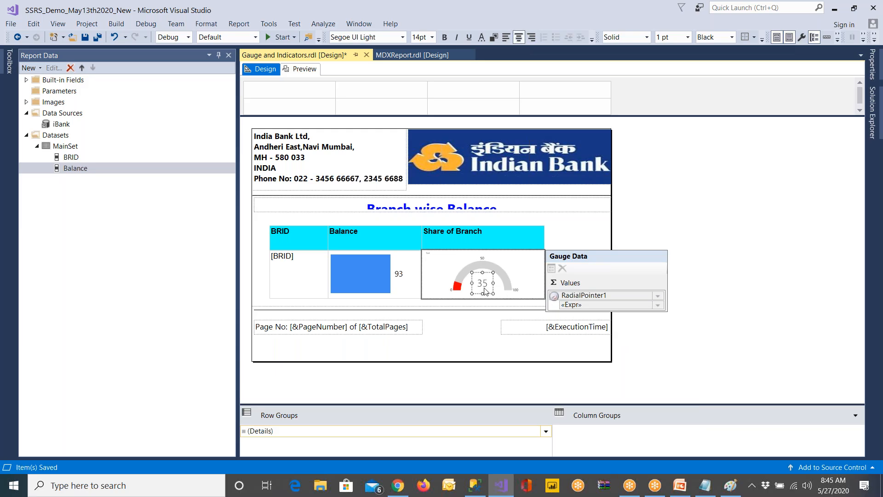
right_click(485, 291)
left_click(504, 323)
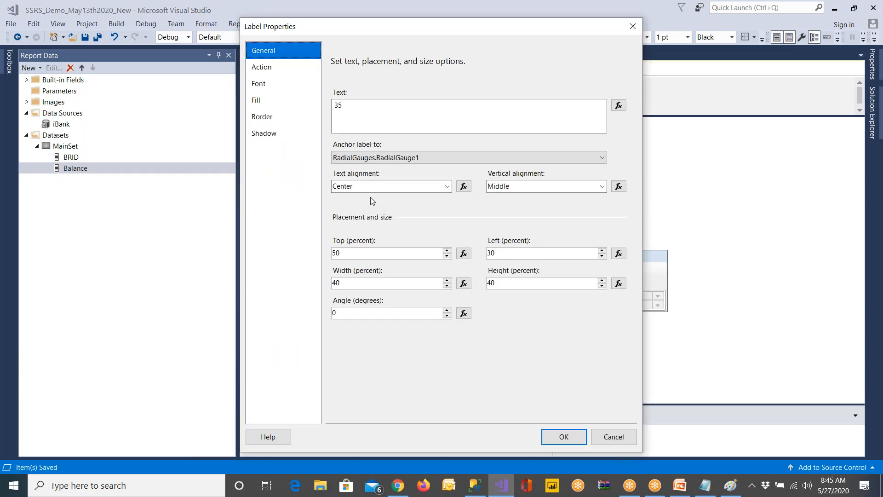
left_click_drag(357, 106, 298, 105)
left_click(617, 106)
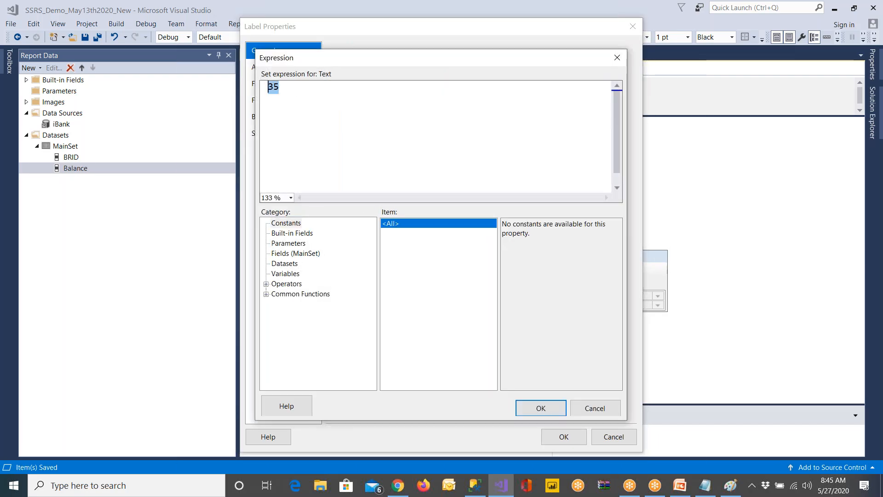
left_click(304, 254)
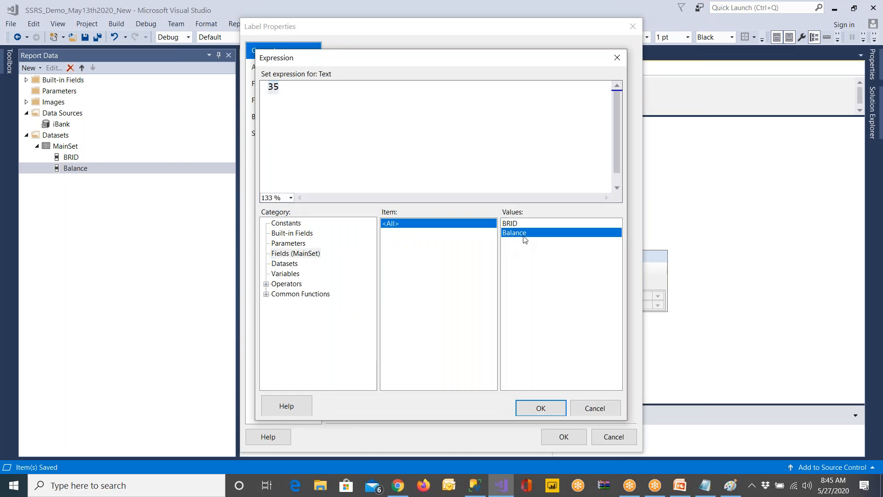
double_click(523, 234)
type("/")
left_click(285, 263)
double_click(524, 233)
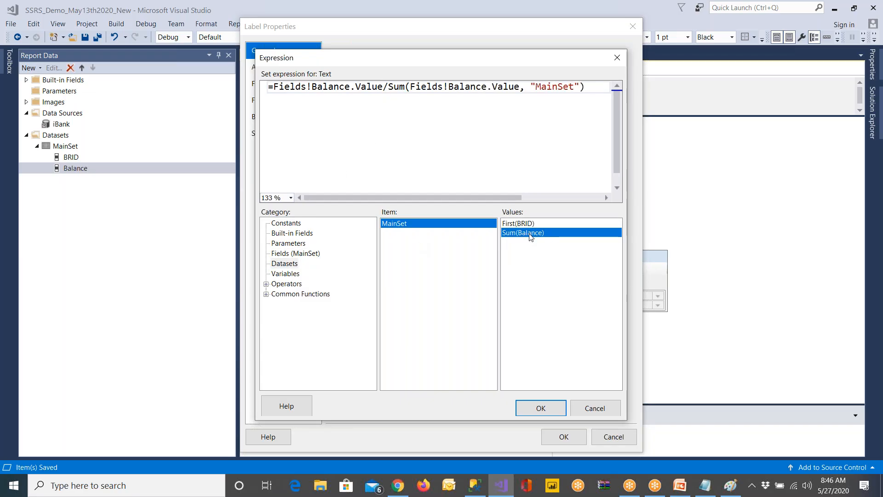
type("*100")
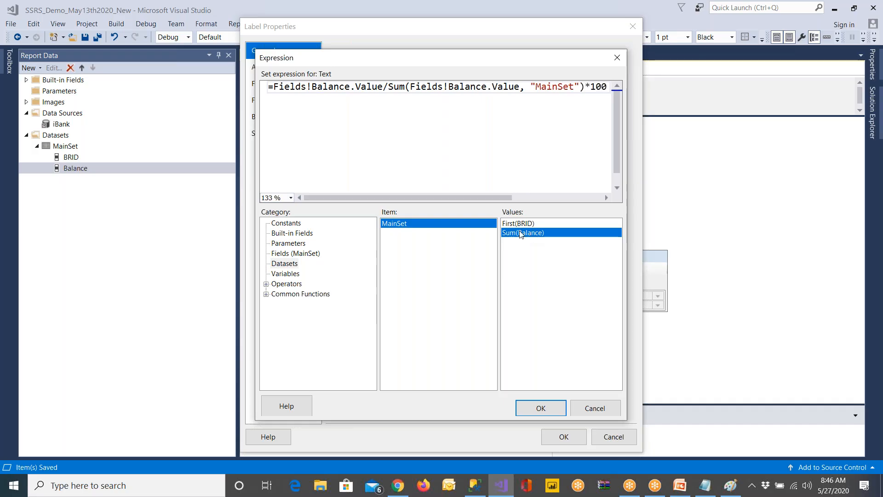
left_click(553, 413)
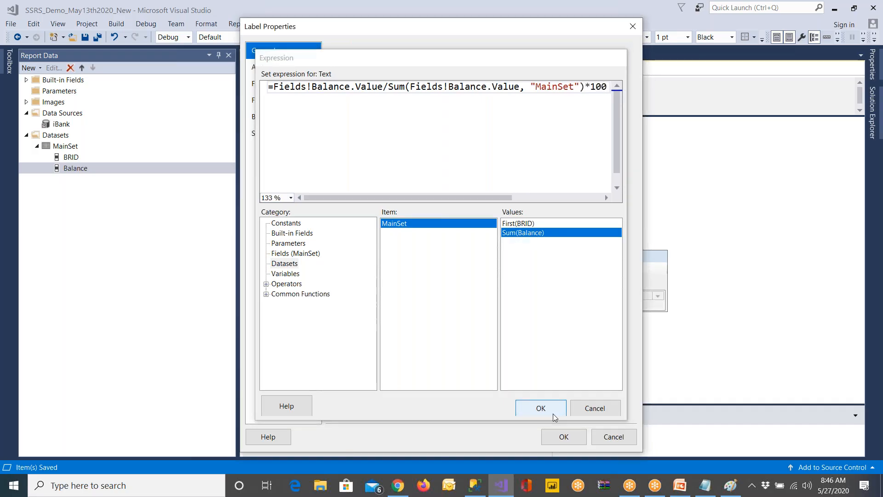
left_click(562, 439)
left_click(682, 347)
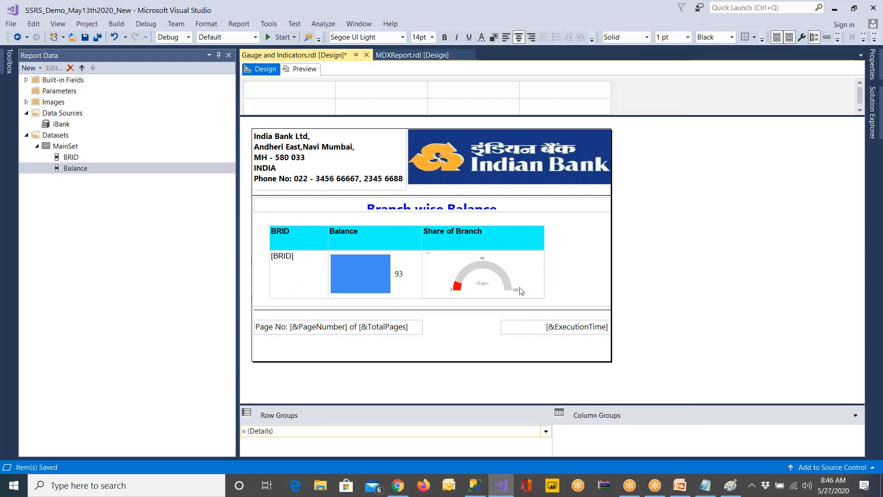
Preview the report to check the gauge labels and return to the design
left_click(305, 70)
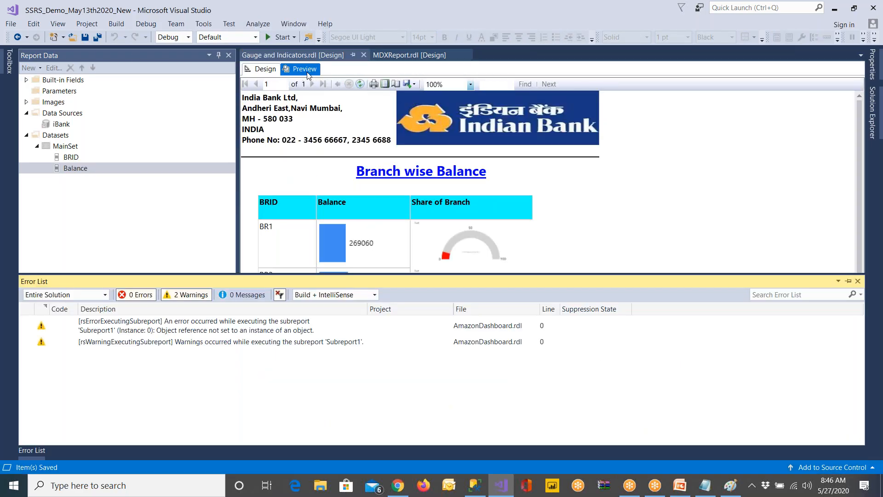
left_click(262, 69)
Widen the Share of Branch column slightly past the right edge of the page header logo and select the gauge's centre label
left_click(429, 256)
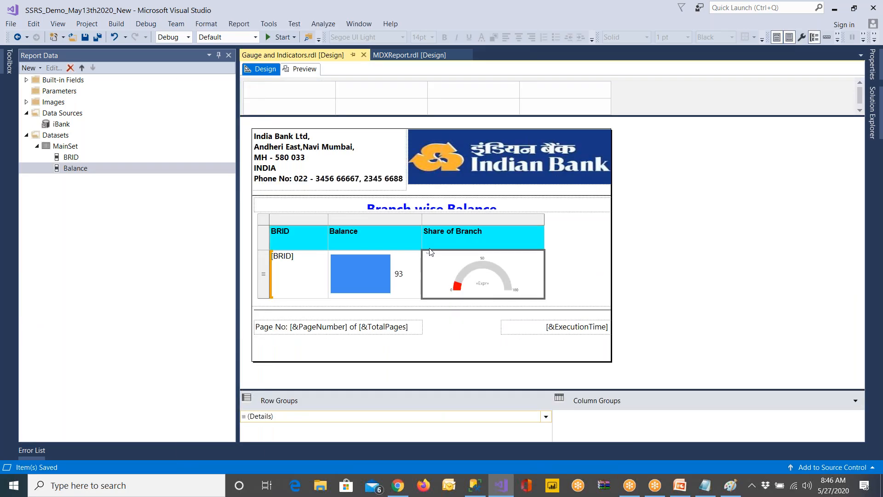
left_click(542, 225)
left_click(543, 221)
left_click(542, 234)
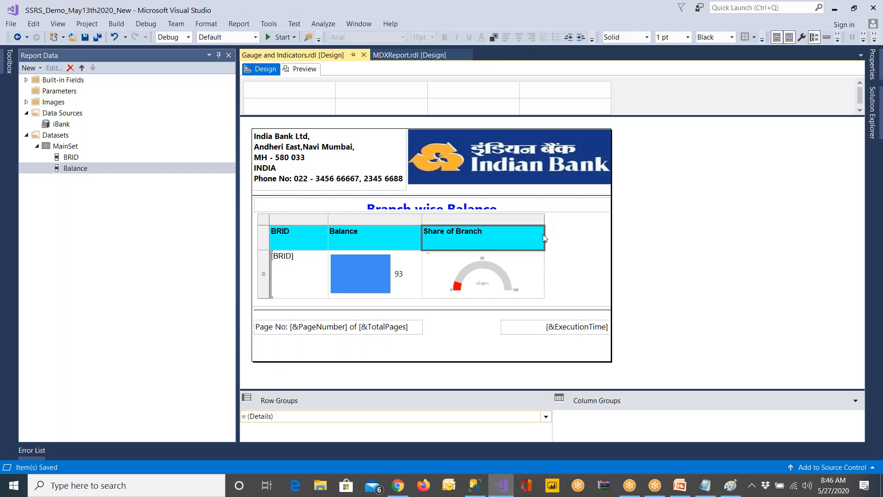
left_click(543, 221)
left_click_drag(543, 221, 621, 221)
left_click(523, 291)
left_click(522, 290)
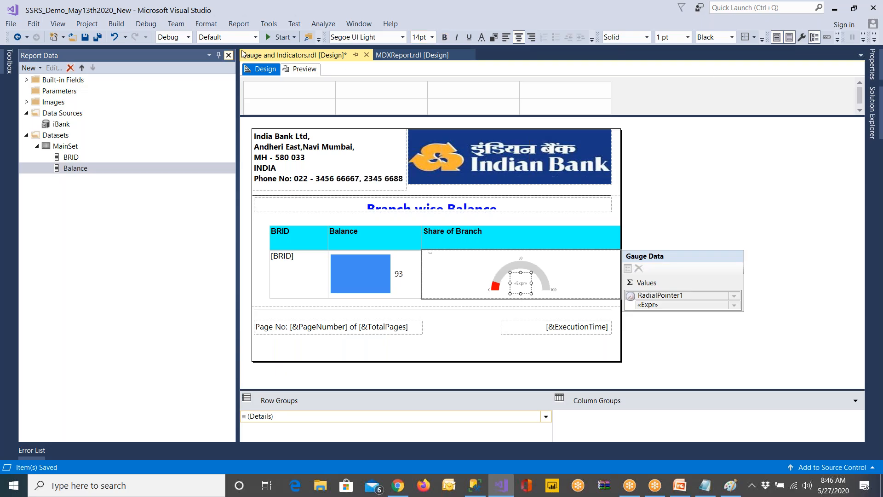
Preview the report to check the radial gauges and their centre labels for every branch, and return to the design
left_click(298, 70)
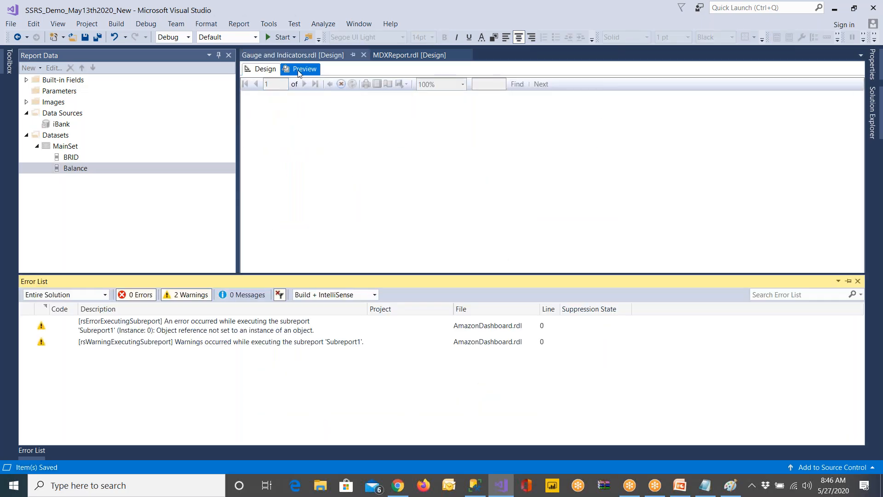
left_click(857, 281)
scroll(514, 323, "down", 2)
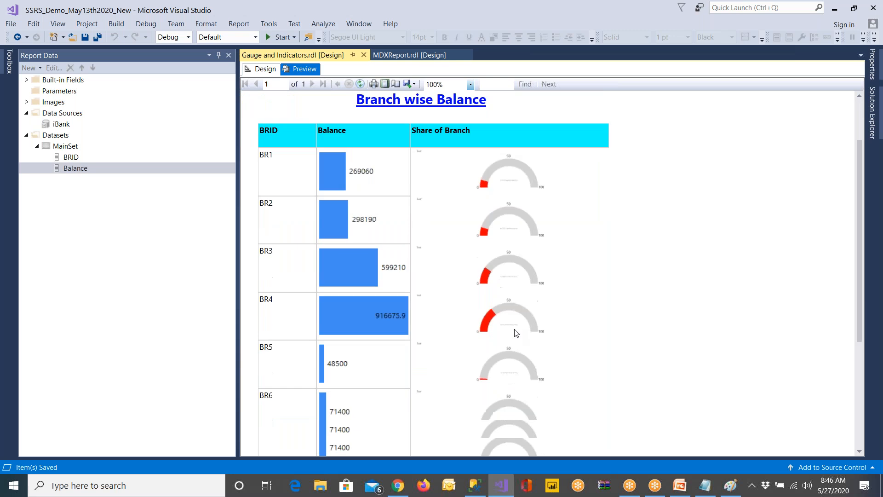
scroll(515, 332, "down", 5)
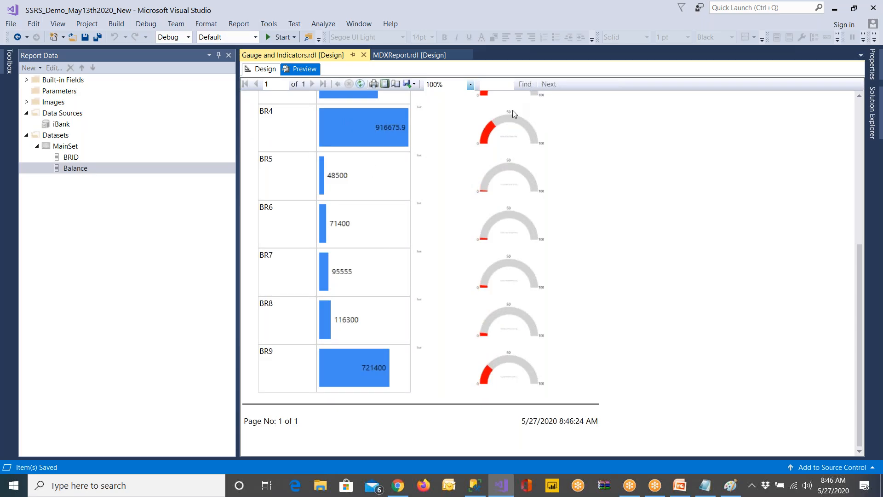
left_click(260, 68)
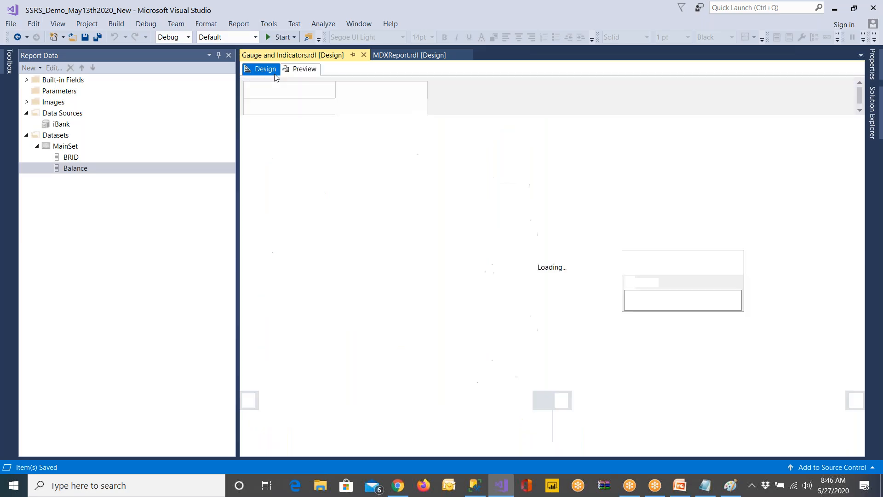
left_click(524, 289)
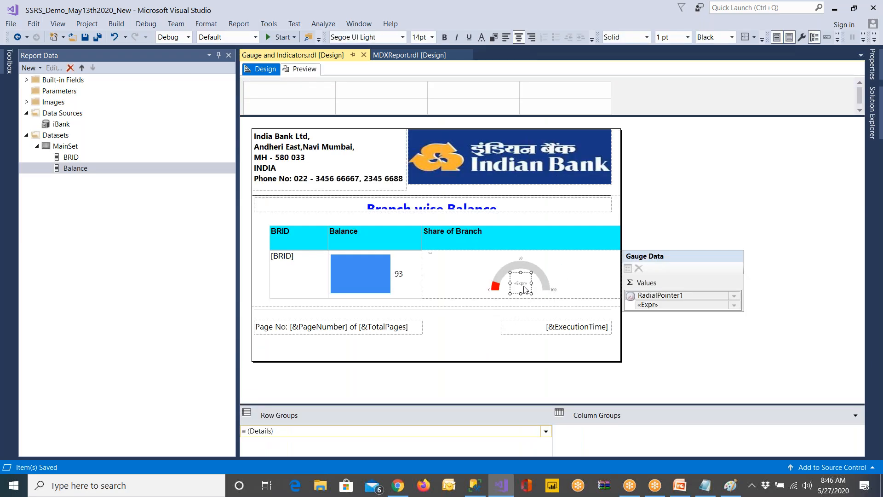
right_click(493, 280)
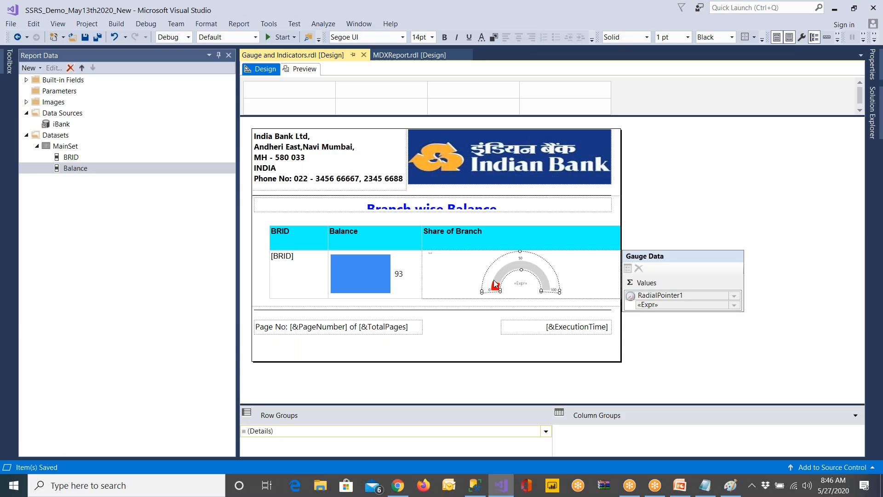
left_click(465, 264)
right_click(465, 266)
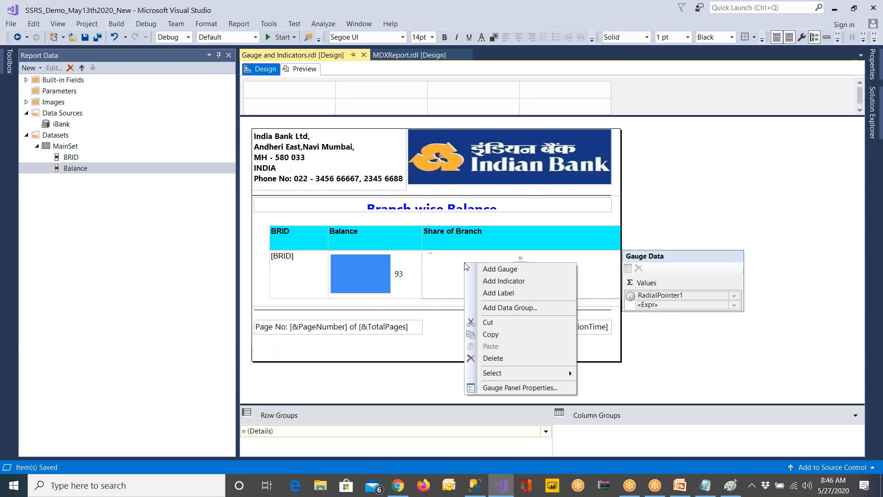
left_click(551, 260)
left_click(563, 268)
right_click(553, 284)
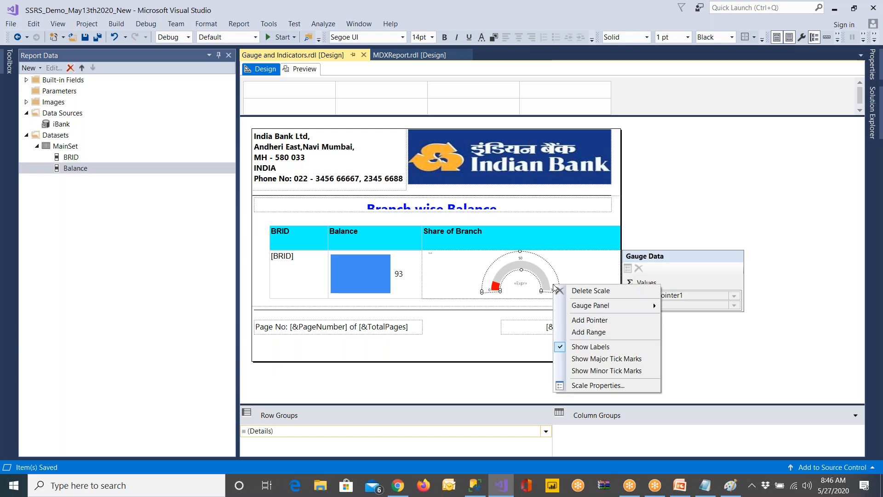
left_click(566, 293)
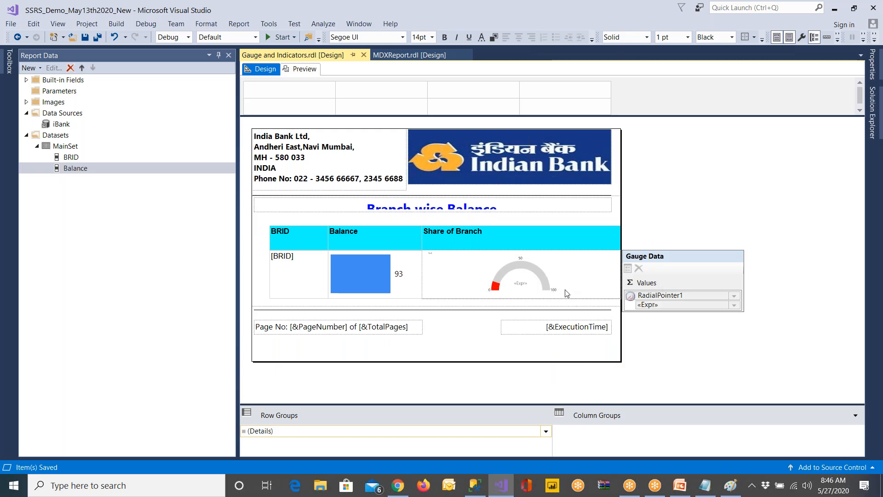
right_click(535, 289)
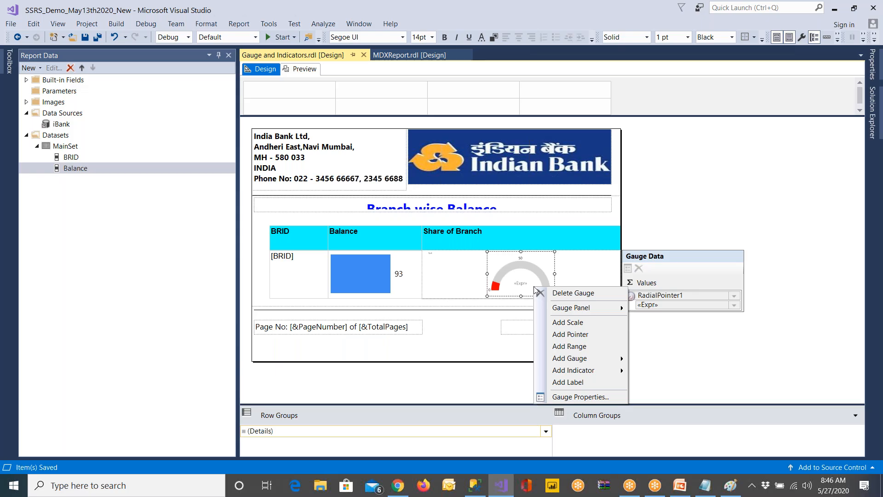
left_click(478, 279)
right_click(477, 279)
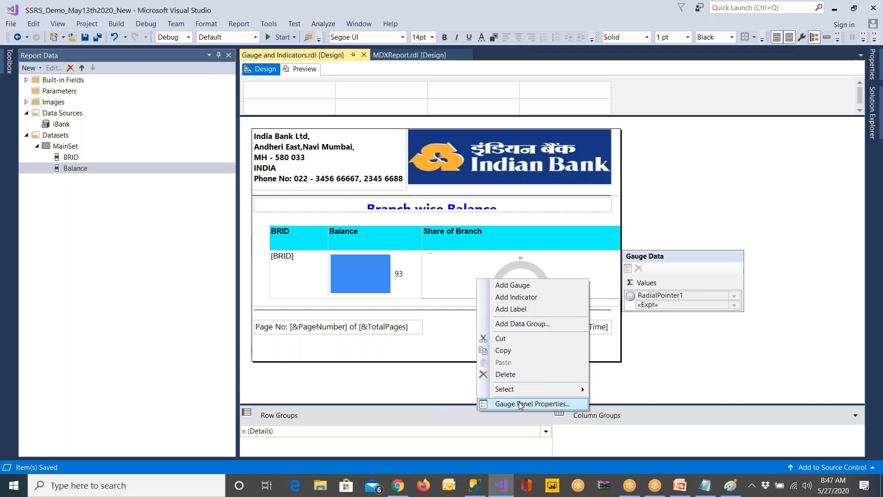
left_click(519, 272)
right_click(564, 269)
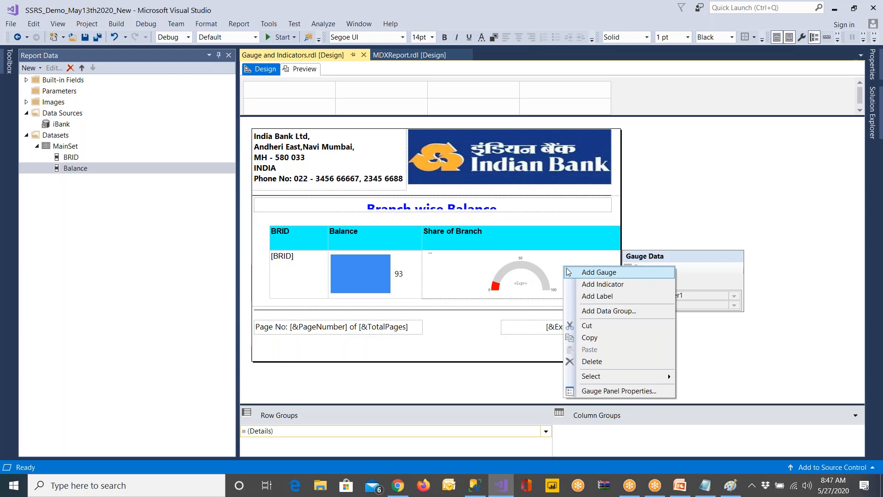
left_click(569, 272)
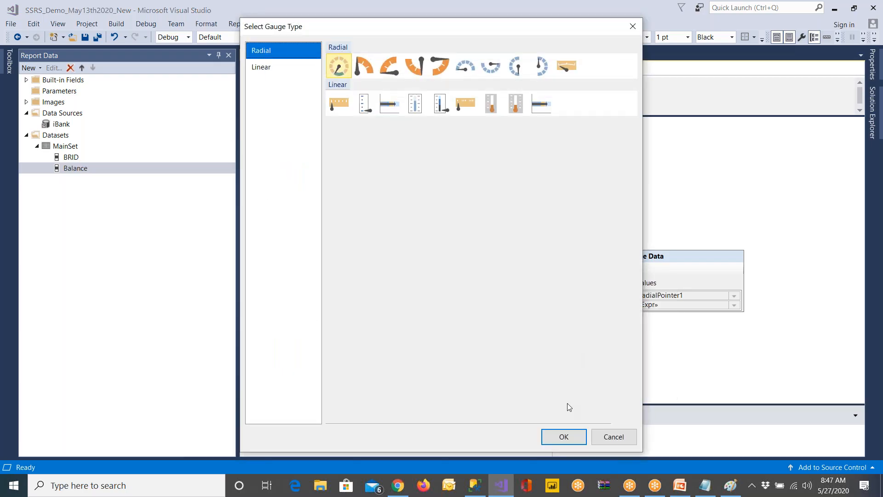
left_click(613, 436)
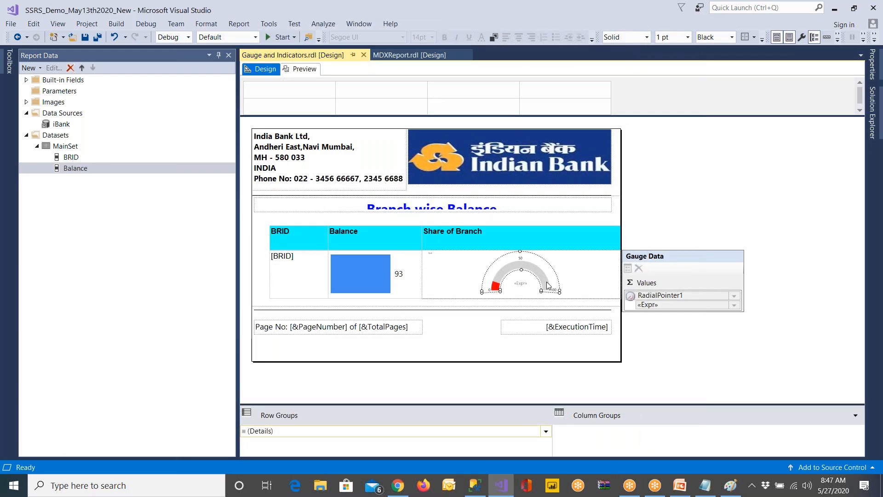
Delete the radial gauge and its centre label from the gauge panel in the Share of Branch column
key("Delete")
left_click(518, 285)
key("Delete")
left_click(524, 282)
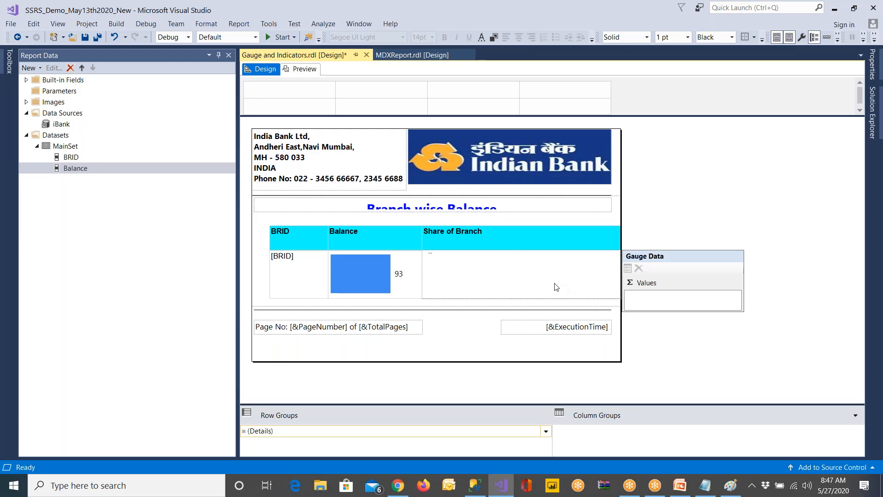
right_click(528, 279)
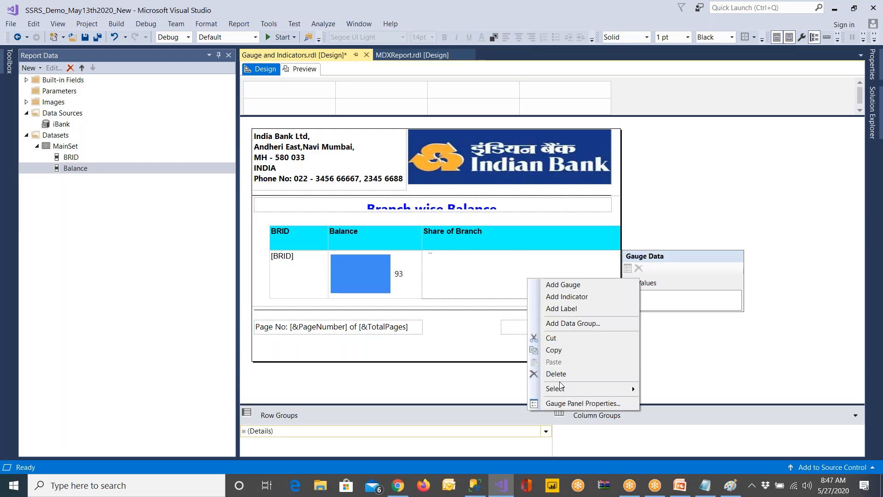
Insert a horizontal linear gauge with a bar pointer between two scales in the Share of Branch detail cell
left_click(9, 65)
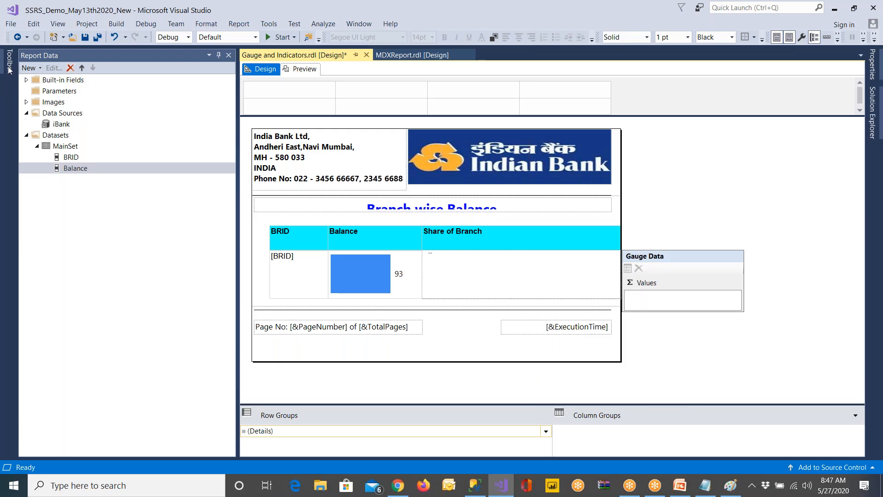
left_click_drag(58, 213, 465, 276)
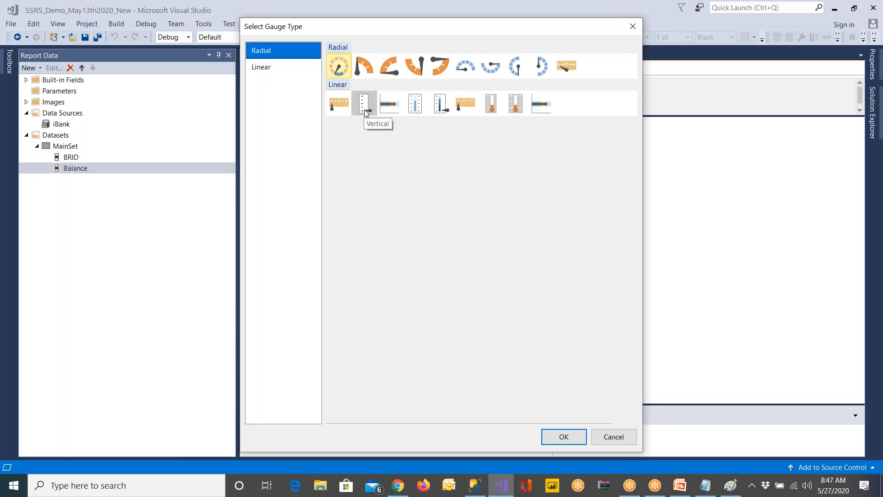
left_click(413, 105)
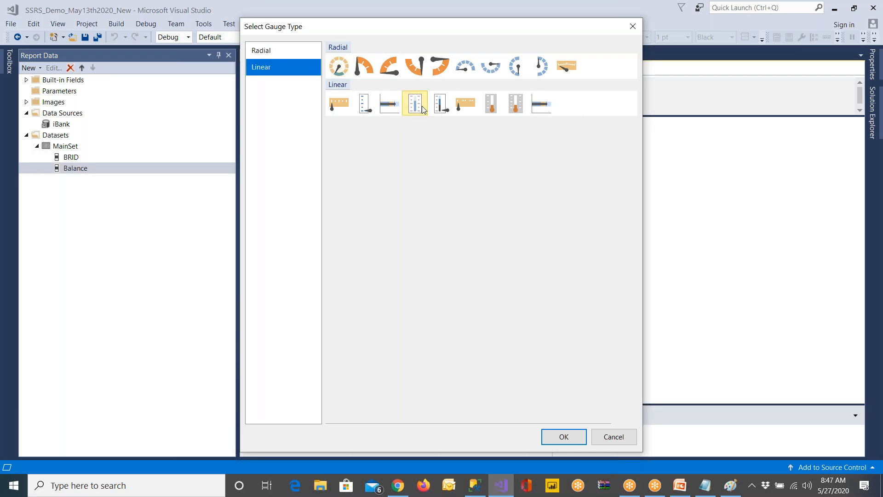
left_click(562, 436)
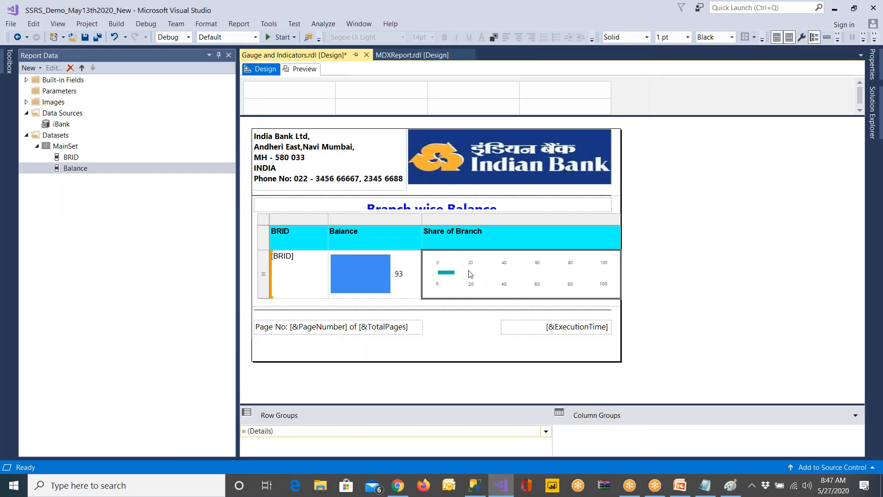
Set the linear gauge pointer's value to the expression =Fields!Balance.Value/Sum(Fields!Balance.Value, "MainSet")*100
left_click(450, 278)
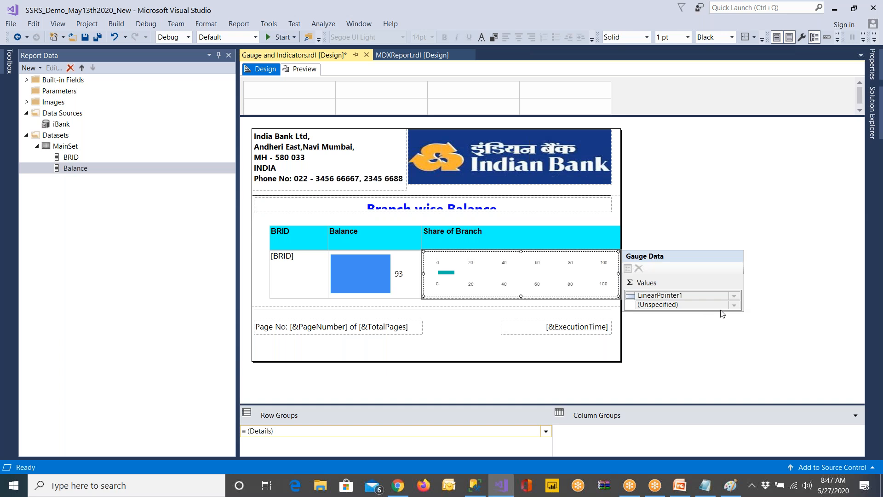
left_click(734, 306)
left_click(763, 344)
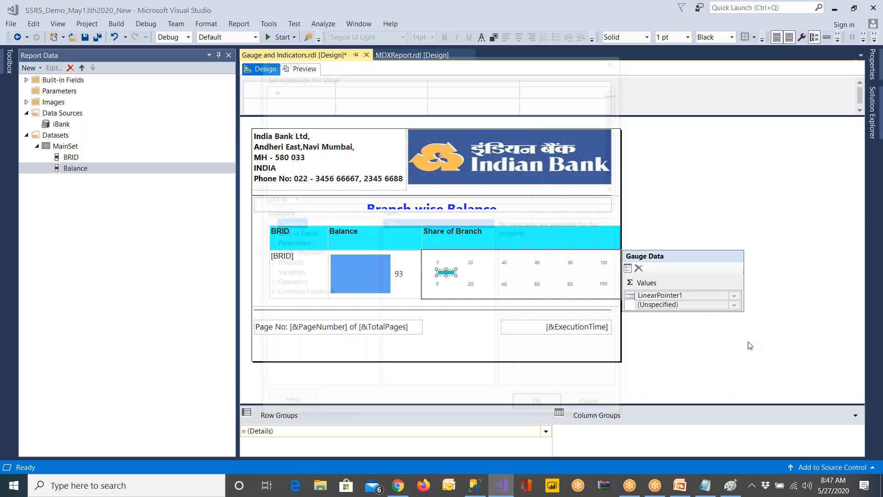
left_click(291, 254)
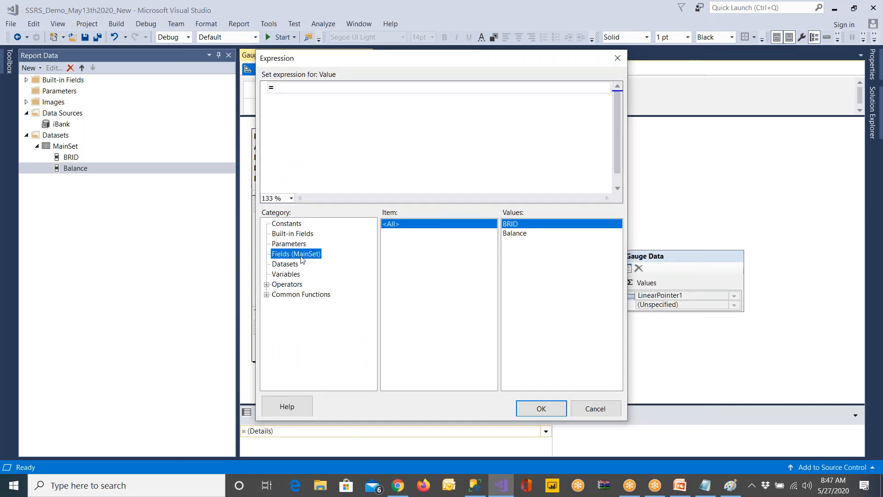
double_click(526, 233)
type("/")
left_click(285, 263)
double_click(529, 234)
type("*100")
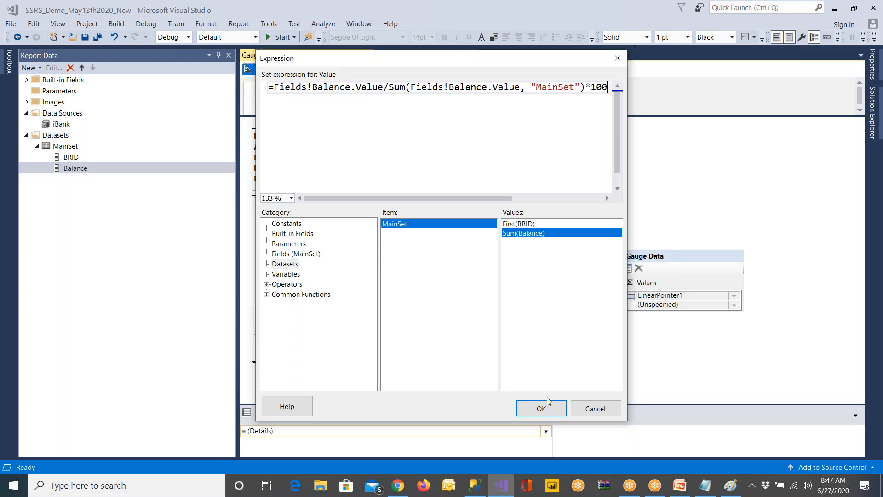
left_click(547, 410)
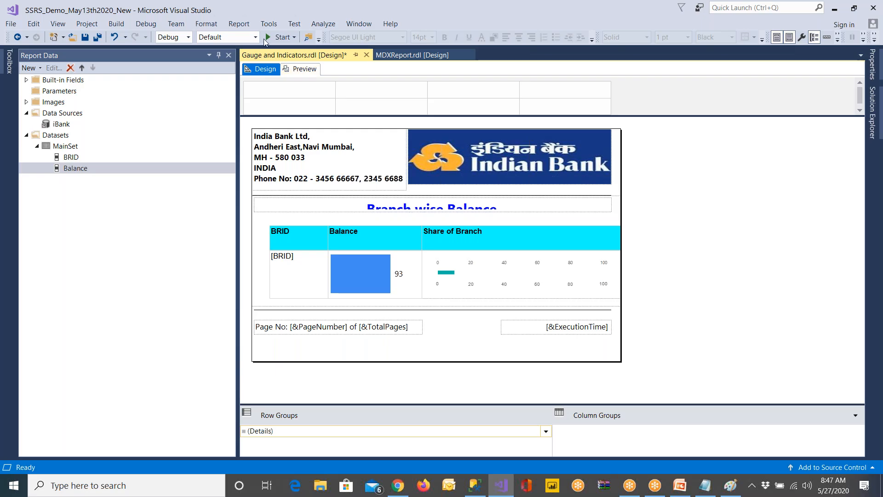
Save and preview the report to check the linear gauges in the Share of Branch column, and return to the design
left_click(81, 41)
left_click(302, 71)
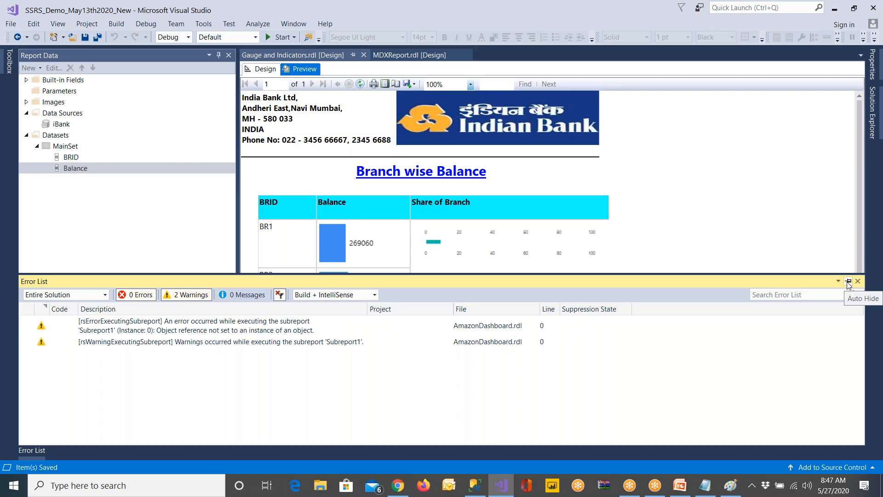
left_click(848, 282)
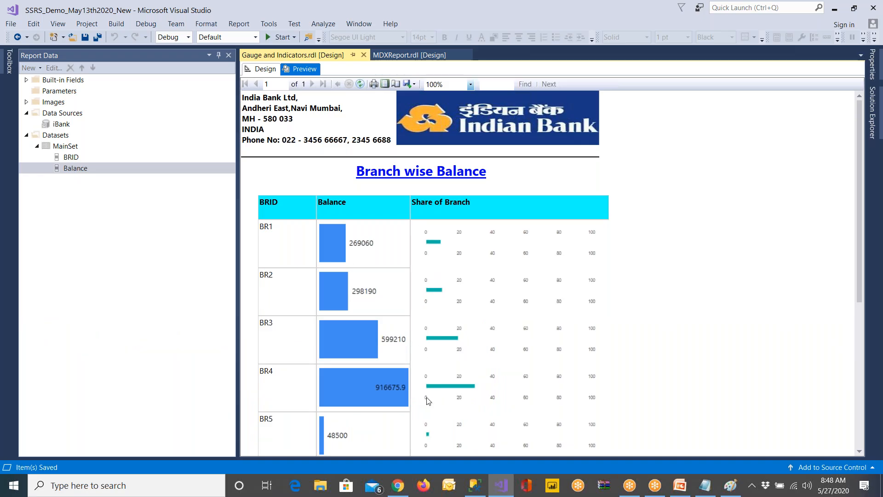
scroll(565, 389, "down", 5)
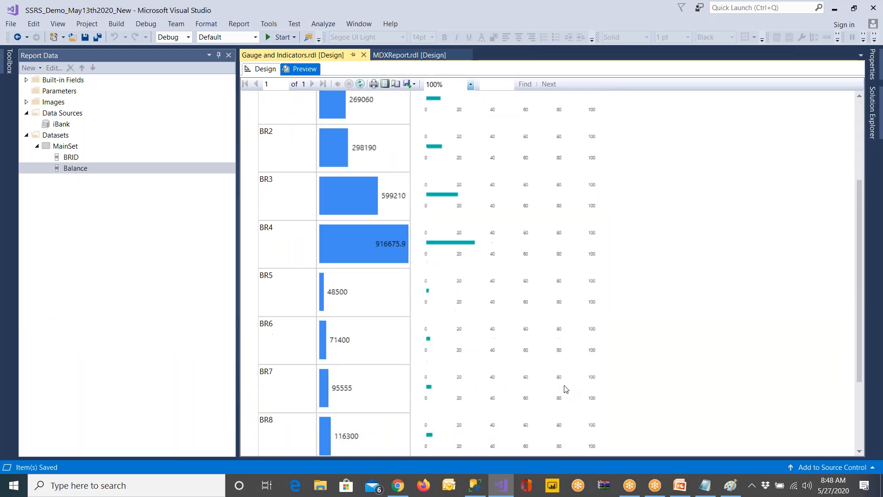
scroll(564, 389, "up", 4)
scroll(563, 389, "up", 1)
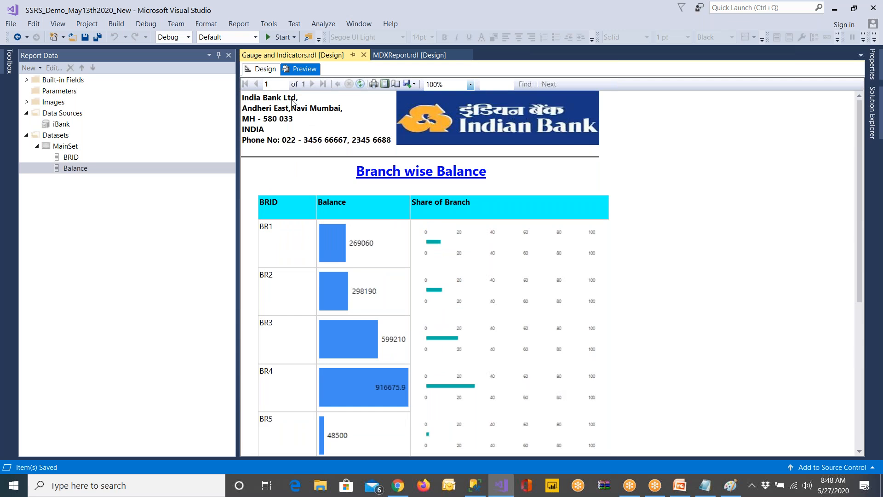
left_click(265, 70)
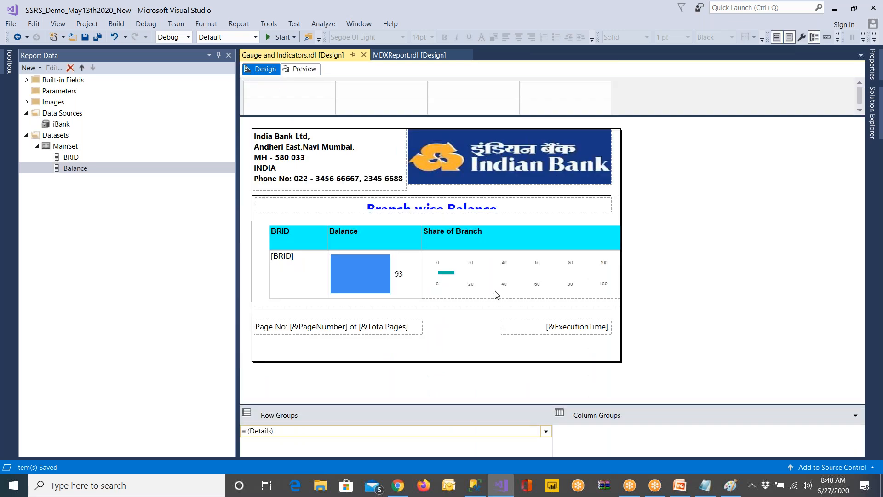
right_click(491, 278)
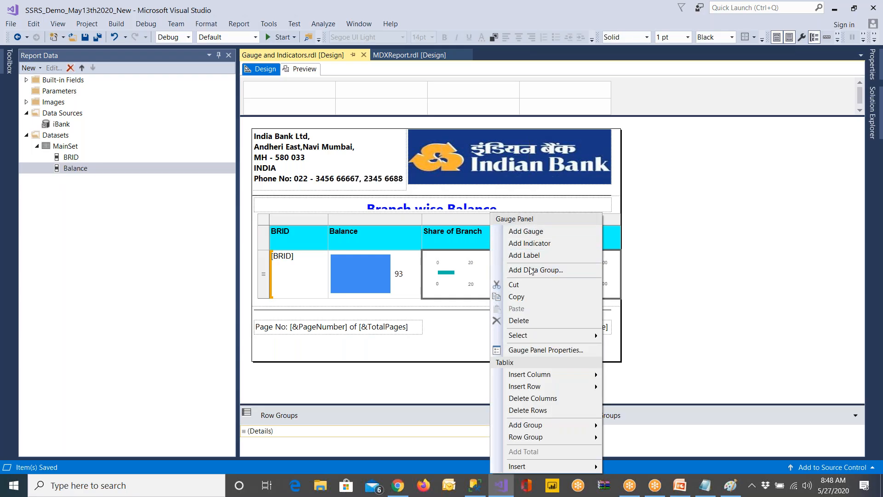
mouse_move(530, 389)
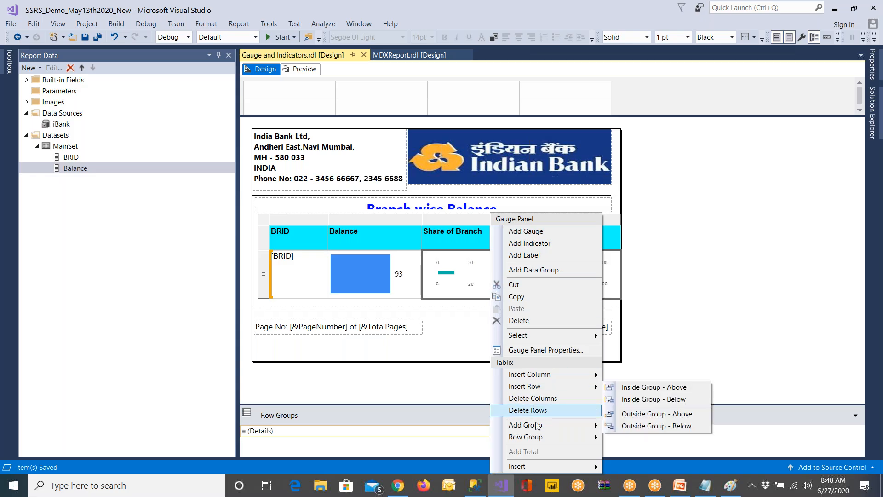
left_click(673, 323)
left_click(570, 241)
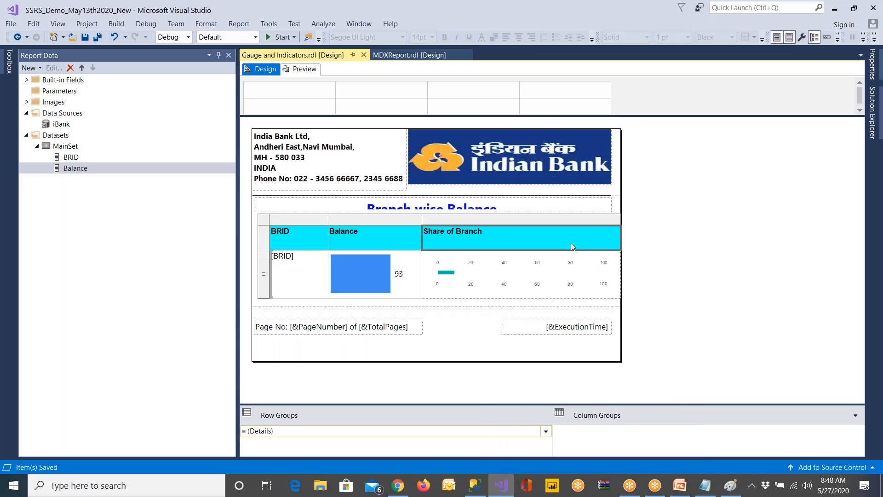
Delete the linear gauge from the Share of Branch detail cell and open the cell's list of dataset fields
left_click(476, 276)
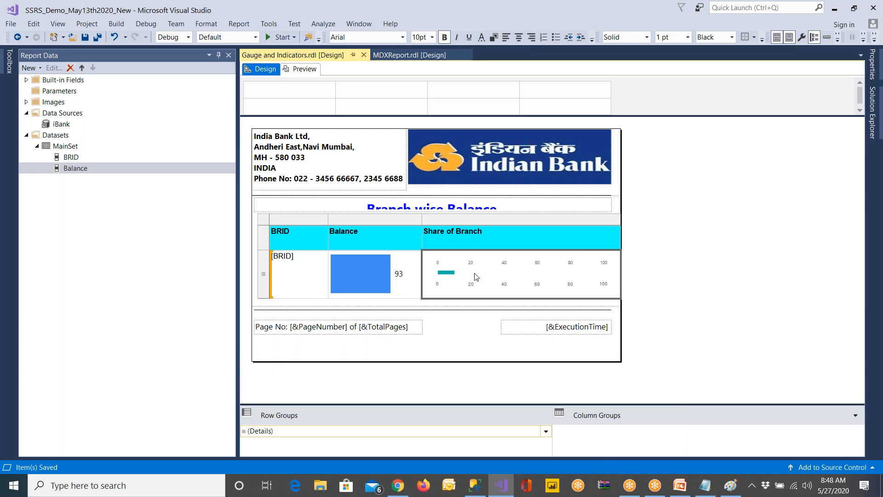
key("Delete")
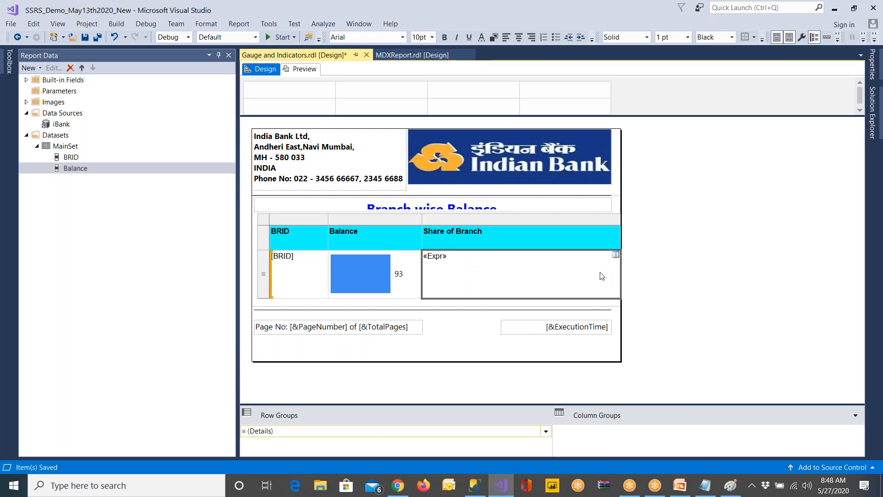
left_click(615, 255)
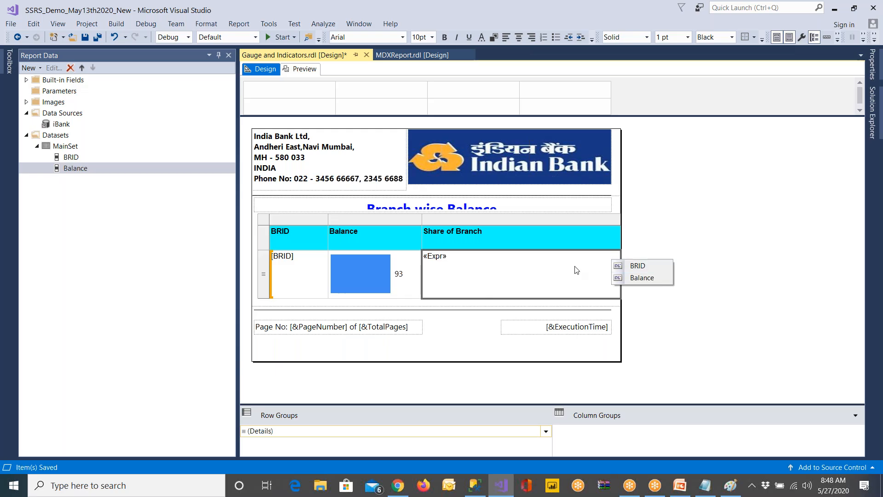
Clear the expression from the Share of Branch detail cell and retitle that column's header as "Indictaor"
left_click(550, 275)
key("Delete")
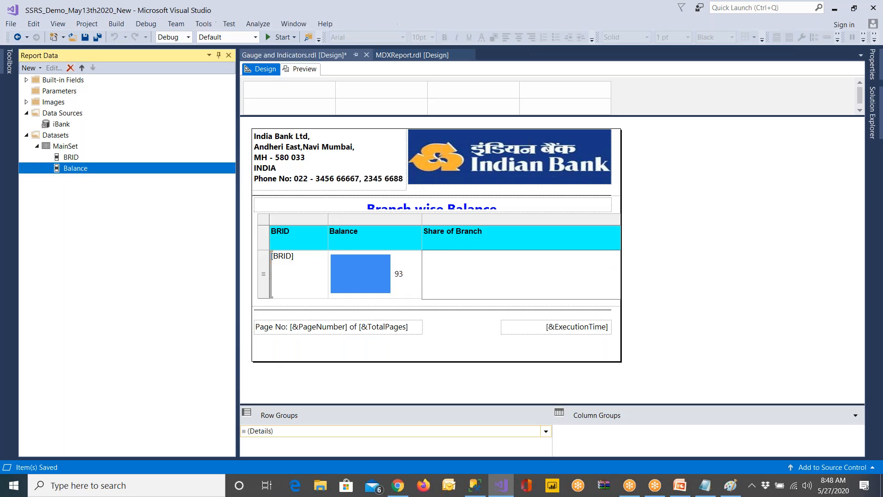
left_click(471, 244)
triple_click(500, 240)
key("BackSpace")
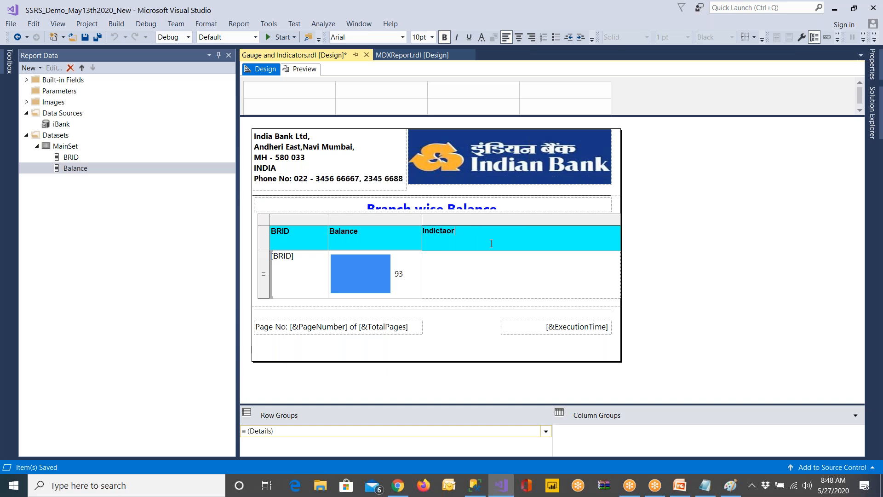
left_click(475, 281)
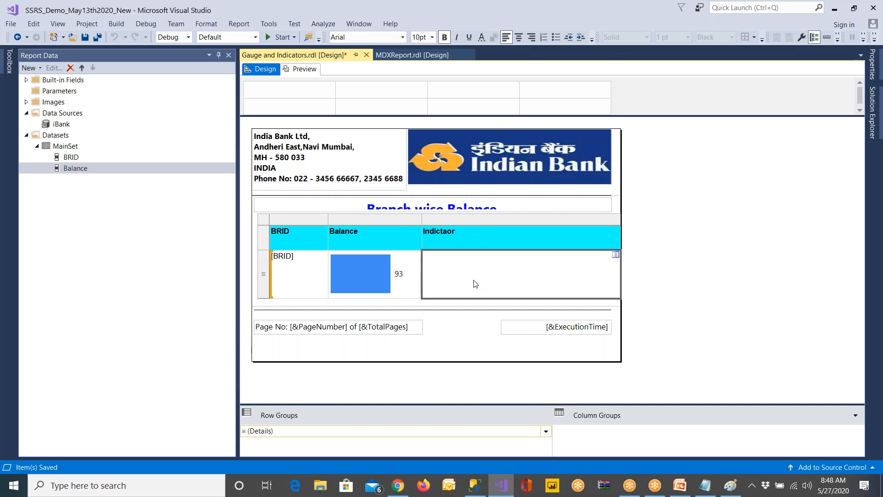
Move the whole table slightly left so its right edge lines up with the bank logo above
left_click(266, 225)
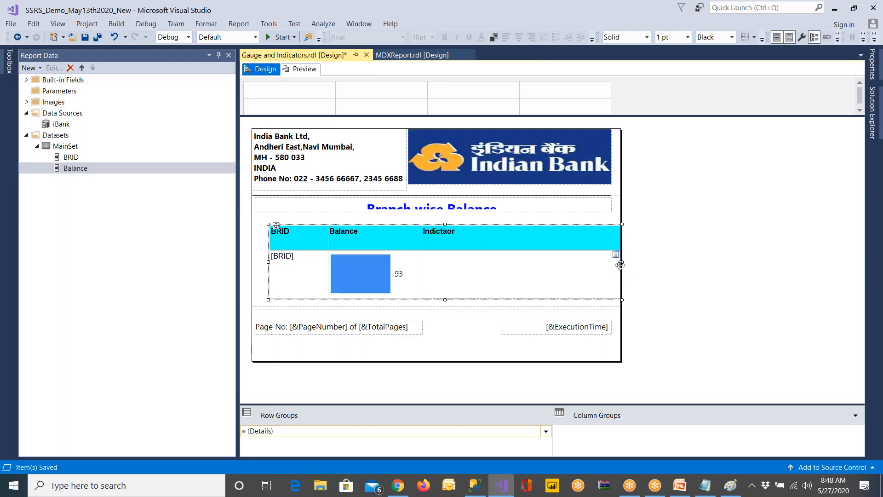
left_click_drag(620, 261, 610, 262)
left_click(713, 269)
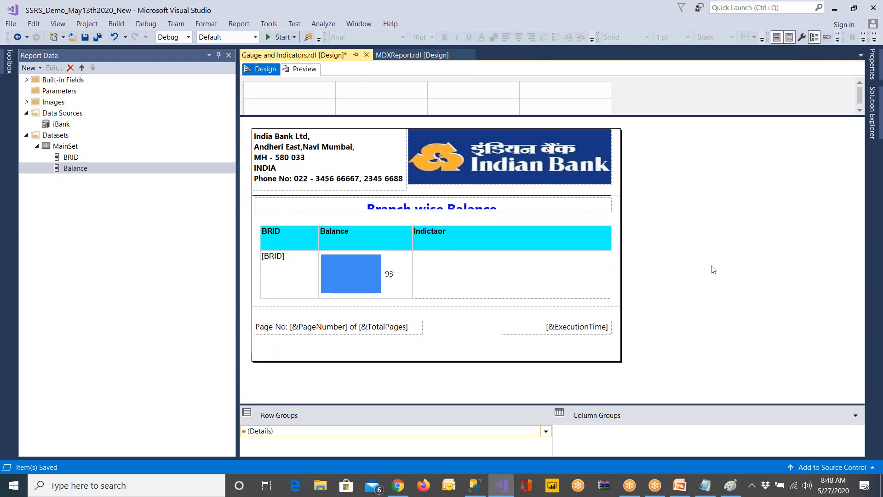
Switch to Notepad and replace all of the existing notes with the text "Dundas Visuals"
left_click(704, 485)
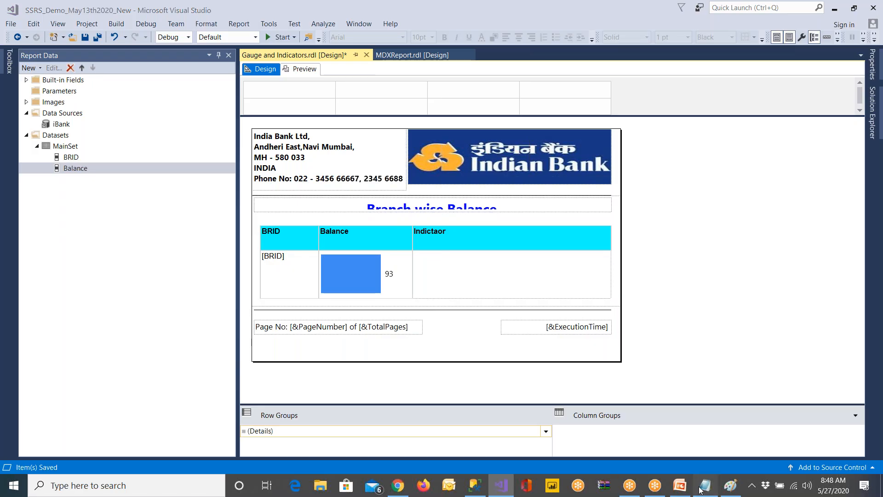
left_click_drag(232, 256, 108, 118)
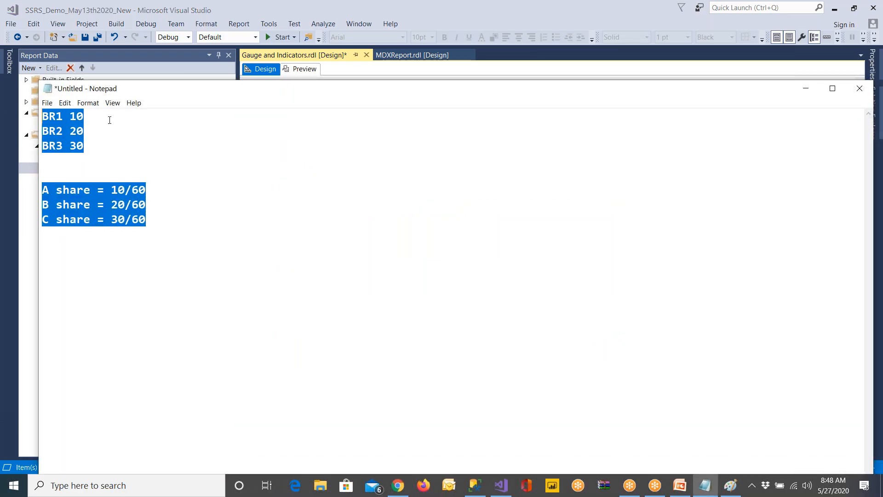
type("Dun")
type("das")
type(" Visulas")
key("BackSpace")
key("BackSpace")
key("BackSpace")
type("als")
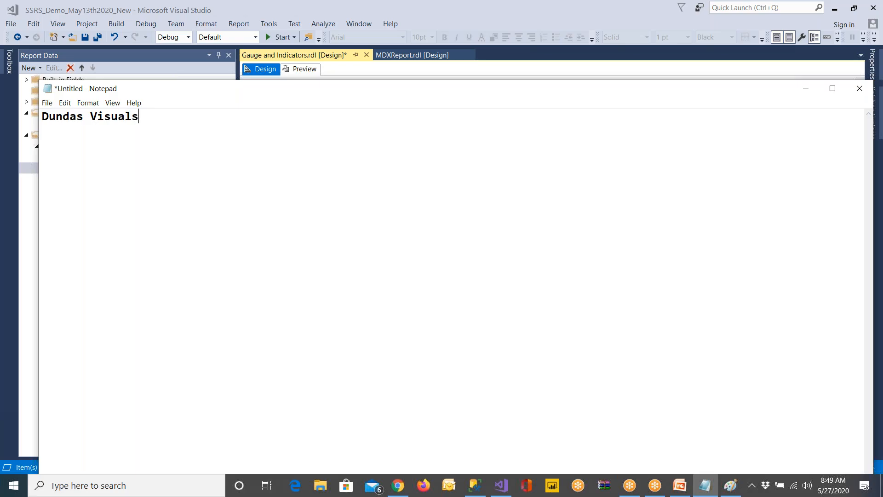
Switch to Chrome and search Google for "dundas data visualization"
left_click(399, 487)
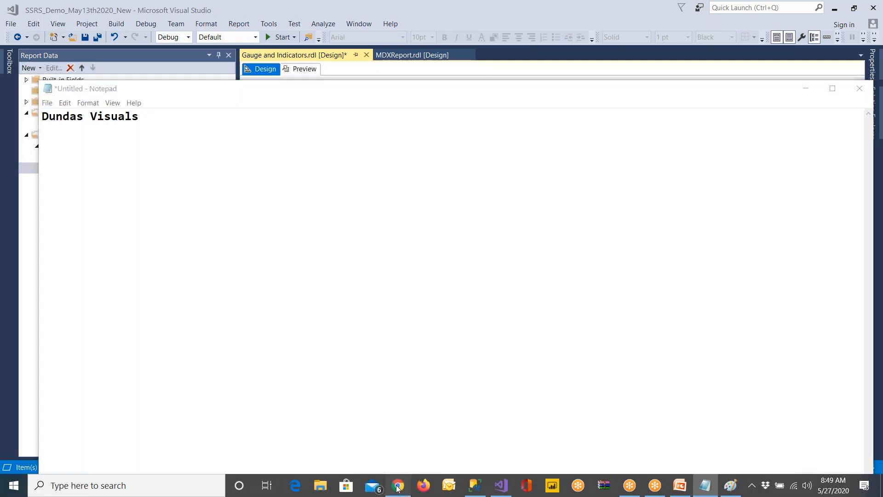
left_click(14, 31)
left_click_drag(191, 89, 87, 88)
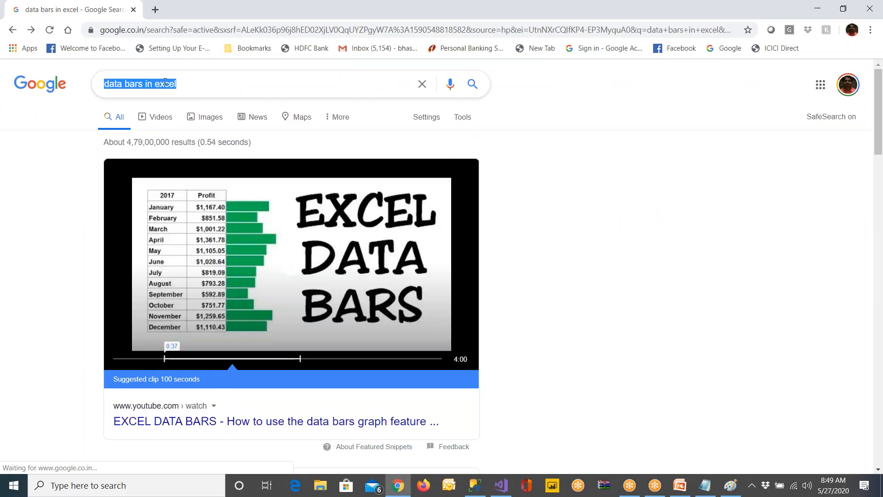
type("dundars")
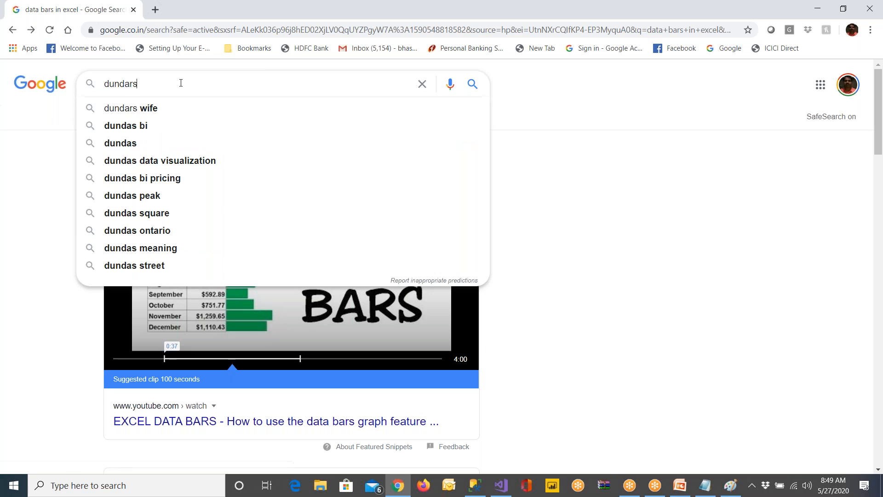
key("BackSpace")
key("BackSpace")
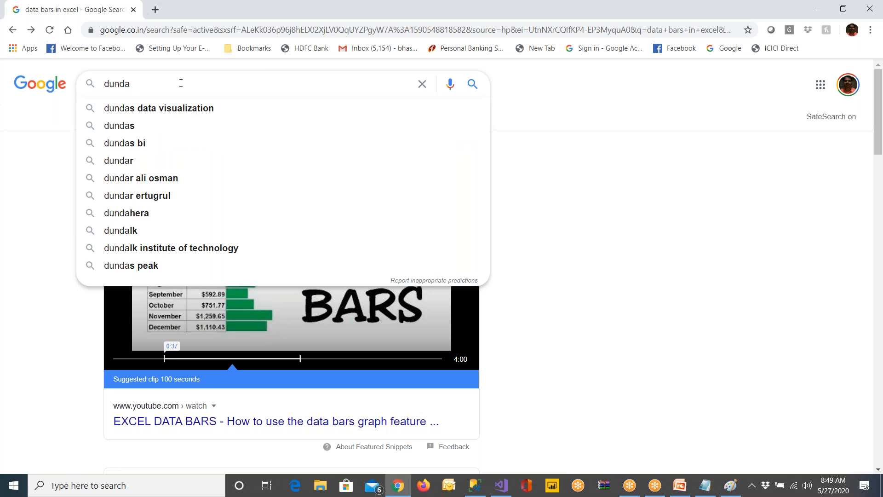
left_click(176, 108)
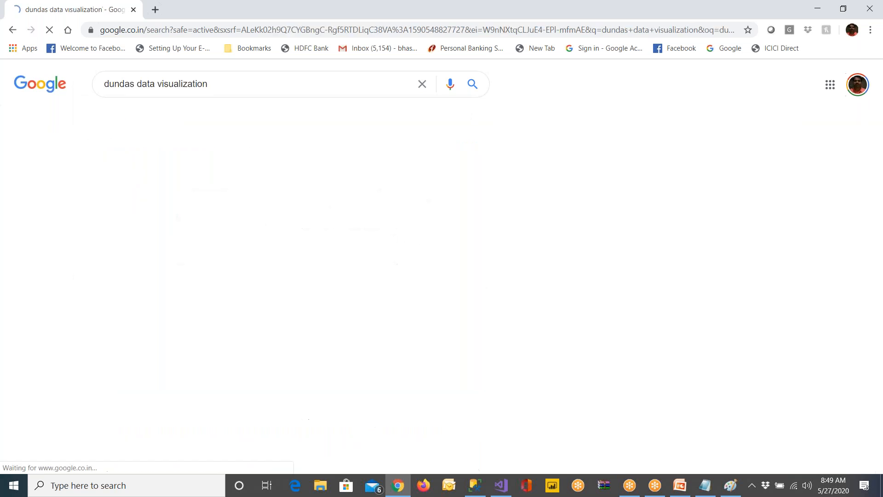
Show the image results for the Dundas data visualization search
left_click(234, 84)
type("c")
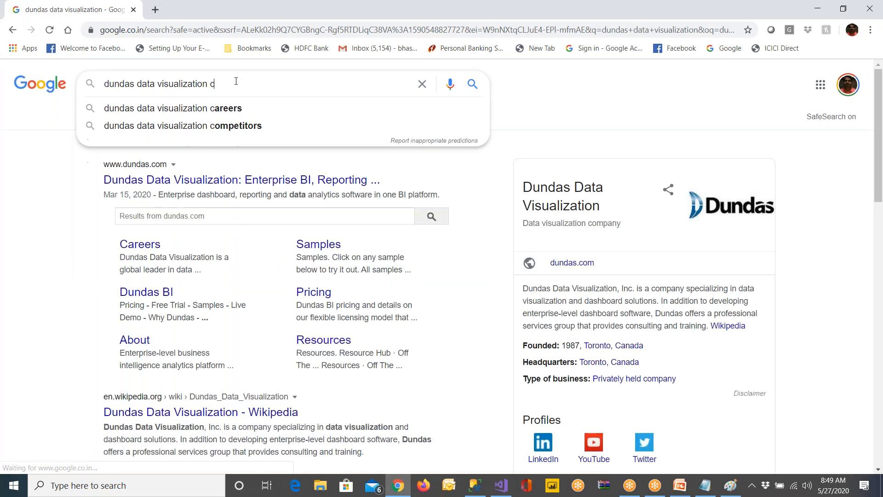
type("ontrol")
double_click(240, 110)
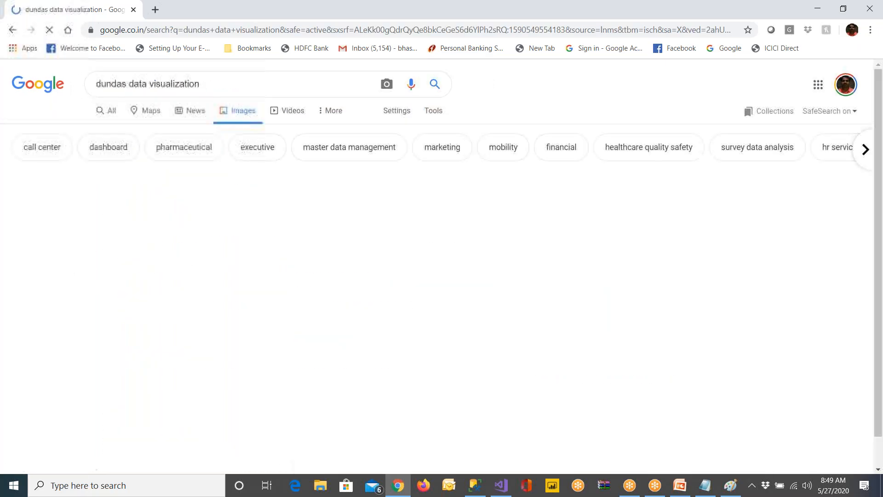
Examine the Dundas image results for sample dashboards, gauges and charts, and close the browser
scroll(241, 111, "down", 3)
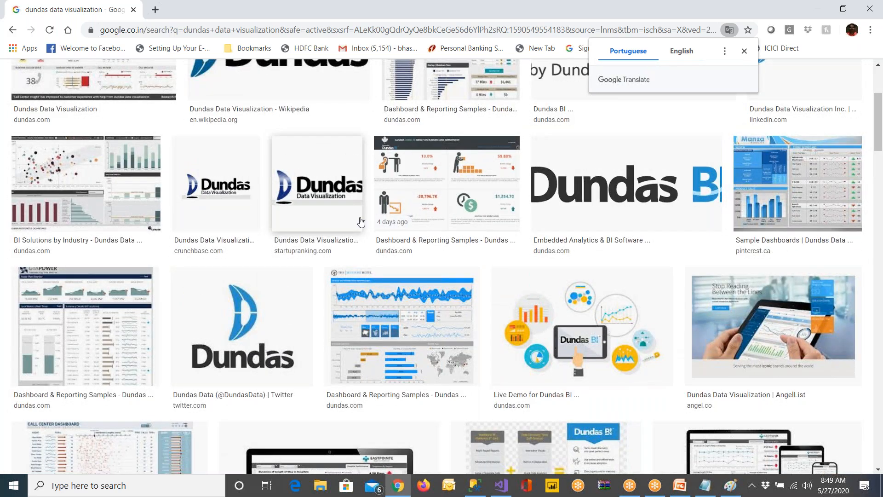
scroll(360, 222, "down", 5)
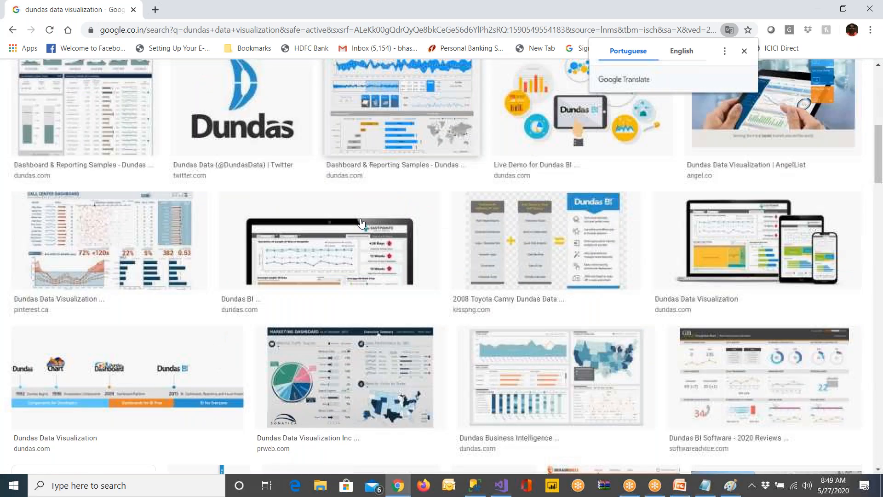
scroll(437, 223, "down", 6)
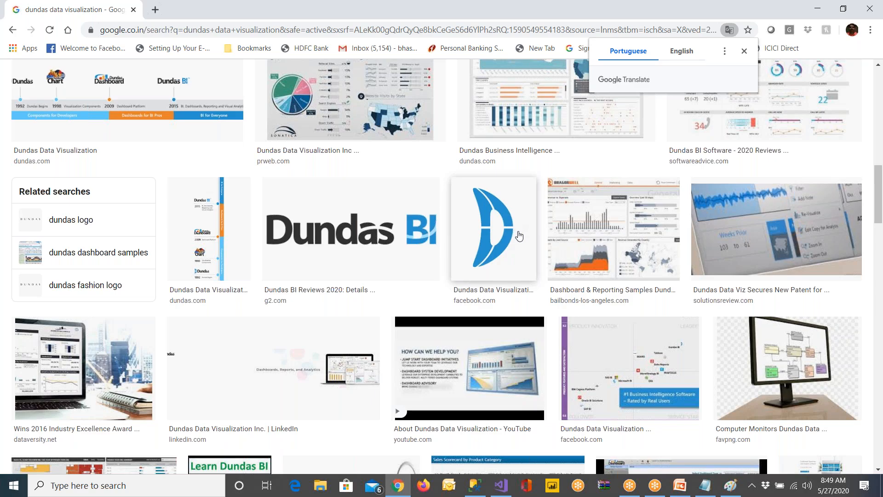
scroll(518, 235, "down", 5)
scroll(519, 235, "down", 2)
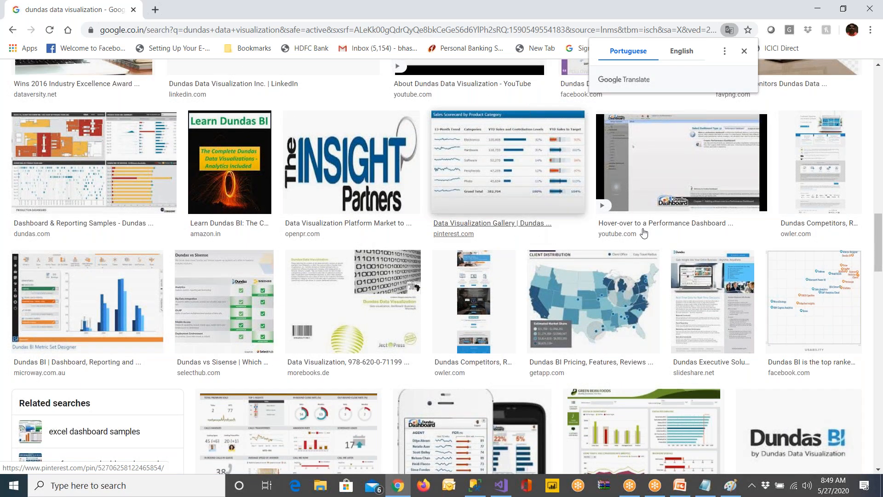
scroll(685, 238, "down", 4)
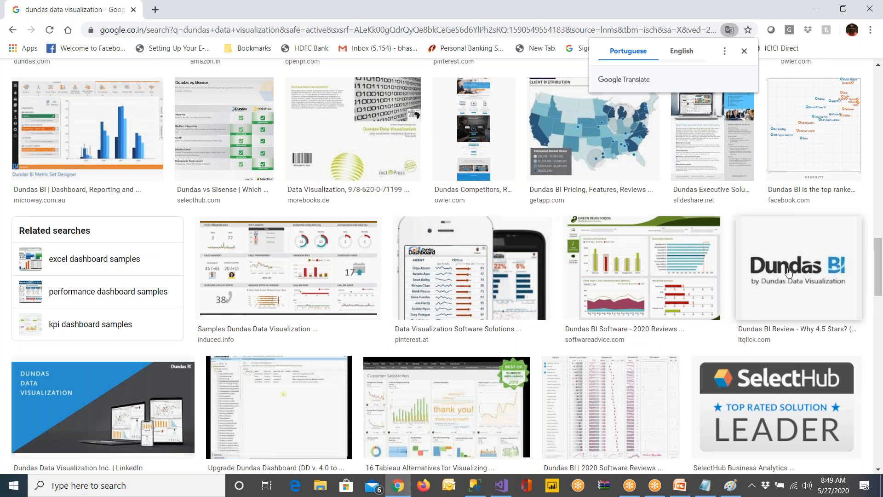
scroll(788, 272, "down", 1)
scroll(788, 272, "down", 10)
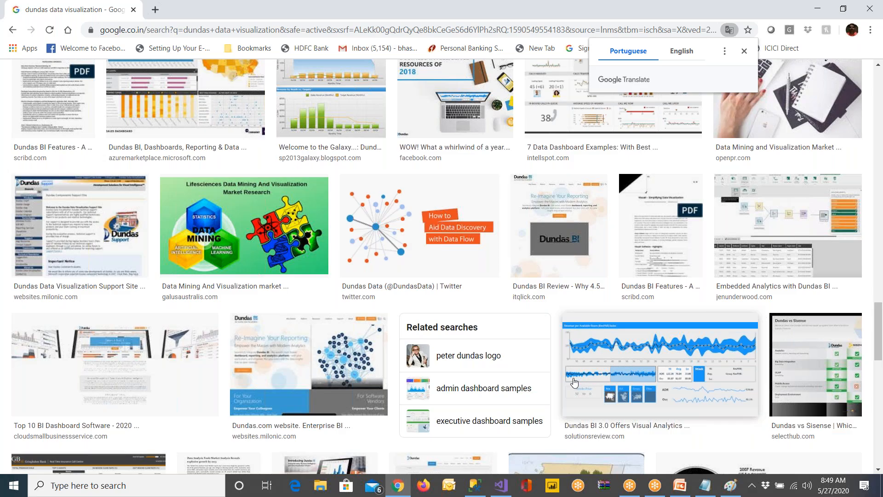
scroll(574, 381, "down", 5)
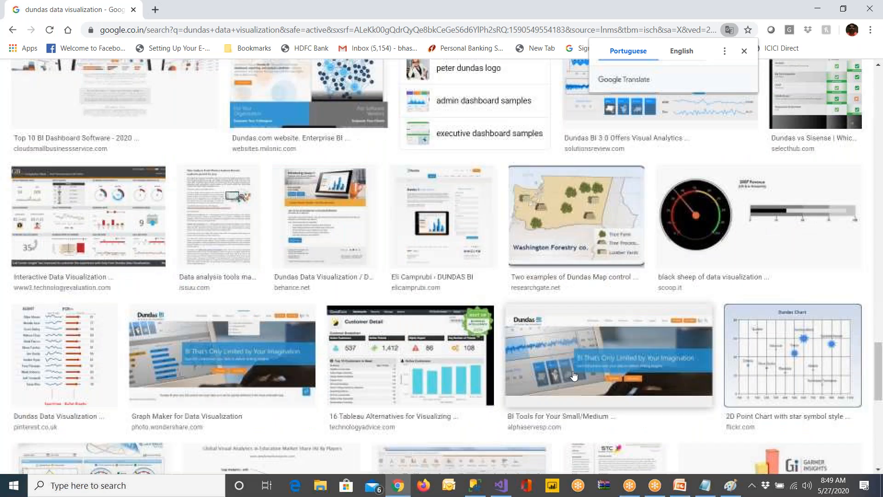
scroll(577, 379, "down", 5)
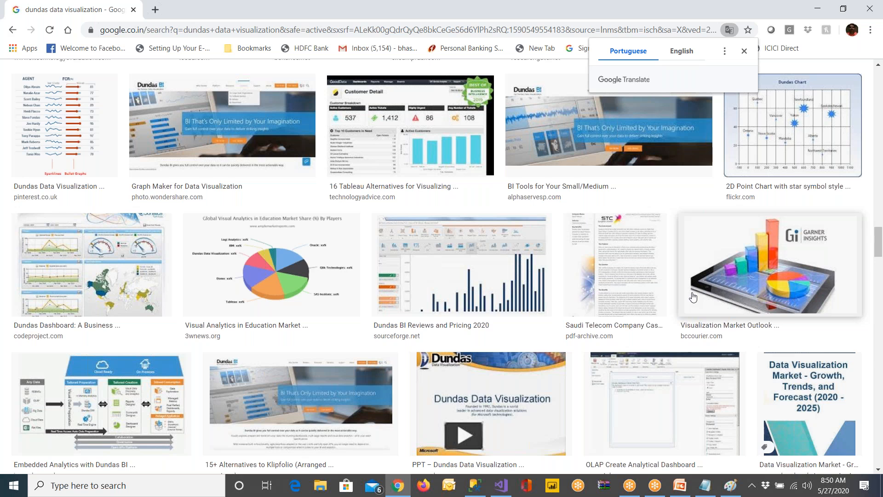
scroll(693, 297, "down", 20)
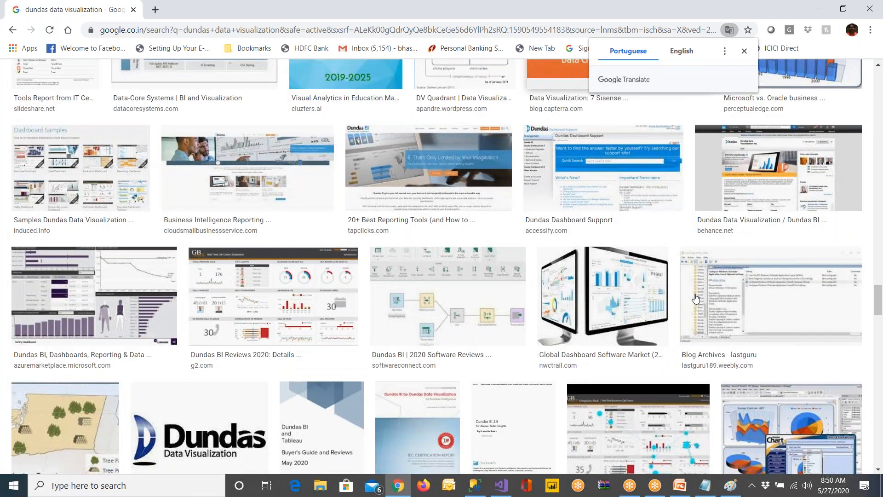
scroll(694, 296, "up", 20)
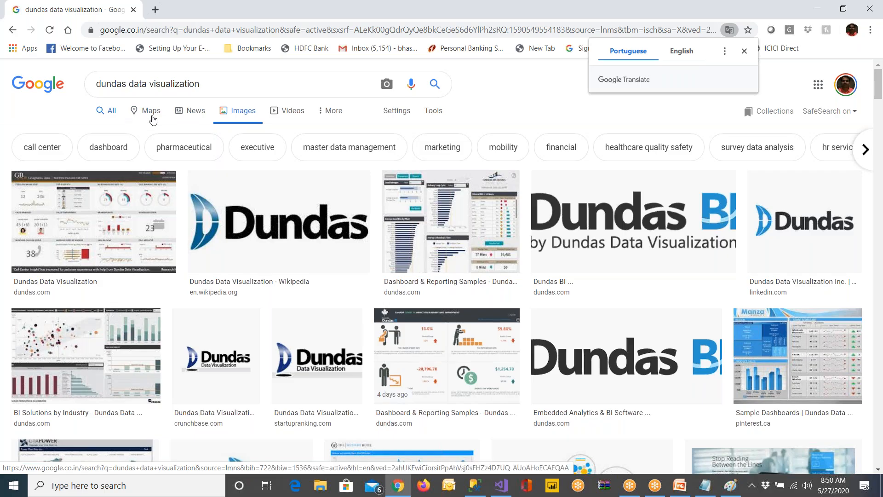
double_click(124, 88)
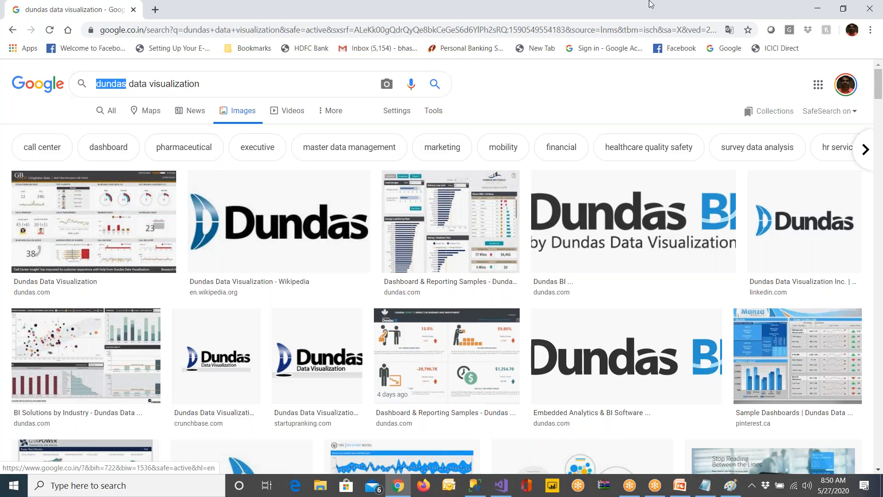
left_click(869, 10)
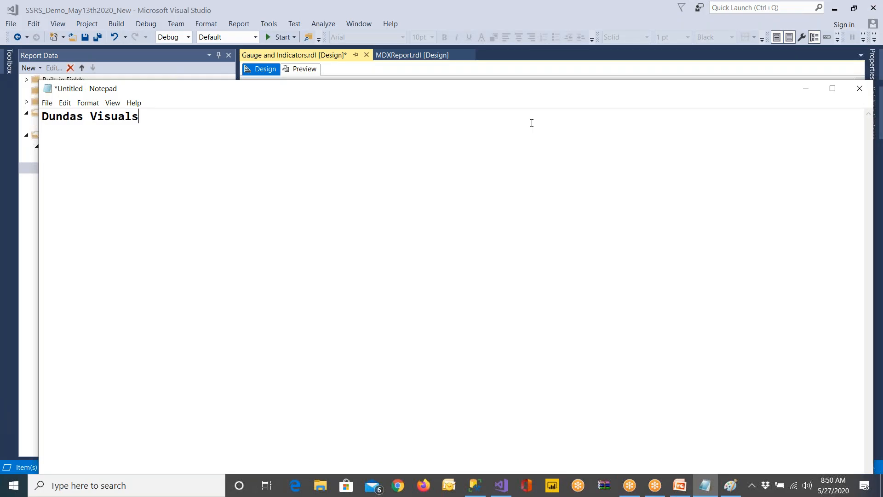
In Visual Studio, insert a red, yellow and green circle indicator in the Indictaor detail cell and bind it to the Balance field
left_click(27, 247)
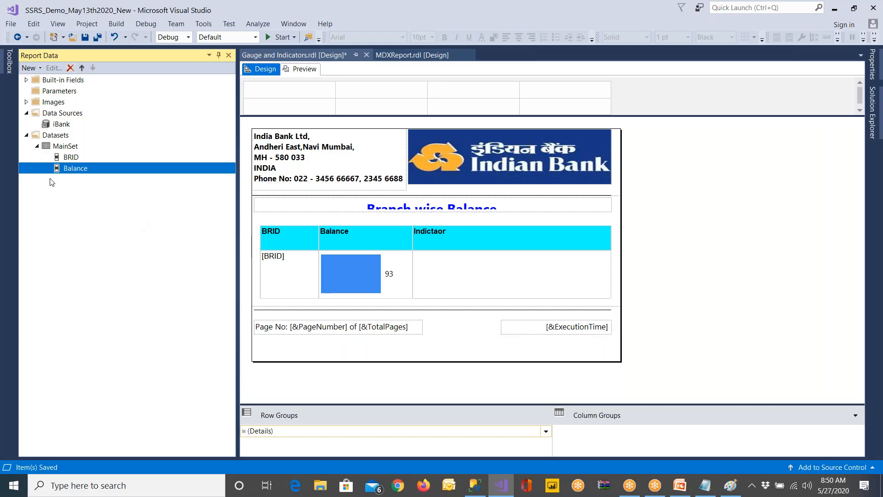
left_click(9, 61)
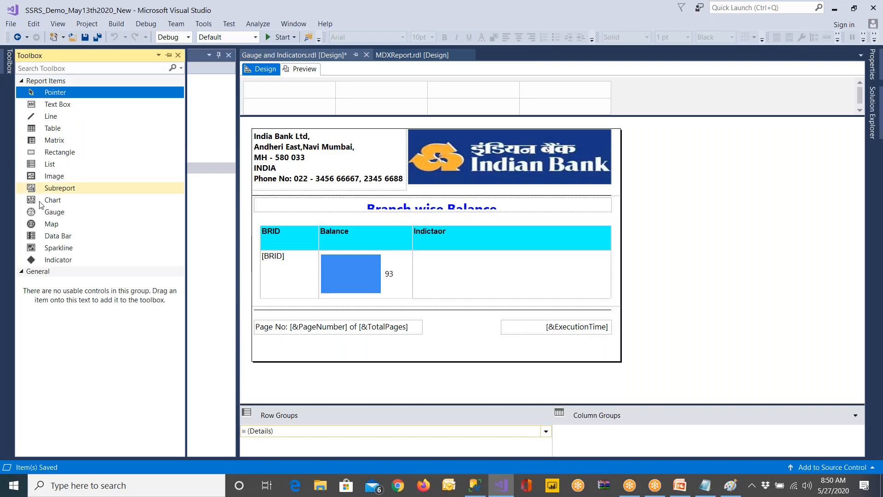
left_click_drag(57, 258, 430, 275)
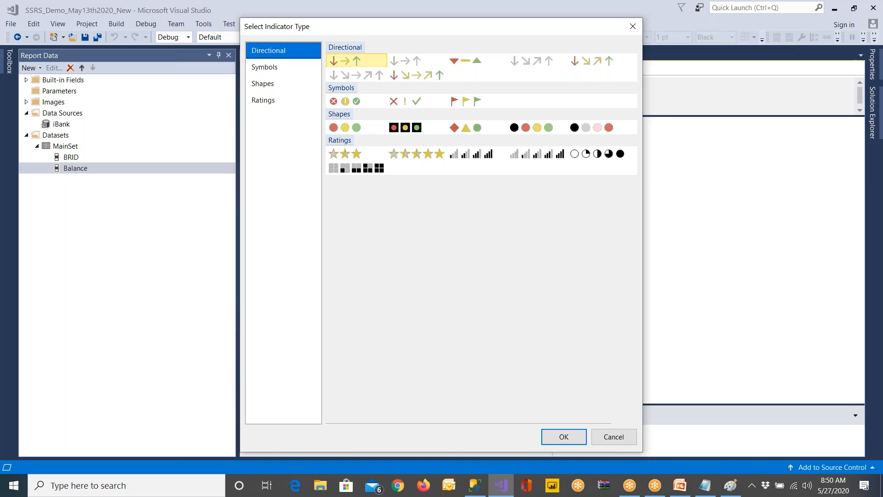
left_click(367, 133)
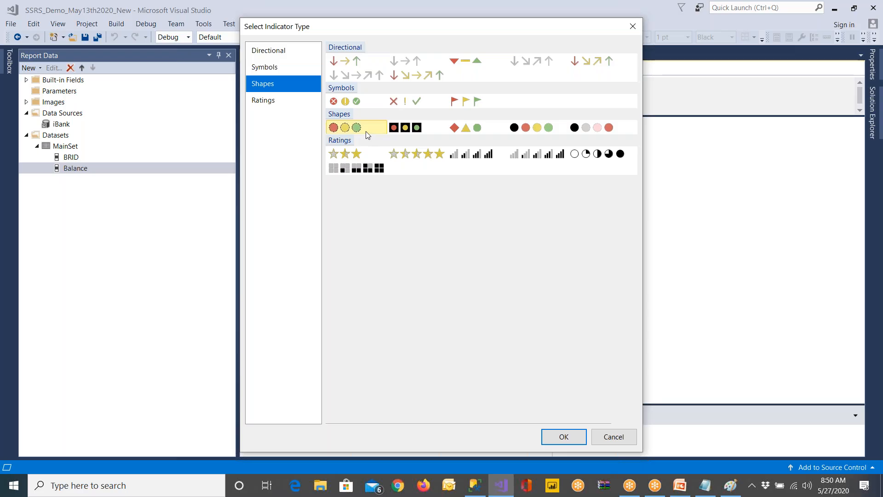
left_click(561, 436)
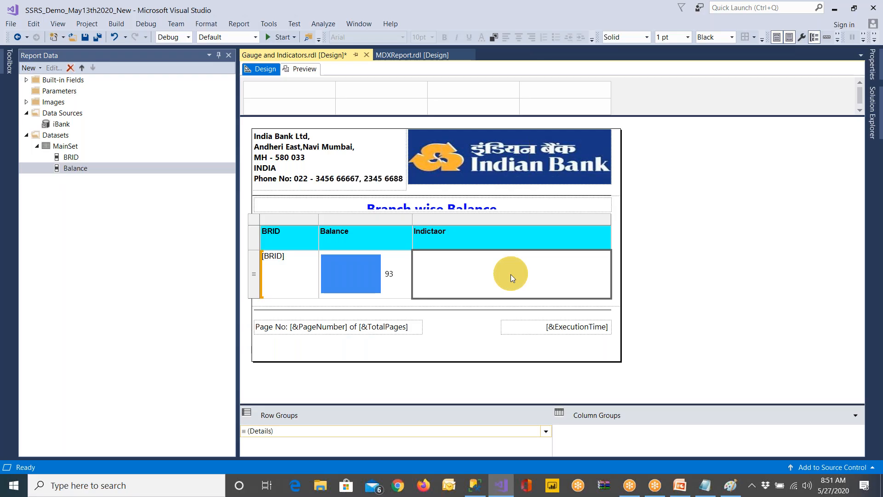
mouse_move(75, 174)
left_mouse_down()
mouse_move(321, 258)
mouse_move(492, 301)
mouse_move(535, 280)
mouse_move(601, 280)
mouse_move(565, 272)
mouse_move(641, 307)
left_mouse_up()
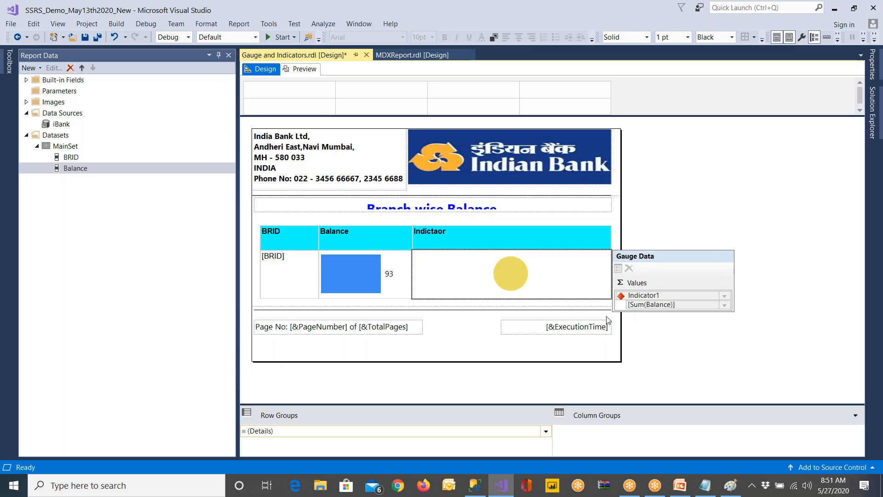
Save and preview the report to check the branch indicators, collapsing the Error List out of the way
left_click(84, 39)
left_click(303, 70)
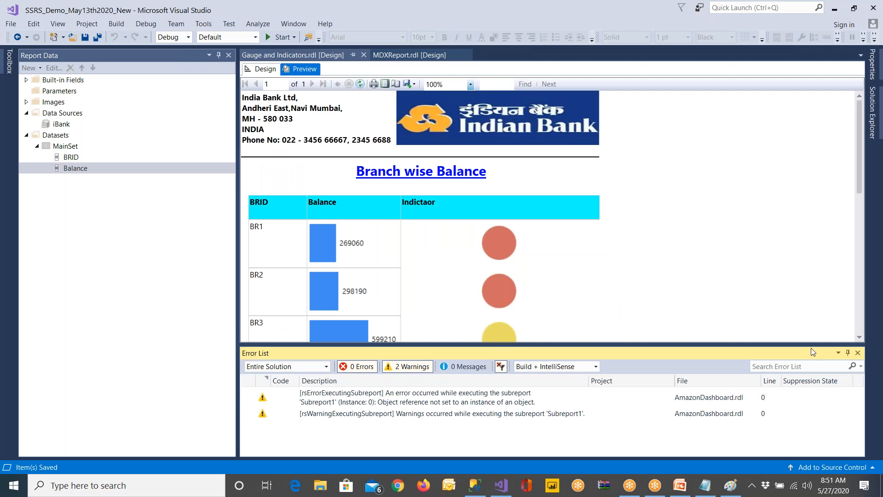
left_click(847, 353)
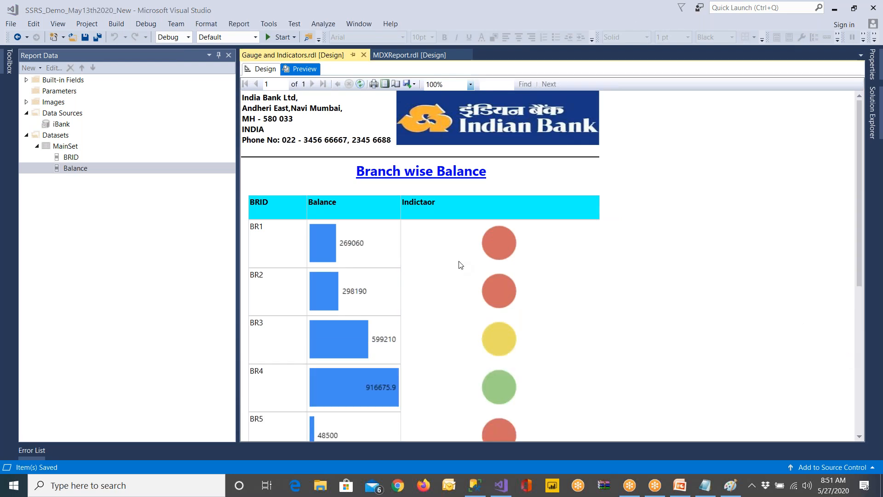
Review the indicators for all branches in the report preview and return to the design view
scroll(507, 324, "down", 5)
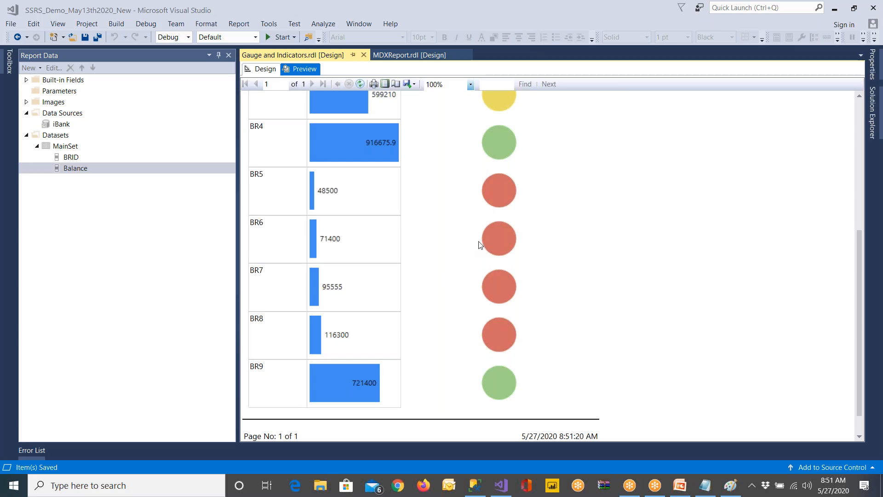
scroll(512, 254, "up", 4)
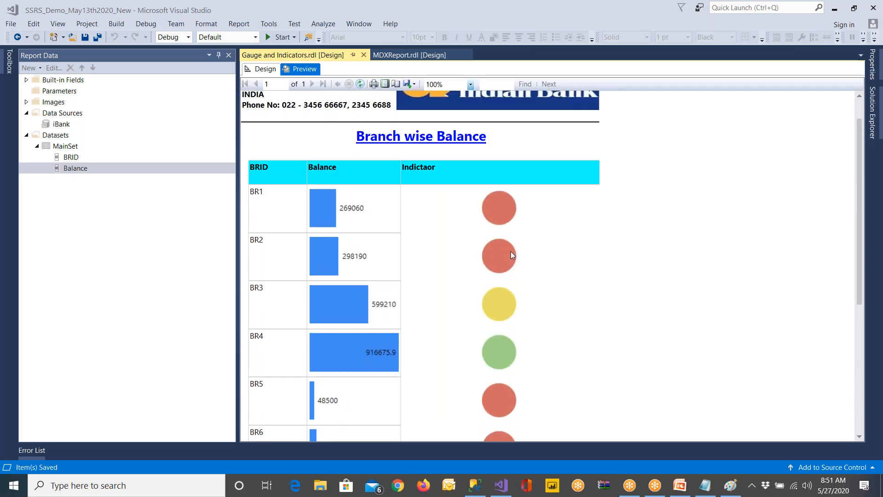
left_click(258, 69)
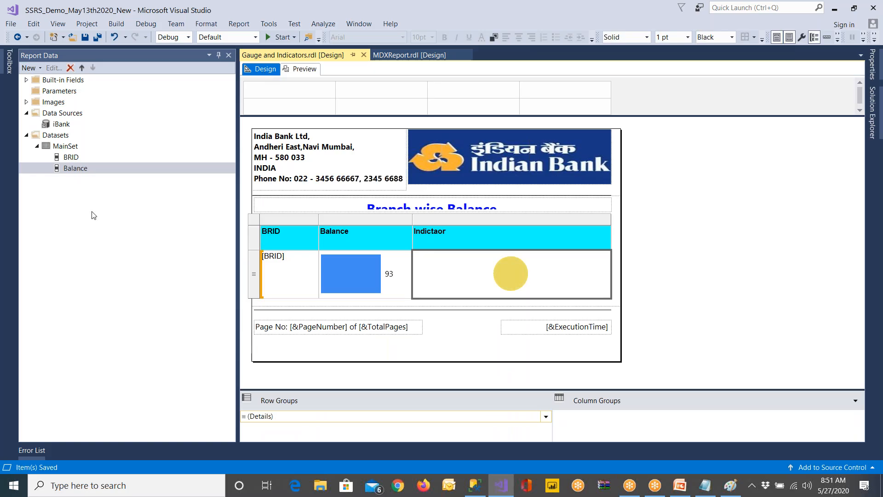
Assign the Balance field to the existing indicator in the Indictaor detail cell again and select the indicator
left_click_drag(83, 169, 658, 311)
left_click_drag(678, 311, 685, 315)
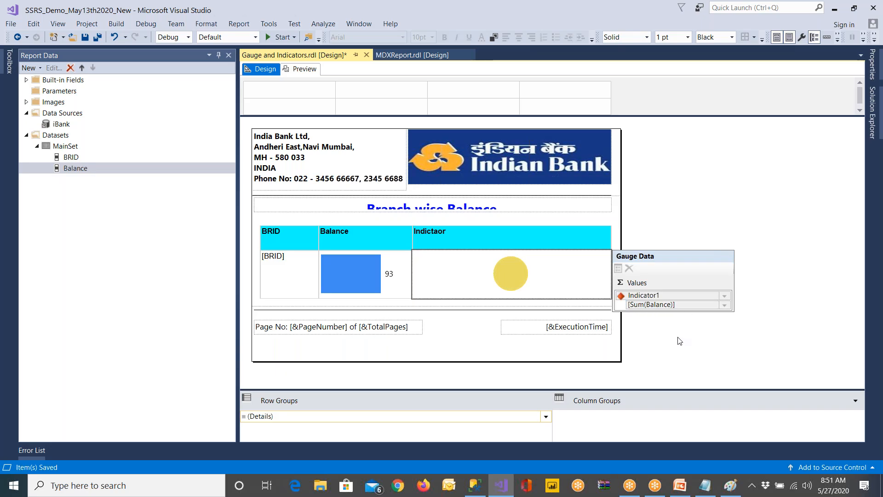
left_click(677, 339)
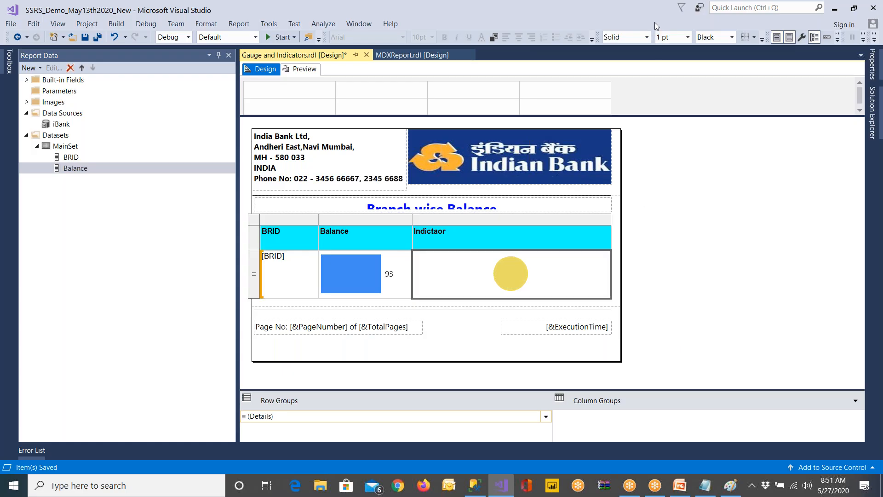
left_click(524, 266)
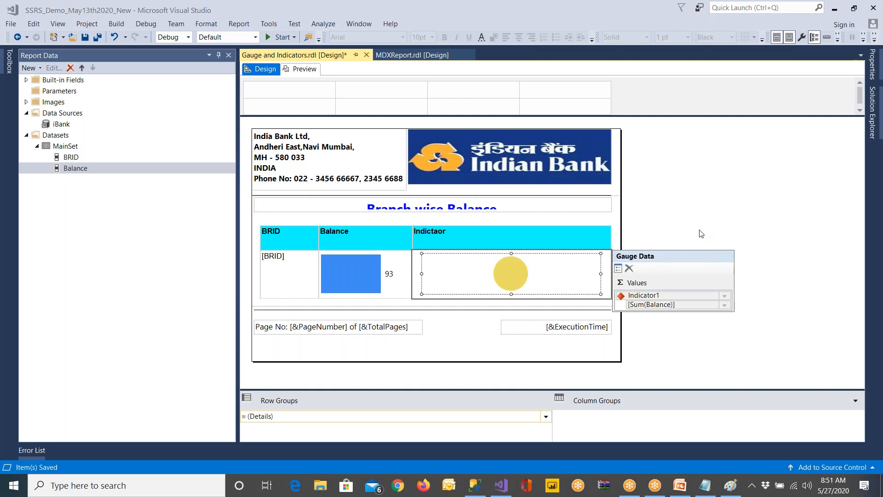
left_click(508, 279)
Replace the Indictaor detail cell's contents with a new red, yellow and green circle indicator, and narrow the column to fit it
key("ctrl+z")
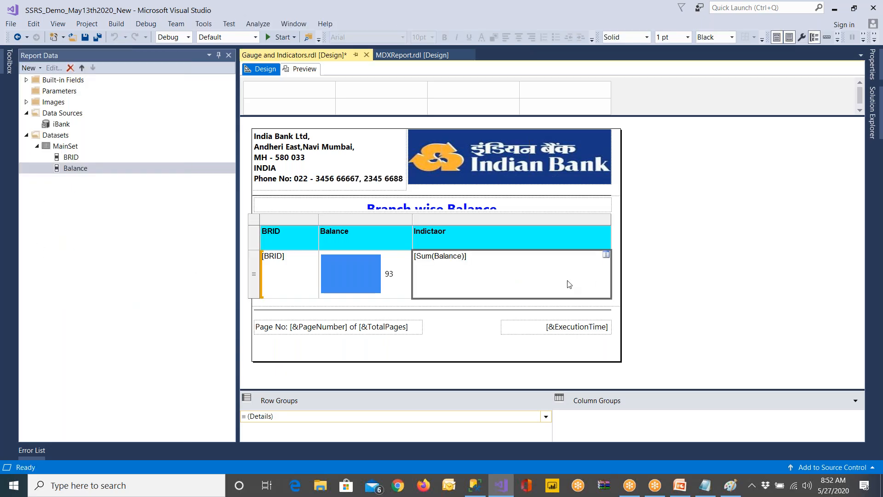
key("Delete")
left_click(8, 68)
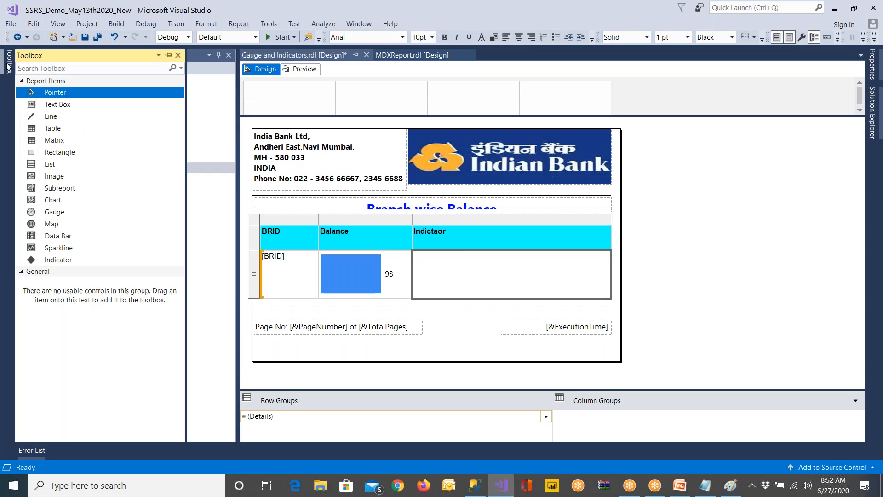
left_click_drag(69, 260, 442, 272)
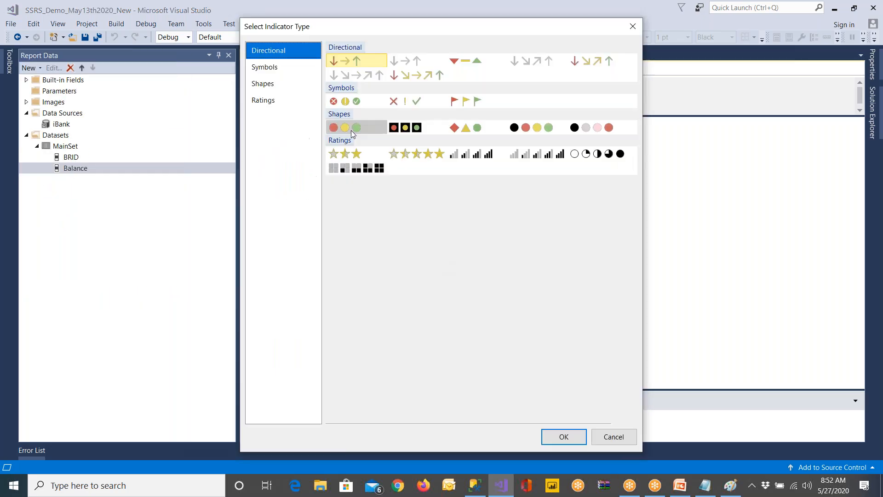
left_click(563, 435)
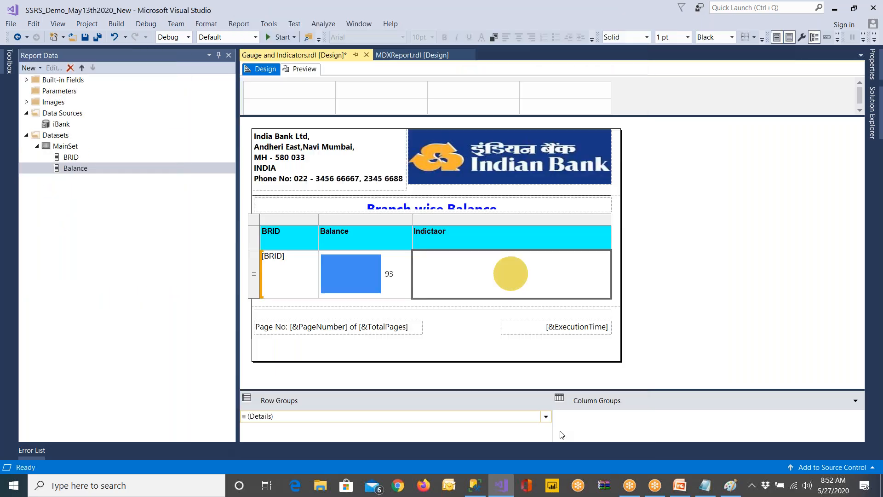
left_click(552, 239)
left_click_drag(610, 220, 468, 224)
In the indicator's properties, set the value to [Sum(Balance)] and the states measurement unit to Numeric
left_click(449, 288)
right_click(451, 289)
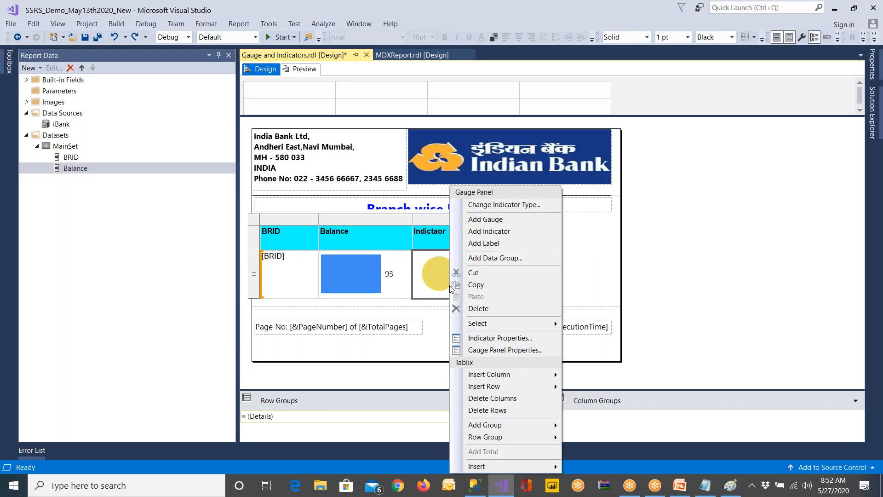
left_click(502, 338)
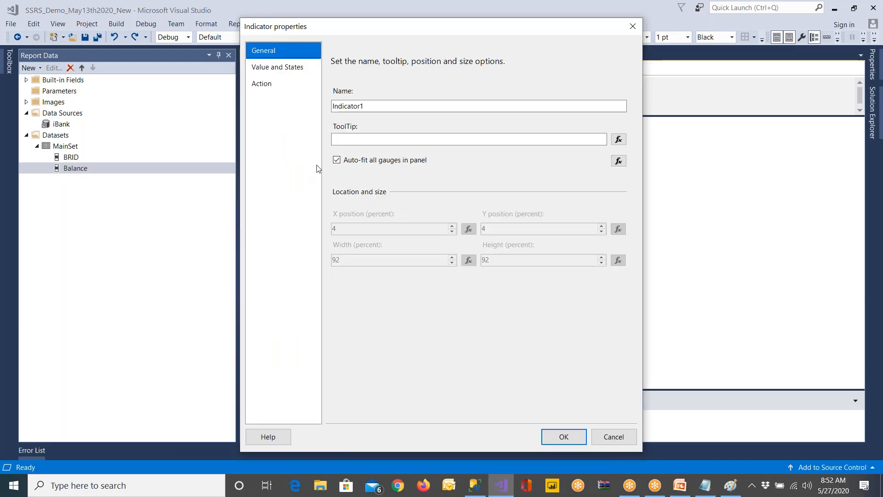
left_click(282, 68)
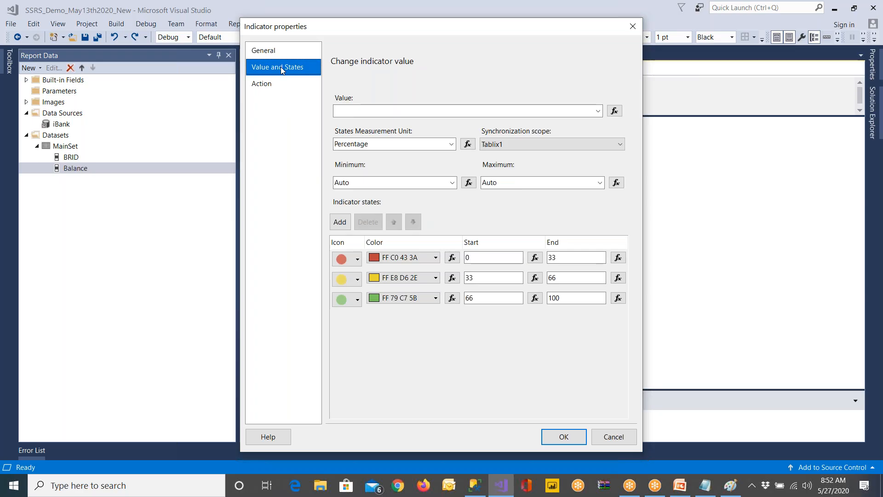
left_click(598, 111)
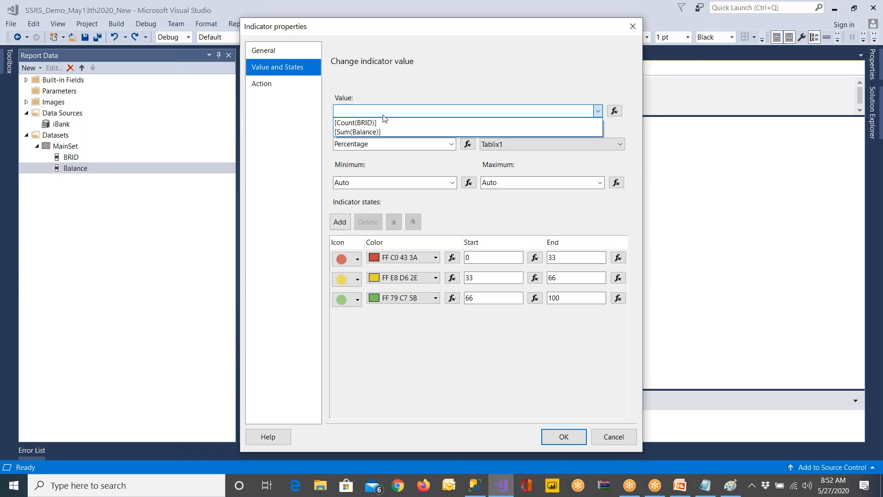
left_click(359, 133)
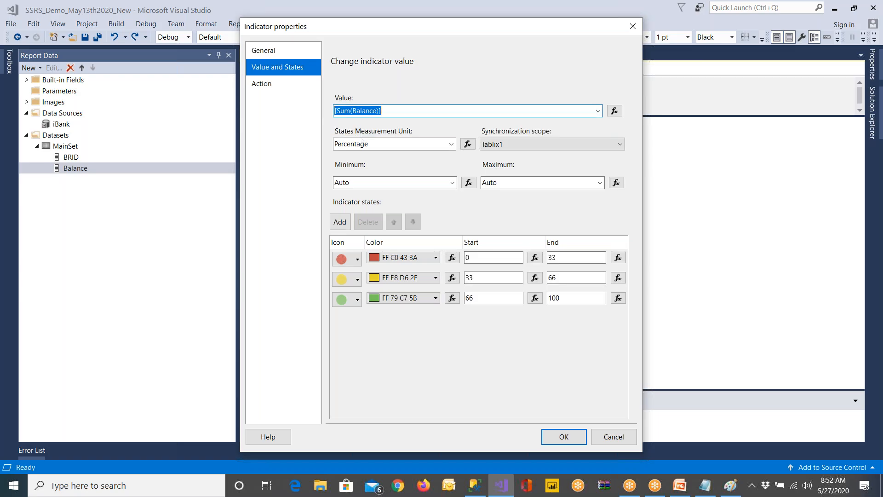
left_click(451, 142)
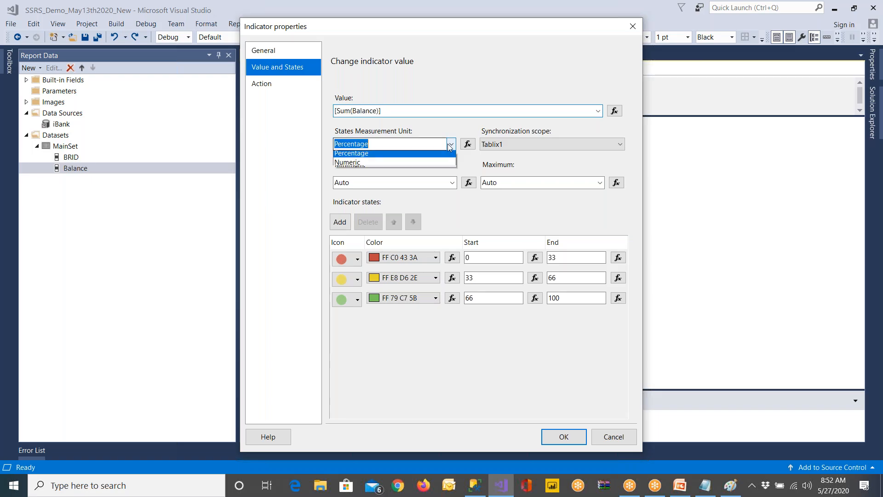
left_click(369, 165)
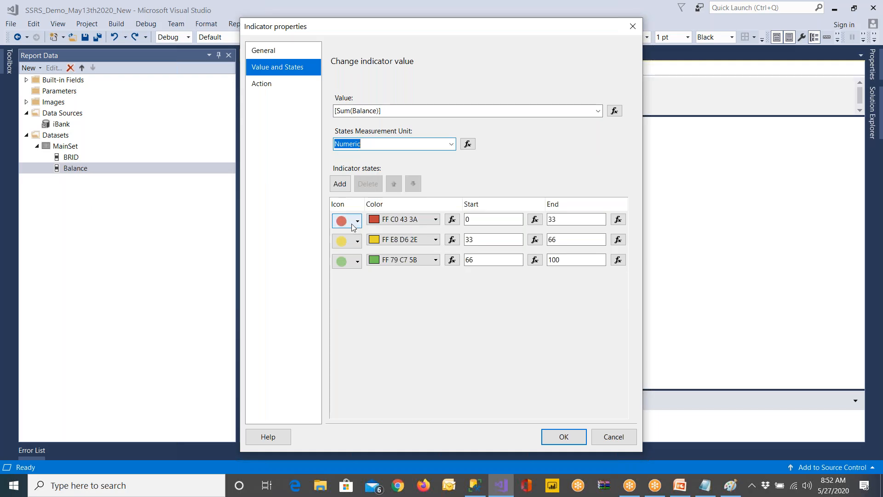
Set the first indicator state to the colour Red with a range from 1 to 100000
left_click(389, 219)
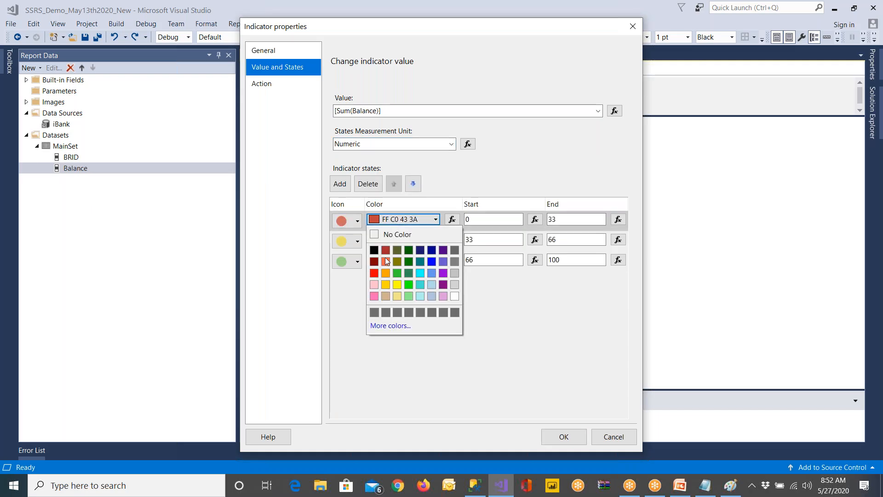
left_click(374, 274)
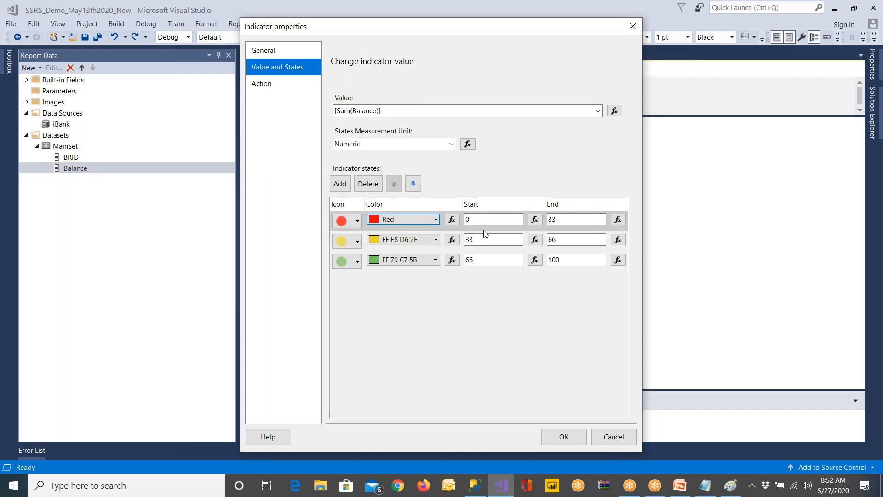
key("Tab")
key("Tab")
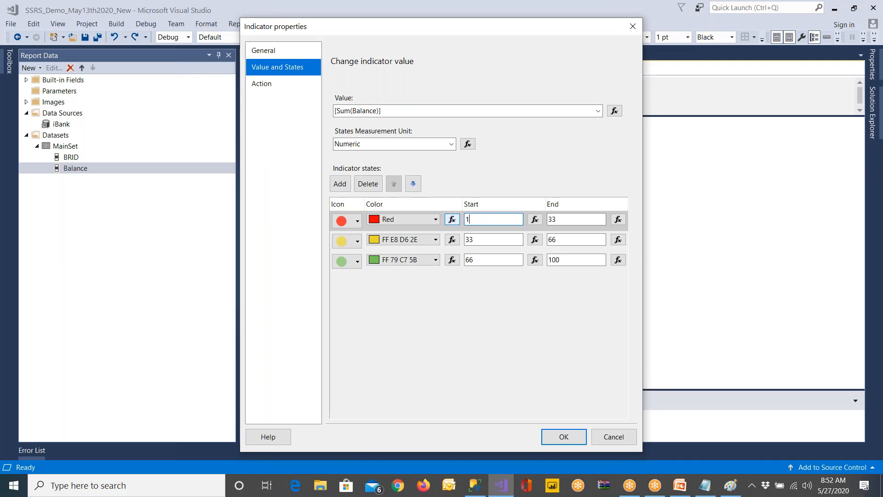
key("Tab")
key("Tab")
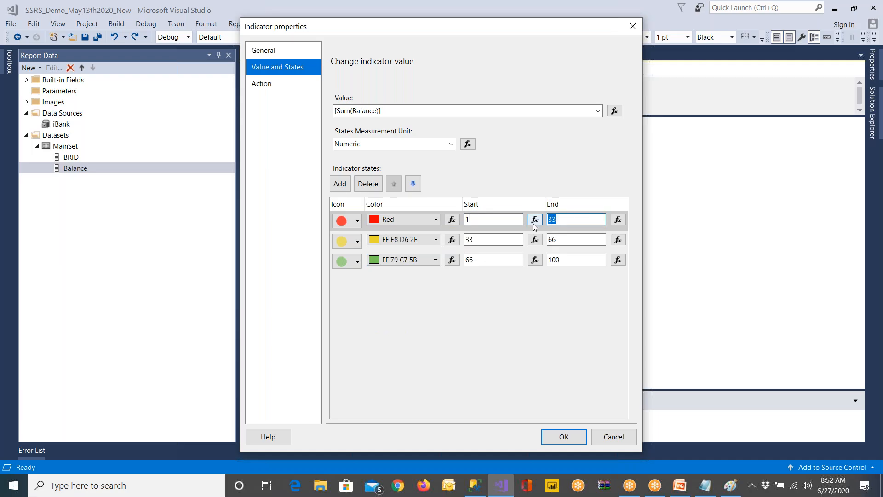
type("100000")
Set the second indicator state to the colour Yellow with a range from 100000 to 1000000
left_click(435, 239)
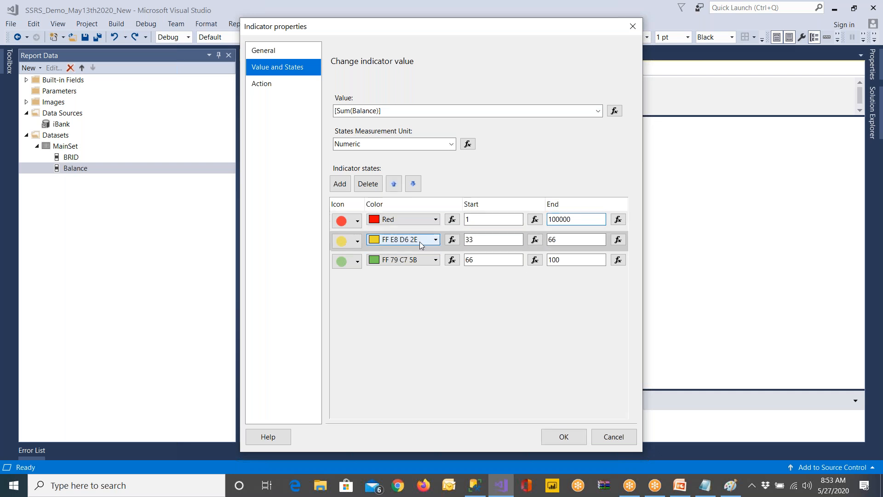
left_click(397, 306)
left_click(483, 239)
double_click(482, 239)
type("100000")
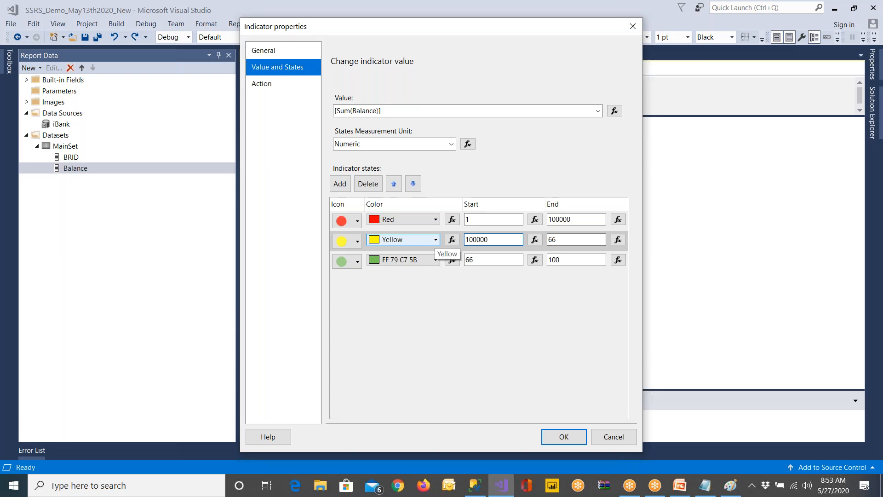
double_click(553, 243)
type("1000000")
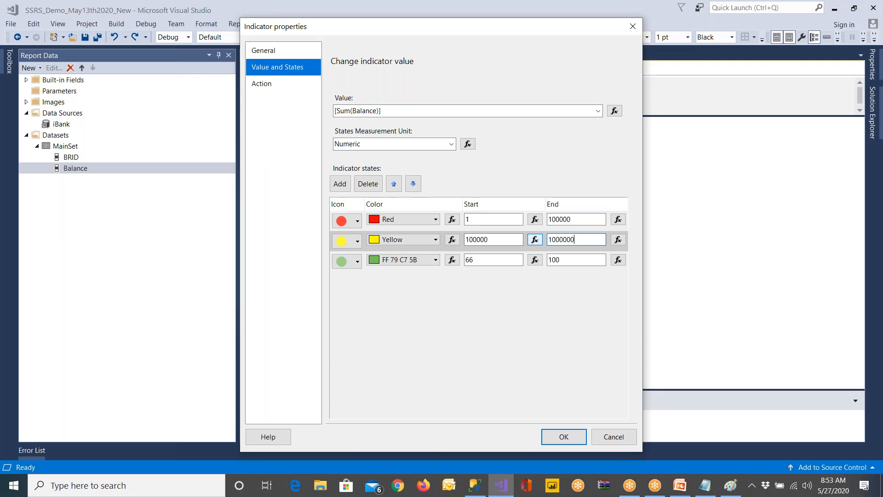
double_click(483, 260)
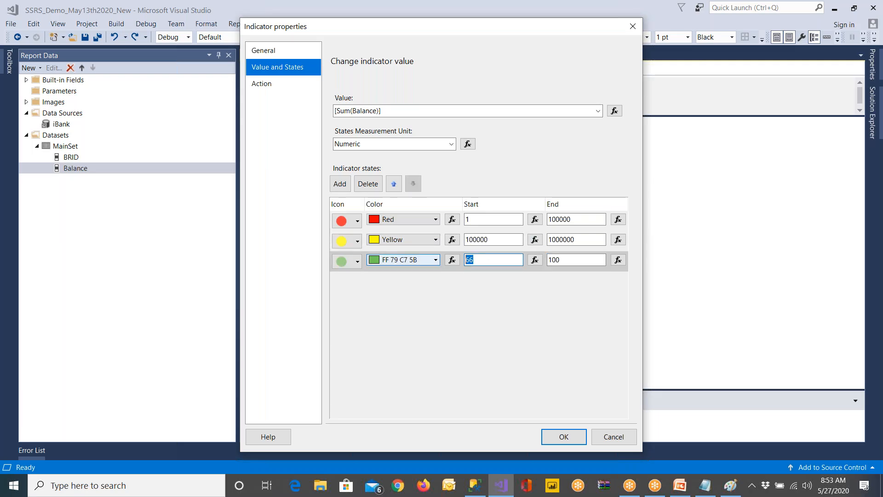
type("1000000")
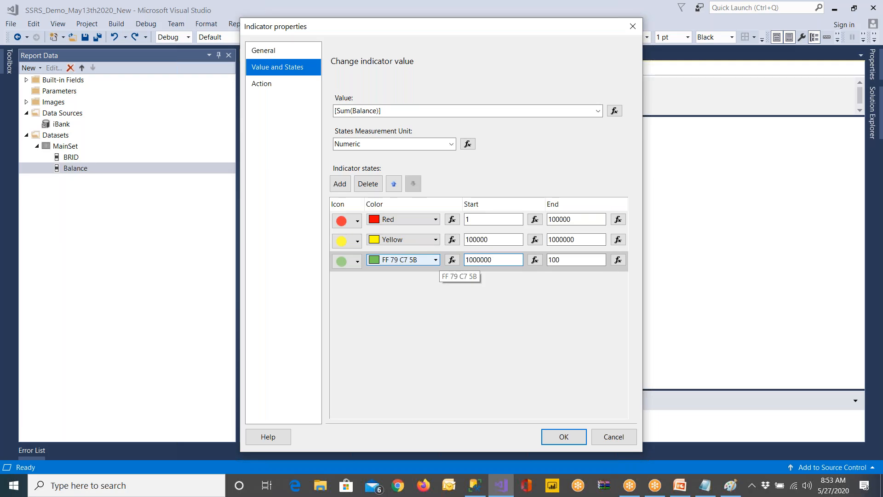
left_click(572, 261)
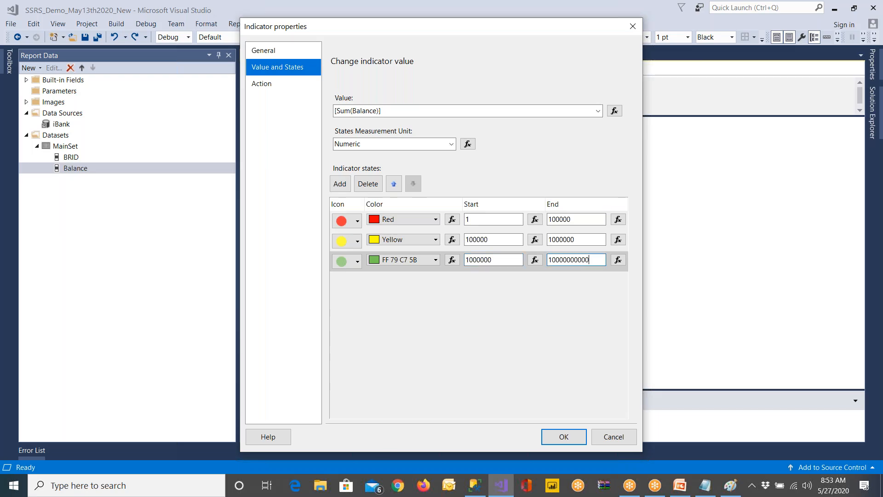
left_click(435, 259)
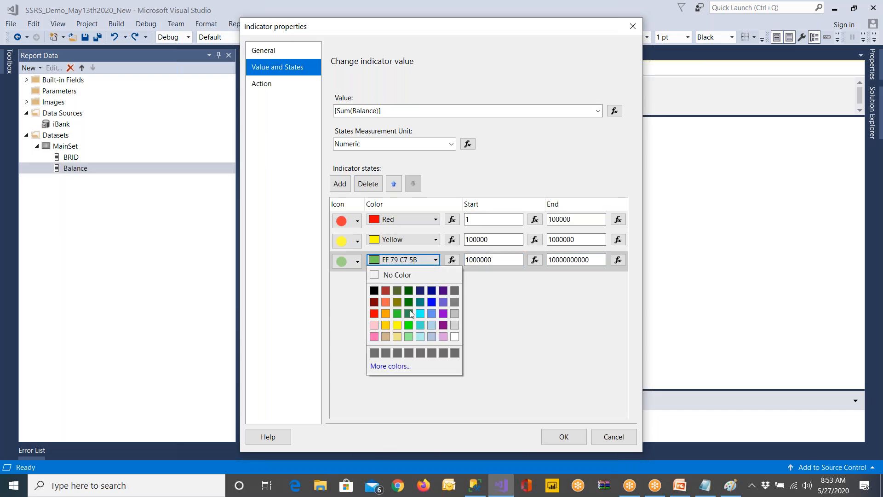
left_click(409, 313)
left_click(410, 258)
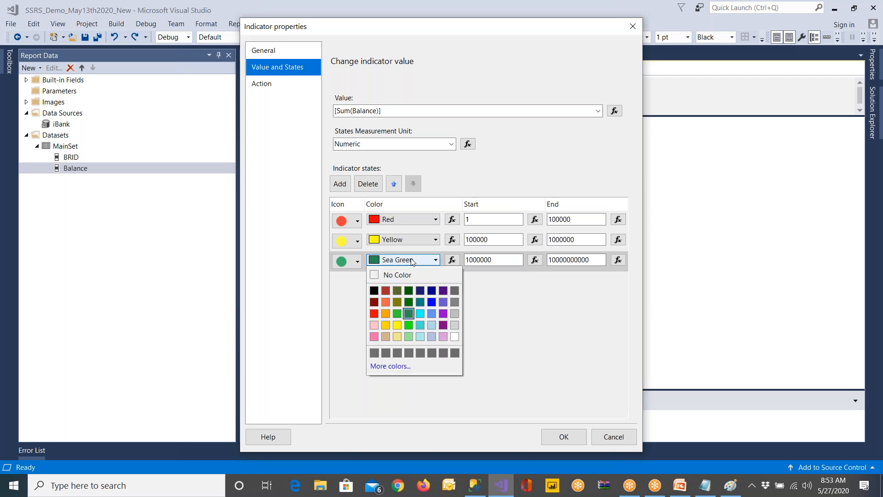
left_click(409, 302)
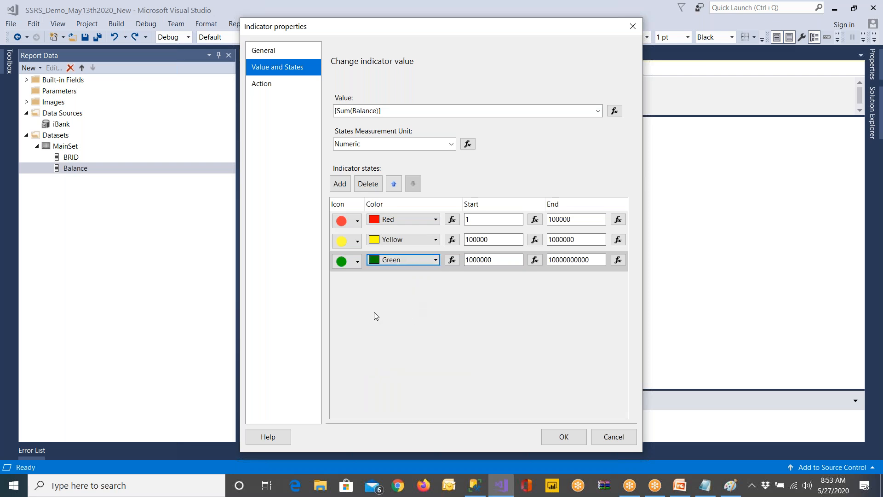
Add two extra indicator states, colouring the first one Gold, and delete both of them
left_click(339, 185)
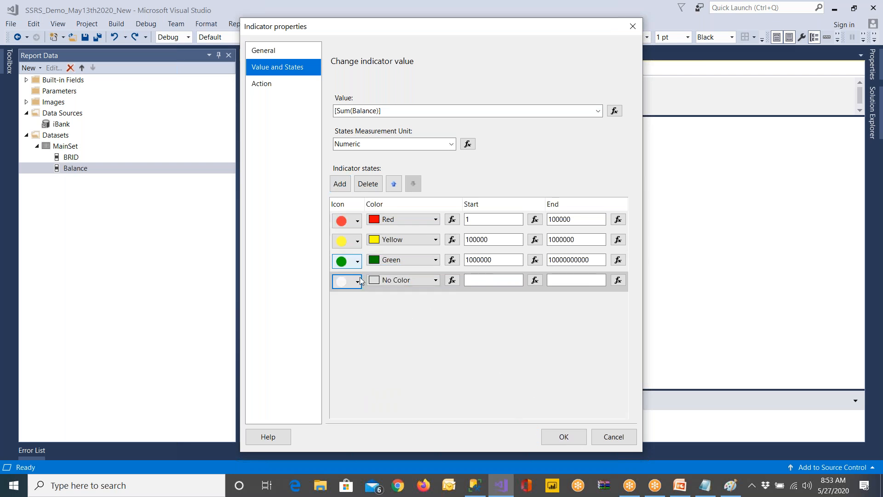
left_click(407, 281)
left_click(385, 345)
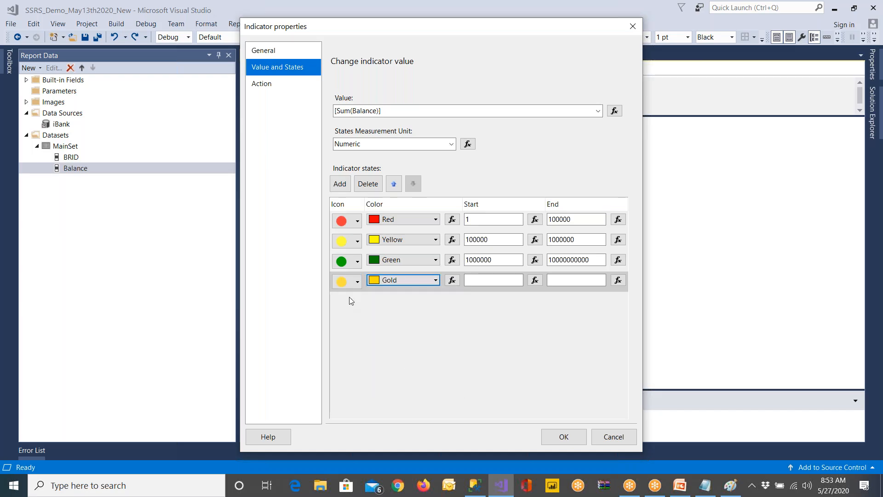
left_click(339, 184)
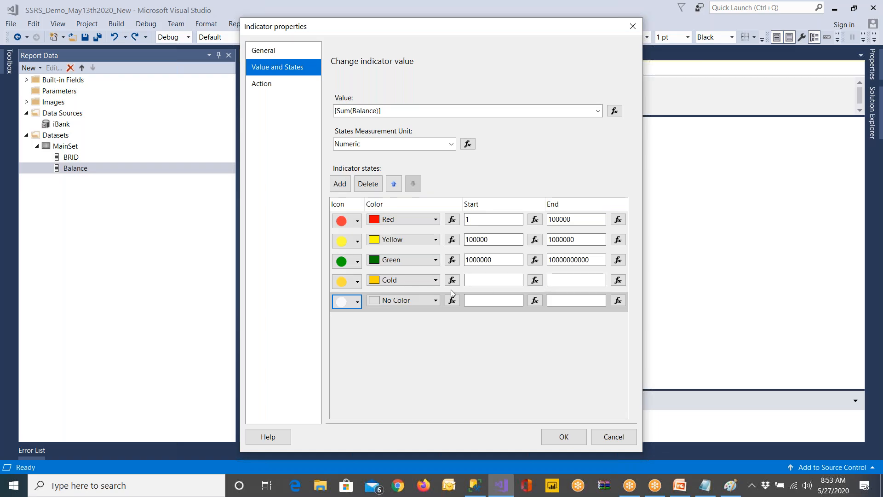
left_click(376, 189)
left_click(377, 189)
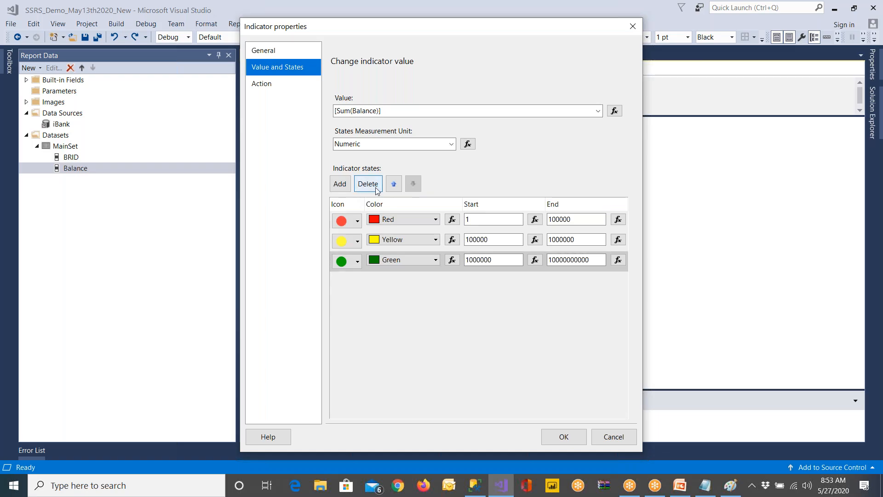
Apply the indicator state settings, and save and preview the report
left_click(563, 436)
left_click(85, 37)
left_click(305, 69)
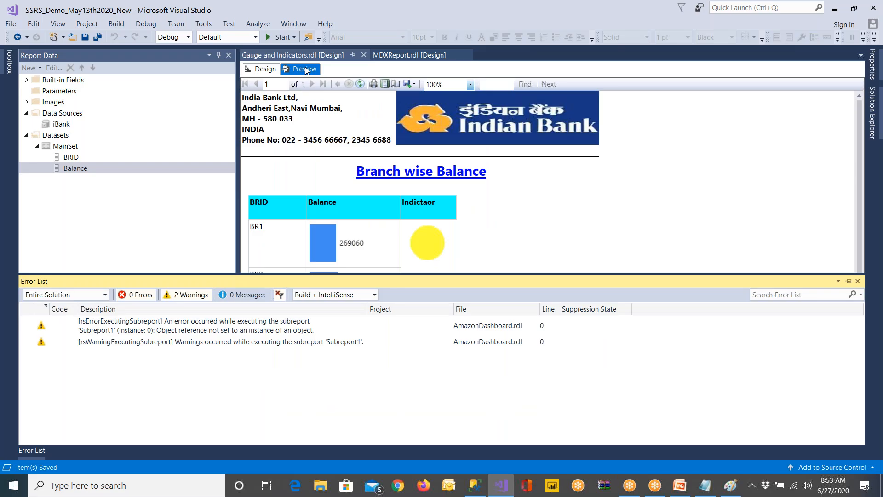
Close the error list and examine the indicator colour against the balance of each branch in the preview
left_click(858, 281)
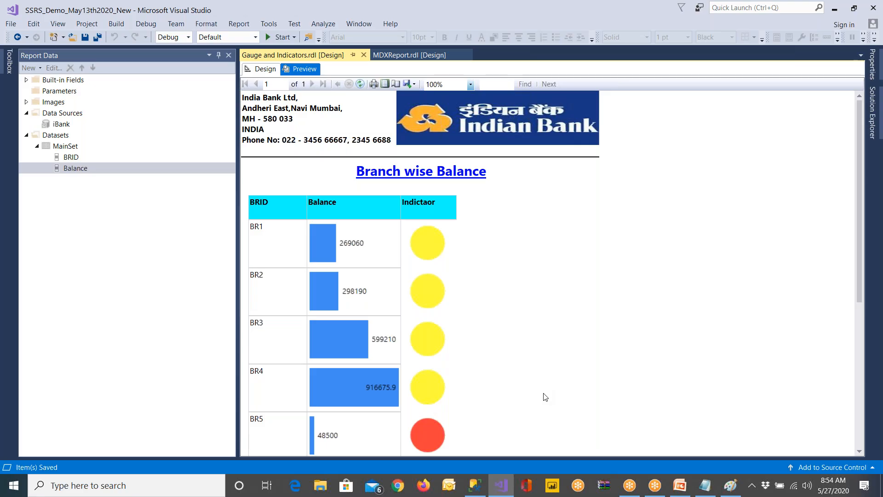
scroll(544, 394, "down", 3)
scroll(543, 397, "down", 1)
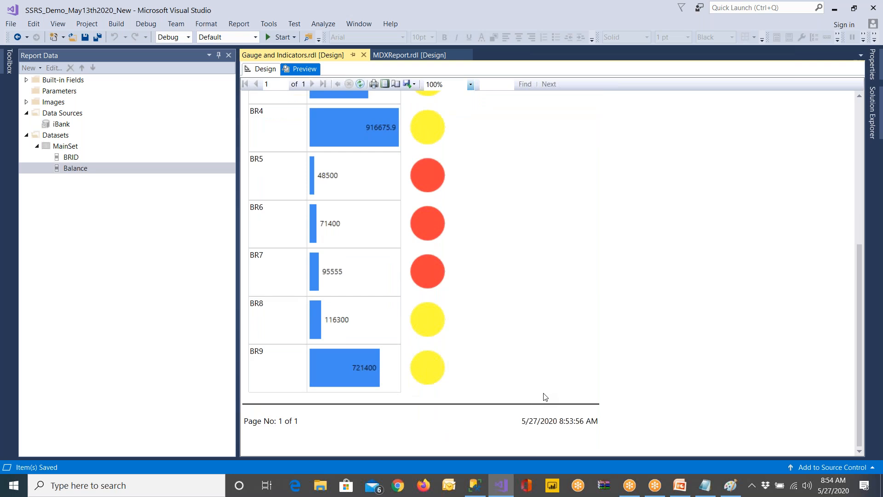
scroll(460, 374, "up", 2)
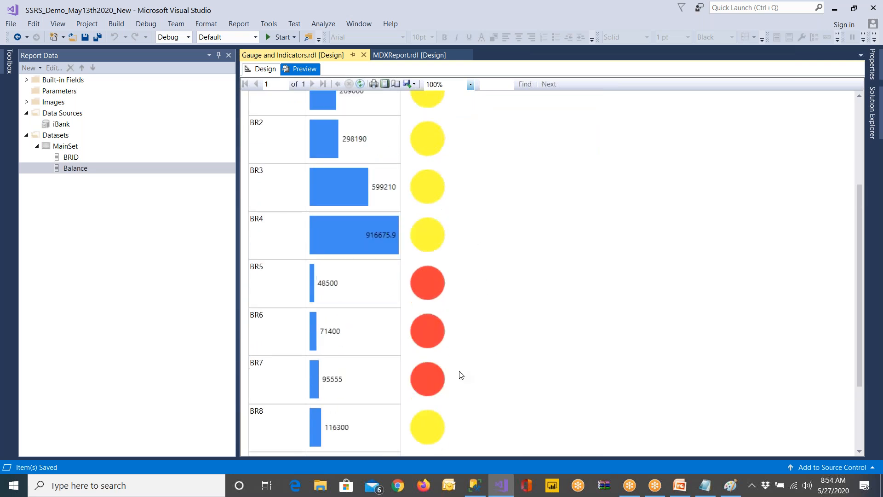
scroll(450, 342, "up", 2)
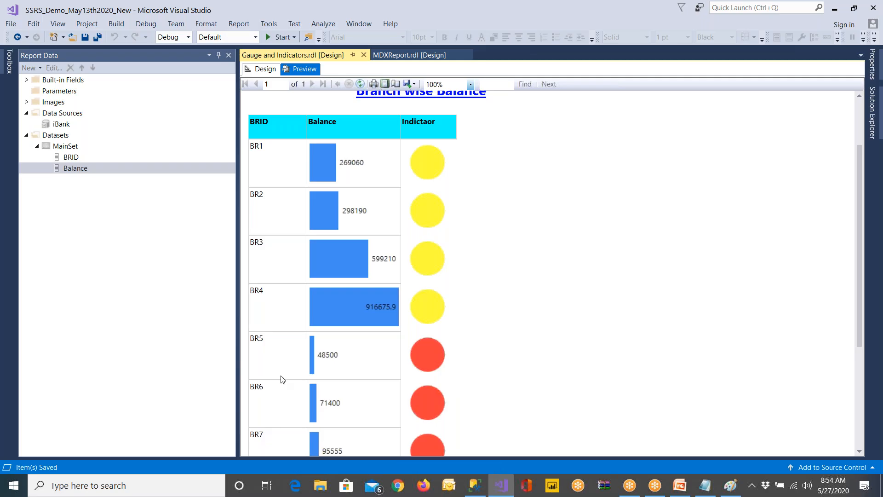
scroll(283, 379, "down", 1)
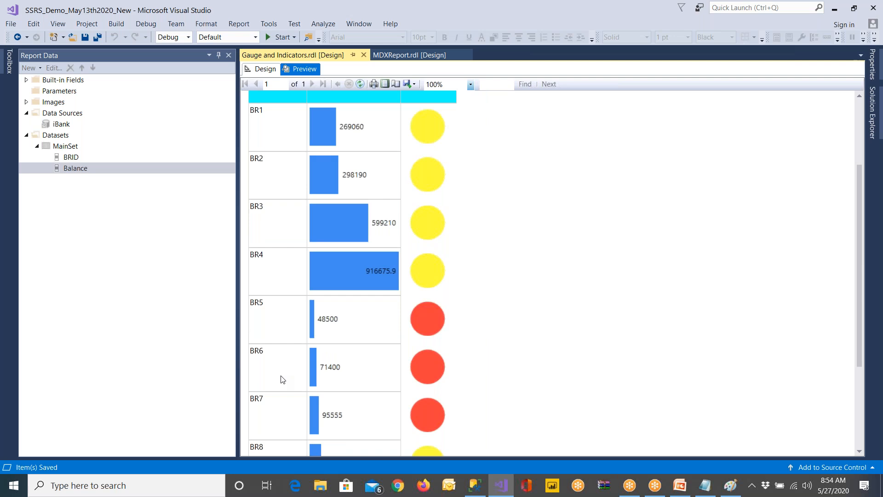
Return to the report design and delete the indicator from the detail cell beside the Balance data bar
left_click(265, 71)
left_click(454, 277)
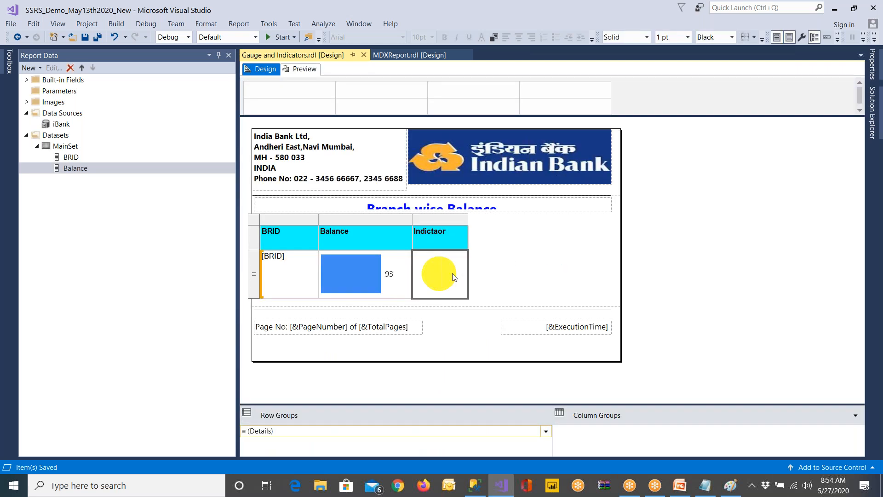
key("ctrl+z")
key("Delete")
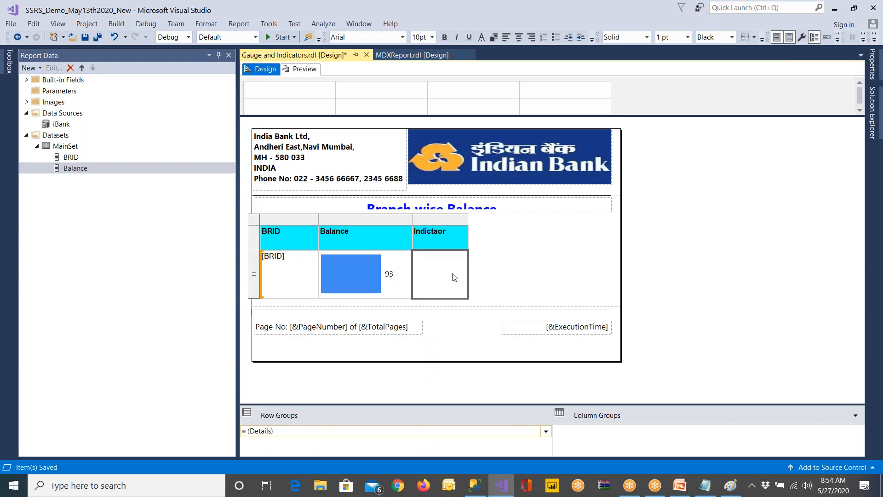
Insert a red-yellow-green circle Shapes indicator in the empty detail cell and use Balance as its value
left_click(7, 69)
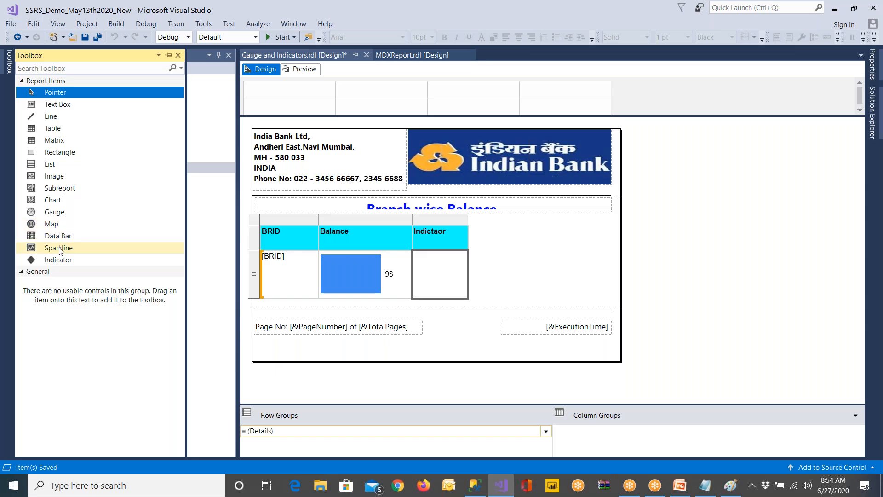
left_click_drag(67, 261, 435, 281)
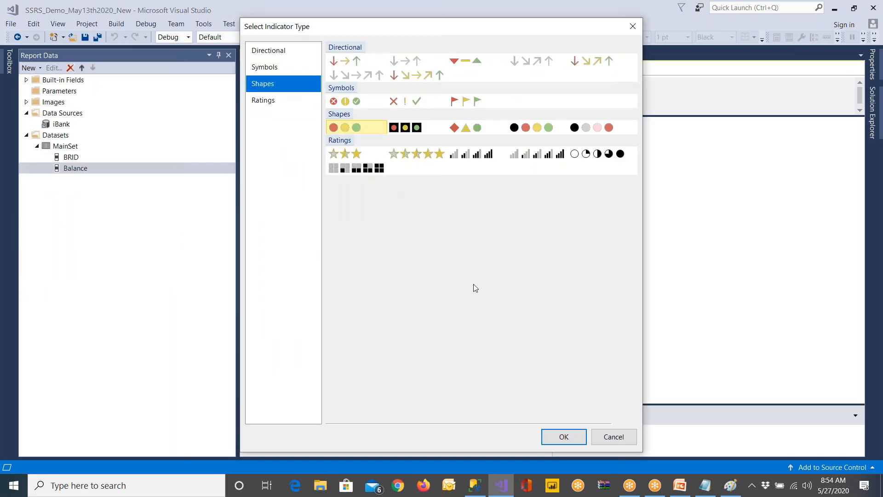
left_click(569, 433)
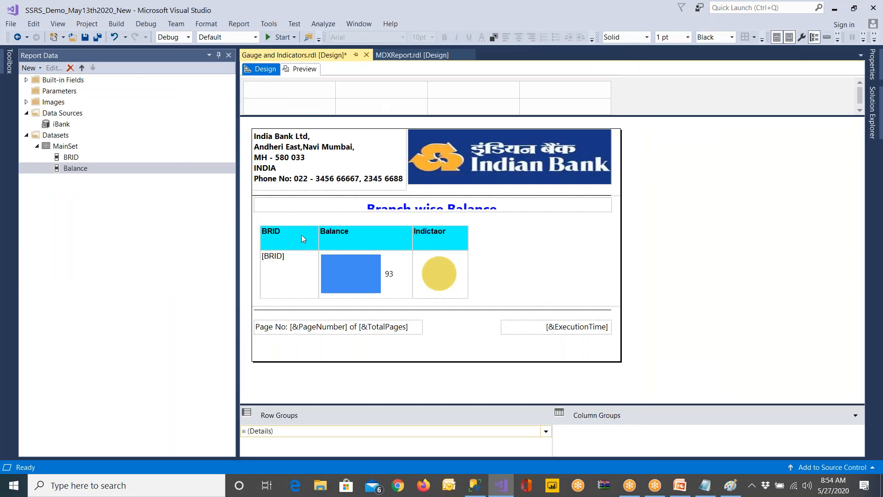
left_click_drag(81, 169, 551, 311)
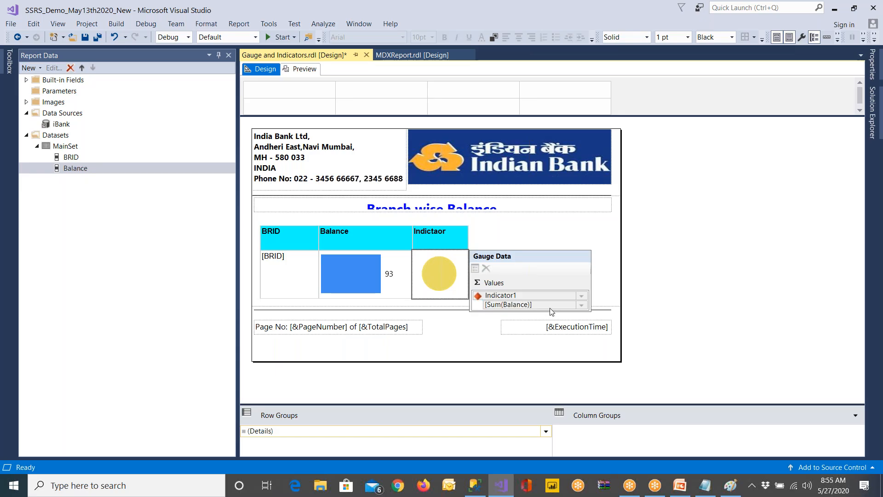
Save and preview the report, close the error list, and check the default indicator colours for all branches
left_click(84, 37)
left_click(304, 70)
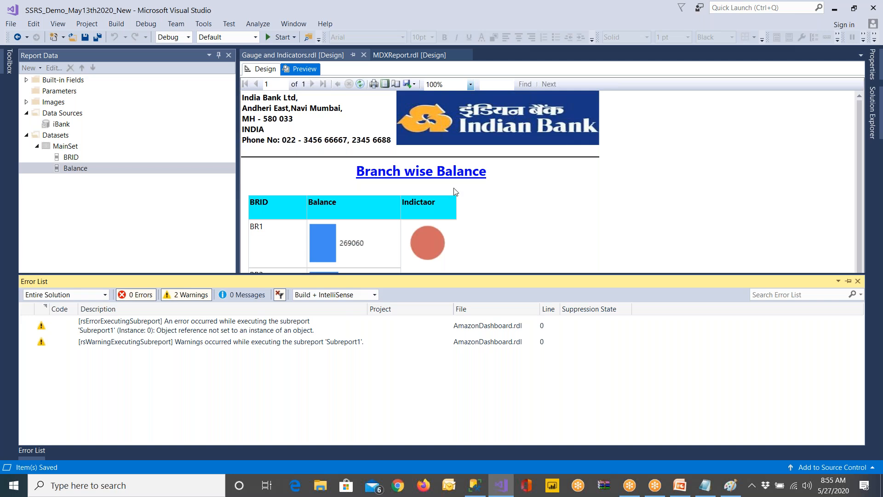
scroll(455, 193, "down", 2)
left_click(847, 281)
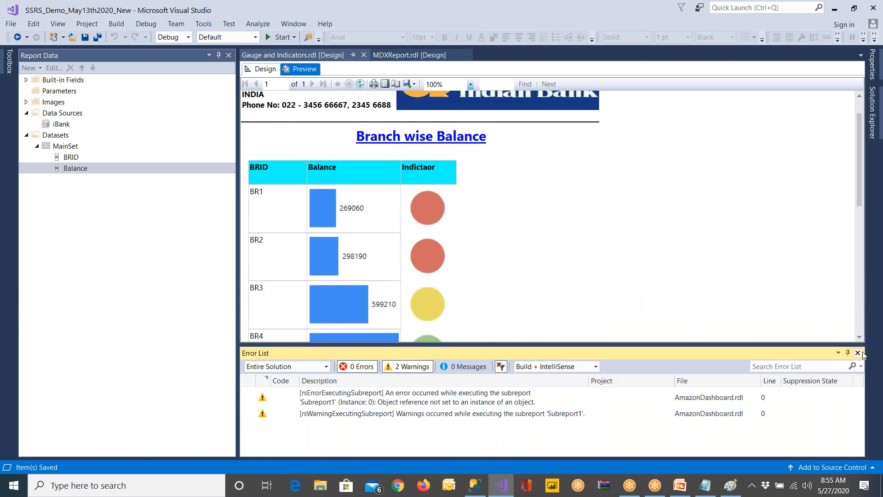
left_click(858, 353)
scroll(618, 287, "down", 8)
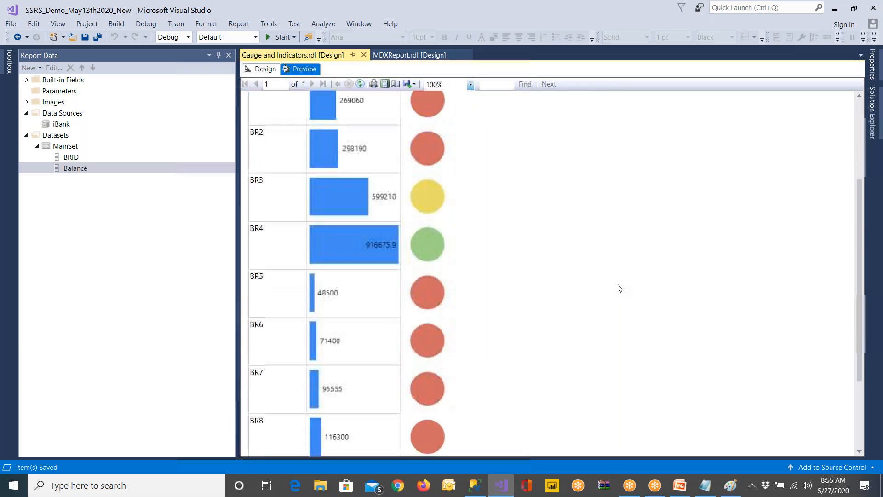
scroll(619, 288, "down", 3)
scroll(613, 289, "up", 3)
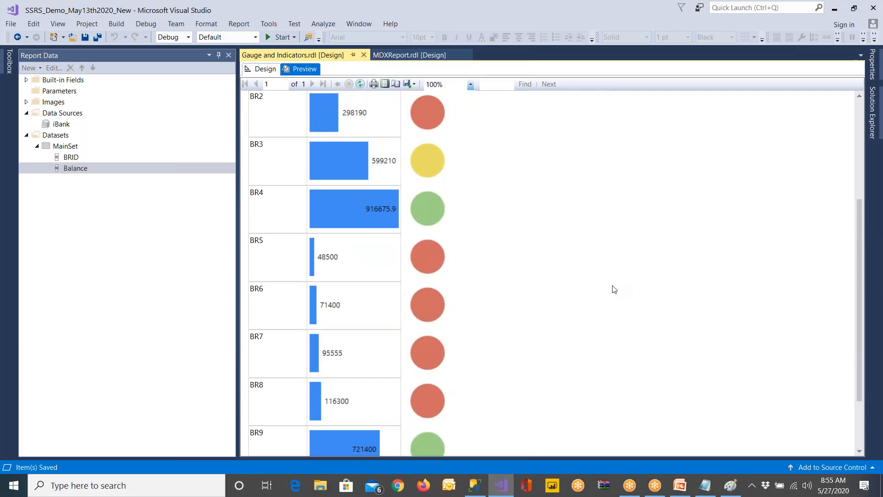
In the new indicator's value and state settings, set the first state's colour to Red
left_click(272, 72)
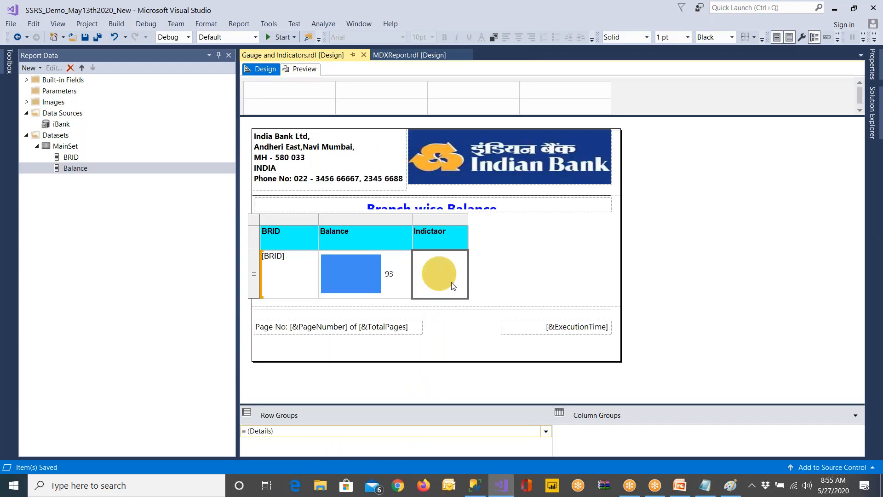
right_click(453, 286)
left_click(506, 342)
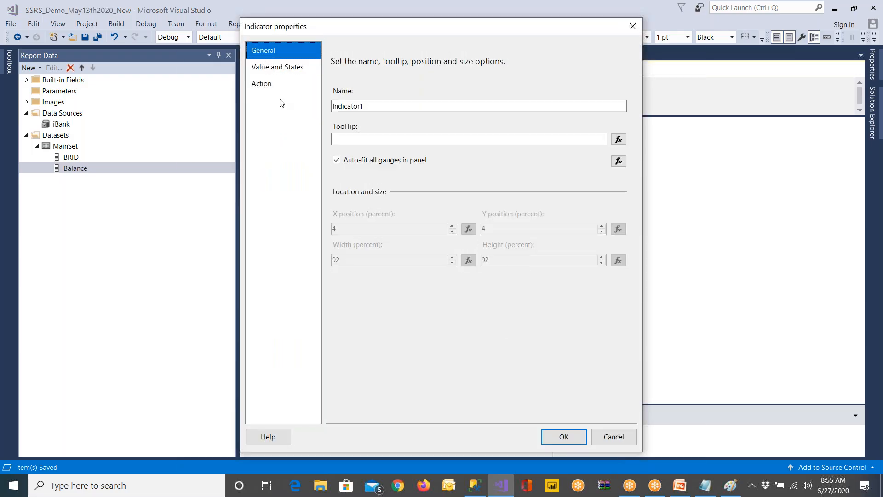
left_click(281, 69)
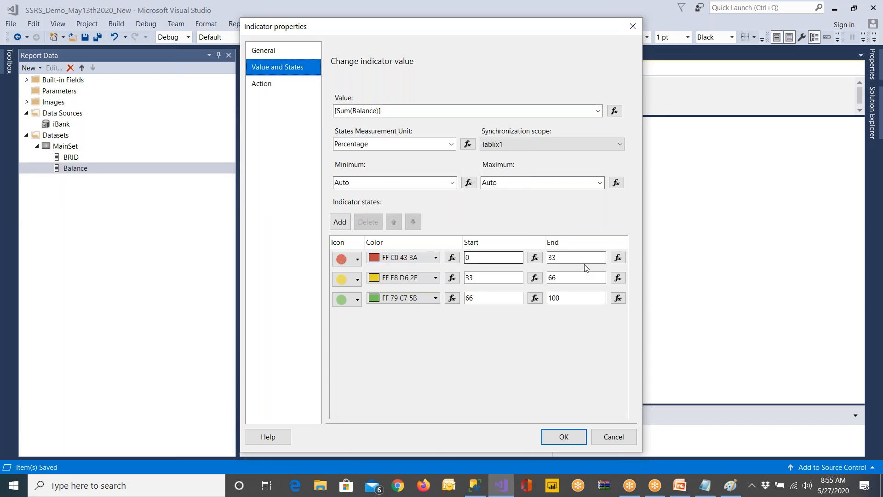
left_click(390, 257)
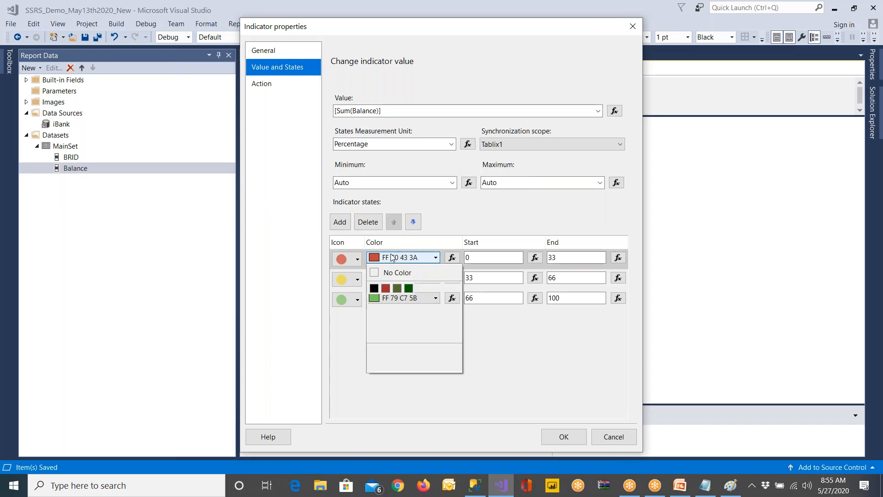
left_click(375, 311)
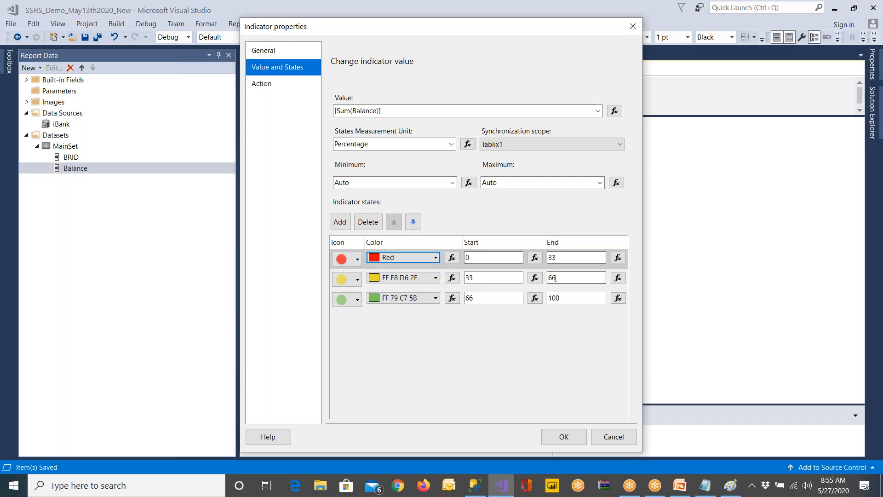
Set the second indicator state's colour to Yellow and the third to a brighter green, and apply the settings
left_click(418, 278)
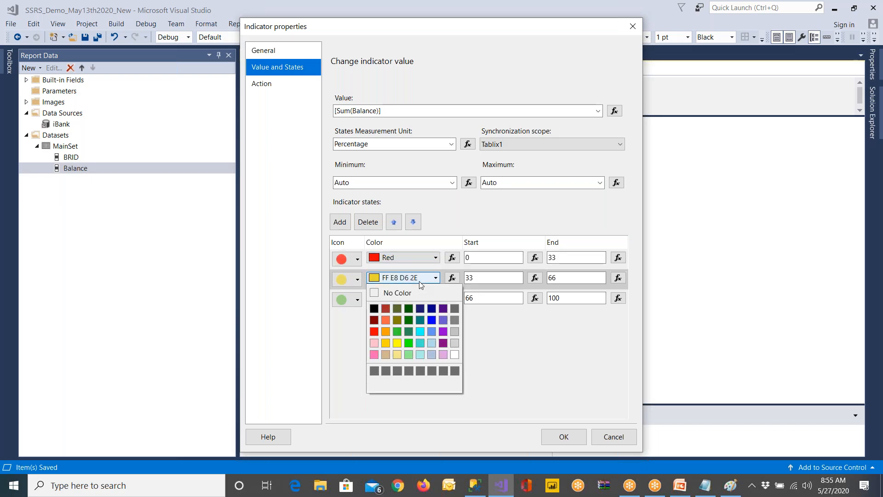
left_click(398, 346)
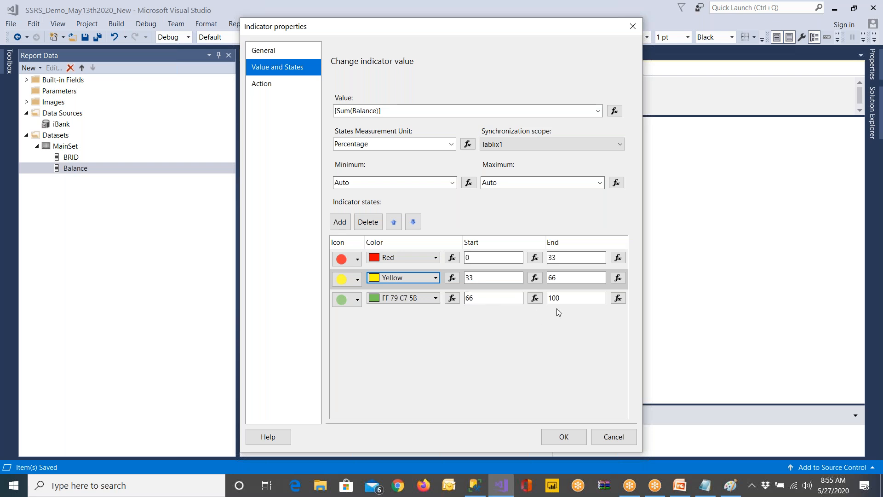
left_click(427, 299)
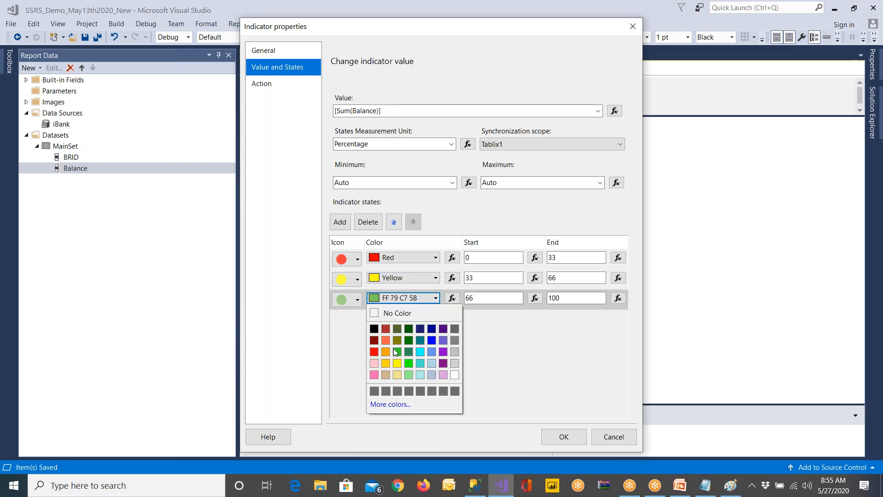
left_click(396, 351)
left_click(560, 437)
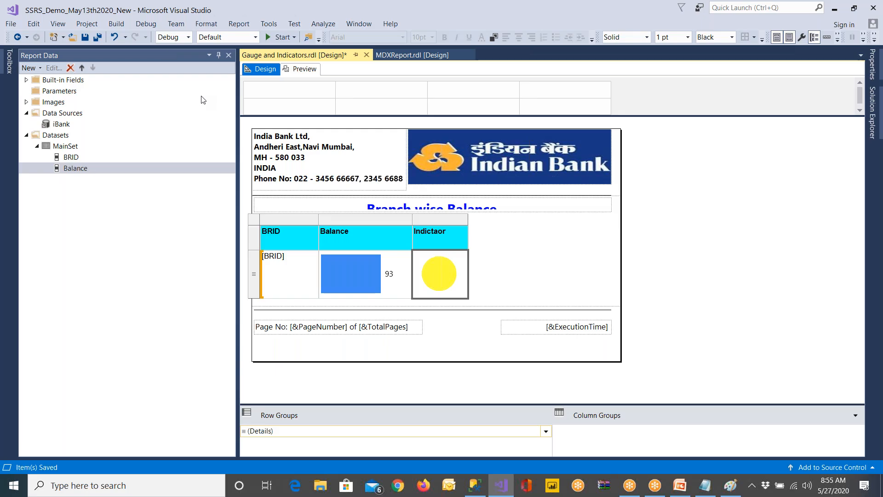
Save the report and preview the percentage-based indicator colours per branch
left_click(85, 37)
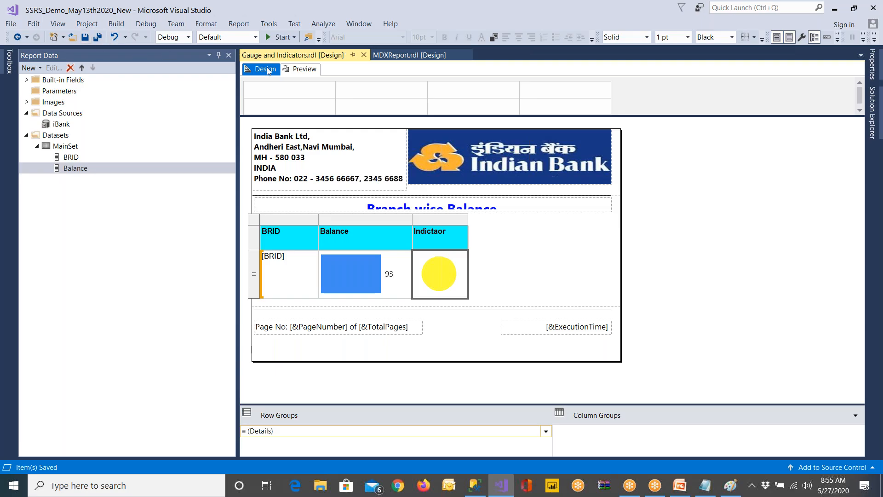
left_click(303, 71)
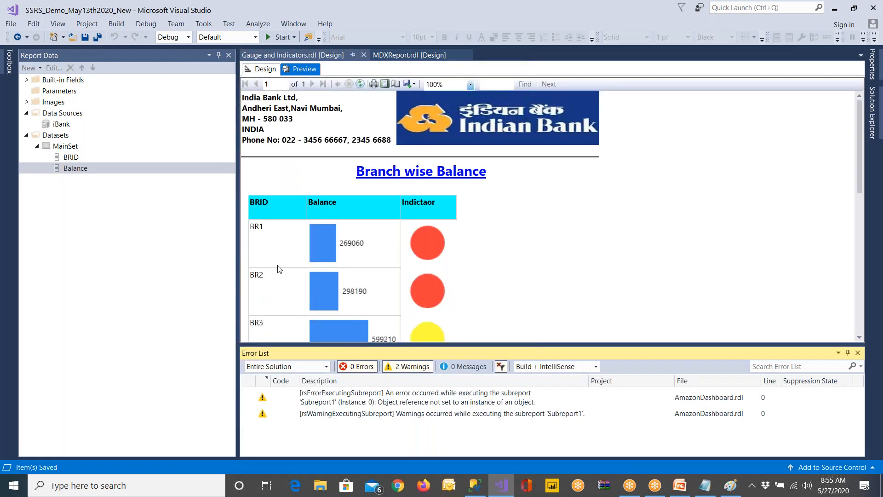
scroll(459, 289, "down", 5)
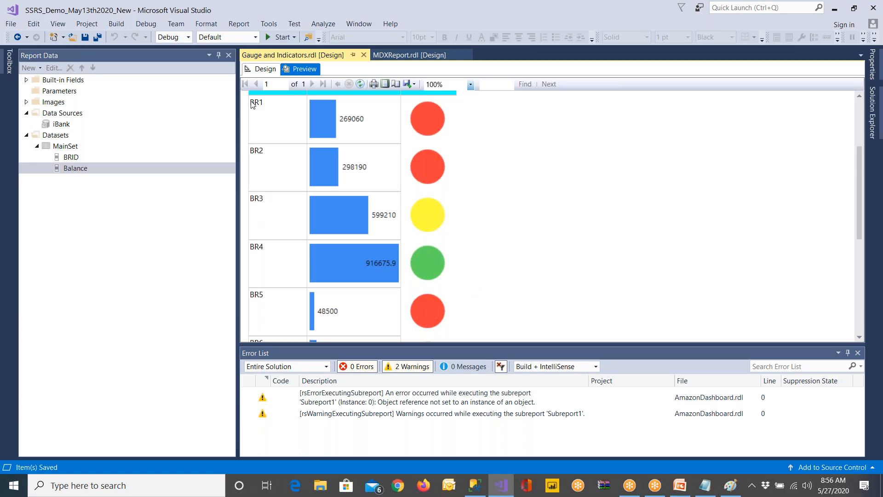
Return to the report design and insert a basic Line sparkline in the report body beside the table
left_click(262, 69)
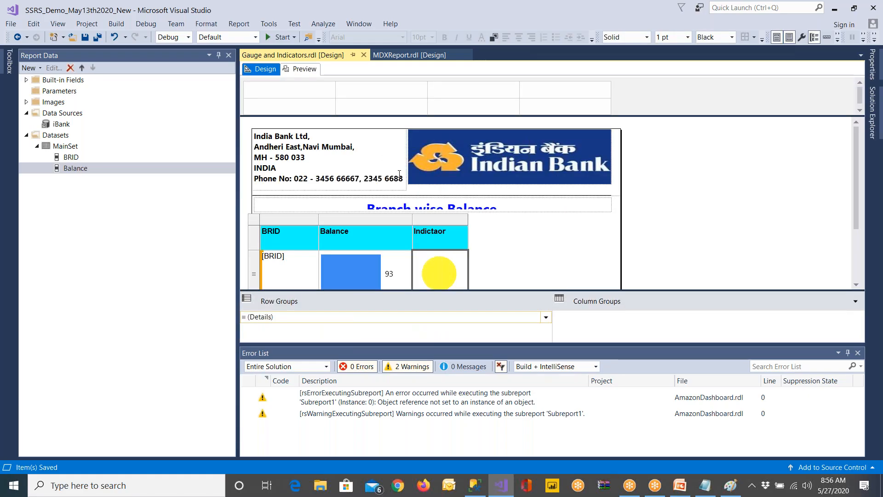
left_click(4, 68)
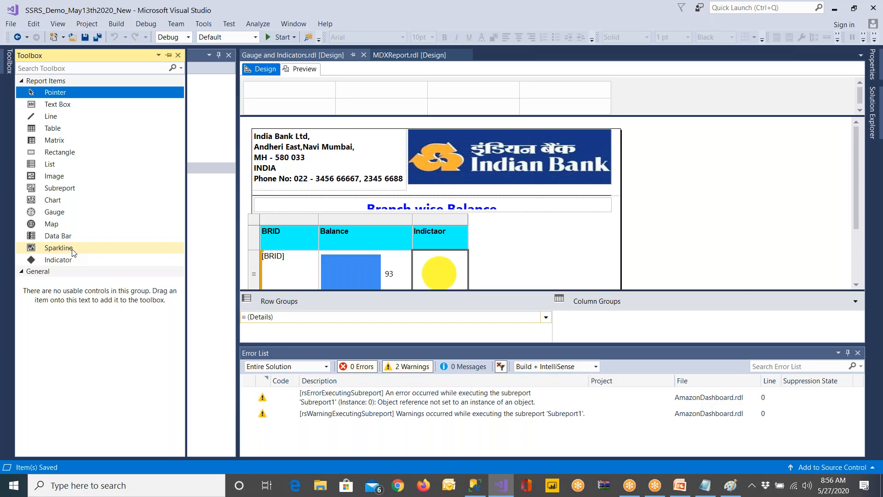
left_click_drag(74, 247, 522, 262)
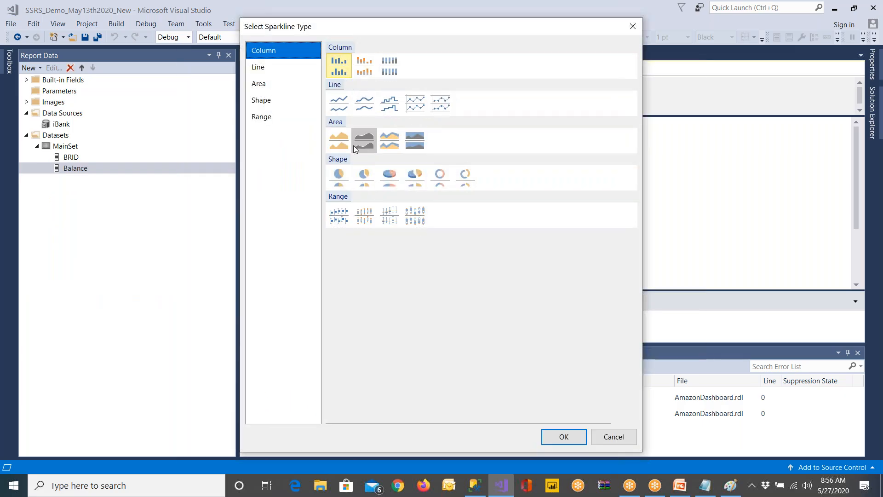
left_click(338, 103)
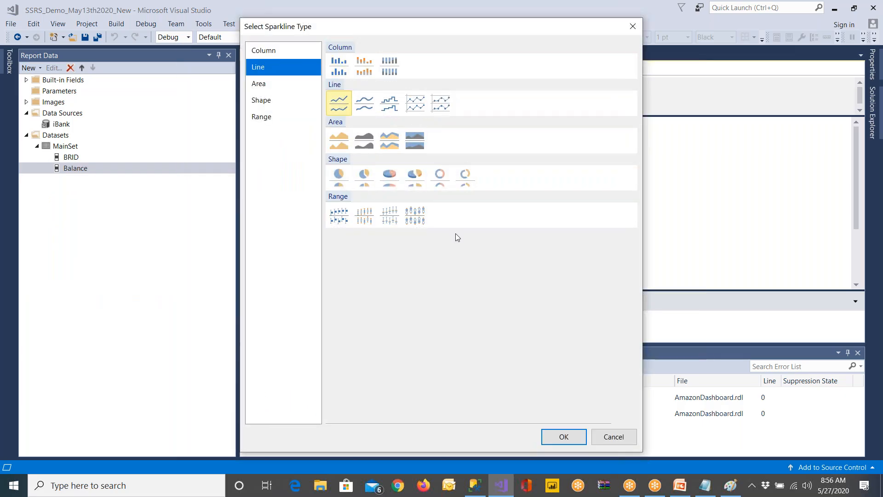
left_click(564, 438)
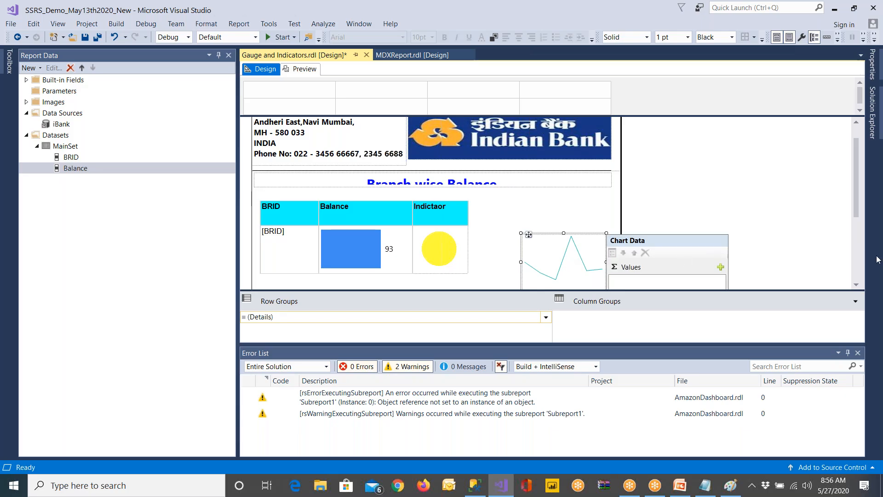
Delete the line sparkline from the report body
left_click_drag(857, 221, 854, 254)
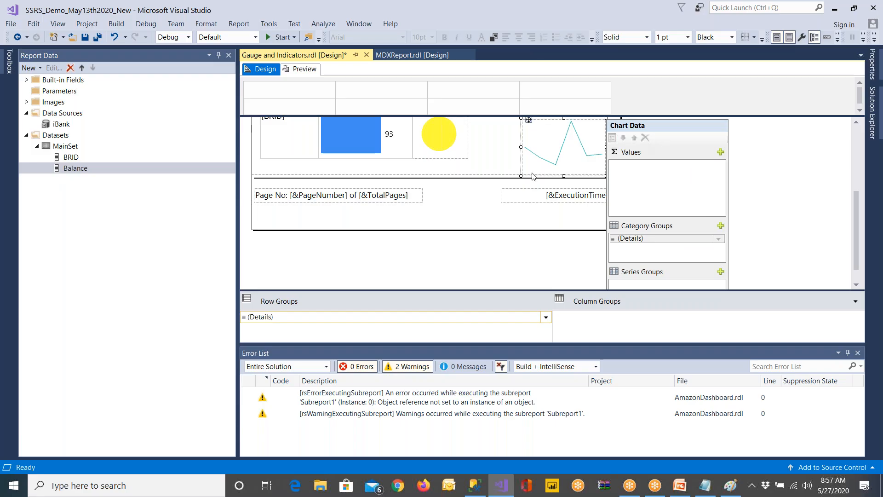
left_click(790, 198)
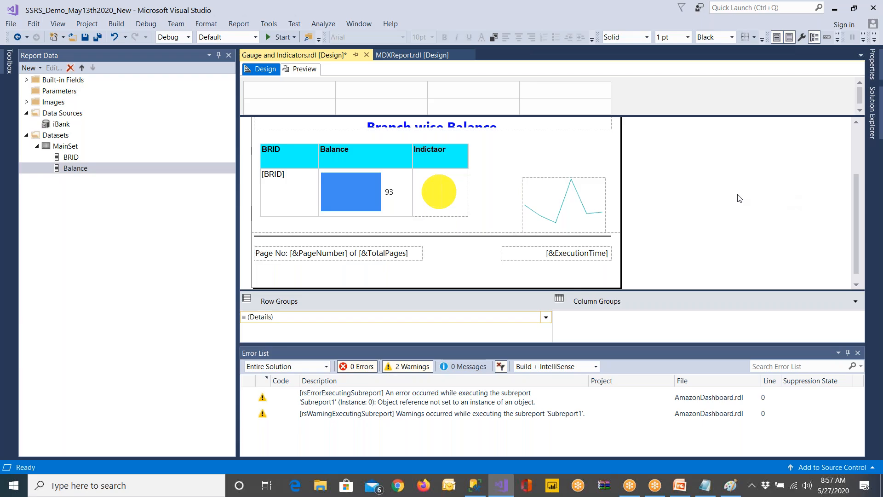
left_click(578, 198)
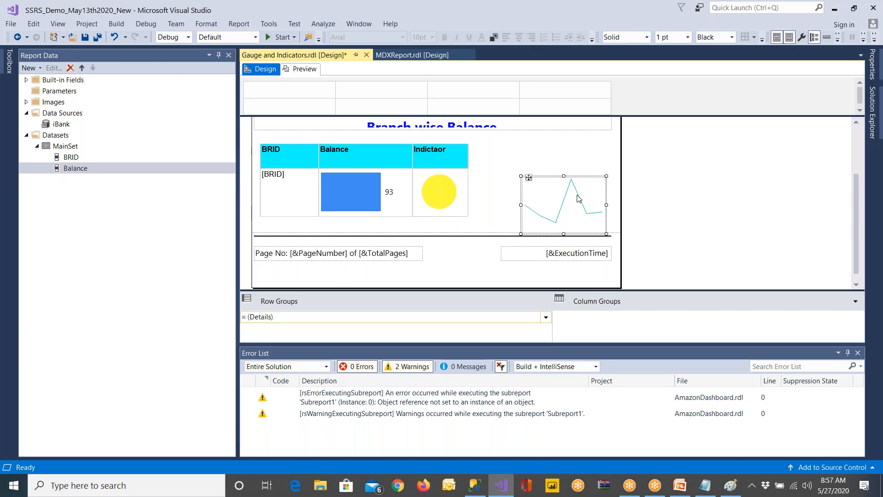
key("Delete")
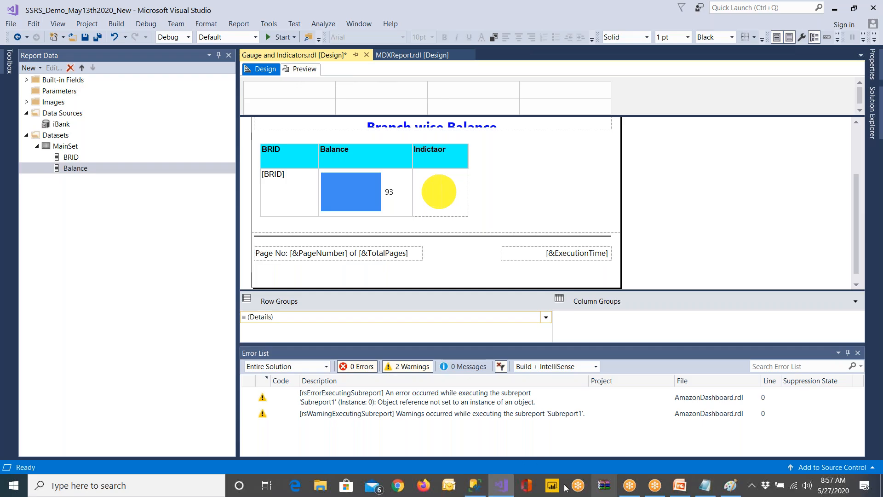
Switch to the PowerPoint presentation on gauge, indicator, data bar and sparkline report visualization
left_click(680, 485)
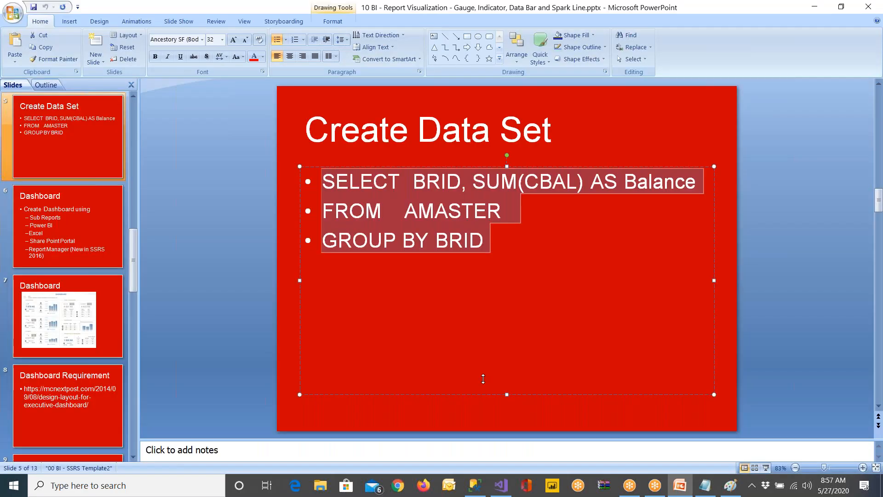
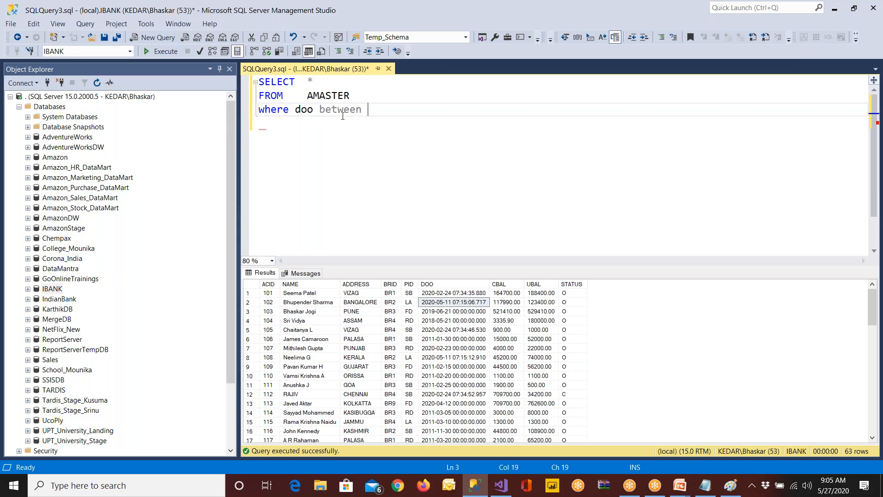
type("@Stat")
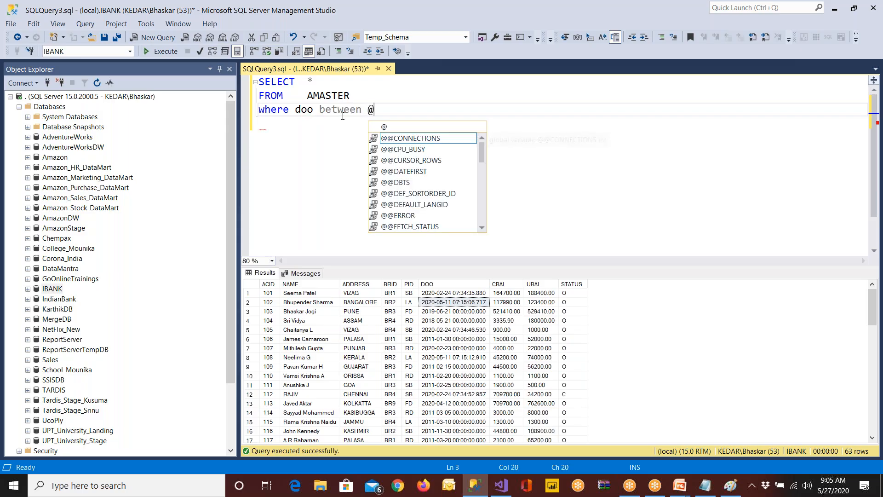
key("BackSpace")
key("BackSpace")
type("rtSate")
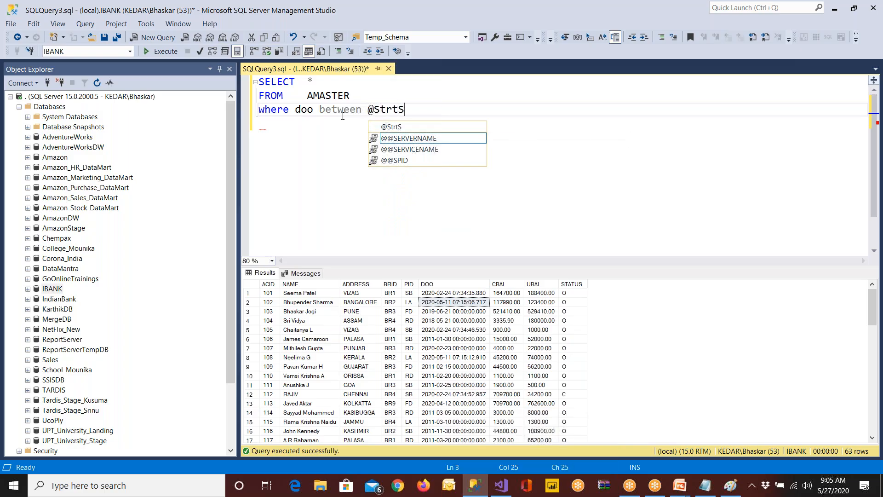
key("BackSpace")
key("BackSpace")
key("BackSpace")
key("BackSpace")
type("DAte")
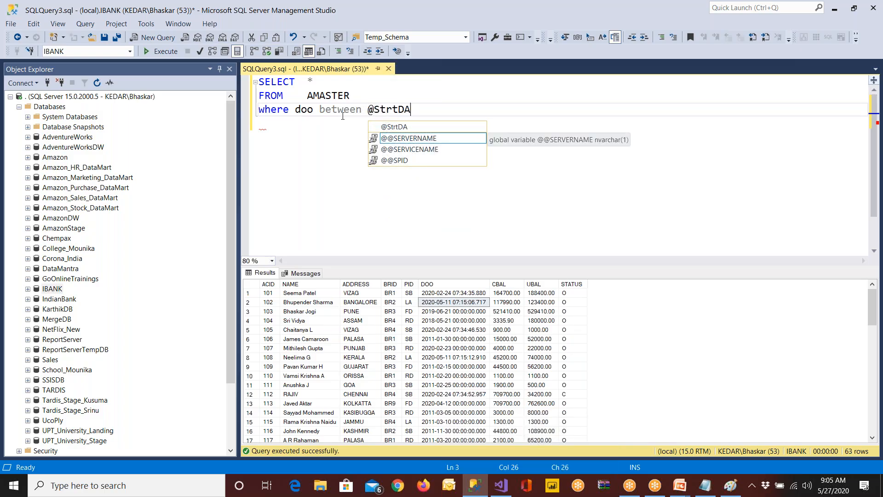
key("Escape")
key("BackSpace")
key("BackSpace")
key("BackSpace")
type("a")
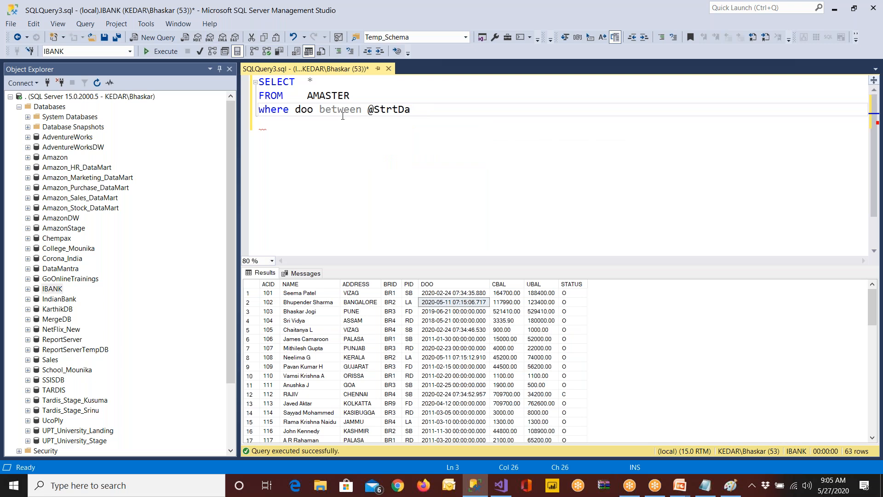
type("te and")
double_click(386, 114)
key("ctrl+c")
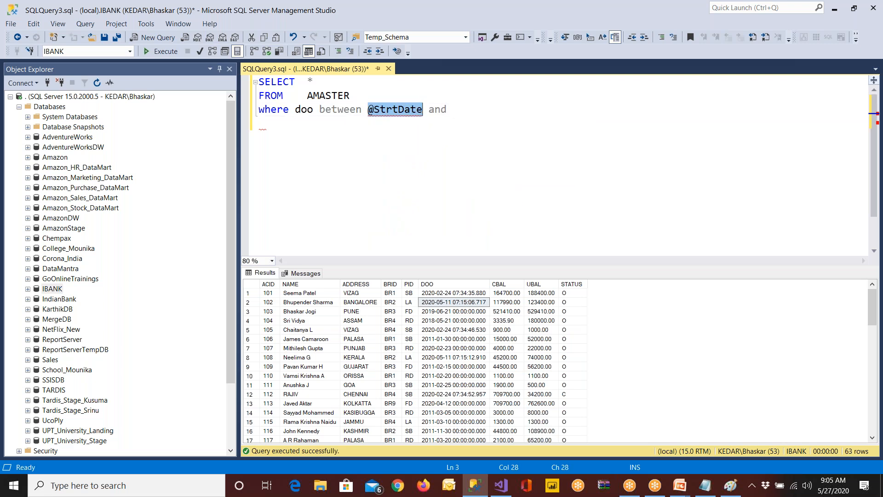
left_click(461, 111)
key("ctrl+v")
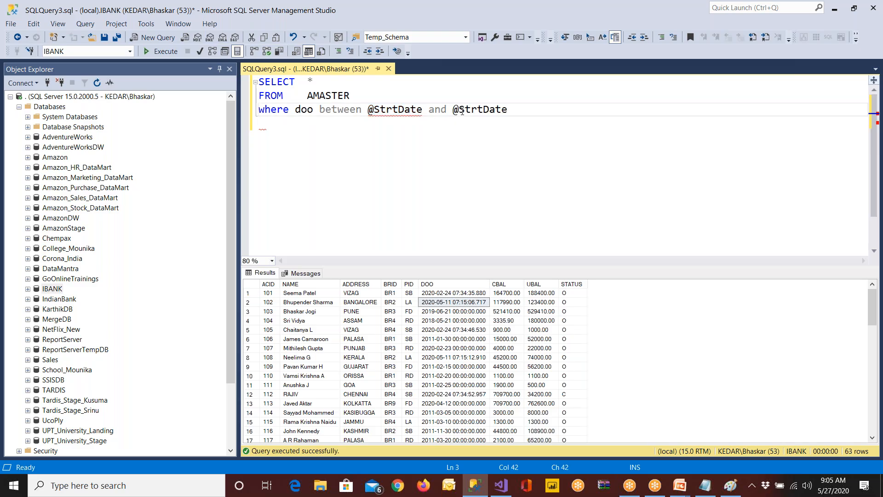
left_click(464, 112)
key("shift+Right")
key("shift+Right")
key("shift+Right")
key("shift+Right")
type("End")
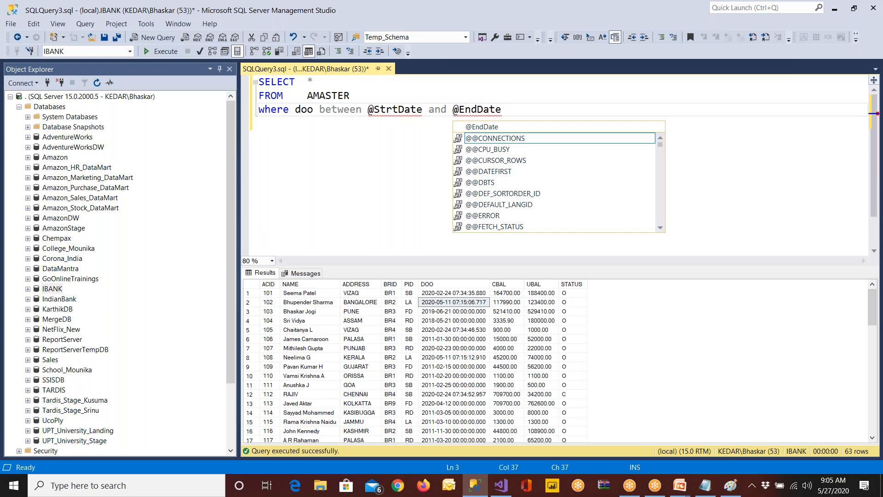
left_click(410, 110)
type("a")
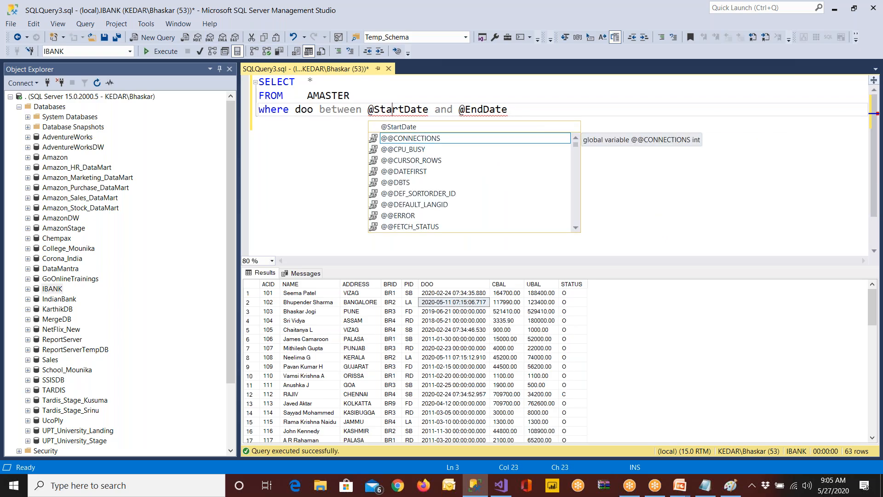
Duplicate the whole AMASTER query below the original, separated by blank lines
left_click_drag(519, 116, 232, 73)
key("ctrl+c")
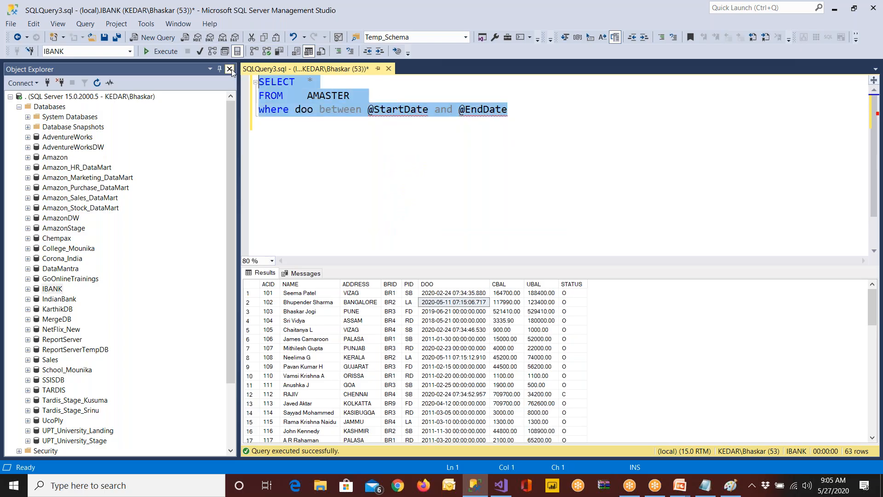
left_click(535, 115)
key("Return")
key("Return")
key("Return")
key("ctrl+v")
left_click_drag(367, 112, 429, 114)
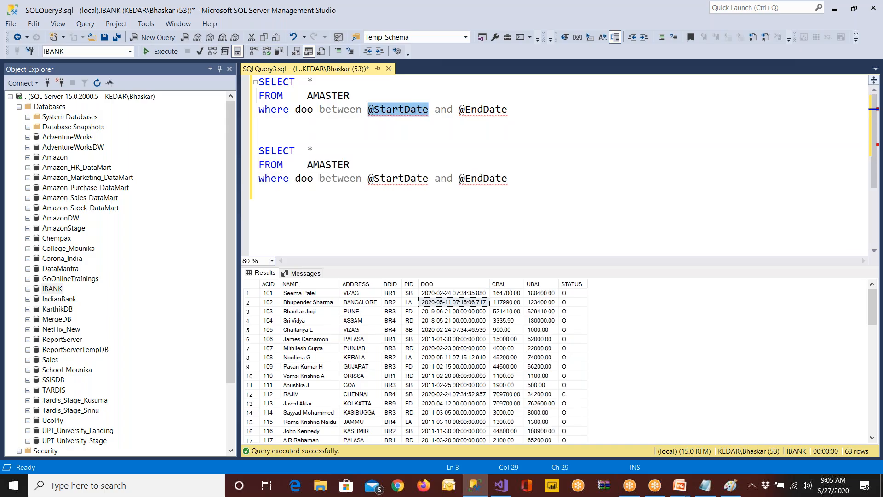
type("'2020/1/1")
key("Right")
key("Right")
key("Right")
key("Right")
key("Right")
key("shift+Right")
key("shift+Right")
key("shift+Right")
key("shift+Right")
key("shift+Right")
key("shift+Right")
key("shift+Right")
key("shift+Right")
type("' and '")
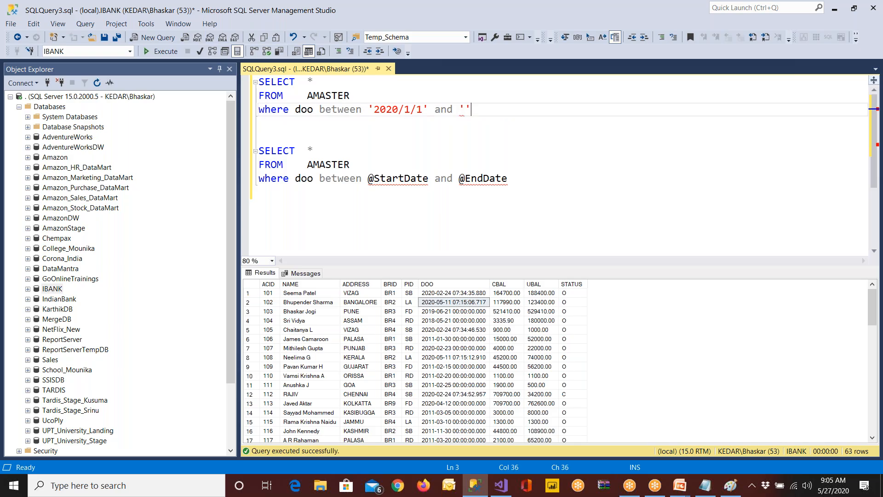
type("2020/5/27")
Run only the first query and check the DOO dates of the returned accounts
left_click_drag(538, 101, 391, 109)
left_click_drag(550, 109, 215, 68)
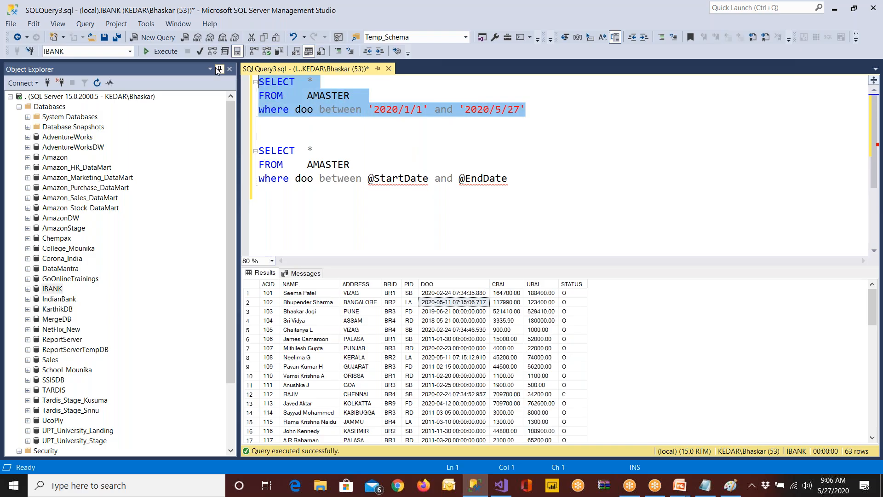
left_click(178, 54)
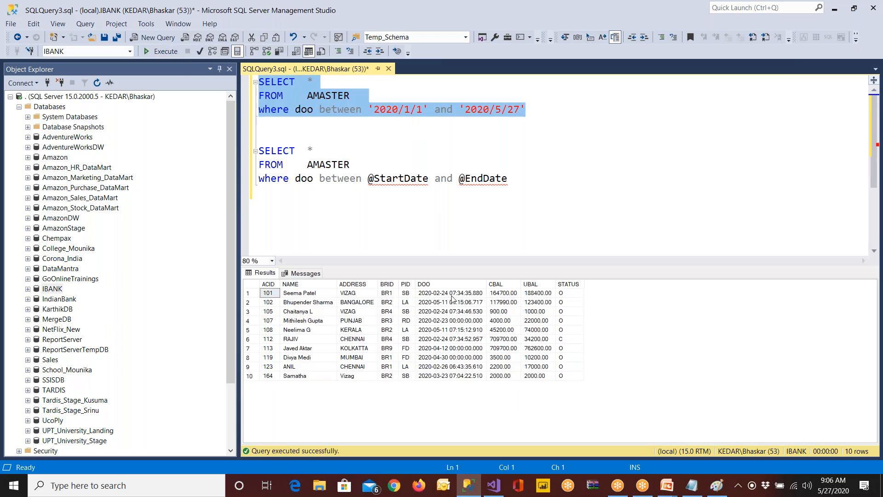
left_click(452, 293)
left_click(452, 321)
left_click(450, 375)
Change the first query's start date to '2019/1/1'
left_click(406, 153)
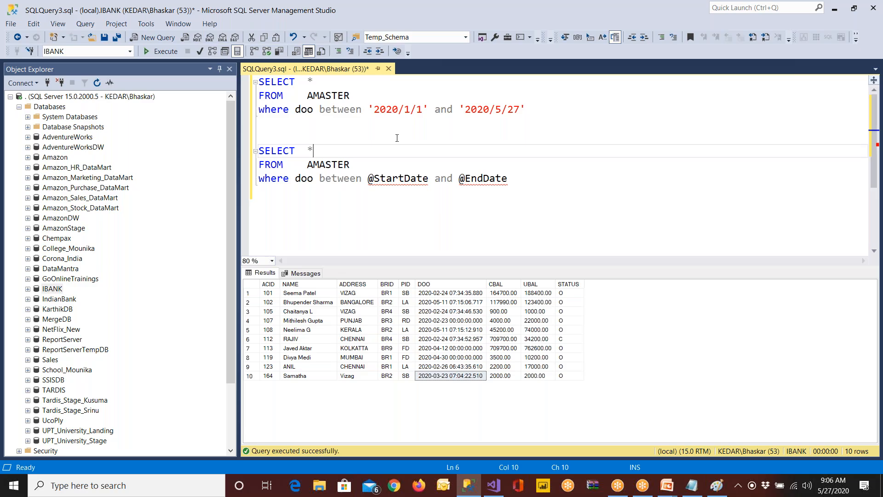
left_click(389, 108)
key("Delete")
key("Delete")
type("1")
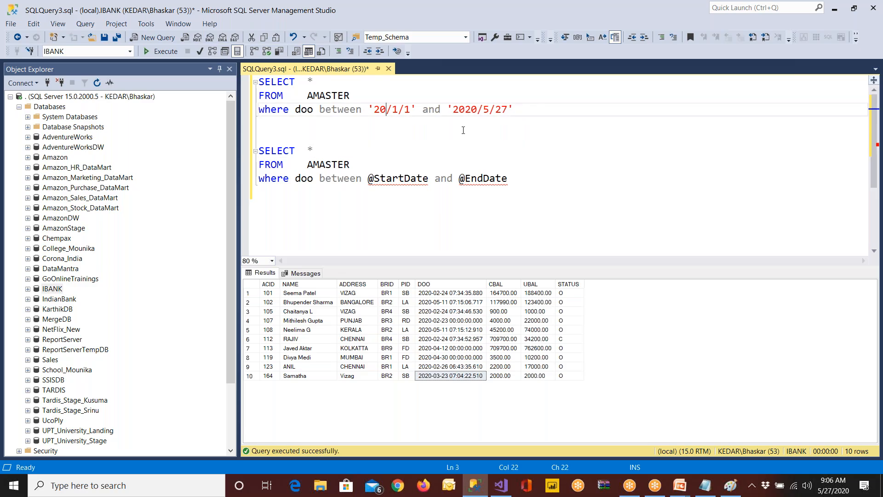
type("9")
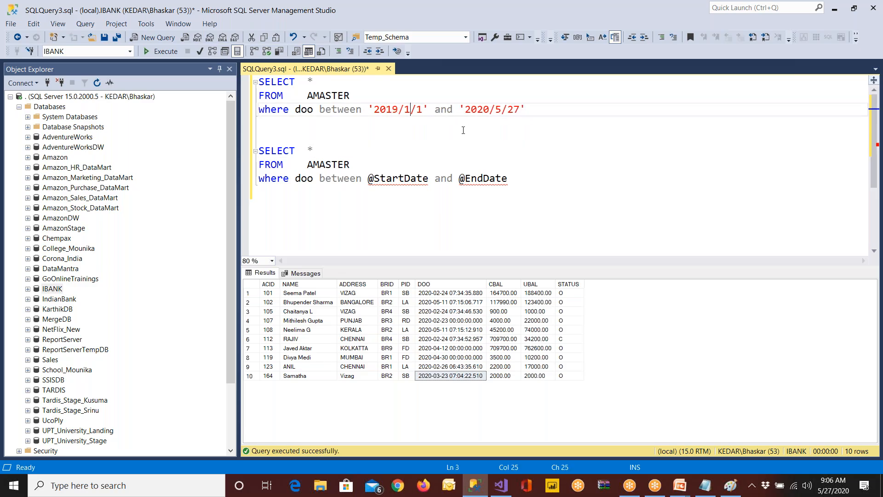
Set the first query's end date to '2019/6/31' and run that query
key("Right")
key("Right")
key("Right")
key("Right")
key("Right")
key("Right")
key("Right")
key("Delete")
key("Delete")
type("19")
key("Right")
key("shift+Right")
type("6")
key("Right")
key("shift+Right")
key("shift+Right")
type("31")
left_click_drag(526, 115, 258, 81)
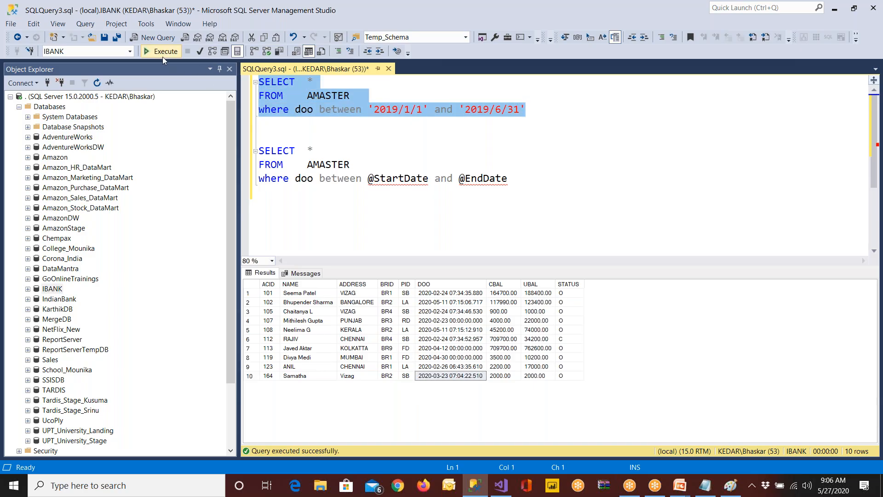
left_click(161, 55)
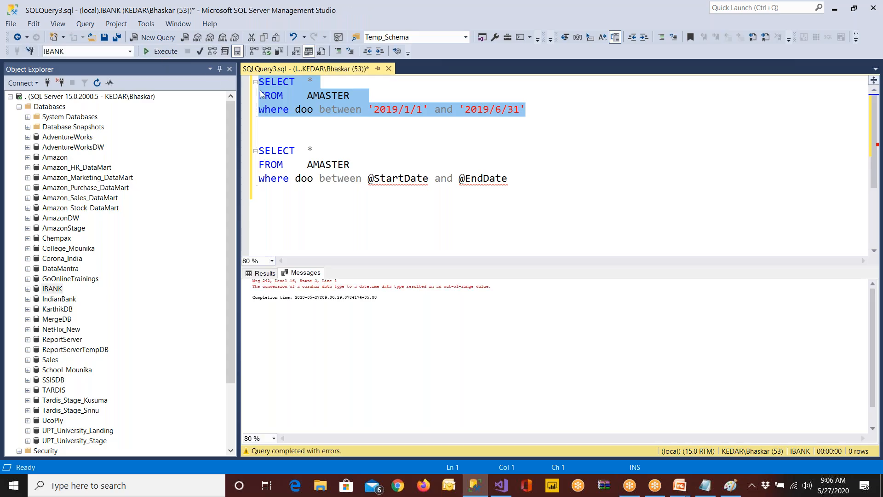
Correct the first query's end date to '2019/6/30' and run the query again
left_click(438, 138)
left_click(520, 111)
key("BackSpace")
type("0")
left_click_drag(524, 109, 256, 82)
left_click(170, 51)
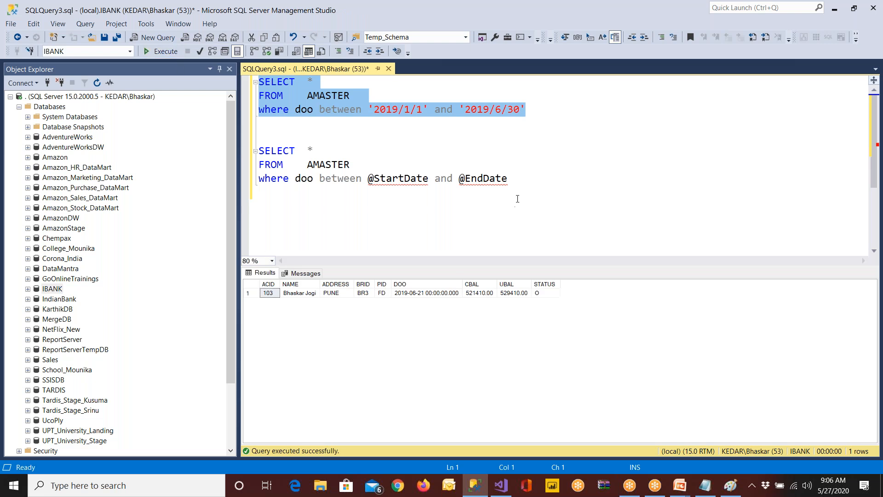
Replace the asterisk in the second query with the columns acid, name, cbal, doo
double_click(310, 151)
type("acid, name,")
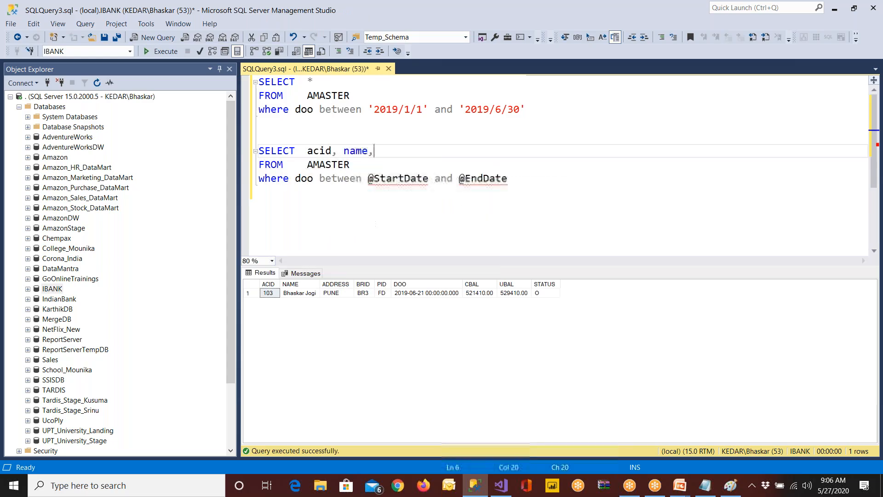
type(" cbal, doo")
key("Escape")
Copy the second query's column list over the first query's asterisk and run only its SELECT and FROM lines
left_click_drag(363, 165, 224, 148)
left_click(307, 152)
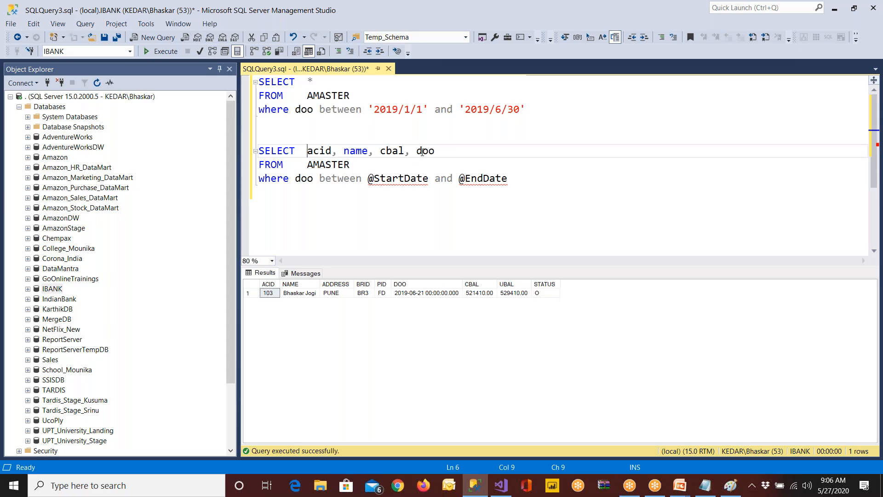
left_click(439, 149, "shift")
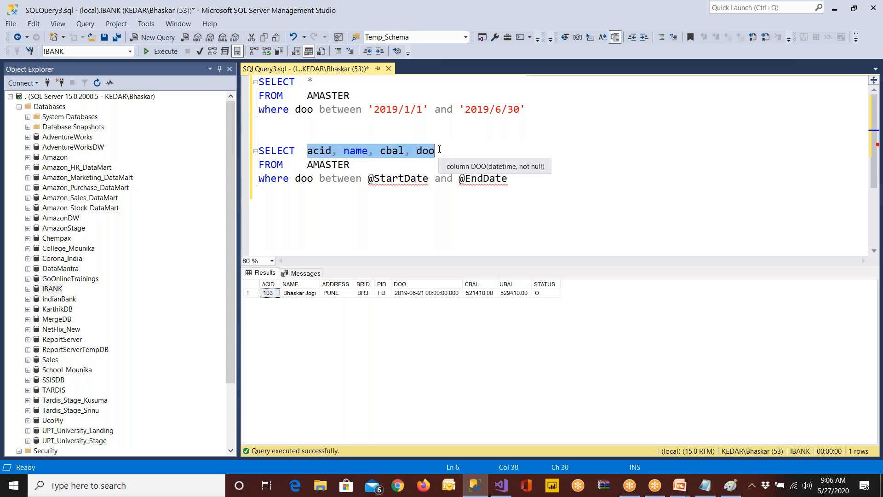
key("ctrl+c")
left_click(318, 84)
key("BackSpace")
key("ctrl+v")
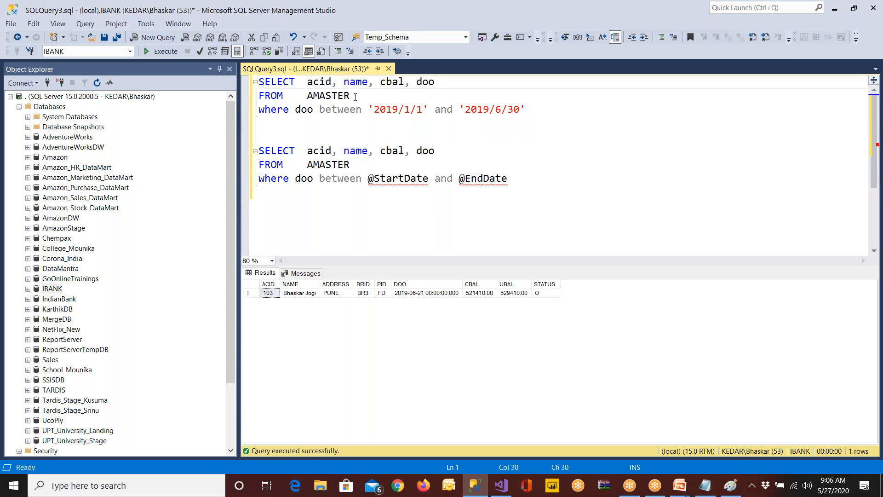
left_click_drag(355, 96, 258, 81)
left_click(165, 51)
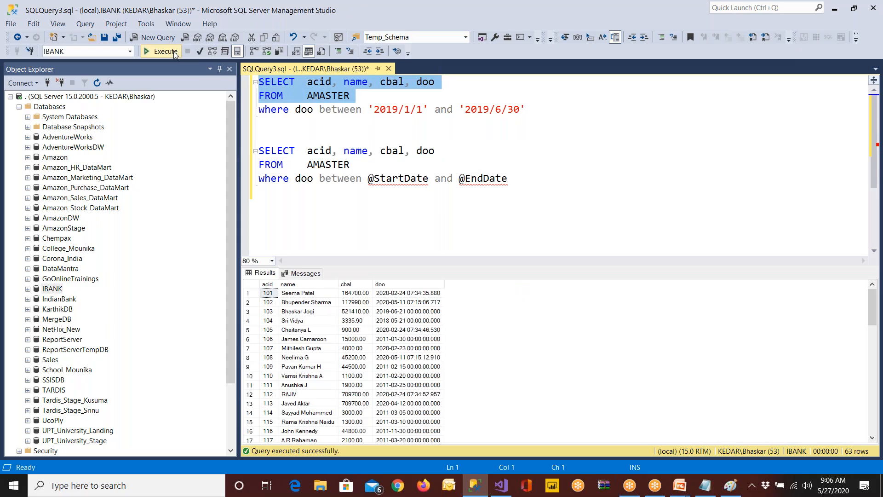
left_click(389, 181)
double_click(485, 183)
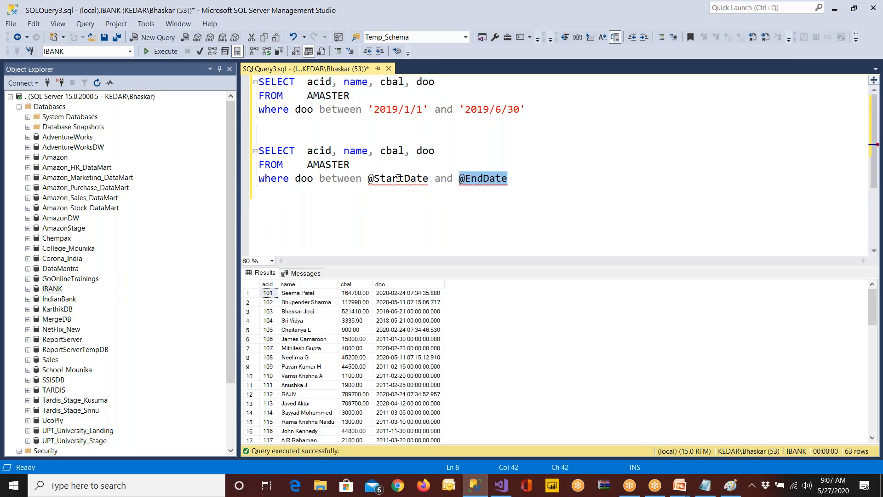
double_click(401, 180)
double_click(482, 180)
left_click_drag(508, 179, 280, 154)
right_click(302, 168)
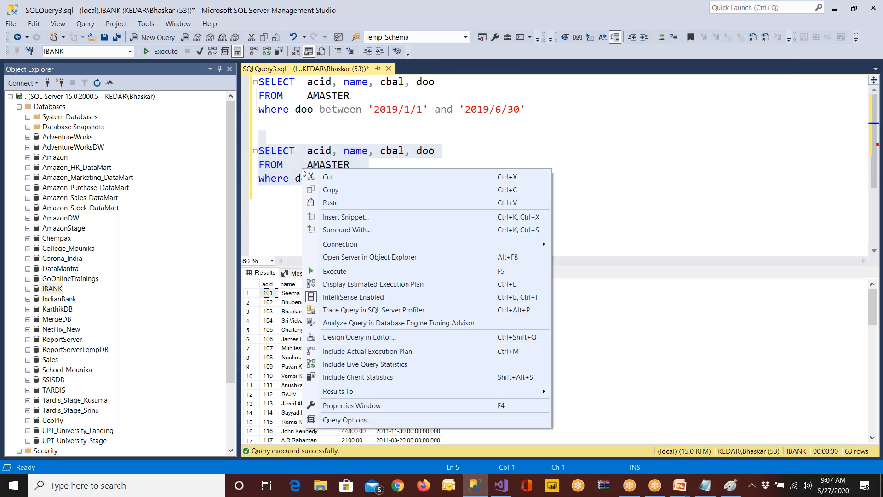
left_click(323, 189)
Switch to Visual Studio and add a report named CalenderReport to the Reports folder, based on IndianBankReportTemplate
left_click(501, 485)
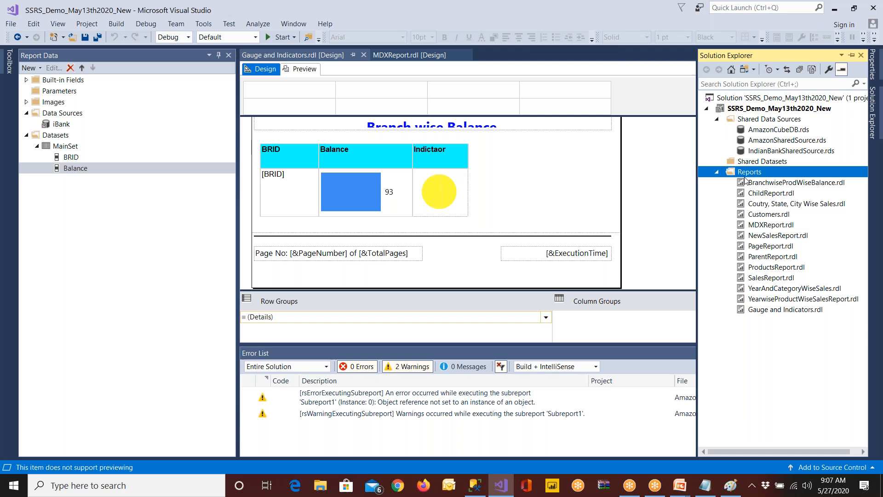
right_click(748, 176)
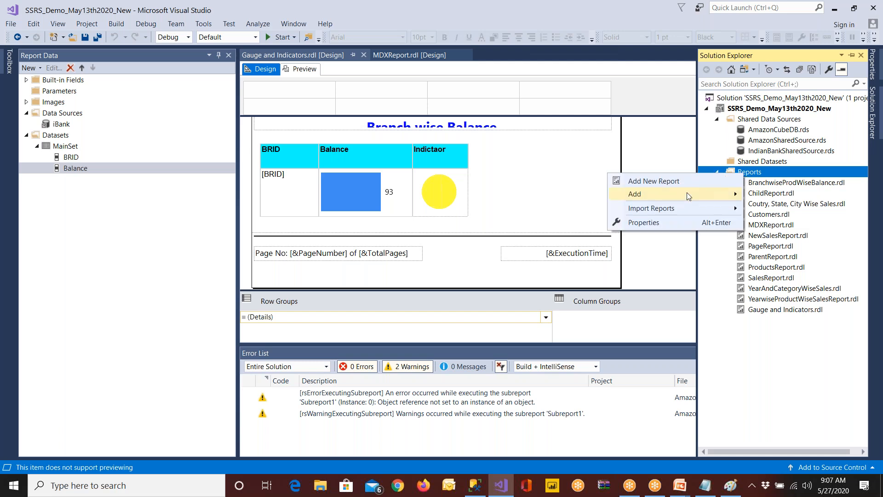
mouse_move(687, 193)
left_click(764, 197)
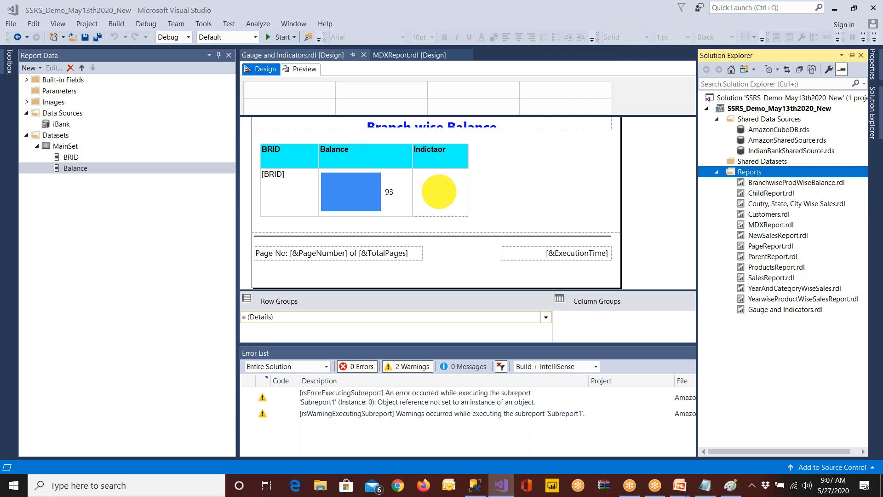
left_click(353, 394)
left_click_drag(353, 396, 216, 395)
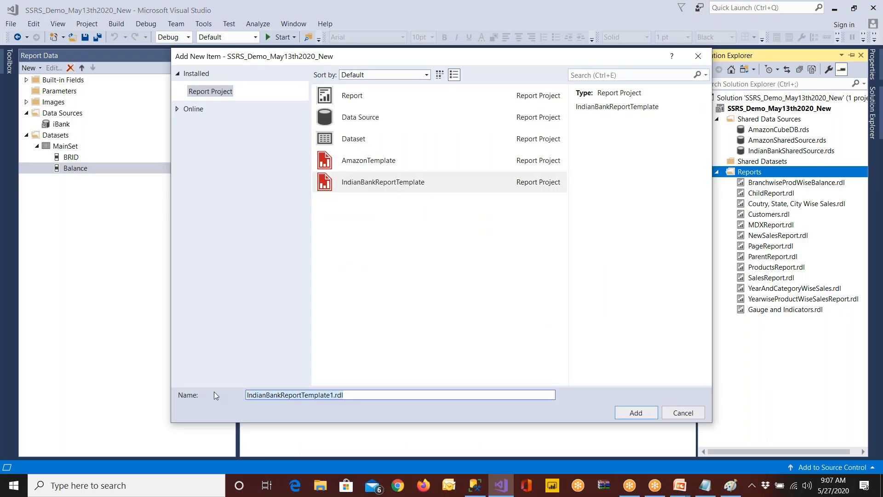
type("Cale")
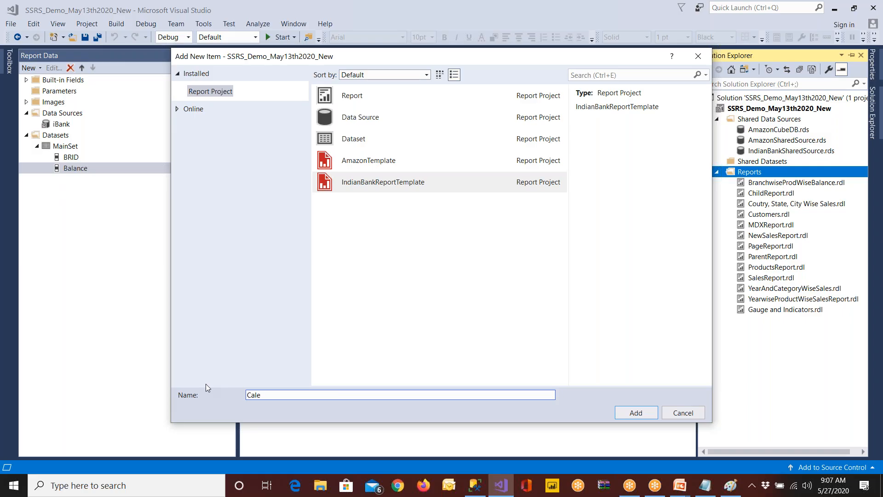
type("nderReport")
left_click(628, 414)
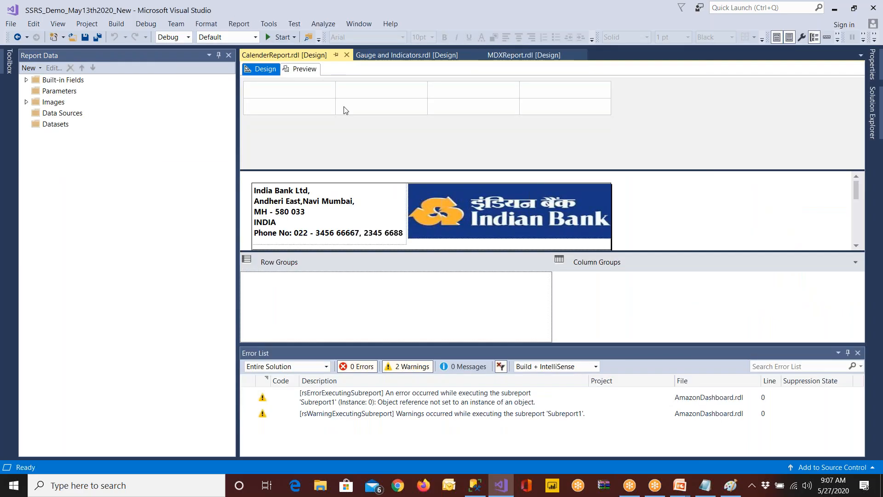
Auto-hide the Report Data pane, filter out the warnings and close the Error List to enlarge the design area
left_click(219, 56)
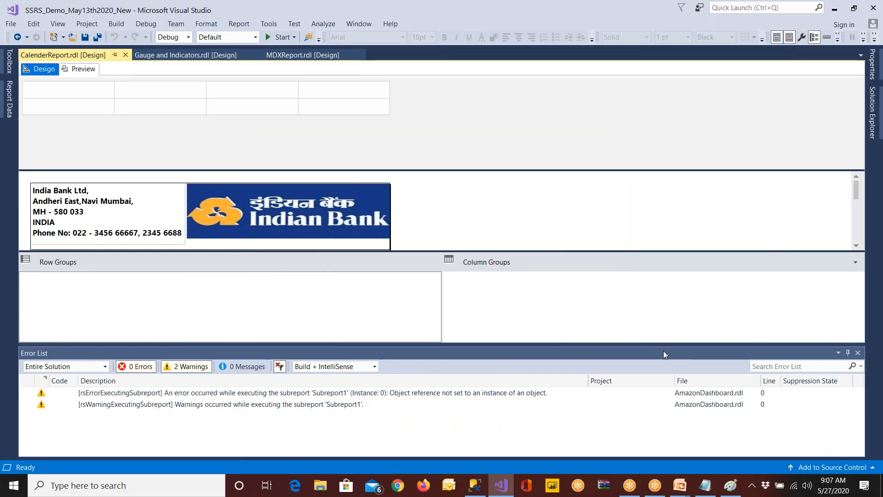
left_click(198, 367)
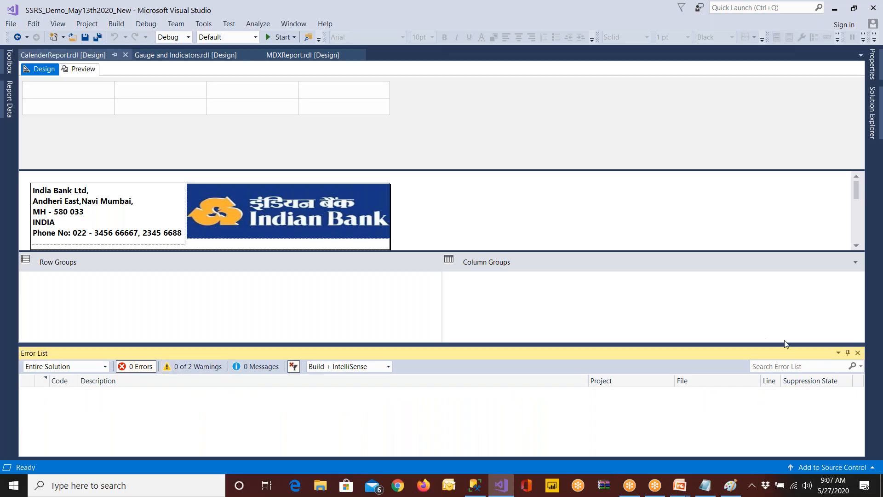
left_click(858, 353)
Replace the <<Report Name>> placeholder in the report header with the title Customers Report
left_click(274, 264)
left_click(274, 265)
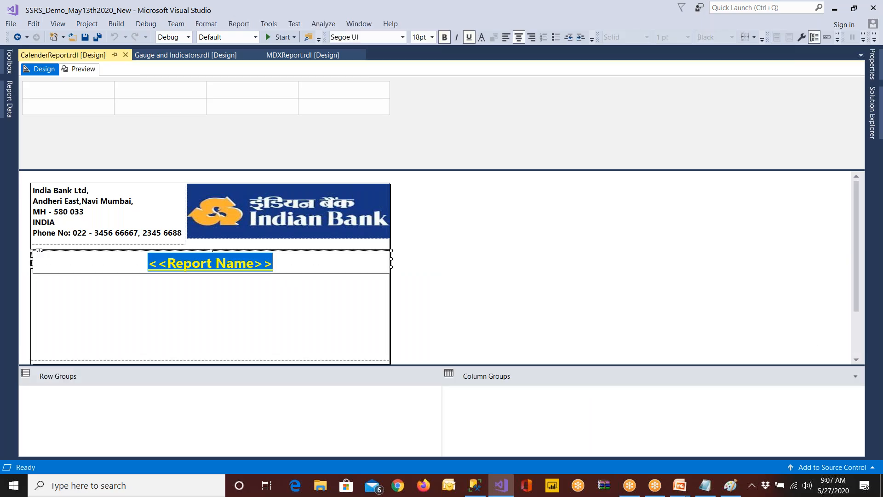
key("BackSpace")
type("Custome")
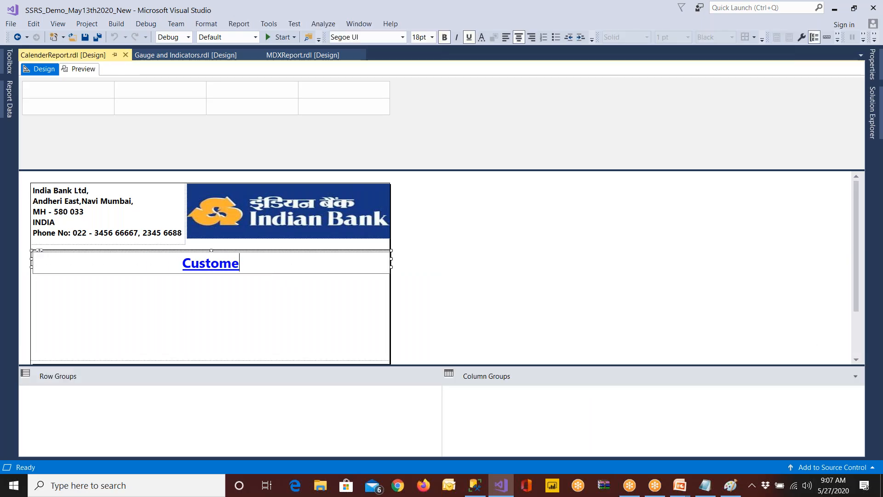
type("rs Report")
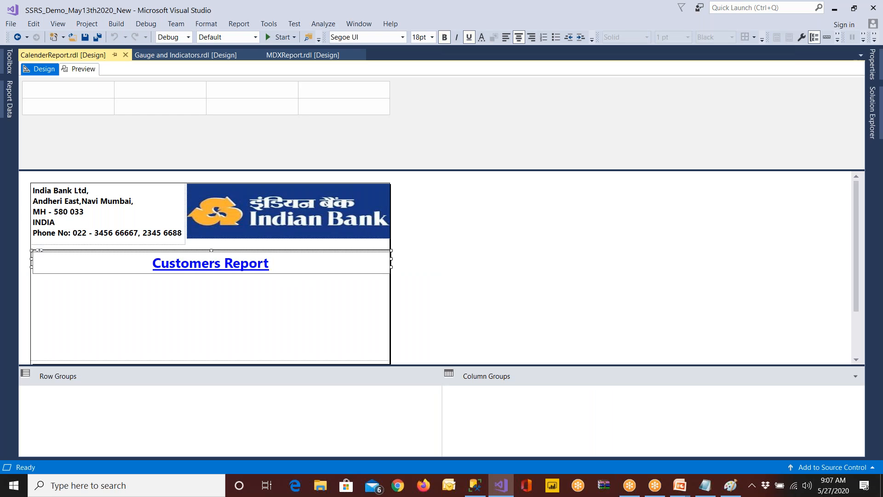
left_click(244, 315)
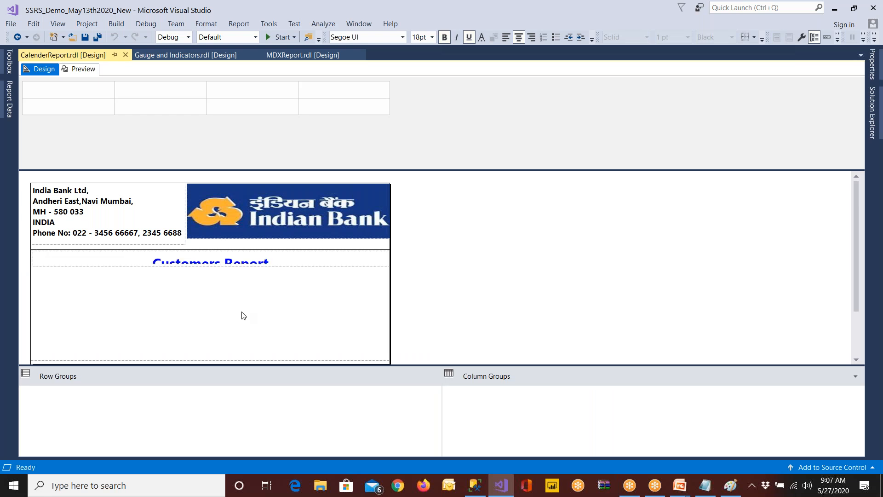
Add a data source named ibnak that uses the shared data source reference IndianBankSharedSource
left_click(9, 100)
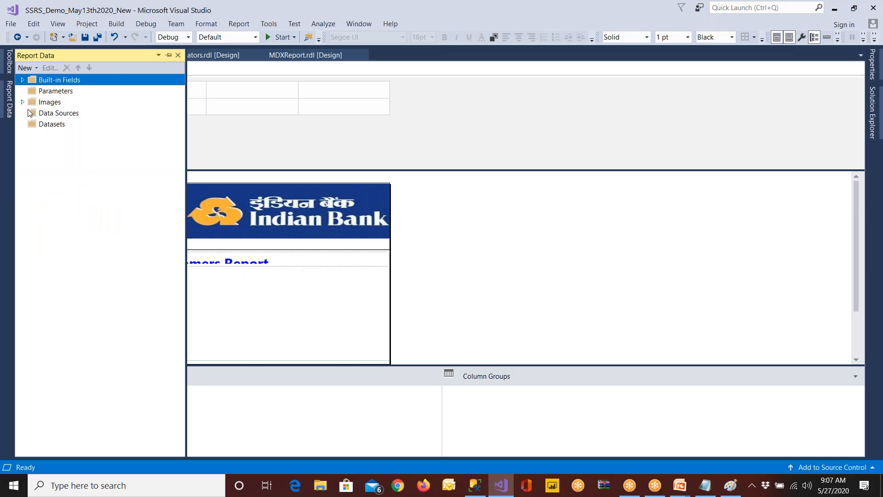
right_click(54, 113)
left_click(69, 118)
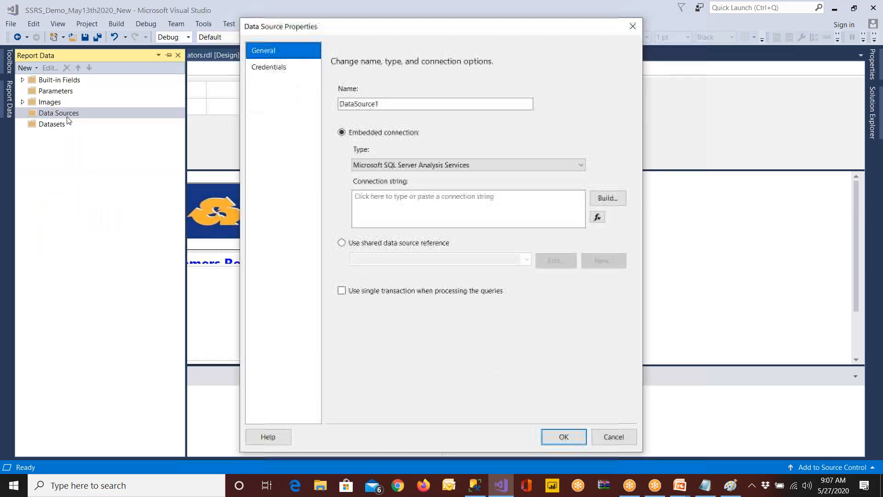
left_click_drag(385, 108, 339, 106)
type("ibnak")
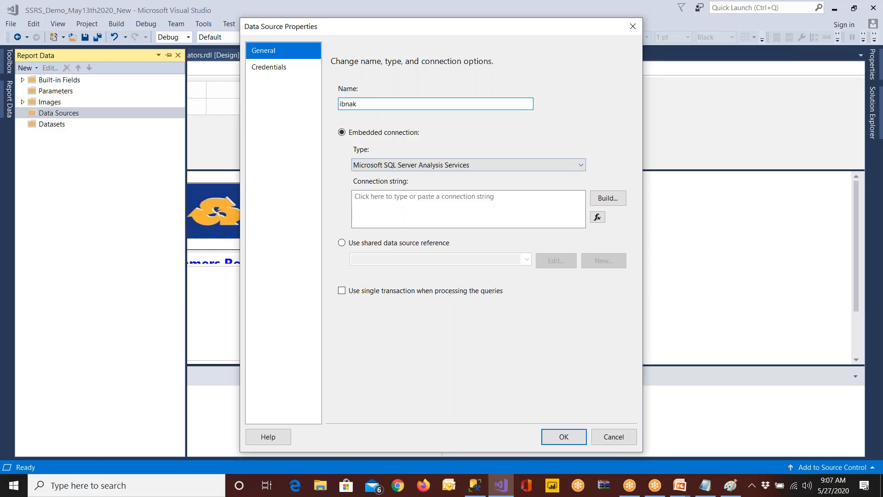
left_click(341, 242)
left_click(527, 259)
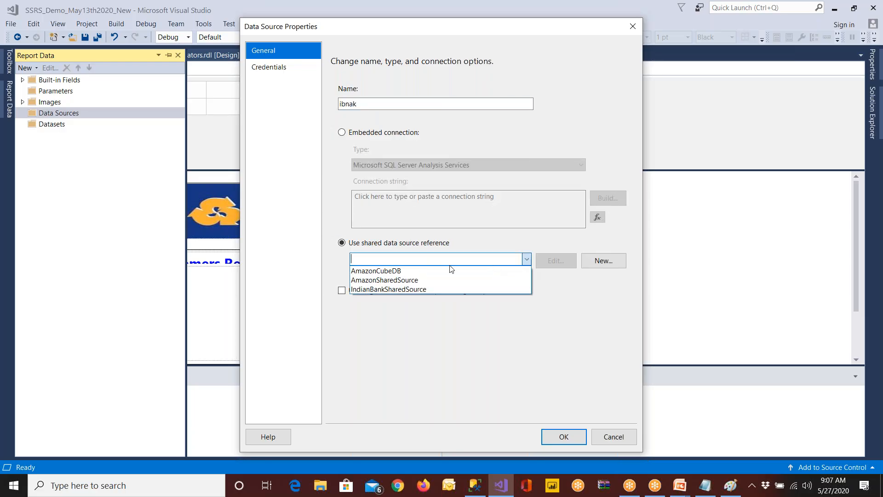
left_click(410, 289)
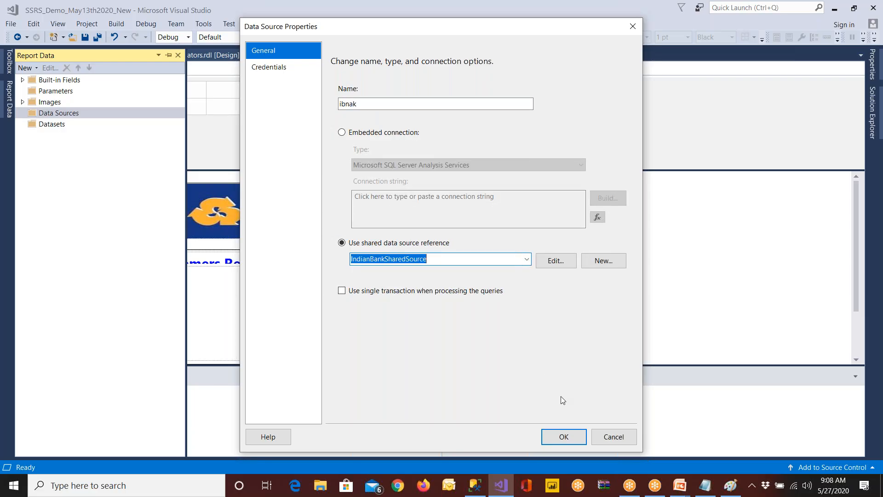
left_click(564, 437)
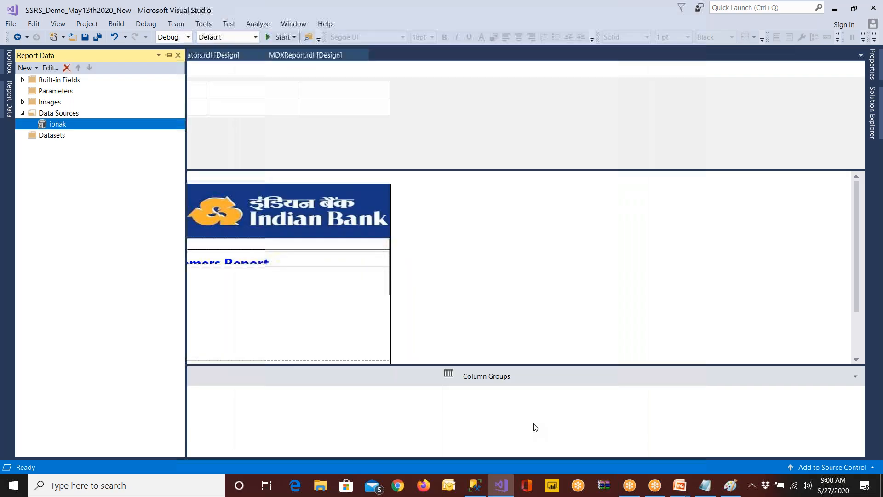
right_click(56, 139)
left_click(57, 142)
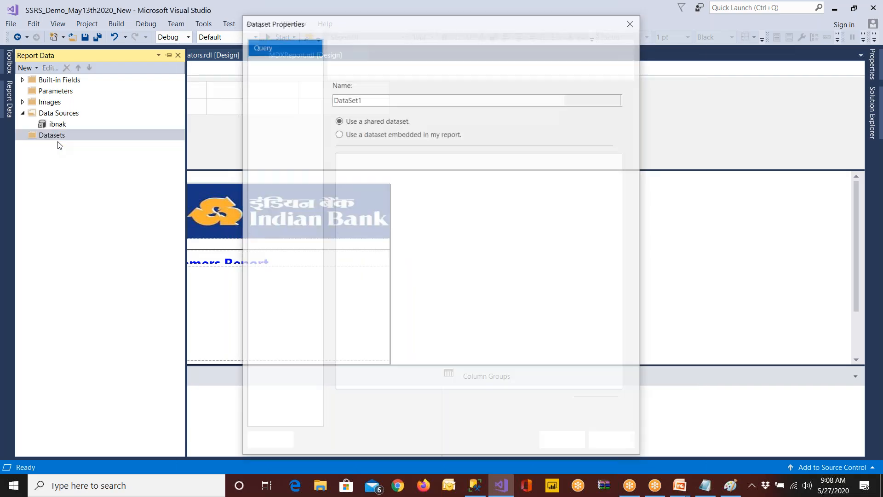
left_click(368, 133)
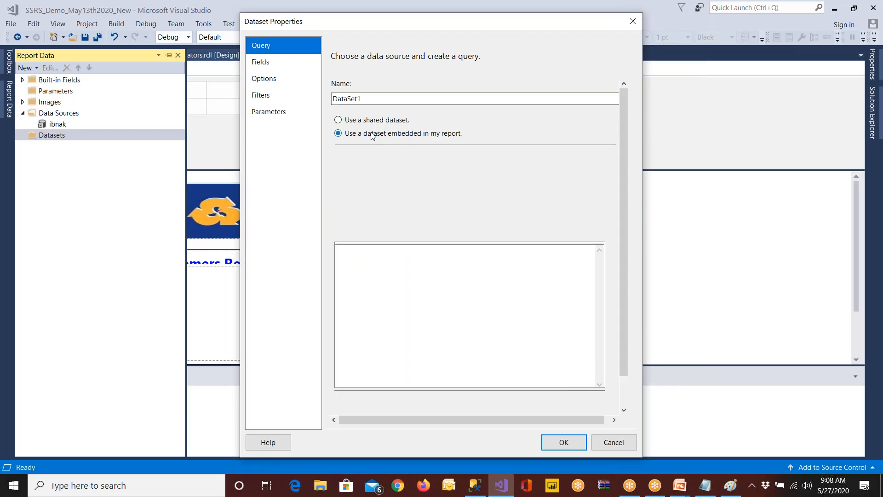
left_click(367, 173)
left_click(366, 185)
left_click(368, 265)
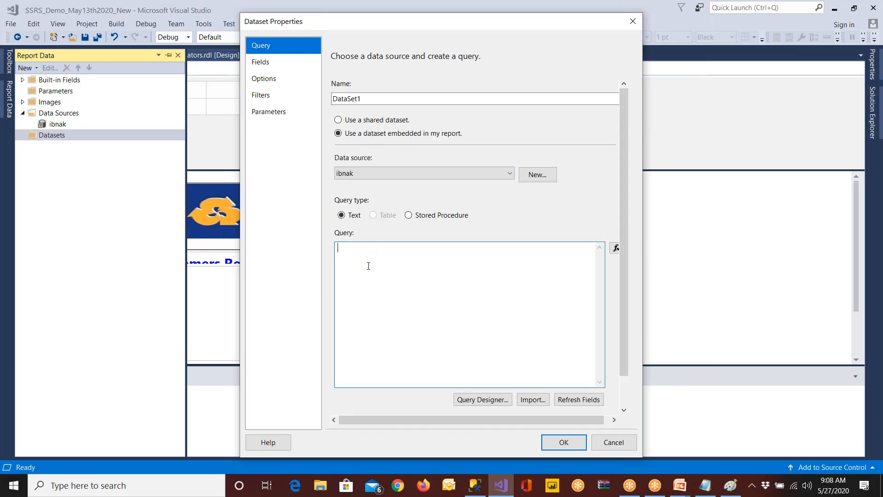
type("SELECT  acid, name, cbal, doo FROM   AMASTER where doo between @StartDate and @EndDate")
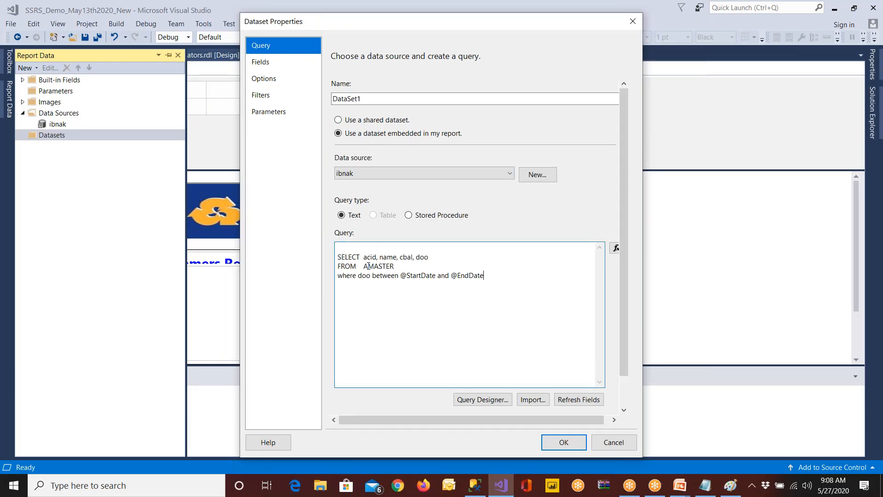
left_click(348, 248)
key("Delete")
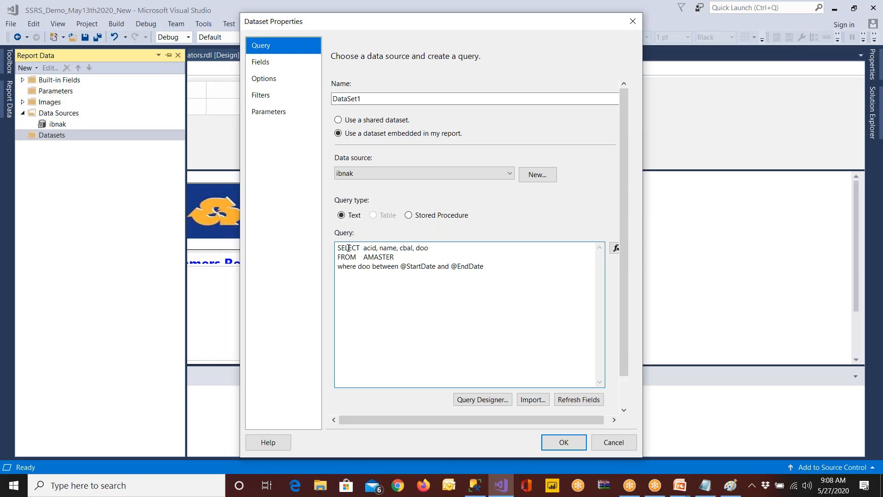
double_click(409, 268)
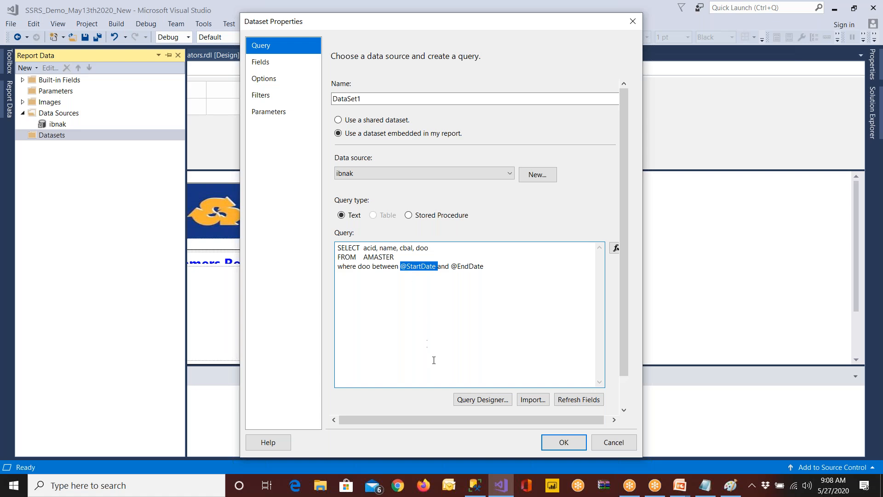
key("alt+Tab")
left_click_drag(320, 110, 364, 112)
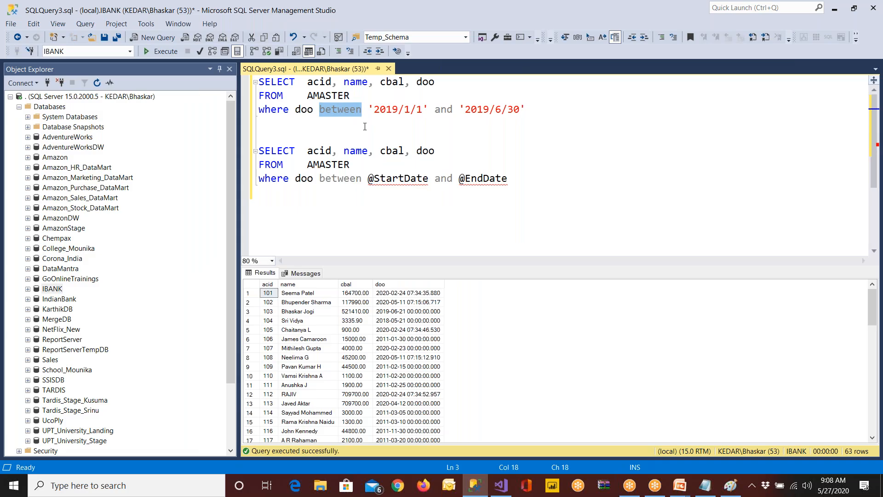
left_click_drag(369, 111, 532, 106)
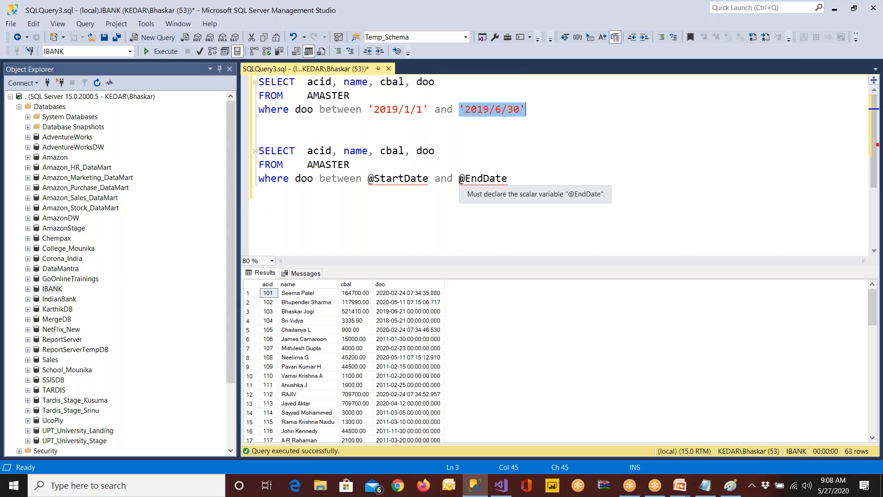
Switch back to Visual Studio, accept the new dataset and check the report's Parameters folder
left_click(506, 484)
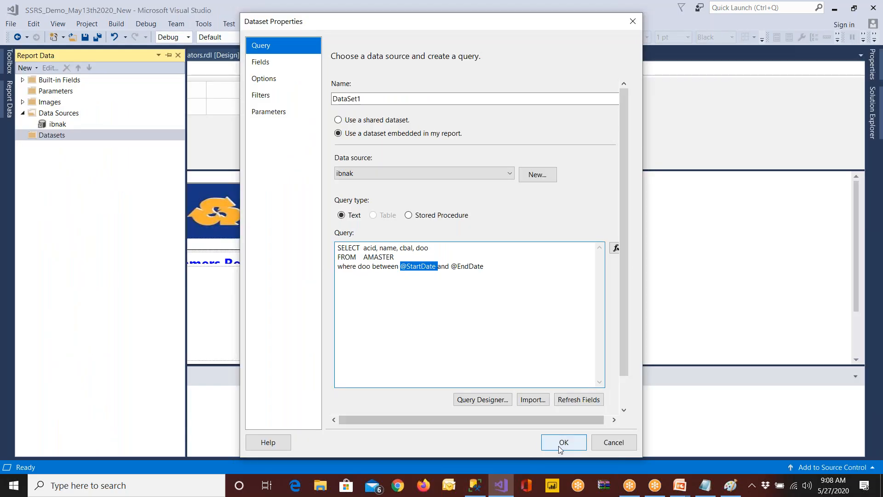
double_click(56, 92)
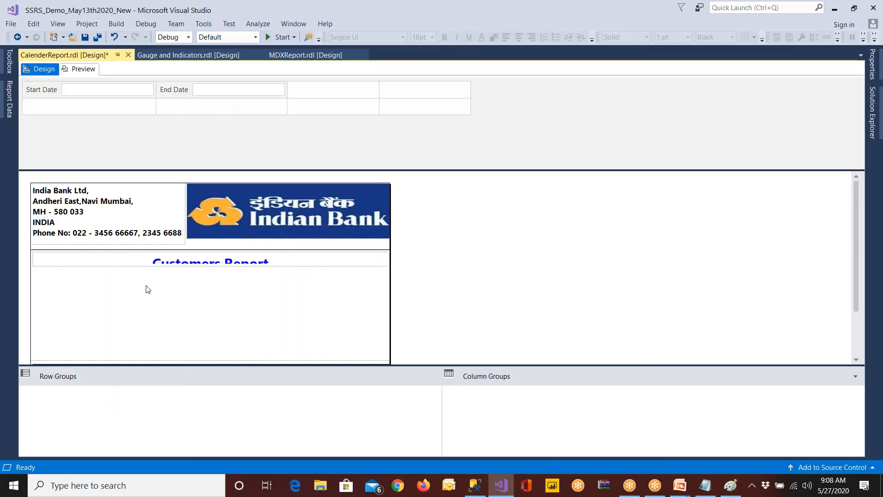
Insert a table below the Customers Report title and assign acid, name and cbal to its three data columns
right_click(107, 285)
mouse_move(134, 328)
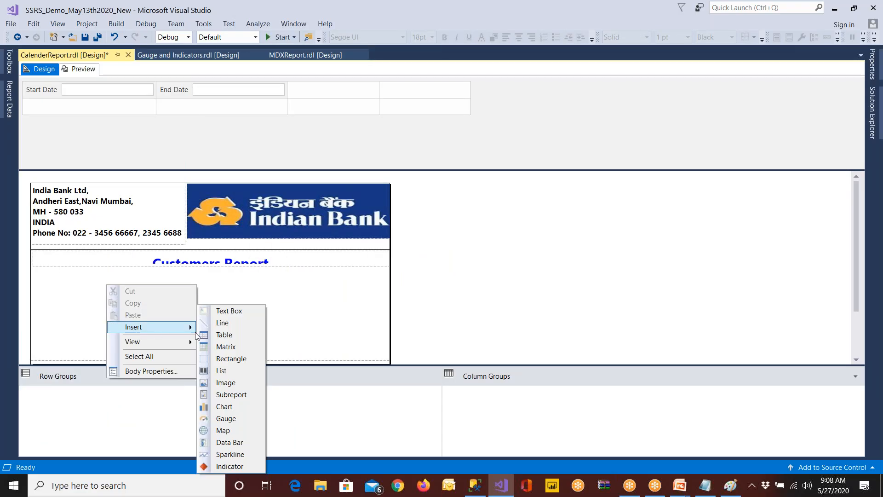
left_click(224, 334)
left_click(157, 302)
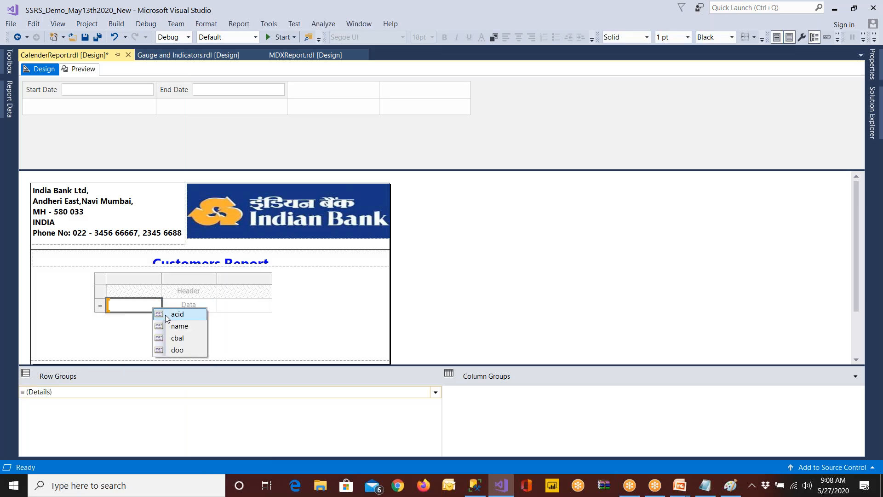
left_click(177, 313)
left_click(212, 303)
left_click(228, 326)
left_click(268, 304)
left_click(284, 338)
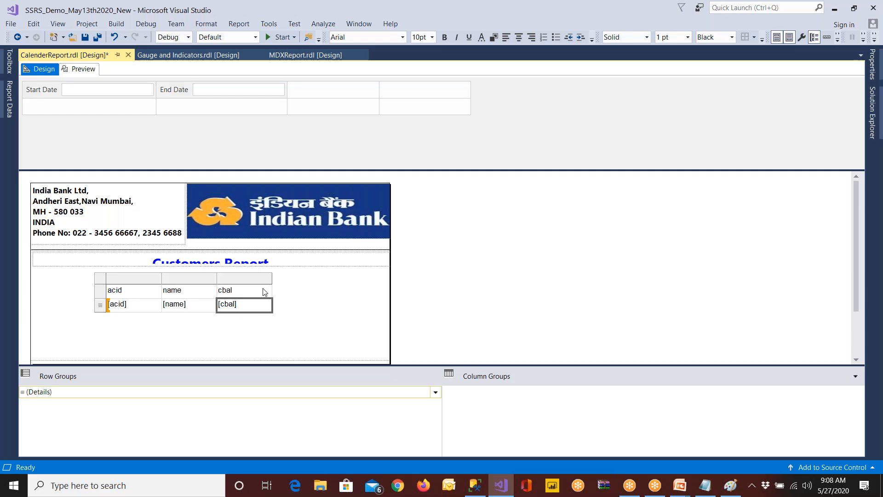
Insert a column to the right of cbal and assign the doo field to it
left_click(262, 279)
right_click(262, 279)
mouse_move(282, 287)
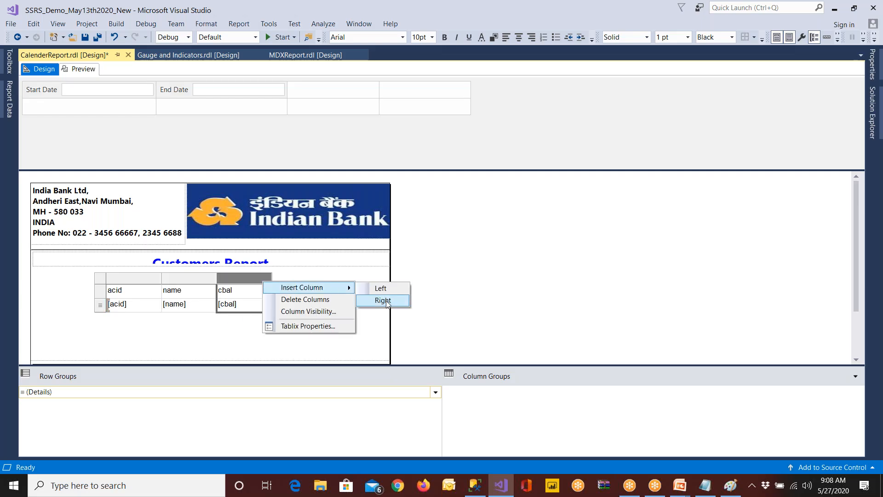
left_click(386, 301)
left_click(322, 303)
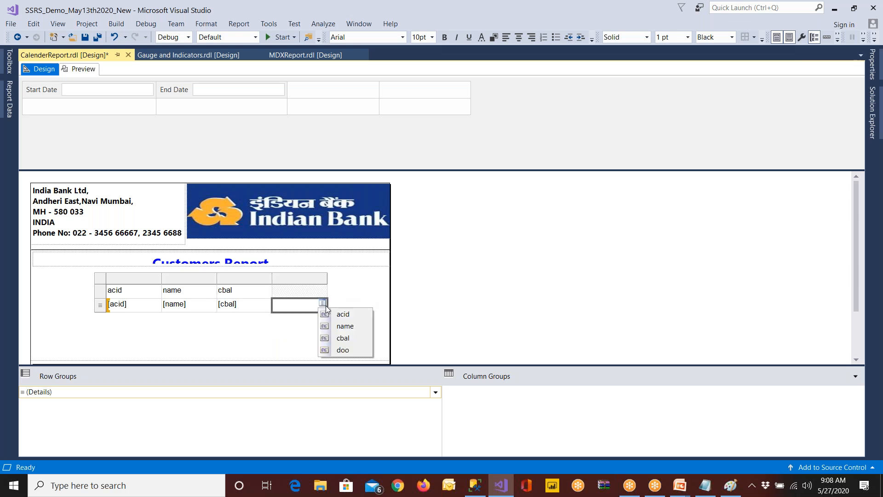
left_click(339, 350)
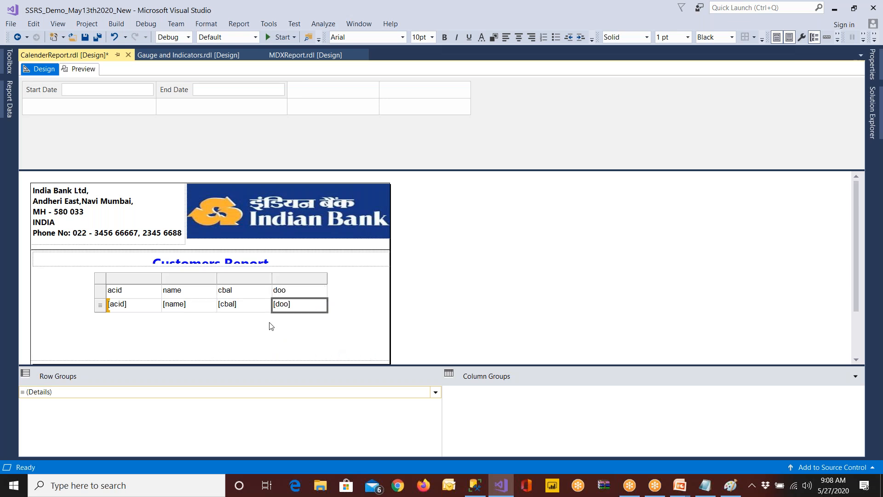
Move the table closer to the report body's left edge and widen it to nearly the full body width
left_click(102, 284)
left_click_drag(109, 283, 67, 284)
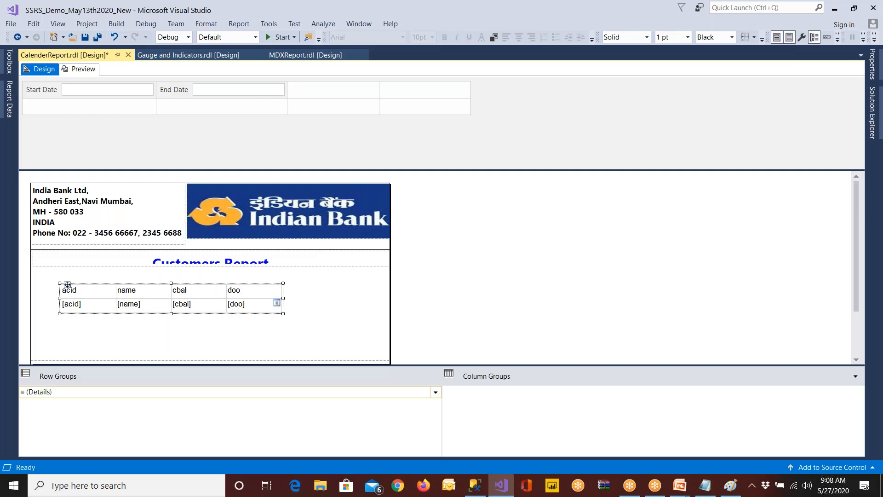
left_click_drag(283, 301, 352, 301)
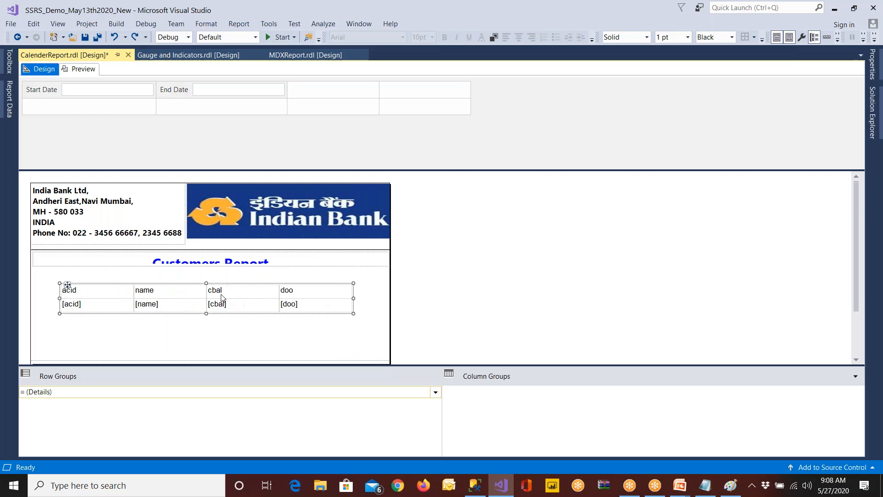
Make the table's header row bold and give it a gold background
left_click(105, 295)
left_click(54, 293)
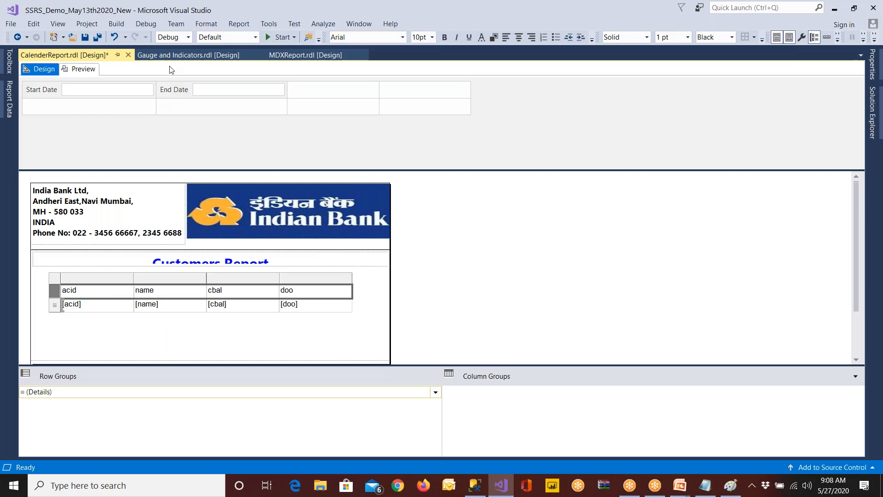
left_click(444, 37)
left_click(493, 37)
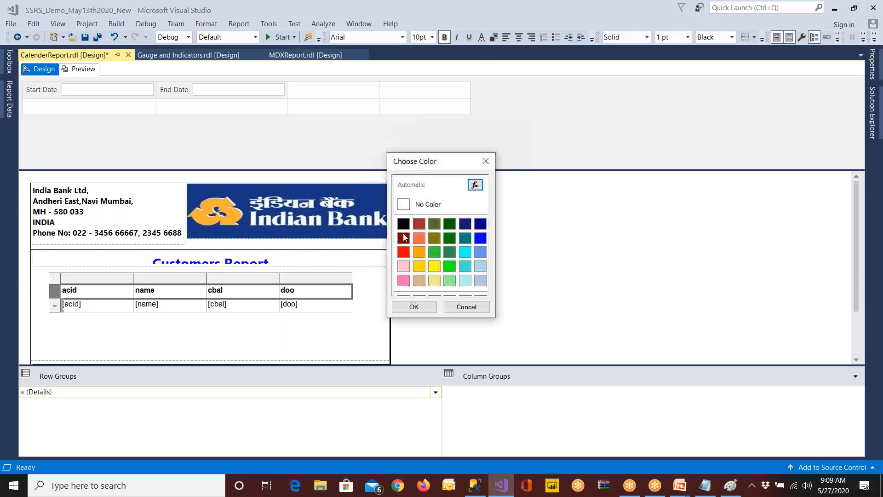
left_click(419, 265)
left_click(414, 306)
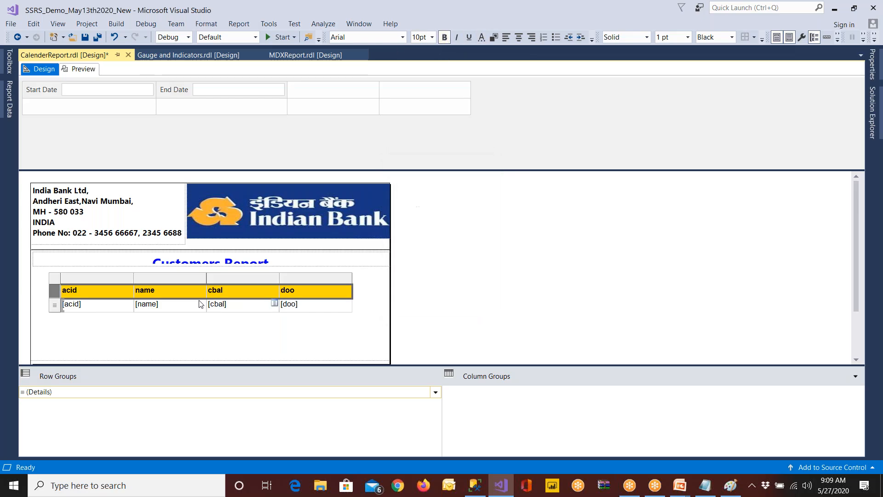
Center the contents of the acid column and widen the name column so the table reaches the body's right edge
left_click(107, 278)
left_click(518, 36)
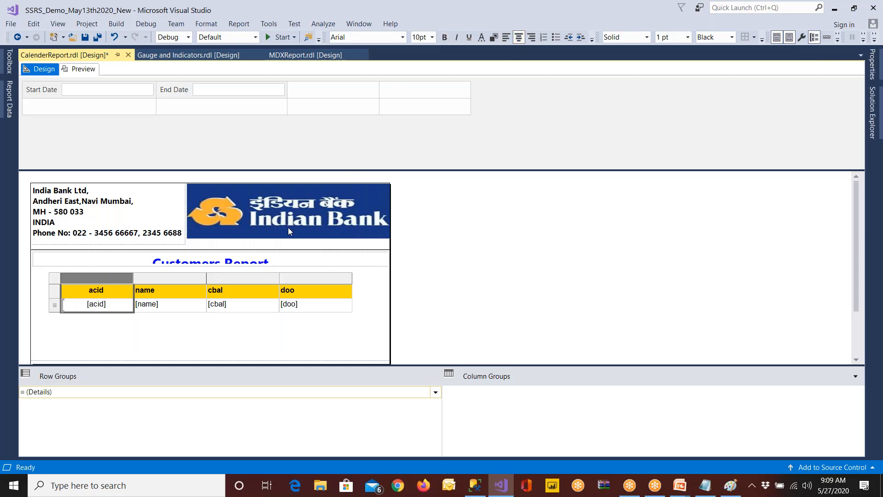
left_click(242, 279)
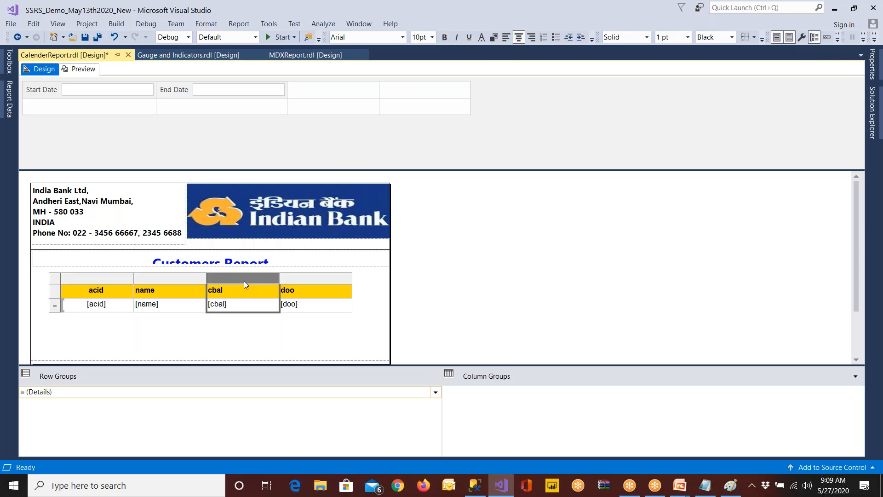
left_click(211, 272)
left_click(200, 292)
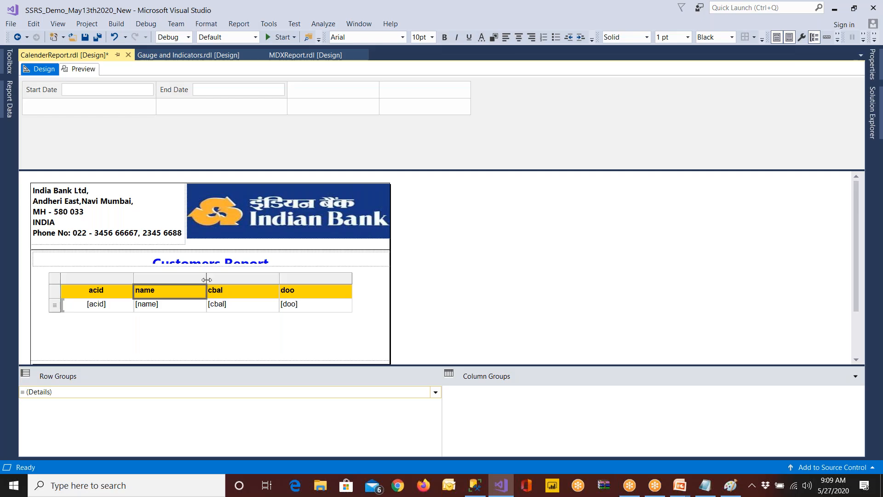
left_click_drag(207, 278, 244, 278)
Right-align the doo column, center the cbal column and save the report
left_click(342, 279)
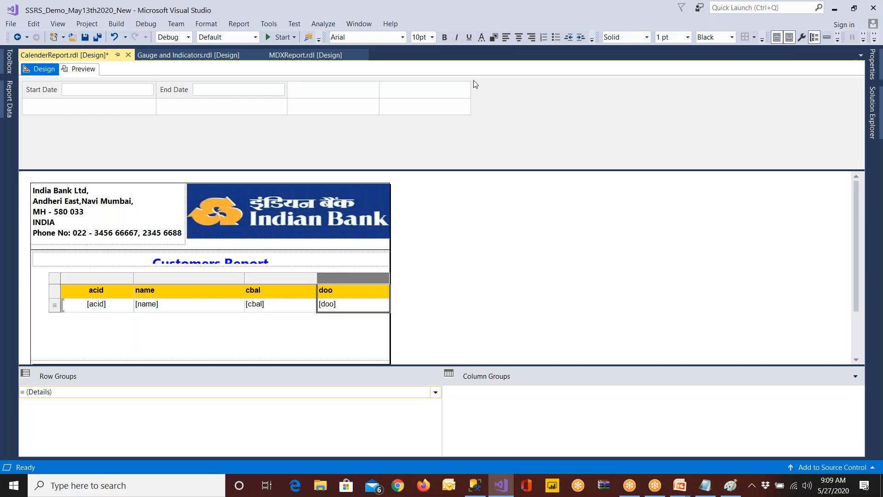
left_click(531, 37)
left_click(274, 277)
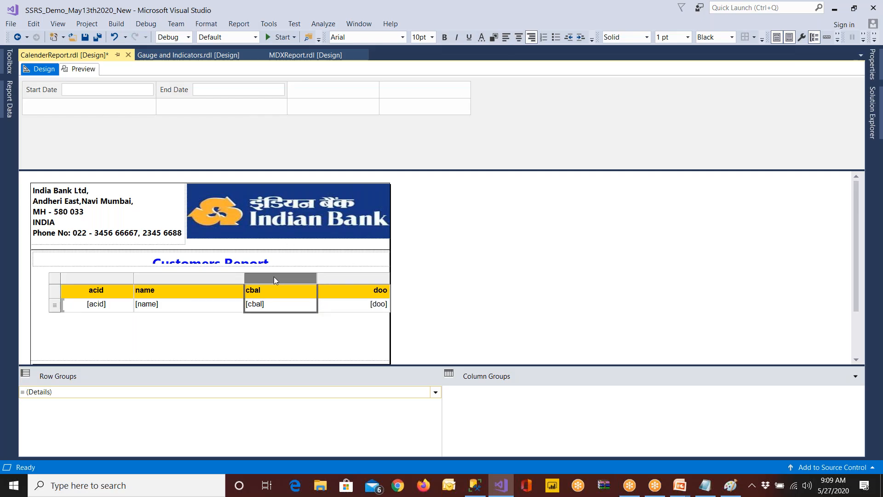
left_click(519, 37)
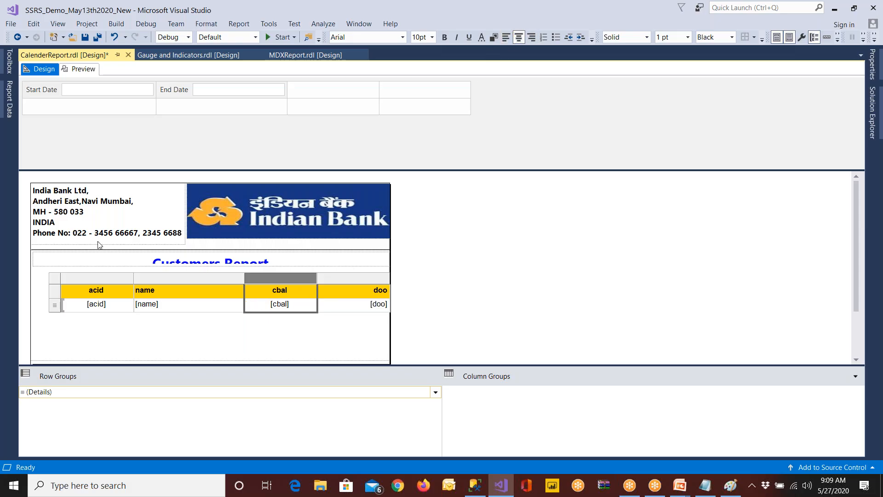
left_click(84, 37)
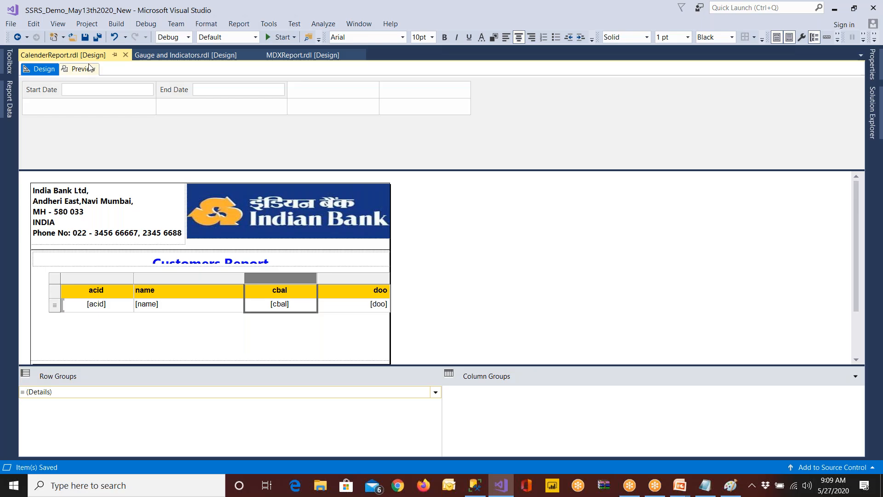
Preview the report with Start Date 2020/1/1 and End Date 2020/5/27
left_click(83, 69)
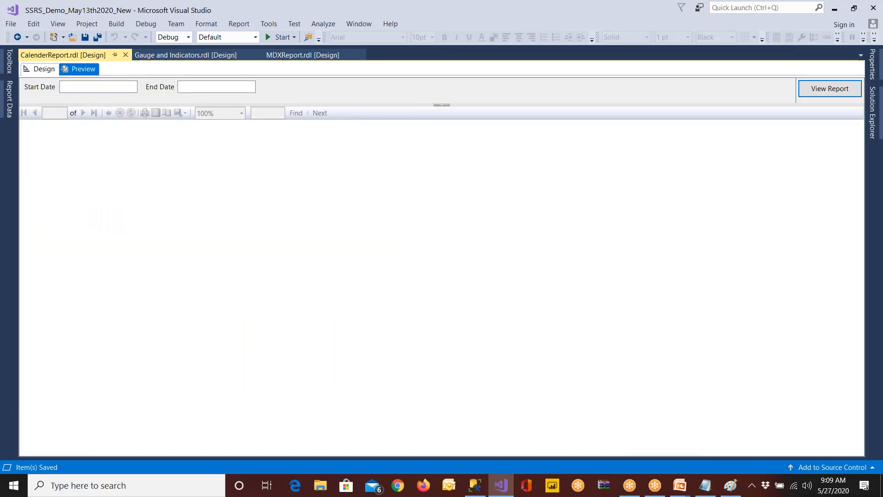
left_click(92, 87)
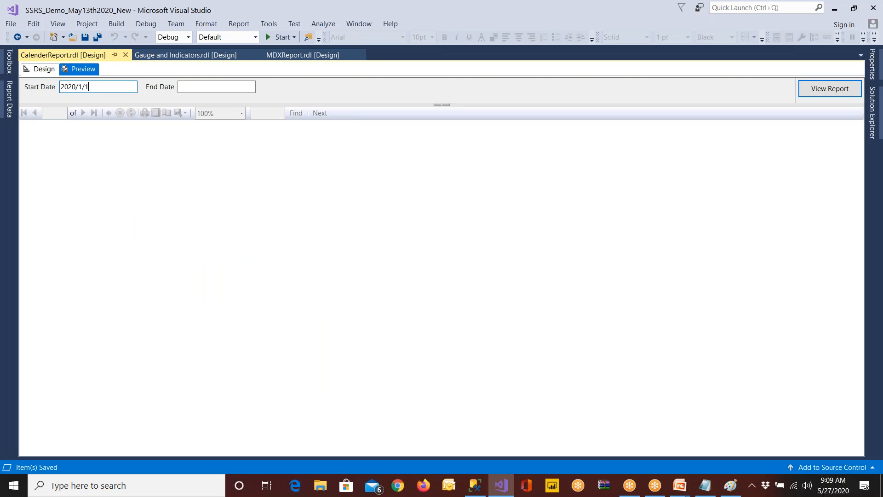
left_click(203, 91)
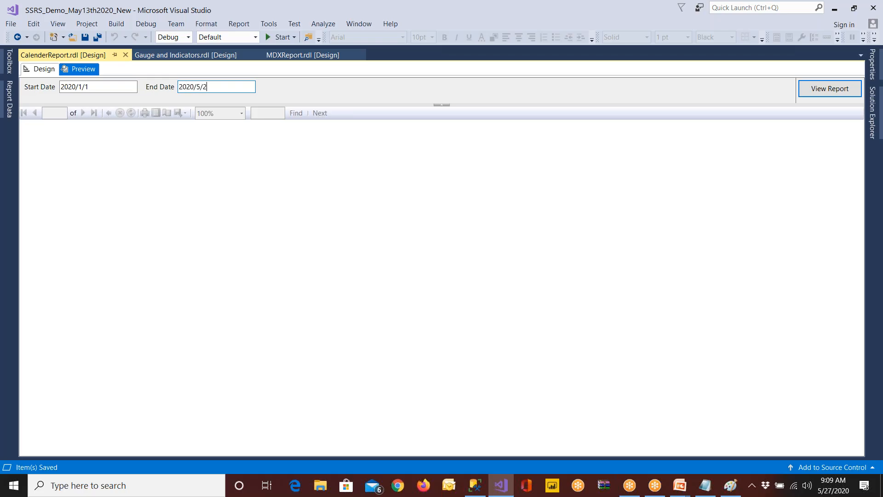
left_click(811, 90)
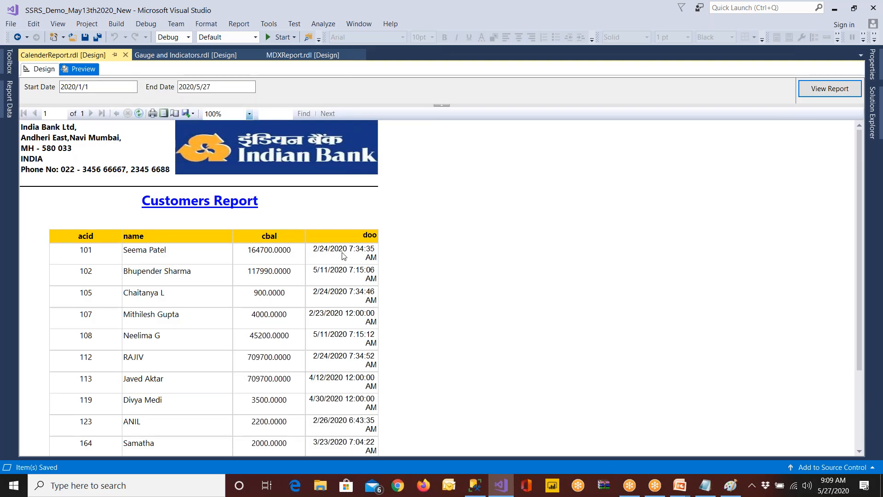
Return to the report design and move the table over to the report body's left edge
left_click(38, 74)
left_click(64, 283)
left_click_drag(63, 284, 44, 284)
Format the doo detail cell as a date of the type 31 Jan 2000
left_click(331, 328)
left_click(333, 311)
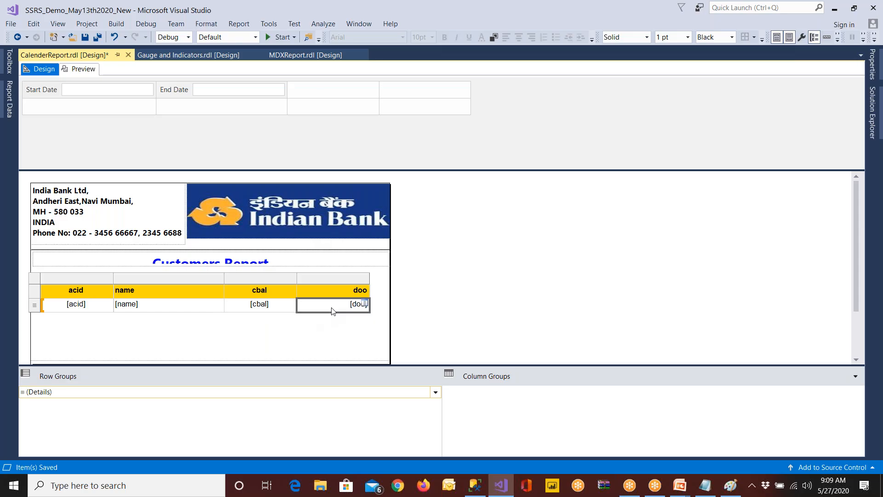
right_click(333, 310)
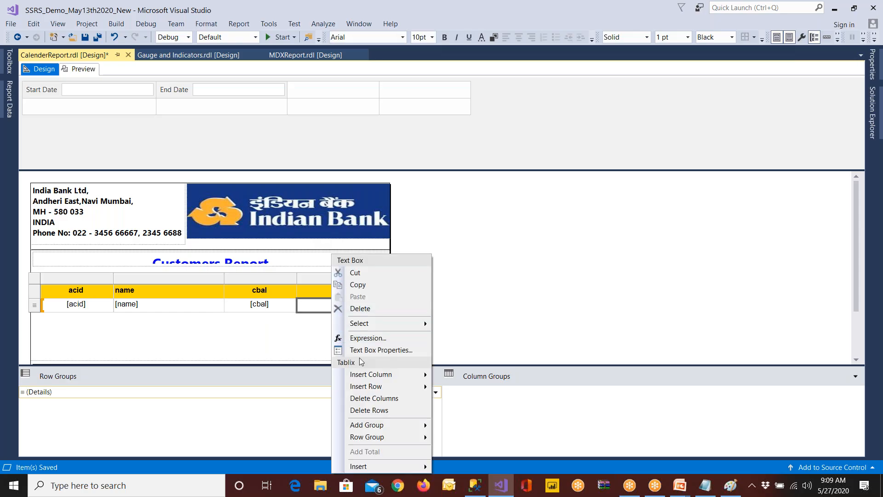
left_click(361, 350)
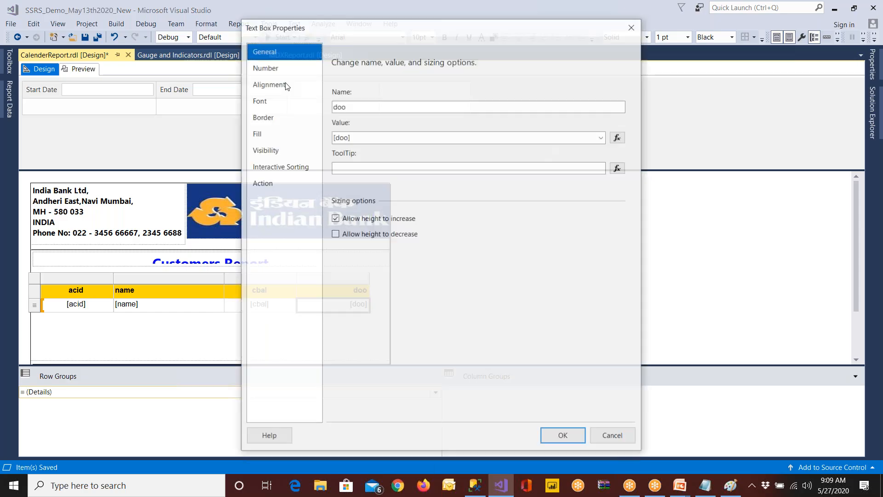
left_click(299, 79)
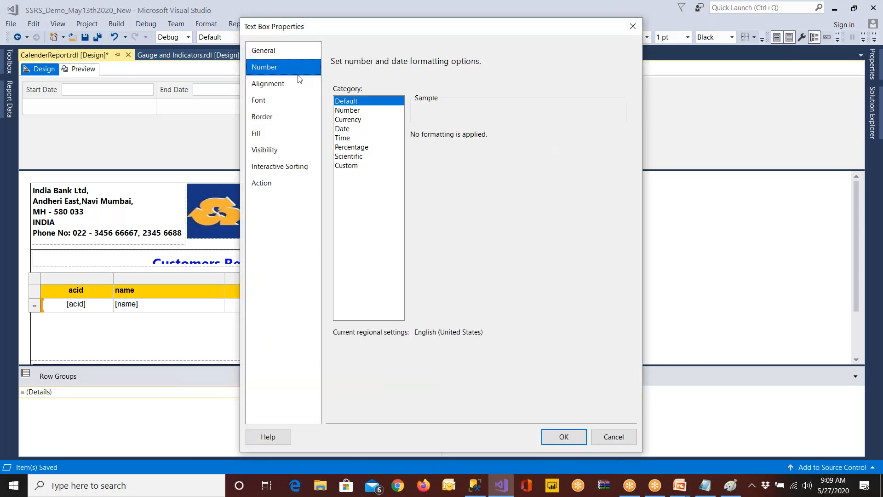
left_click(352, 129)
scroll(470, 182, "down", 3)
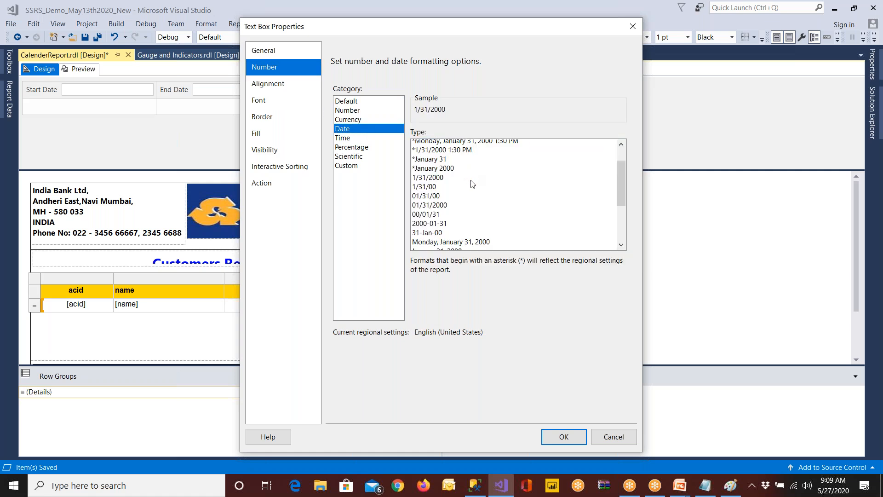
scroll(472, 185, "down", 1)
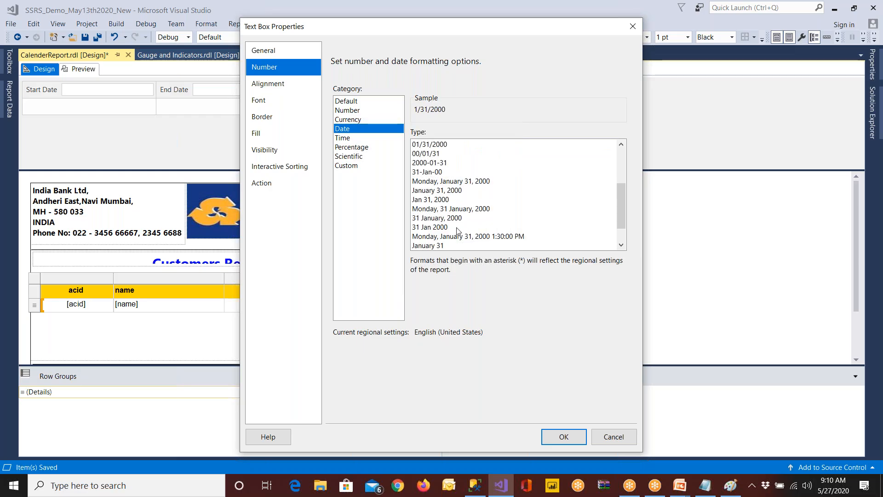
left_click(442, 228)
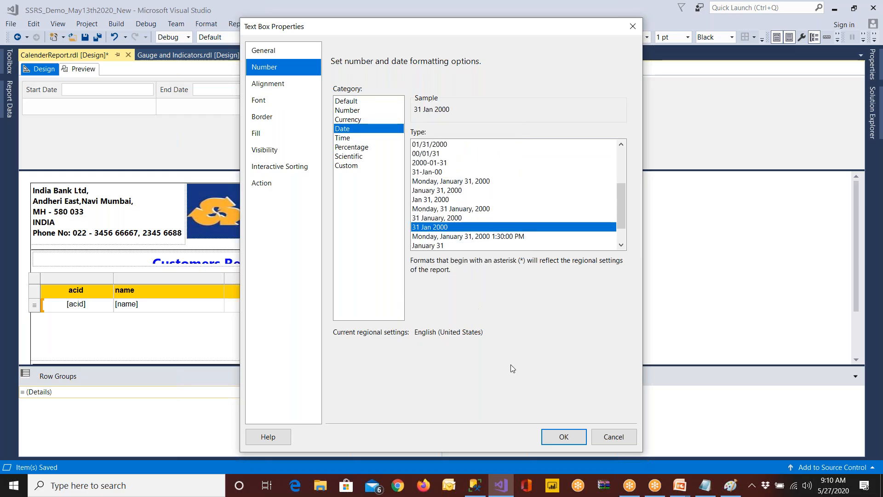
left_click(565, 439)
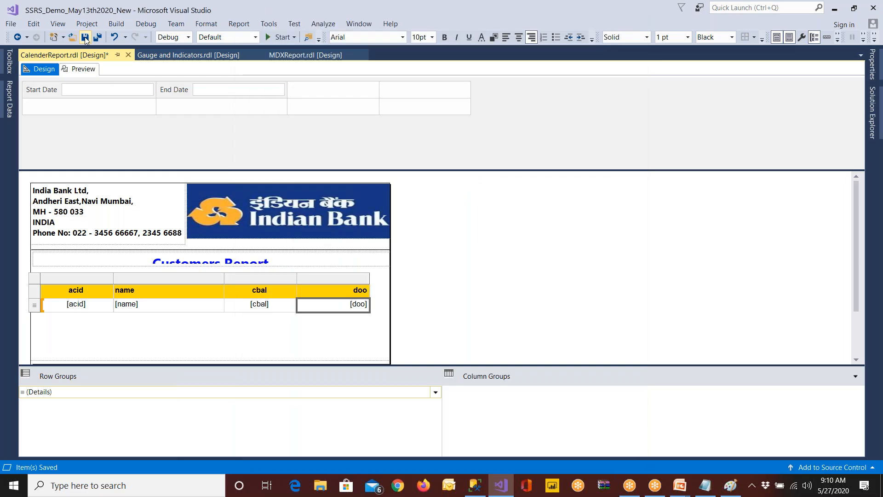
Preview the report with Start Date 2020/1/1 and End Date 2020/4/22
left_click(81, 69)
left_click(85, 85)
type("20202")
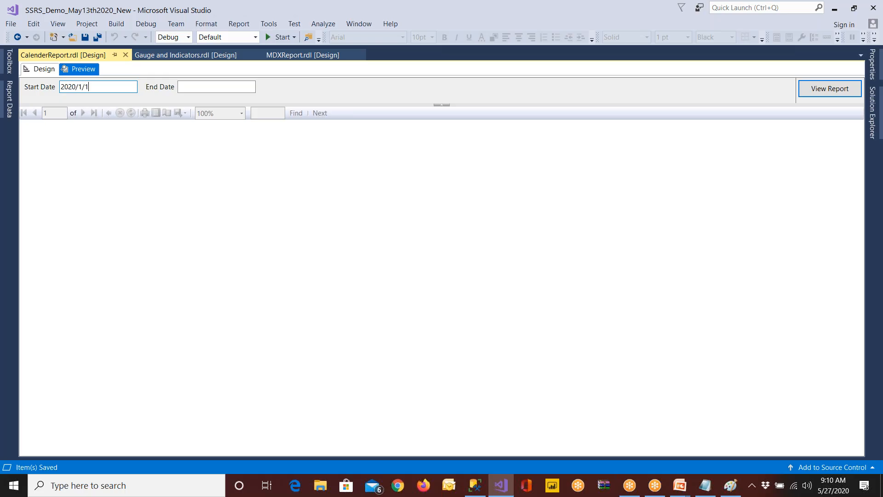
type("1/1")
key("Tab")
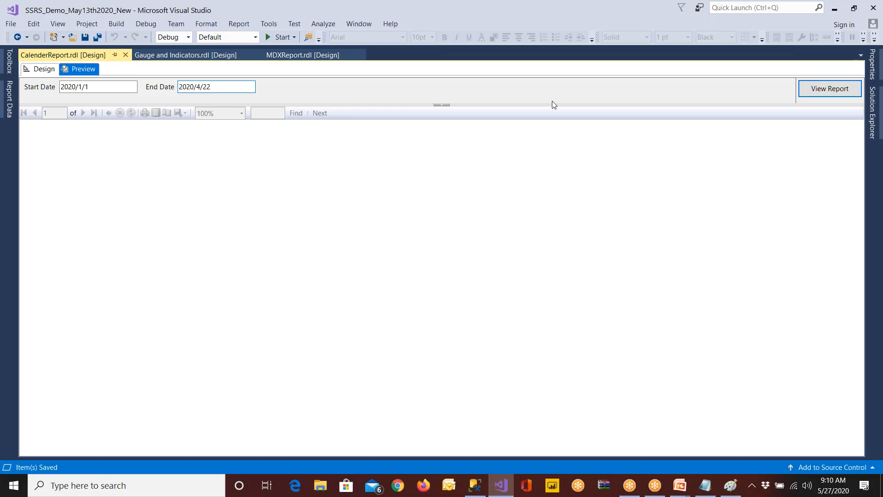
left_click(820, 93)
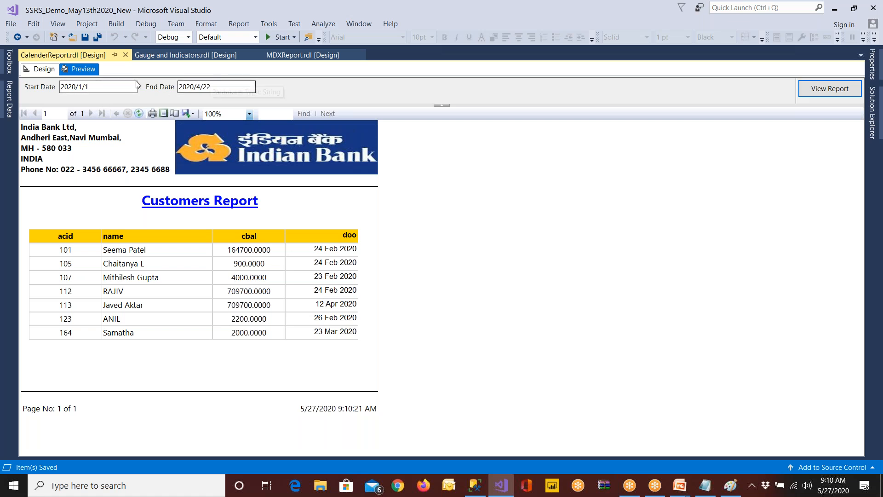
Return to the report design and set the StartDate parameter's data type to Date/Time
left_click(44, 69)
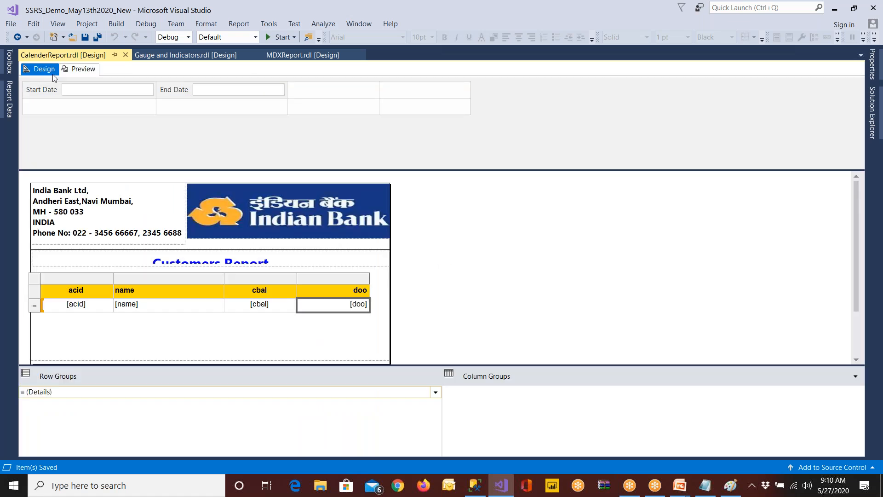
left_click(9, 92)
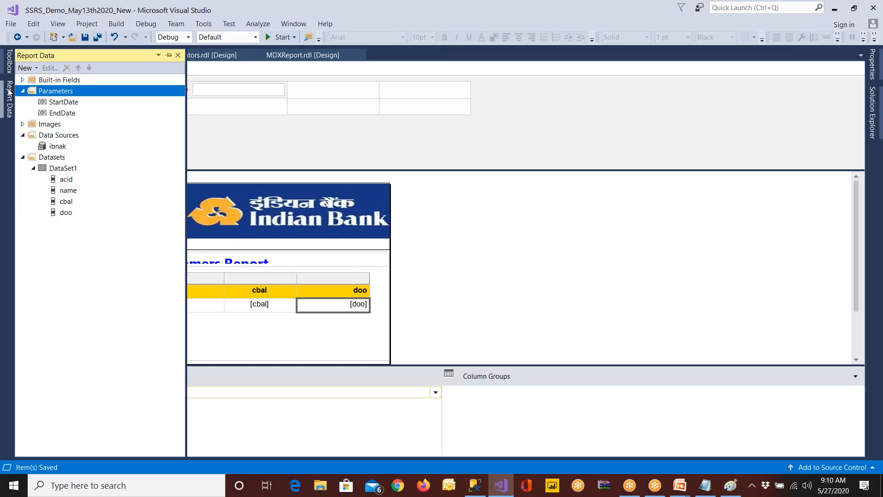
double_click(75, 104)
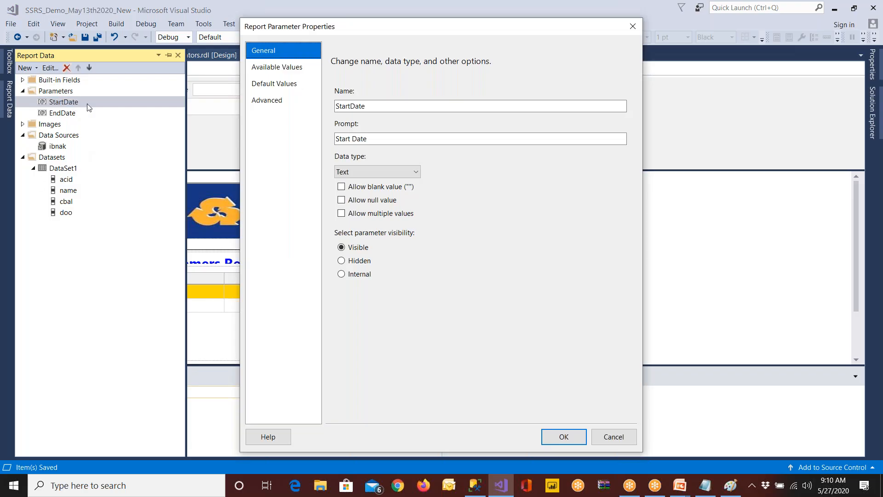
left_click(360, 173)
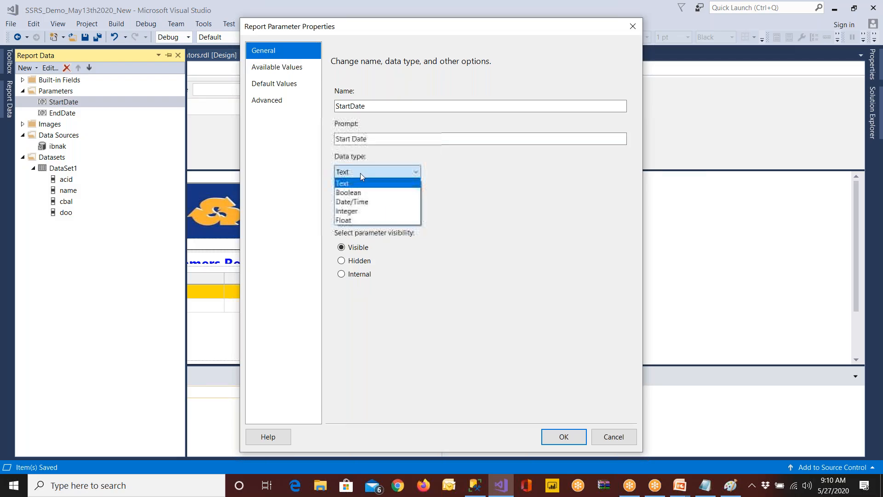
left_click(364, 202)
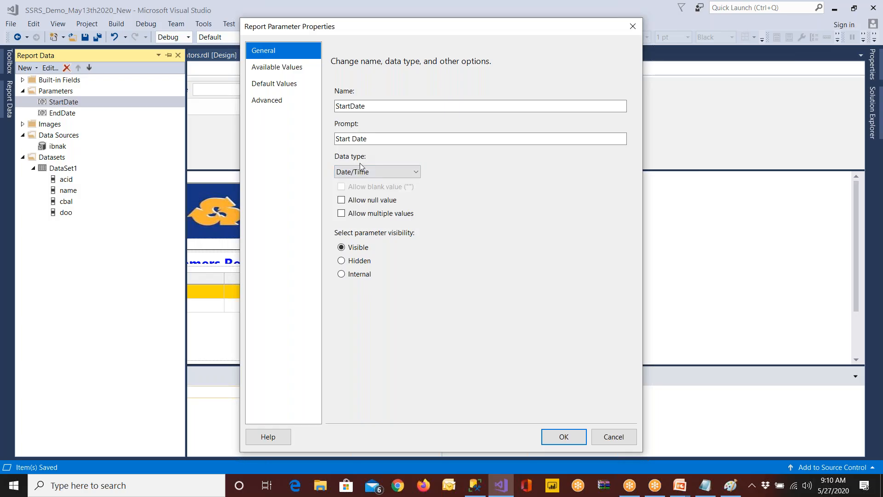
left_click(562, 436)
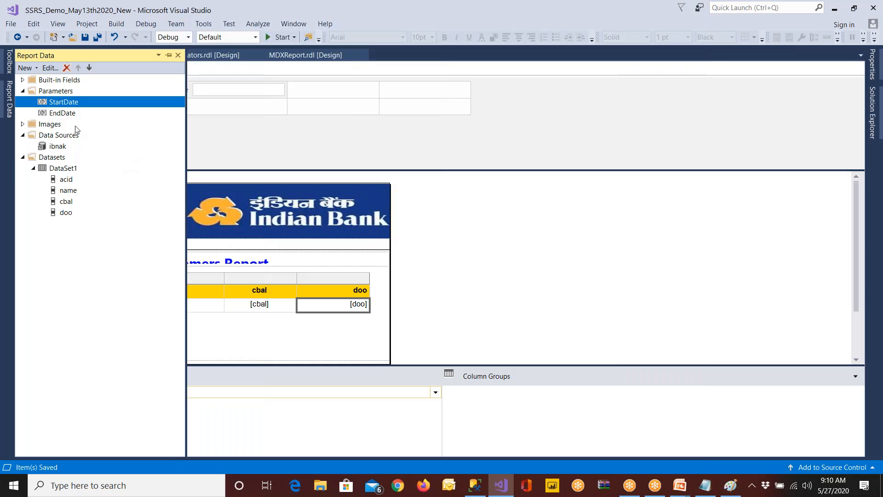
Set the EndDate parameter's data type to Date/Time
double_click(70, 114)
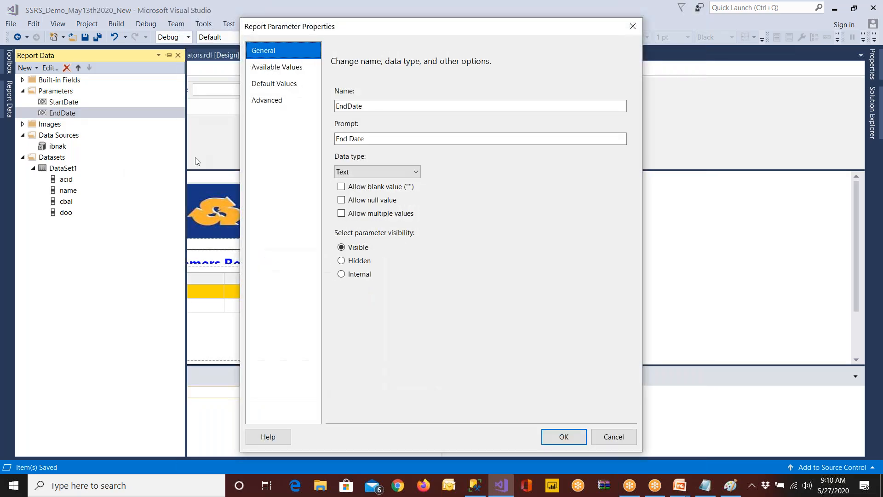
left_click(360, 172)
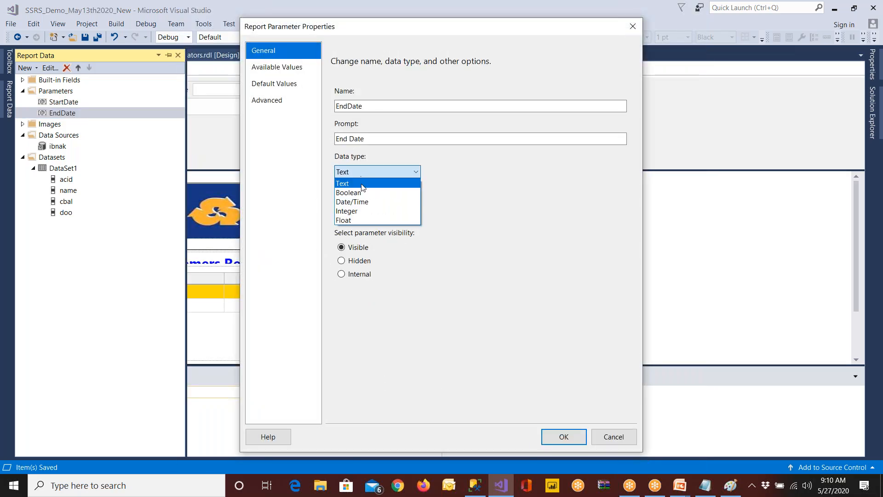
left_click(358, 202)
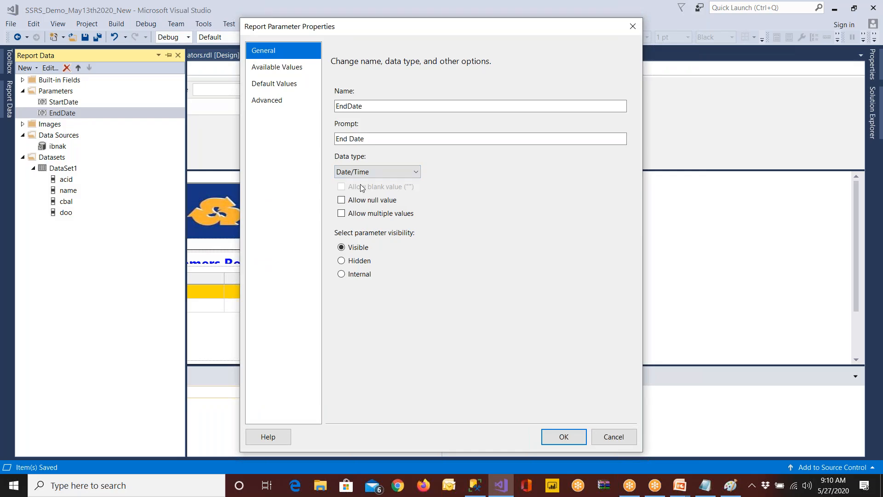
left_click(554, 437)
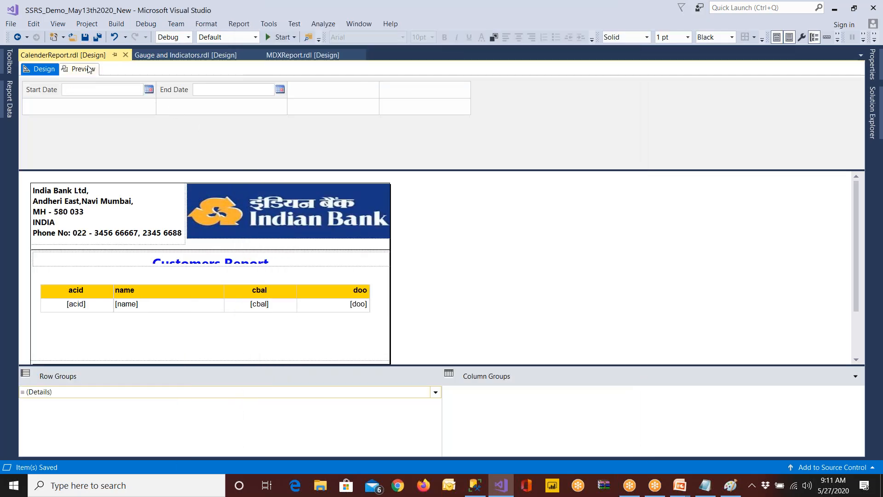
Preview the report with Start Date 1/1/2020 and End Date 5/27/2020 chosen from the calendars
left_click(89, 67)
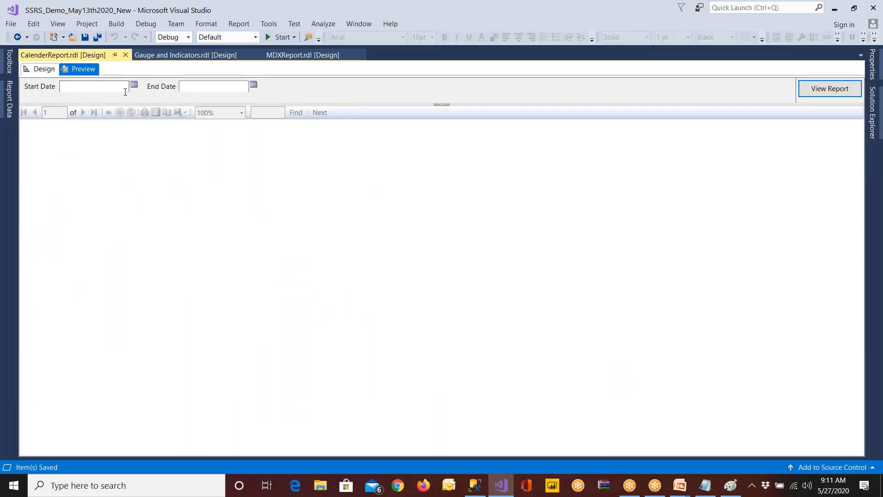
left_click(135, 85)
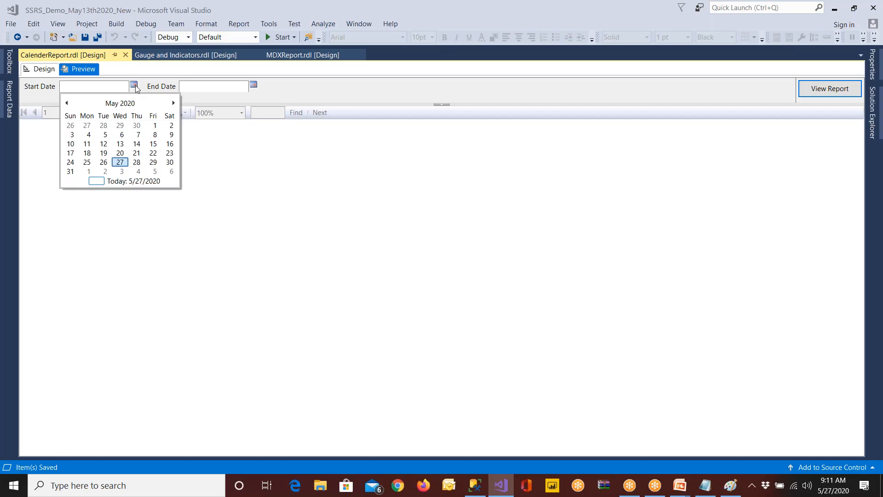
left_click(67, 103)
left_click(68, 103)
left_click(67, 103)
left_click(68, 104)
left_click(118, 127)
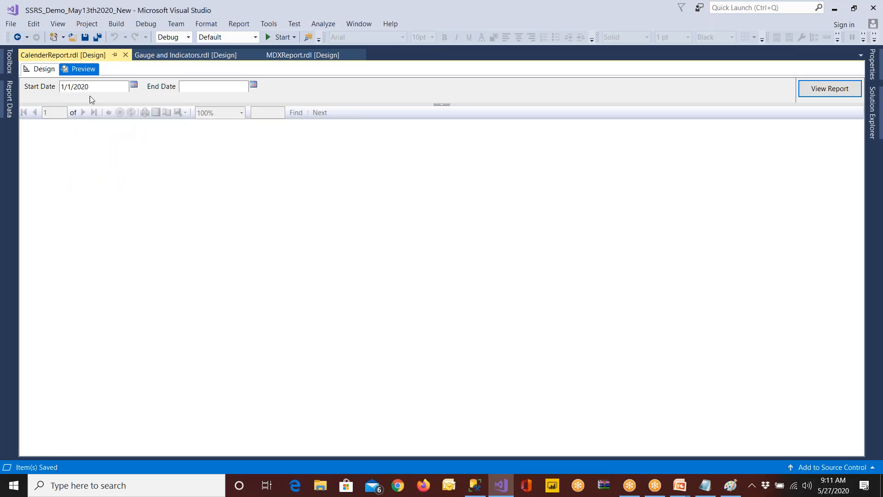
left_click(255, 85)
left_click(253, 86)
left_click(244, 163)
left_click(824, 90)
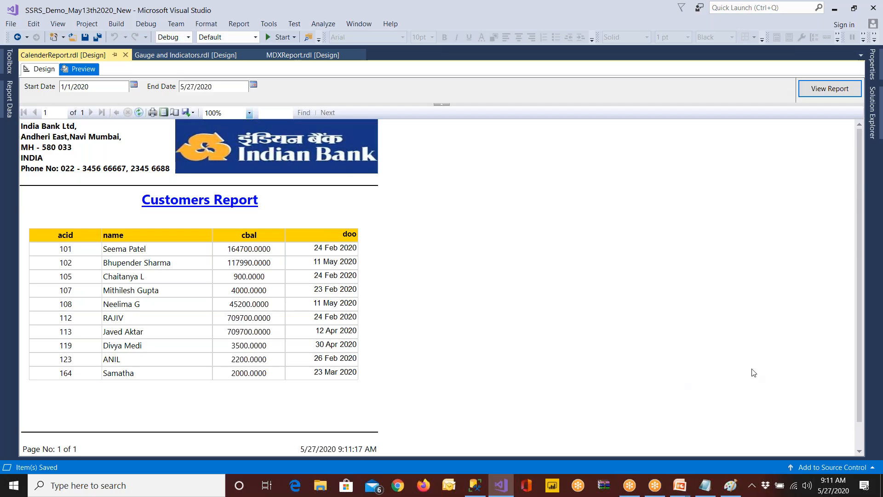
left_click(476, 490)
left_click(557, 115)
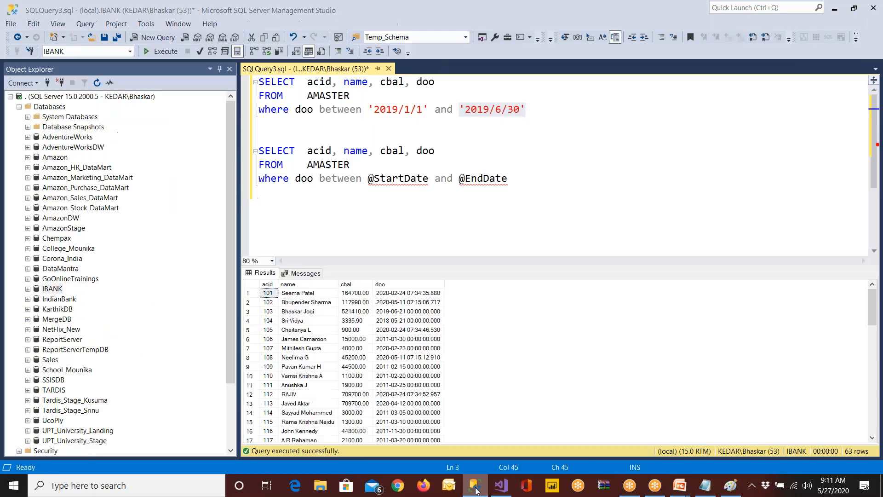
type("and ")
type("BRId = @VR")
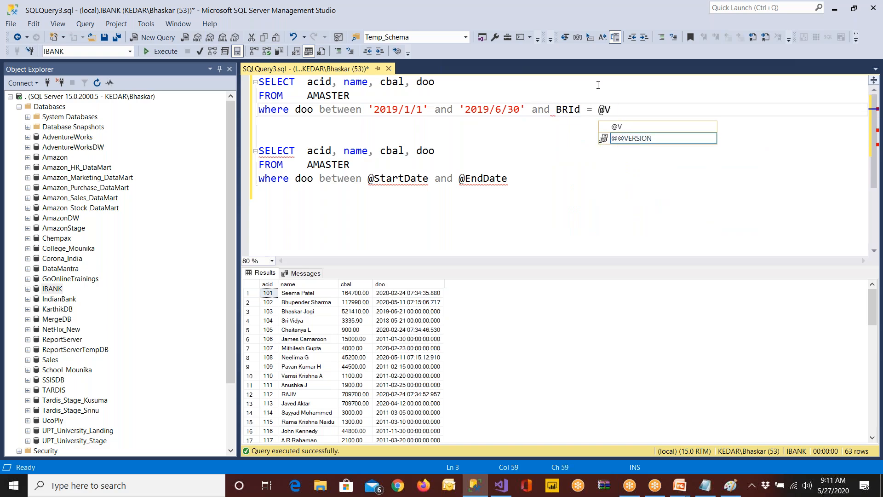
key("BackSpace")
key("BackSpace")
type("BRID")
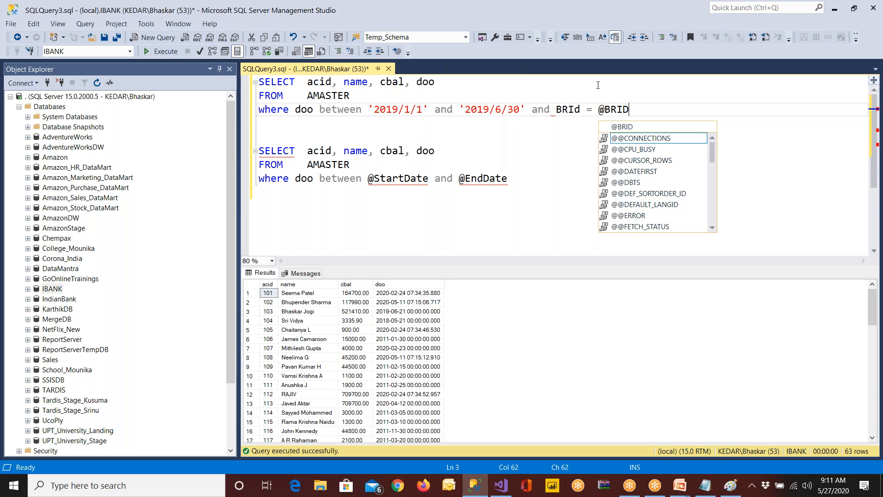
double_click(568, 109)
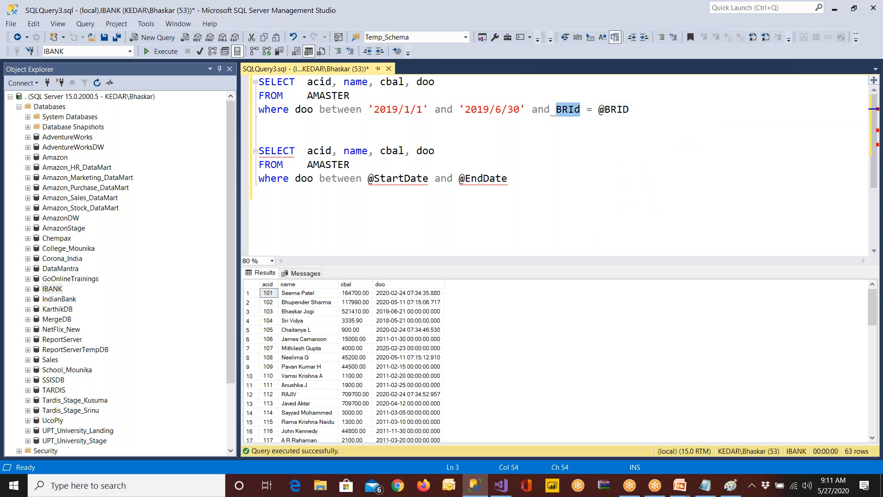
key("ctrl+shift+u")
Switch to Visual Studio, set the StartDate parameter's data type to Text, and preview the report's date prompts
left_click(501, 485)
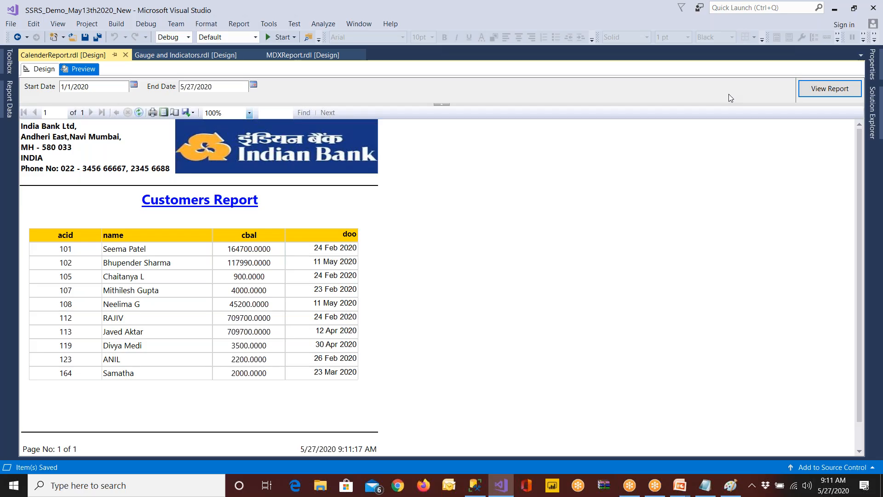
left_click(133, 86)
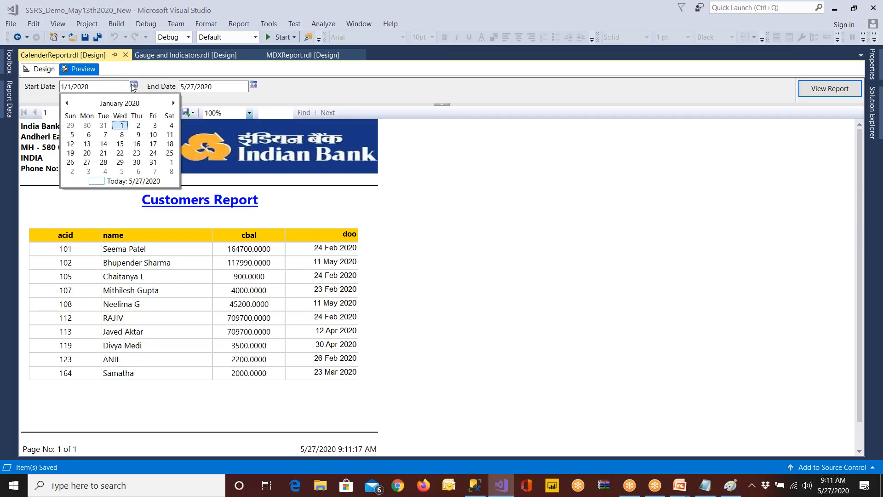
left_click(44, 69)
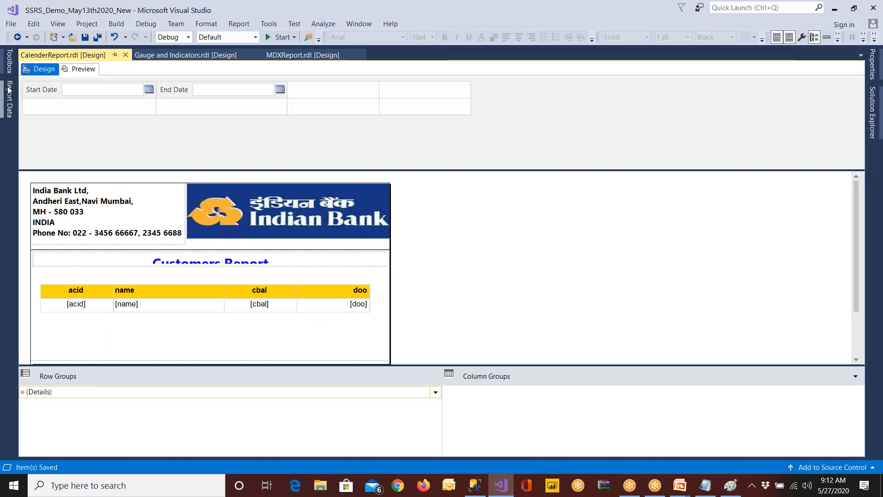
left_click(9, 90)
double_click(56, 102)
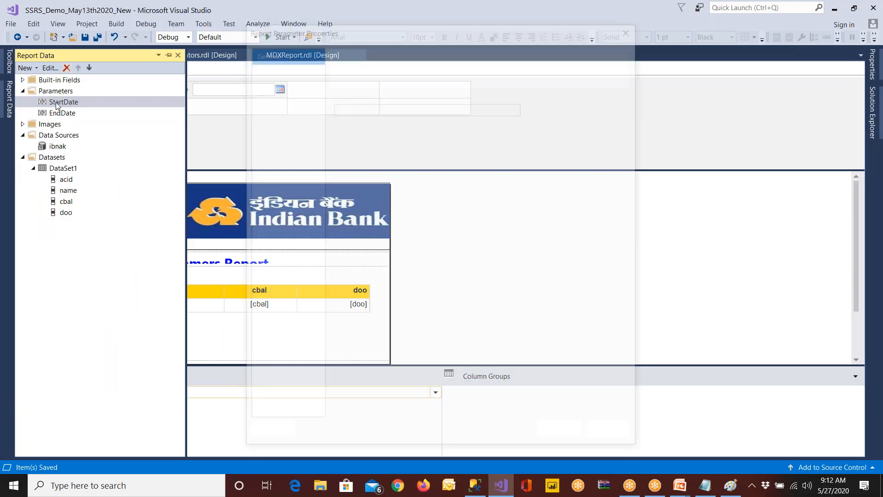
left_click(363, 172)
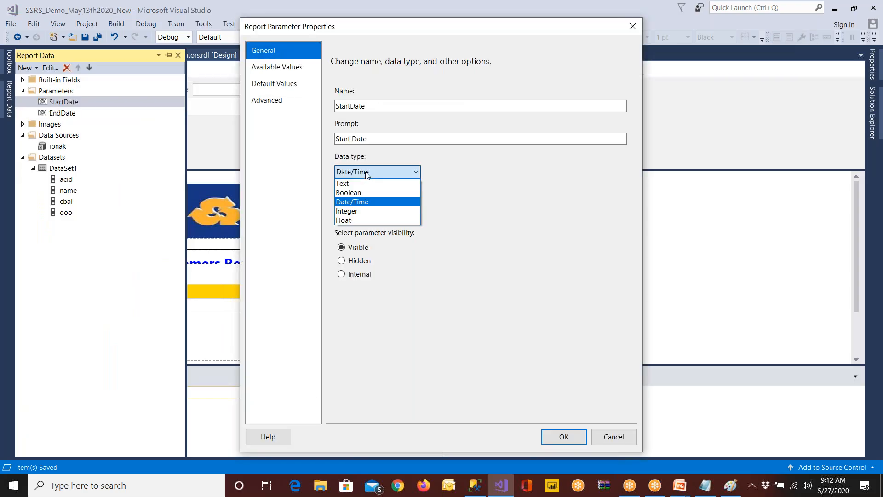
left_click(361, 184)
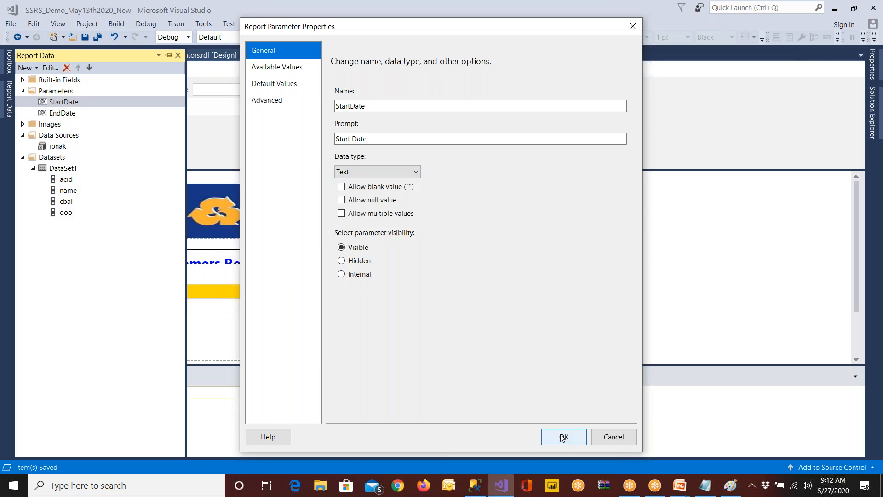
left_click(563, 436)
left_click(80, 69)
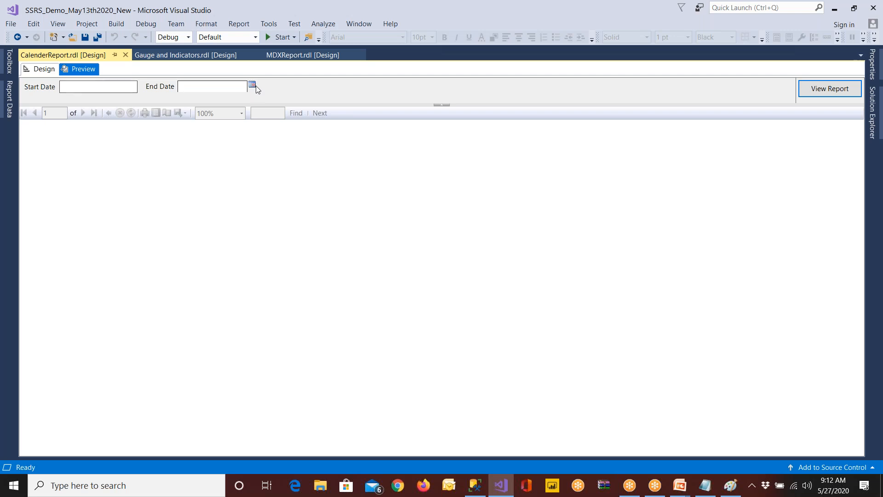
left_click(253, 86)
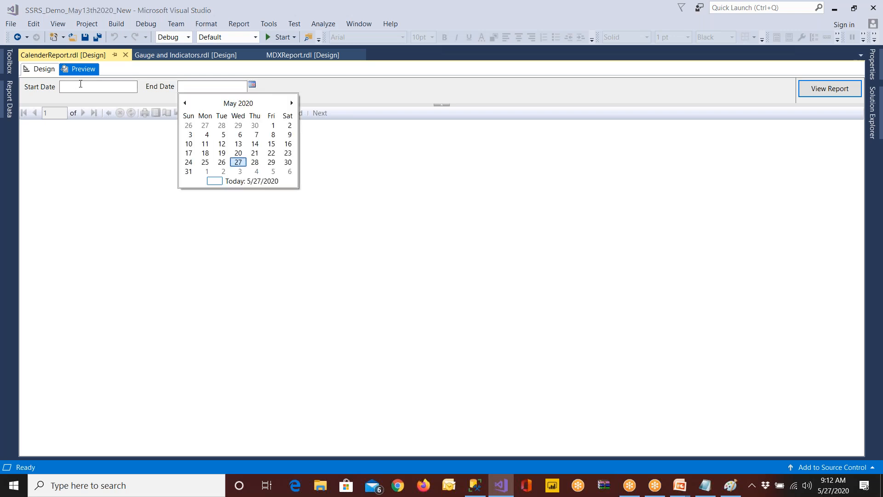
Set the StartDate parameter's data type back to Date/Time, then save and preview the report
left_click(51, 70)
left_click(9, 99)
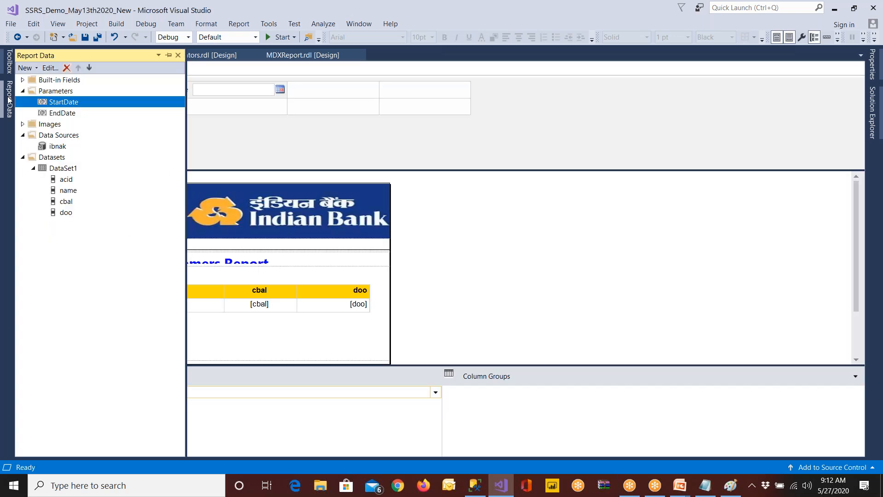
double_click(53, 103)
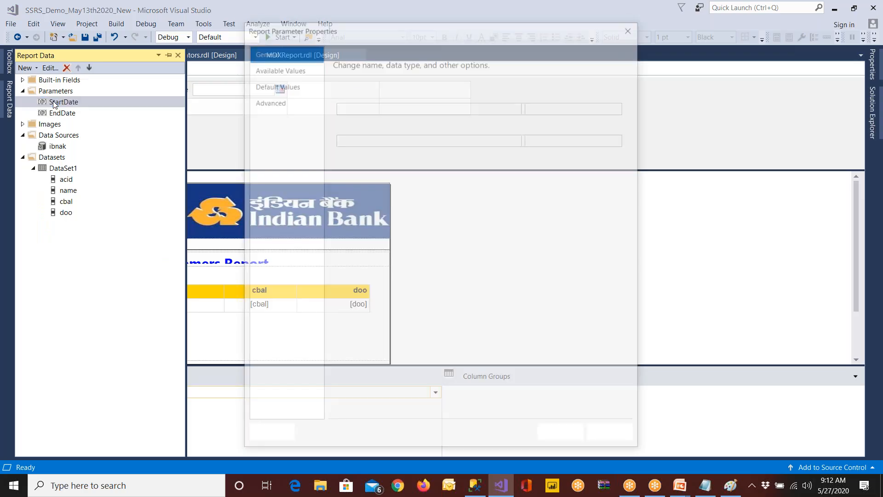
left_click(360, 175)
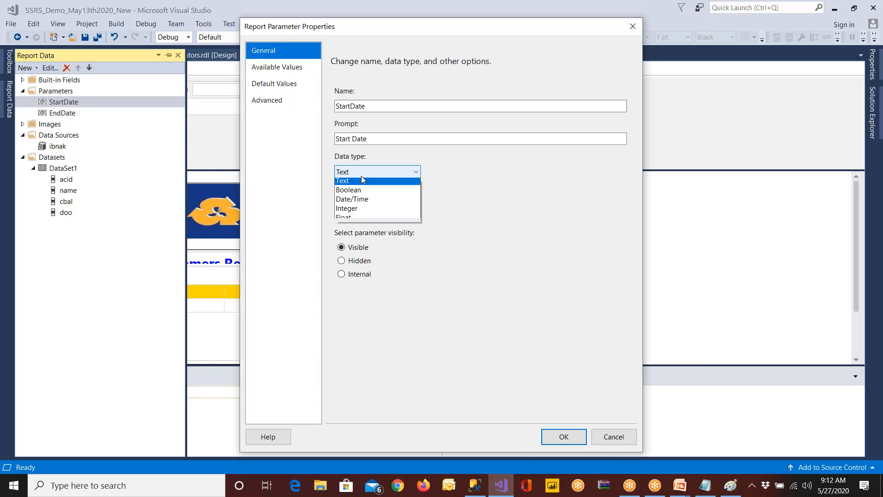
left_click(366, 201)
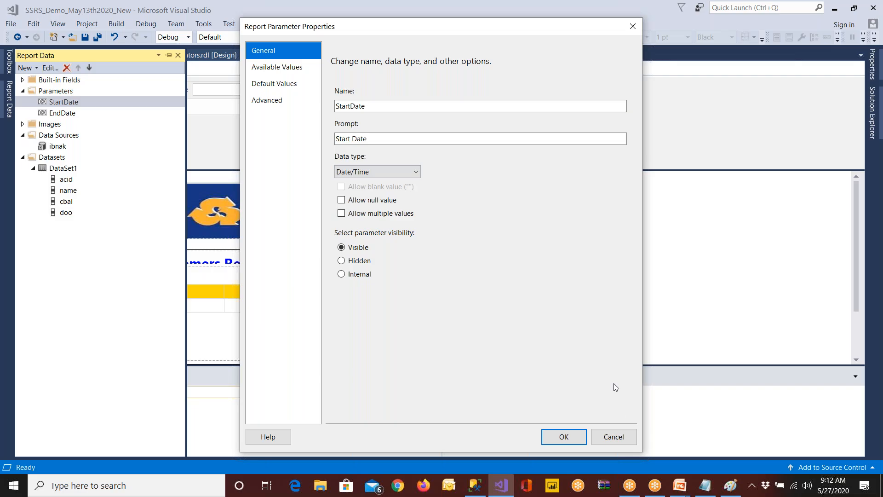
left_click(564, 436)
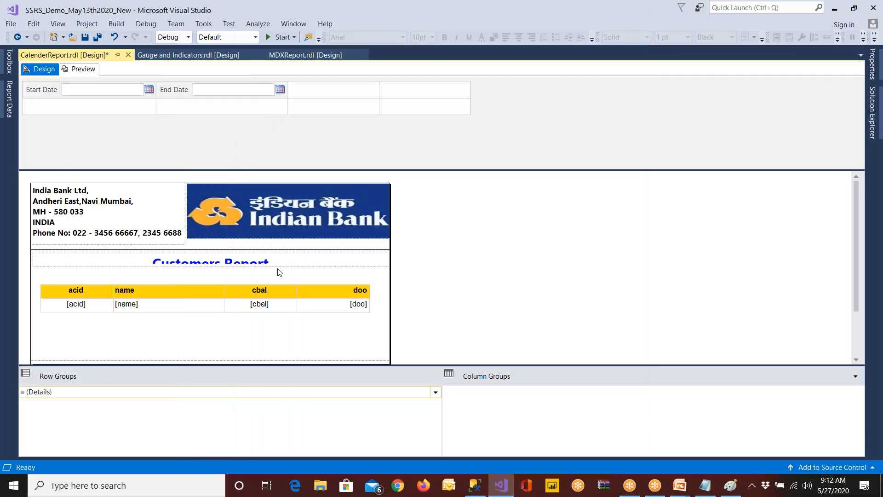
left_click(85, 37)
left_click(80, 69)
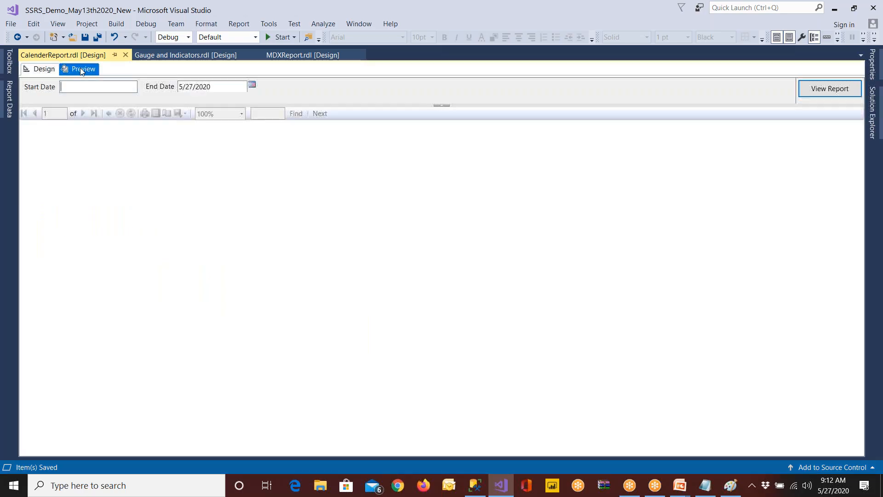
left_click(475, 486)
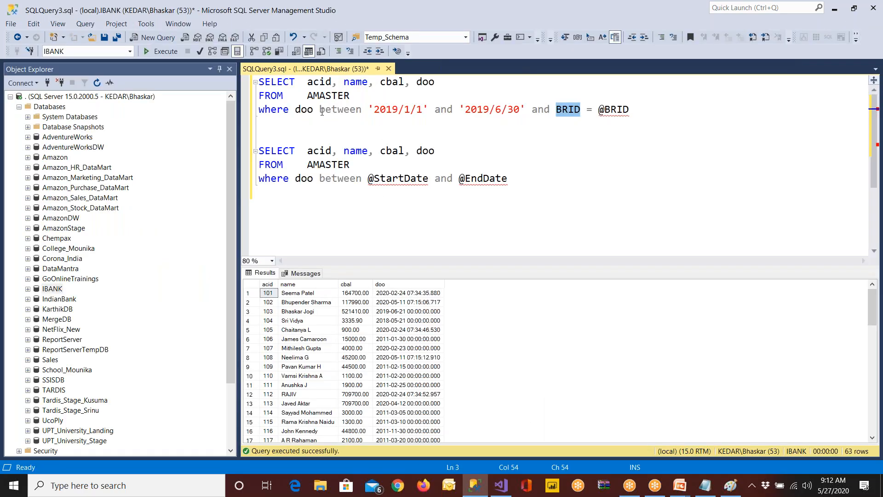
left_click_drag(369, 111, 437, 114)
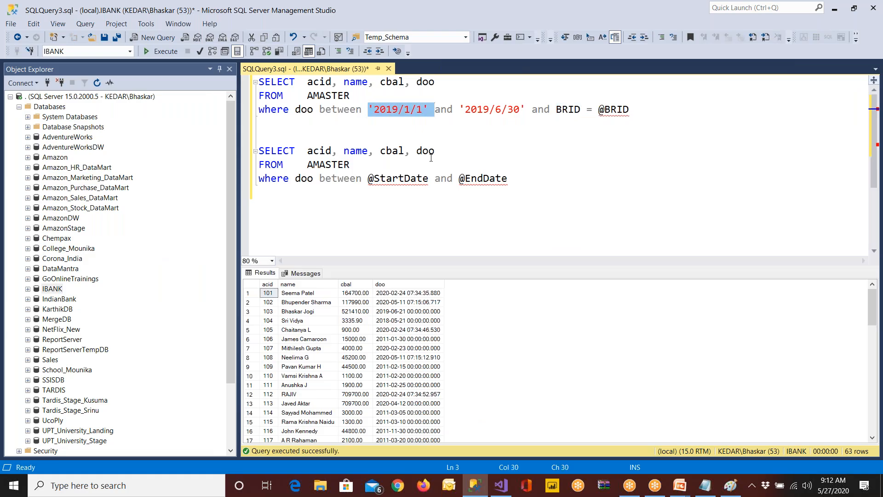
mouse_move(512, 181)
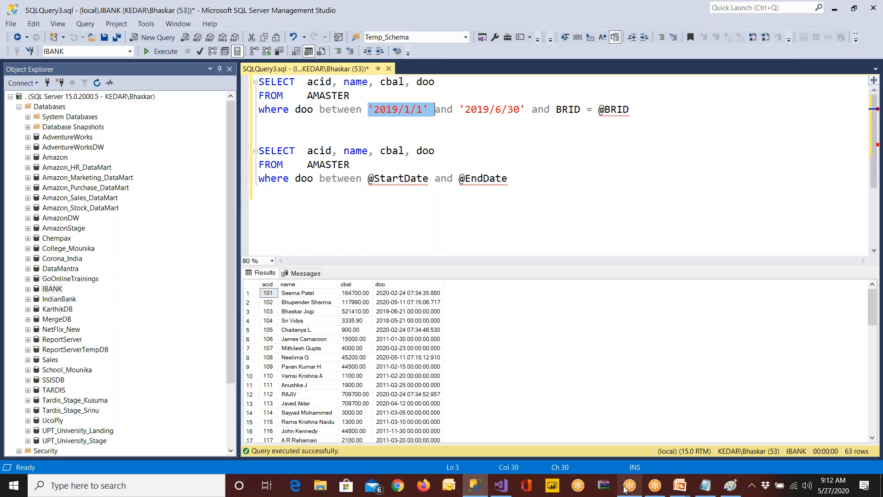
Switch to PowerPoint and view the title slide of the report visualization presentation
mouse_move(680, 485)
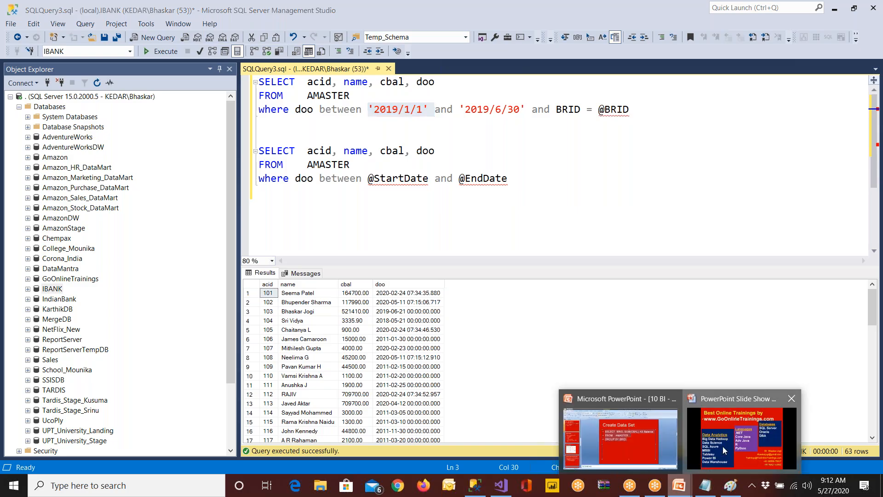
left_click(722, 446)
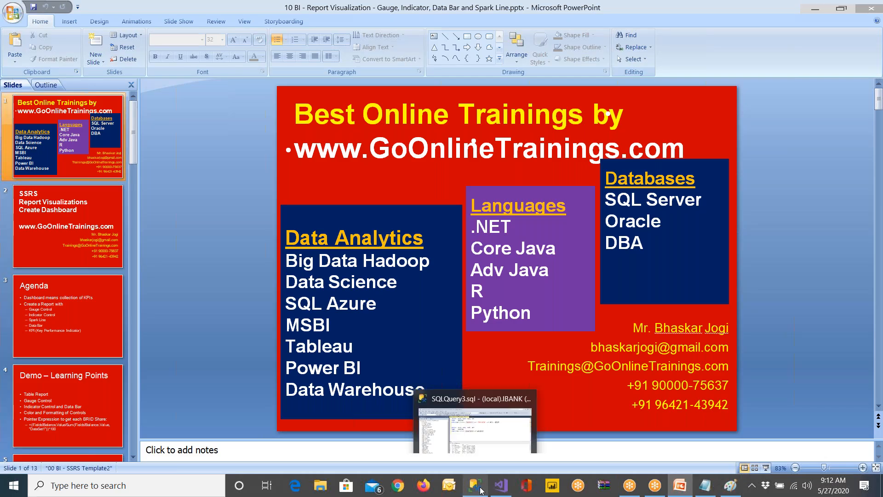
mouse_move(716, 492)
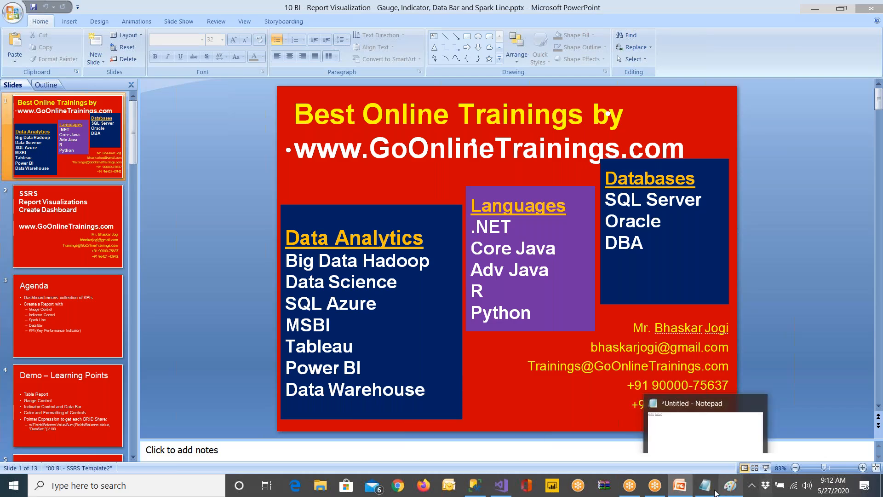
Switch to Visual Studio and examine the StartDate parameter's general, available values, default values and advanced options in the report design
left_click(501, 485)
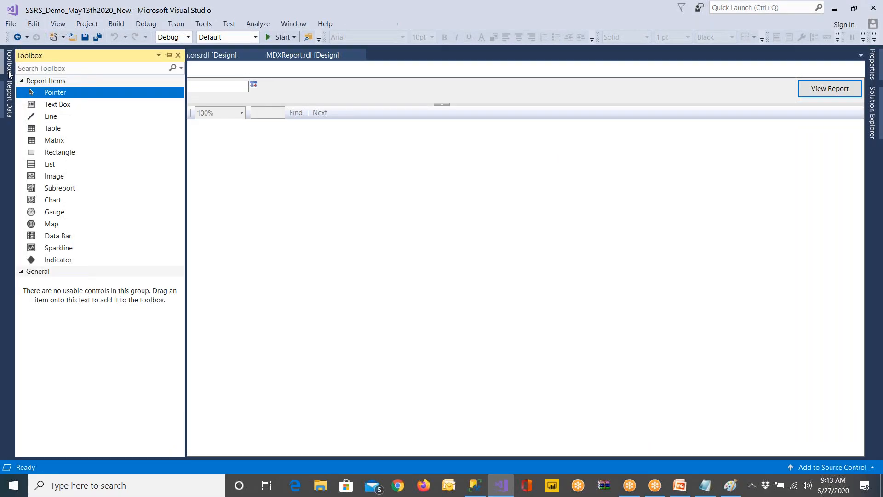
left_click(44, 70)
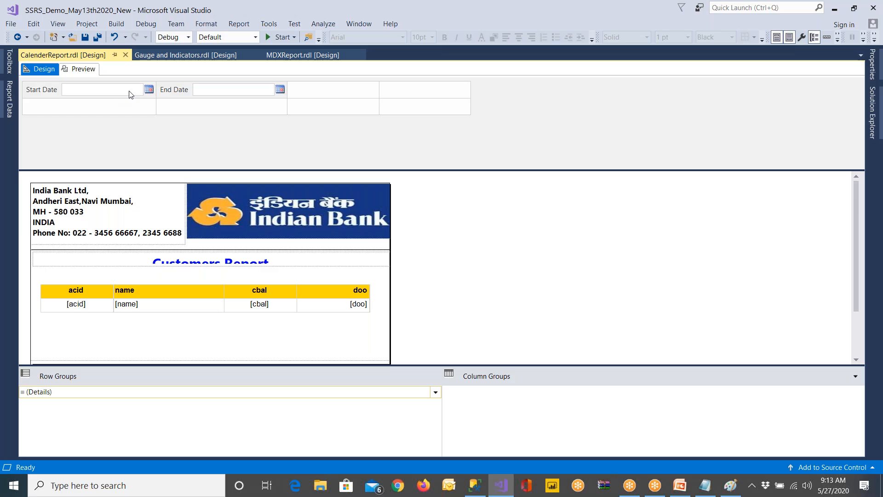
mouse_move(6, 99)
right_click(57, 102)
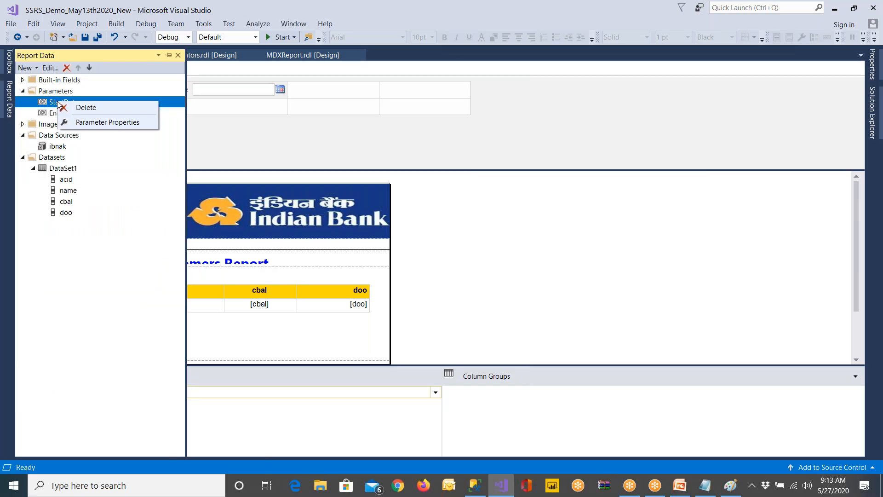
left_click(94, 122)
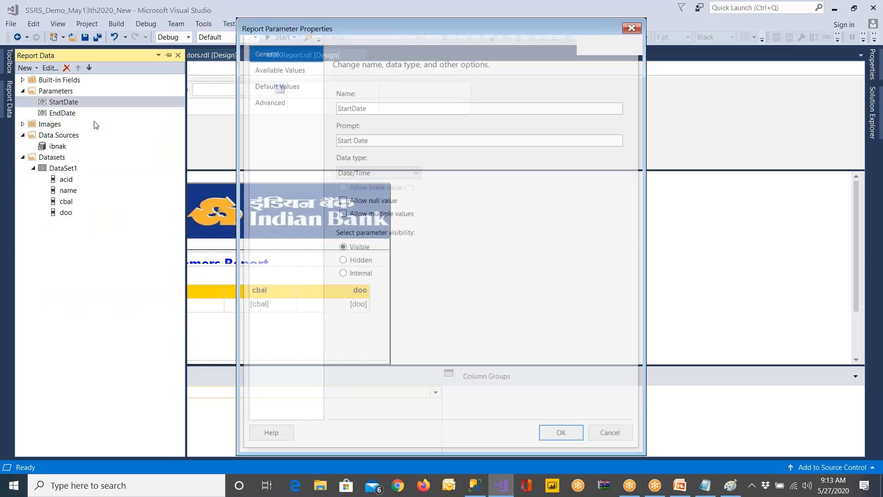
left_click(278, 69)
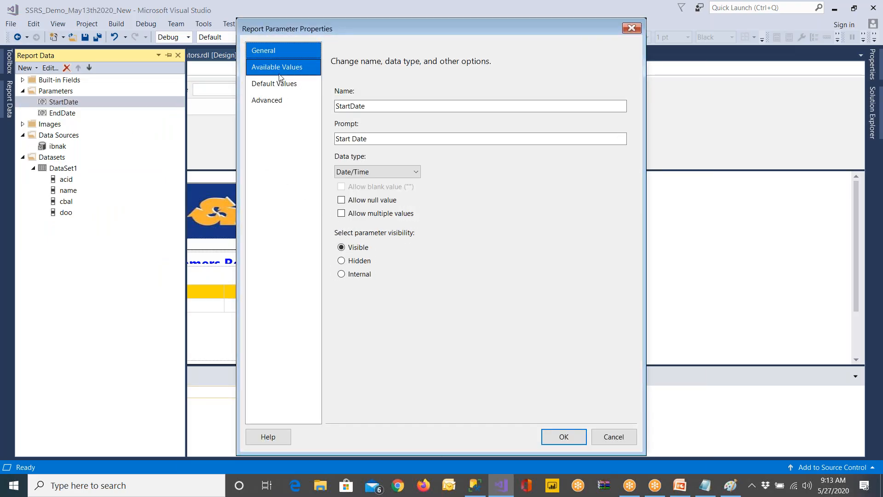
left_click(280, 84)
left_click(277, 100)
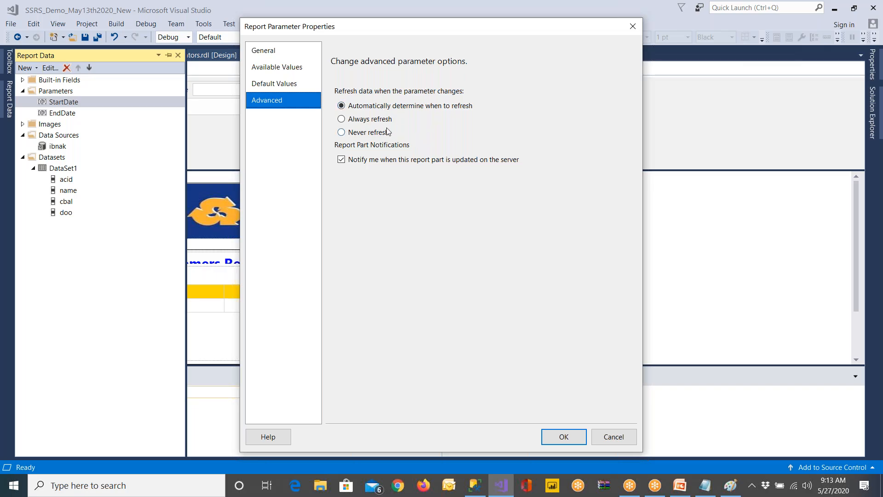
left_click(287, 84)
left_click(287, 66)
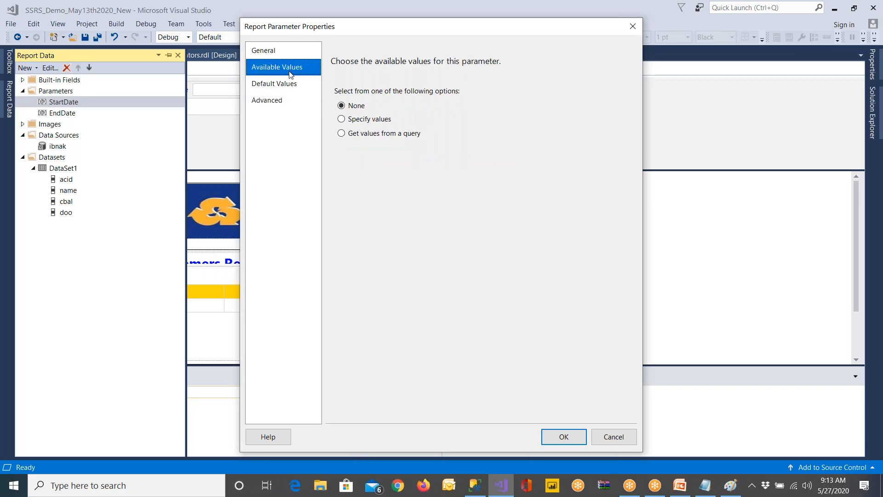
left_click(275, 52)
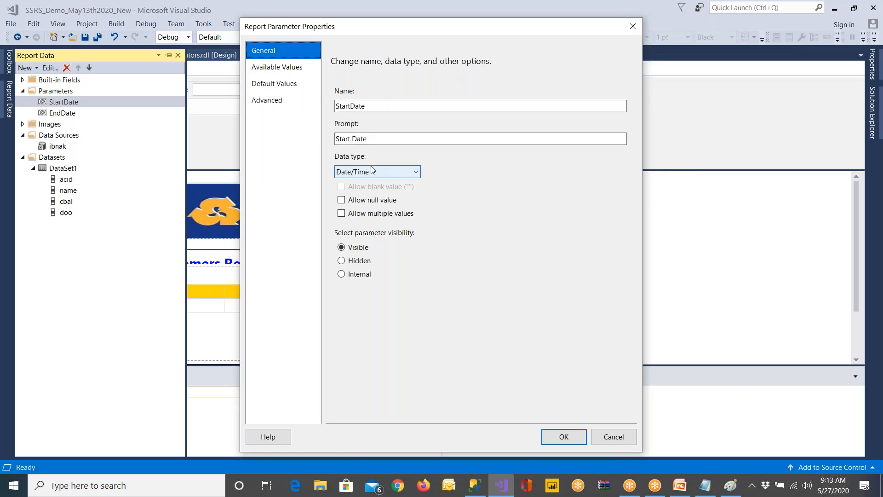
left_click(622, 436)
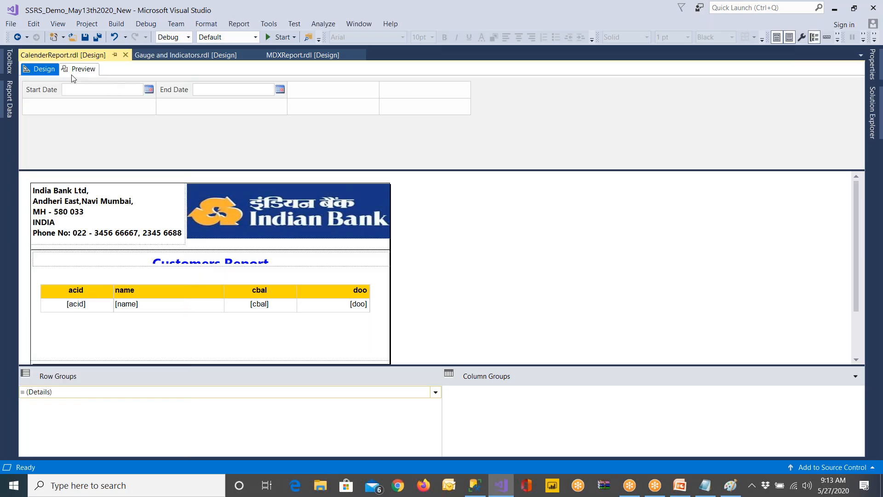
right_click(321, 94)
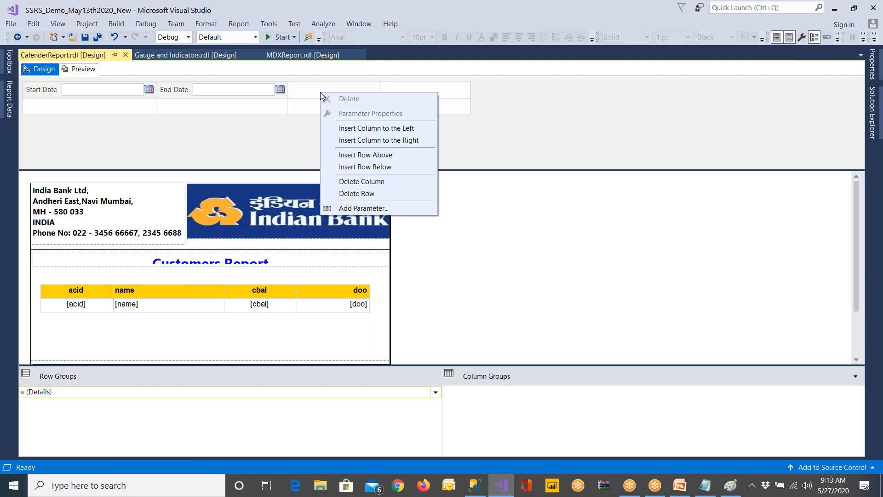
left_click(112, 136)
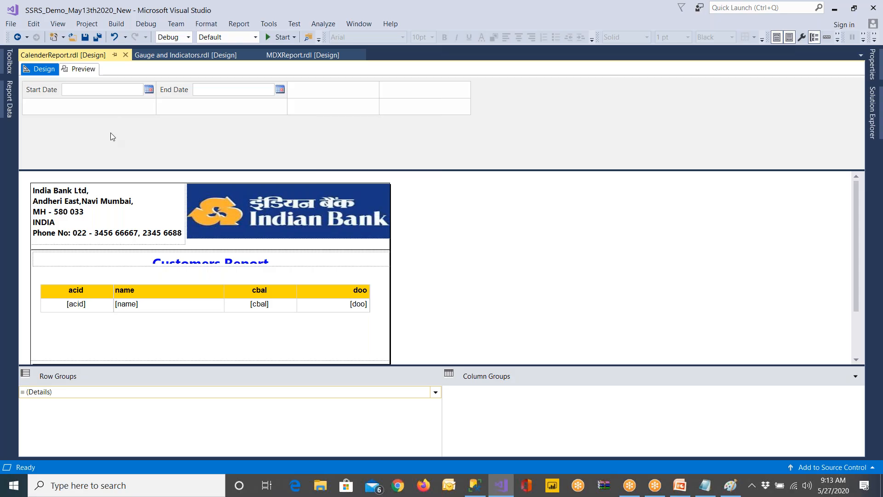
Preview the CalenderReport with its Start Date and End Date prompts, and return to the report design
left_click(83, 70)
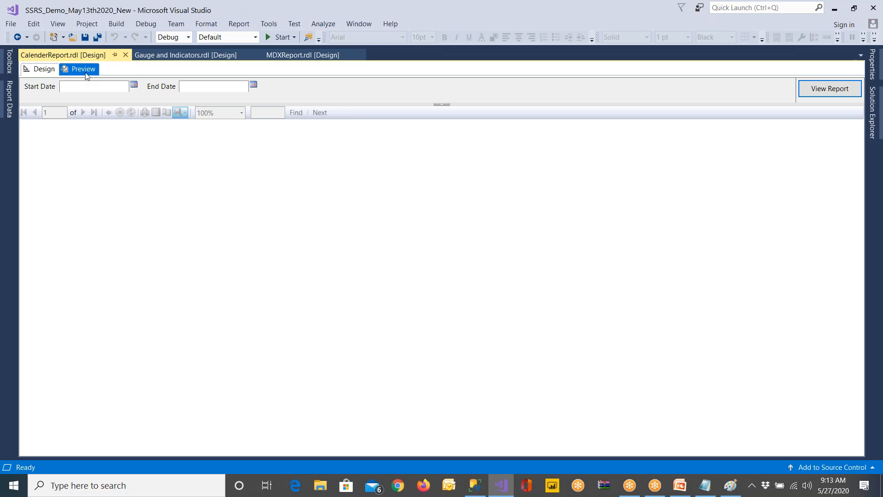
left_click(44, 69)
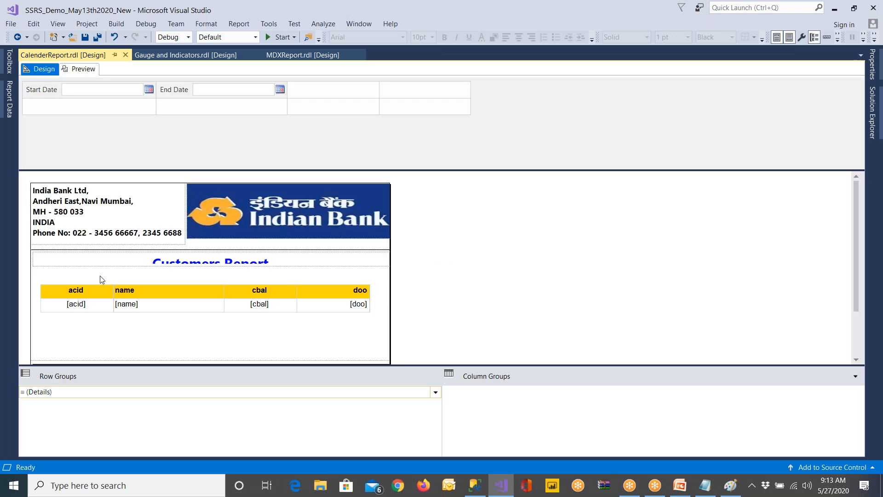
left_click(92, 263)
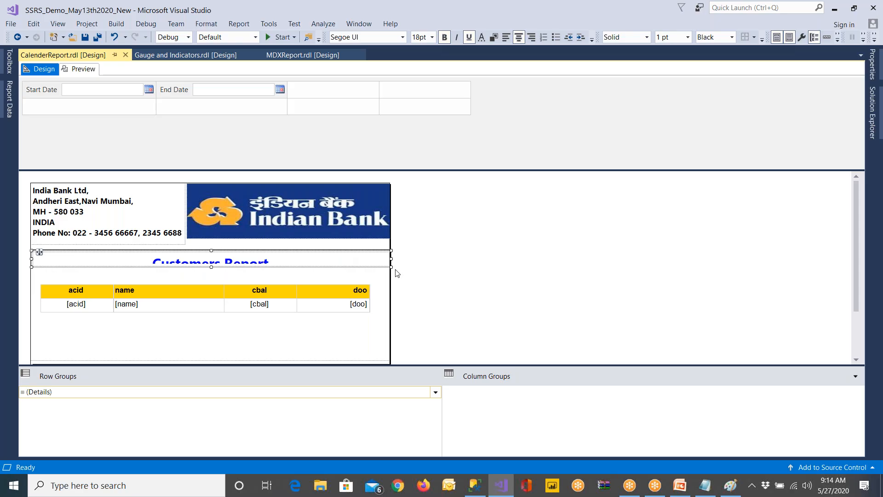
left_click(275, 27)
mouse_move(234, 26)
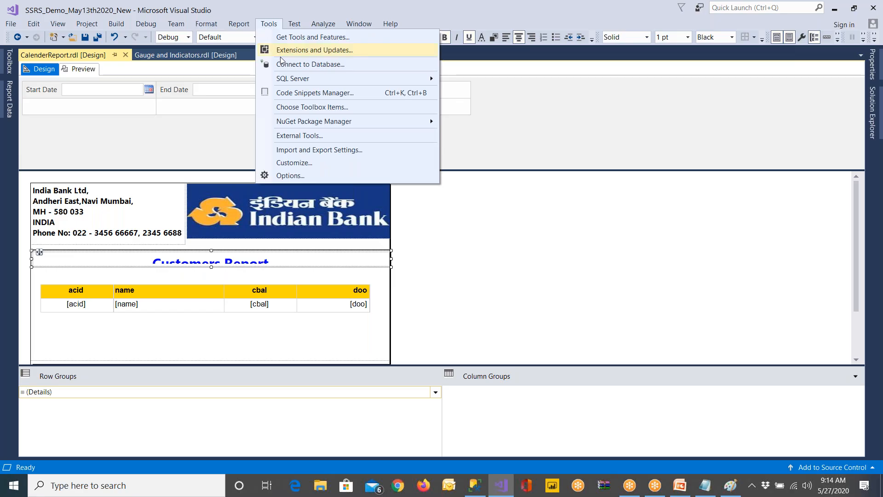
left_click(299, 95)
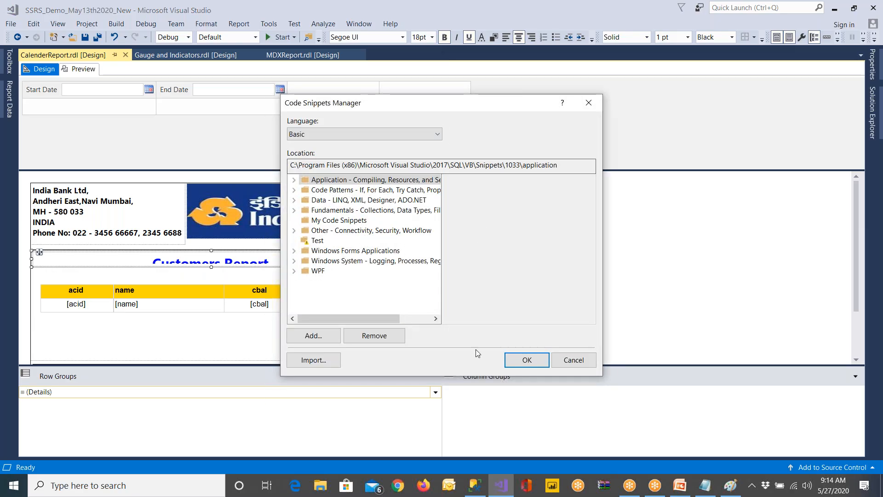
left_click(569, 356)
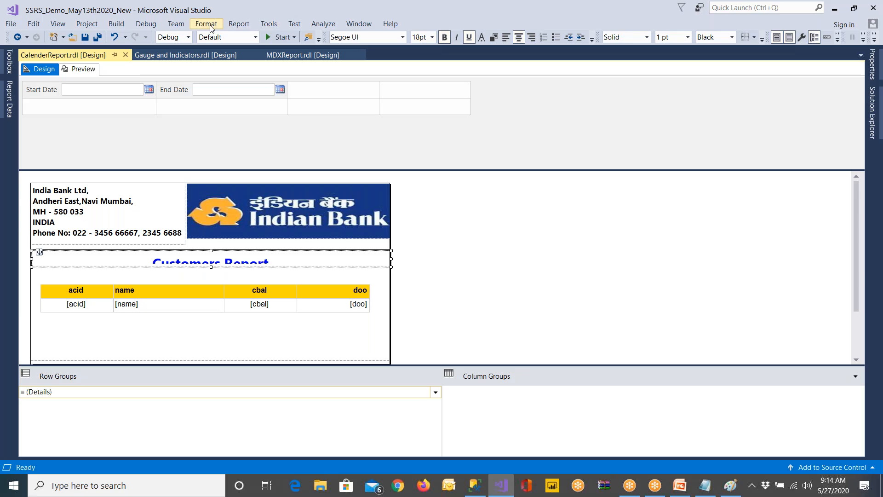
Examine the report's parameters and dataset fields, and the list of report items available for the design
left_click(8, 117)
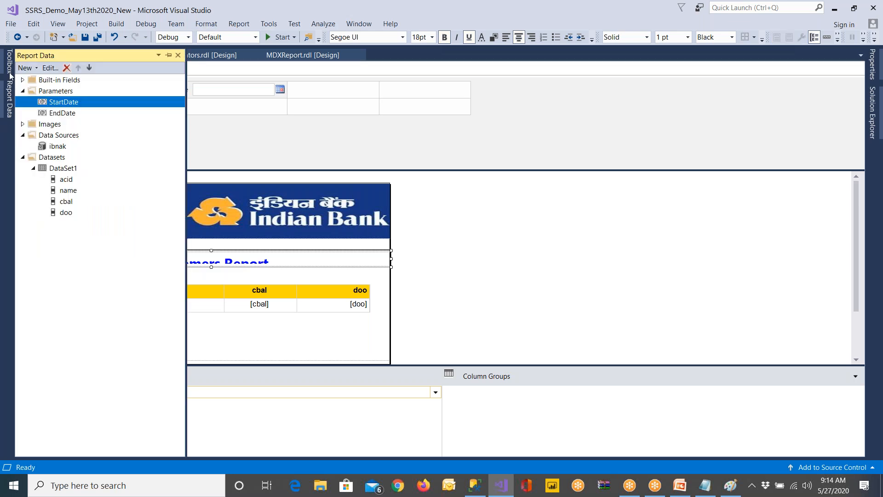
left_click(8, 64)
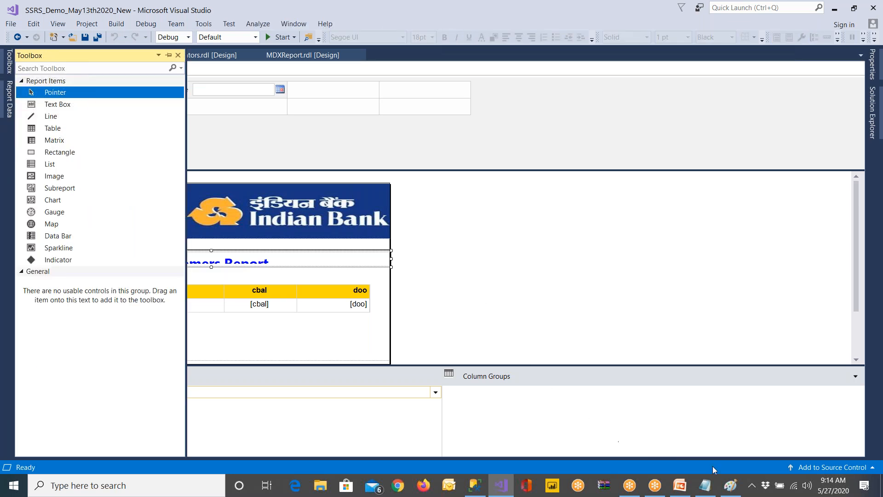
Switch to PowerPoint and start the report visualization slide show from the title slide
left_click(504, 492)
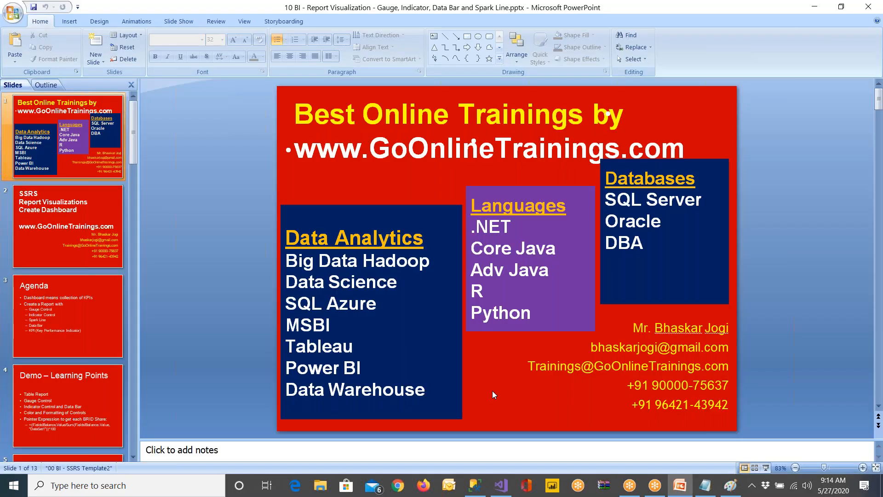
key("F5")
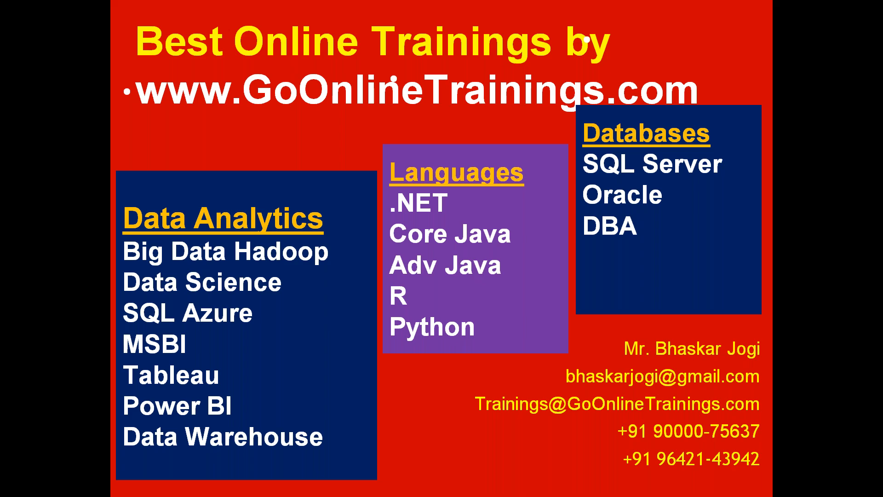